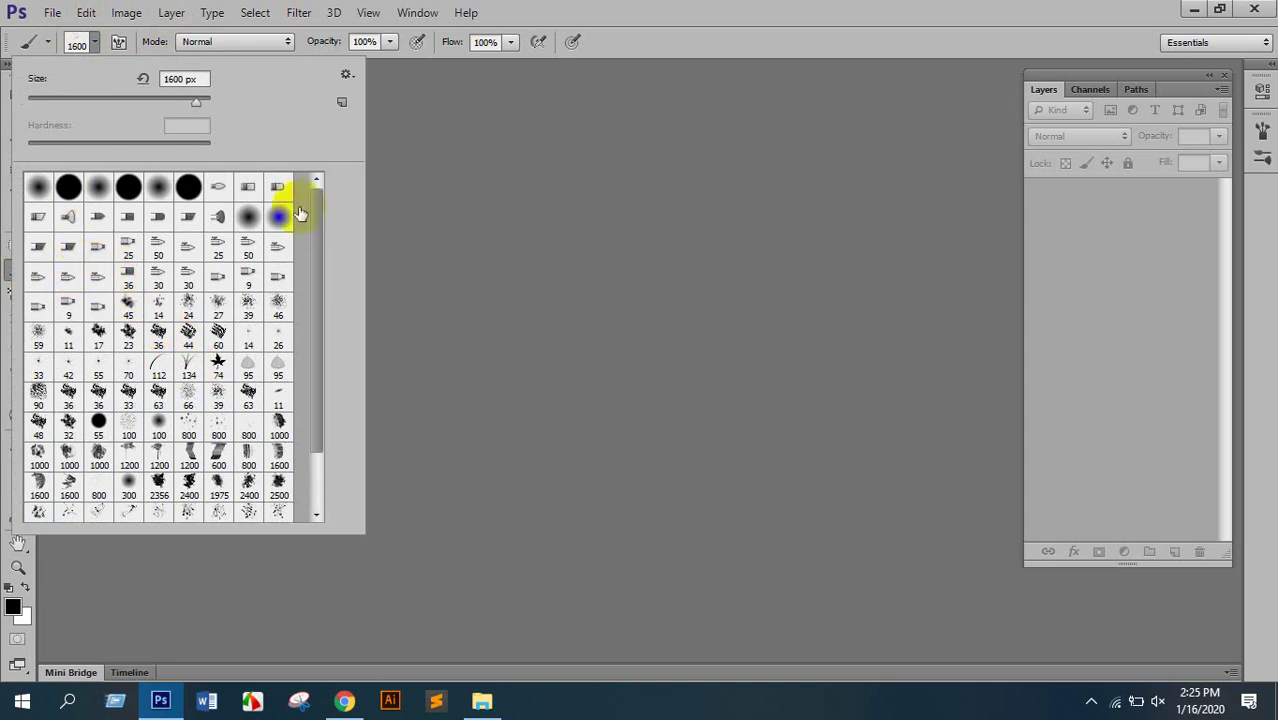
Look through the loaded brush presets and check the brush files available for loading.
{"action": "scroll", "coordinate": [175, 300], "scroll_direction": "down", "scroll_amount": 1}
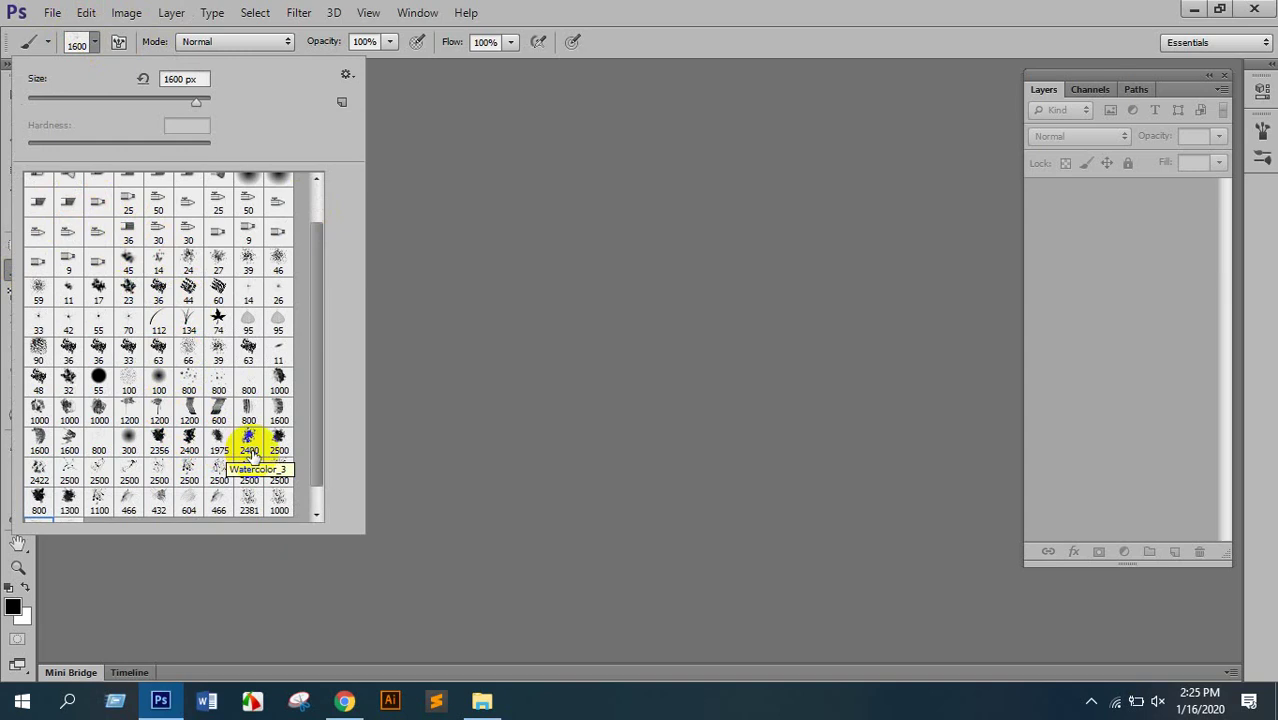
{"action": "left_click", "coordinate": [345, 75]}
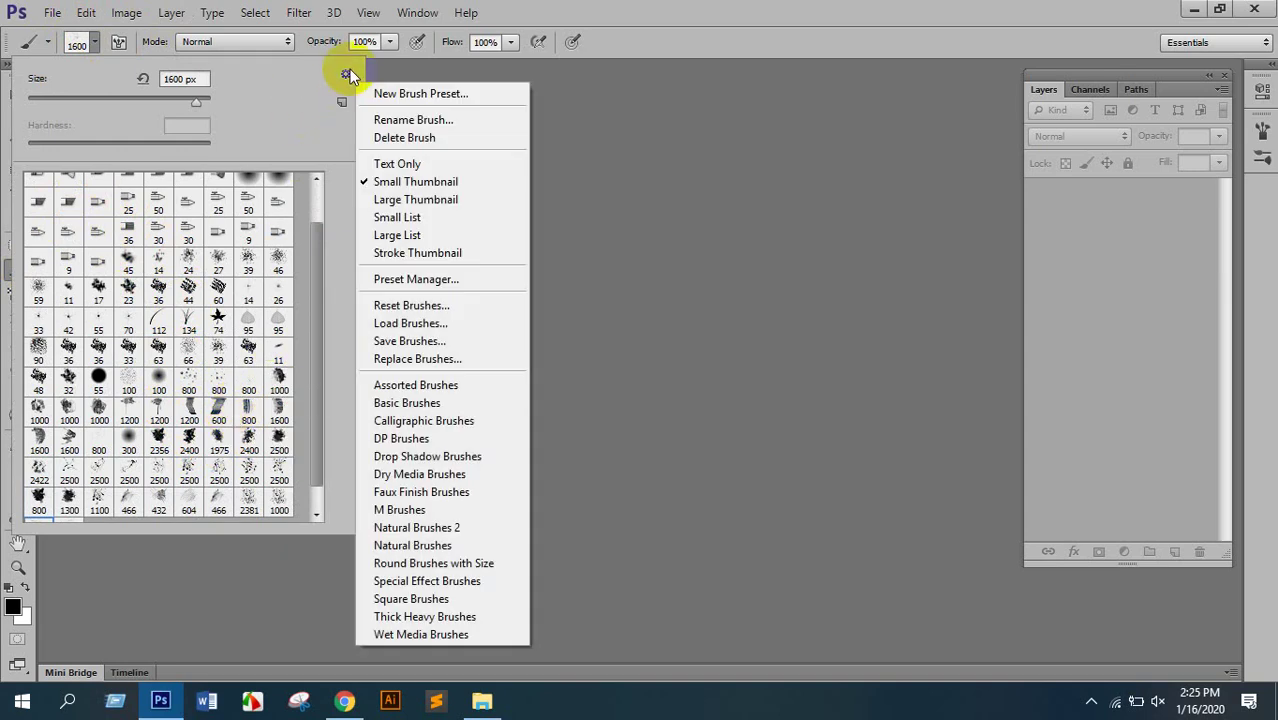
{"action": "left_click", "coordinate": [418, 326]}
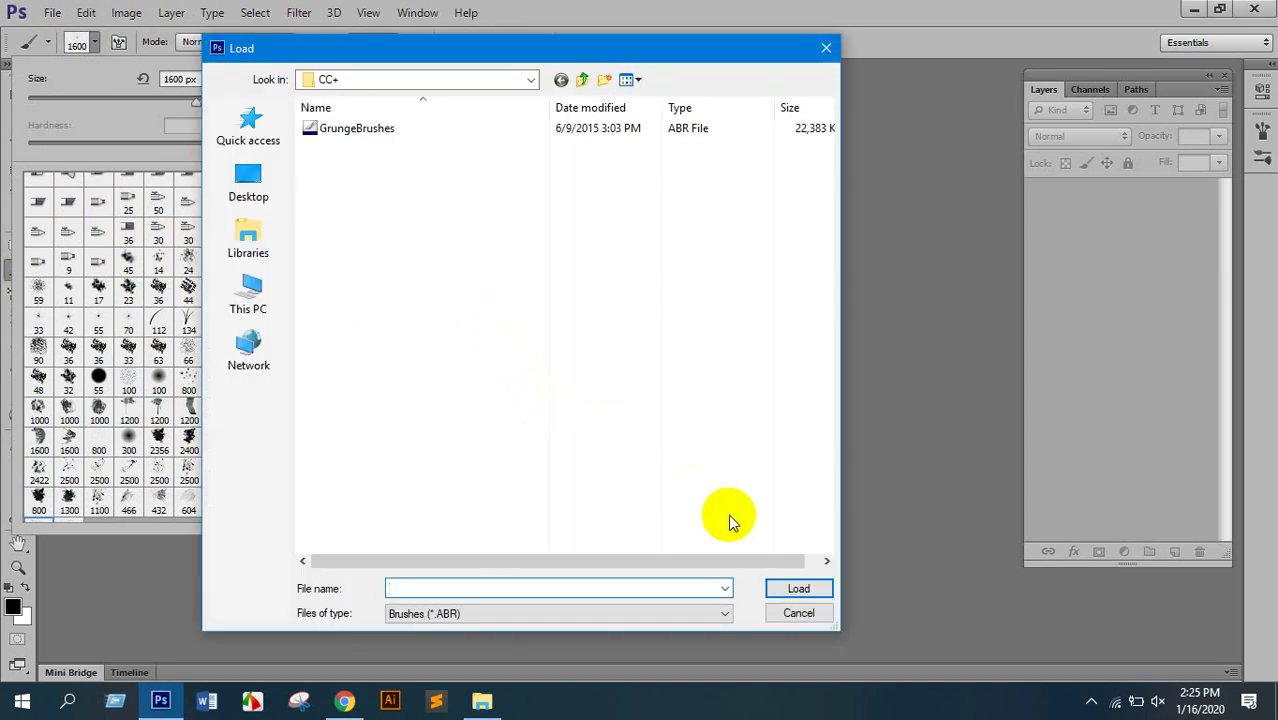
{"action": "left_click", "coordinate": [805, 612]}
Reset the brush presets to the default set.
{"action": "left_click", "coordinate": [345, 78]}
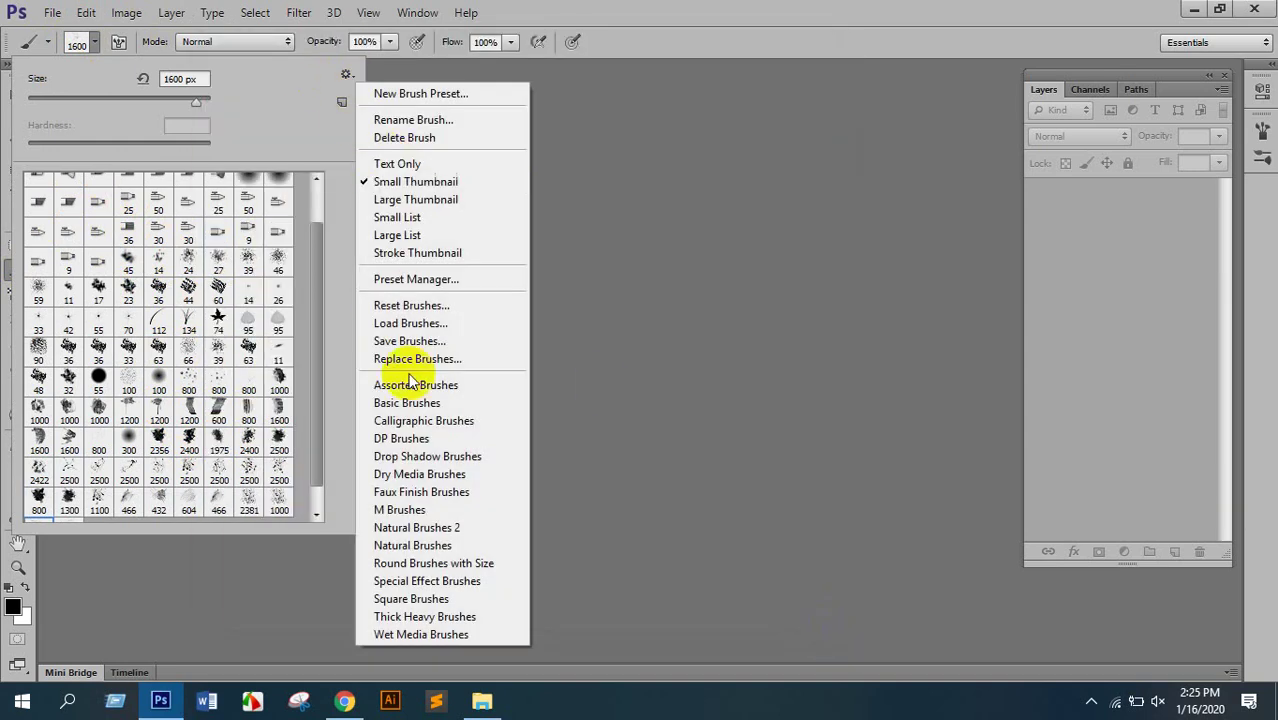
{"action": "left_click", "coordinate": [412, 224]}
{"action": "left_click", "coordinate": [568, 280]}
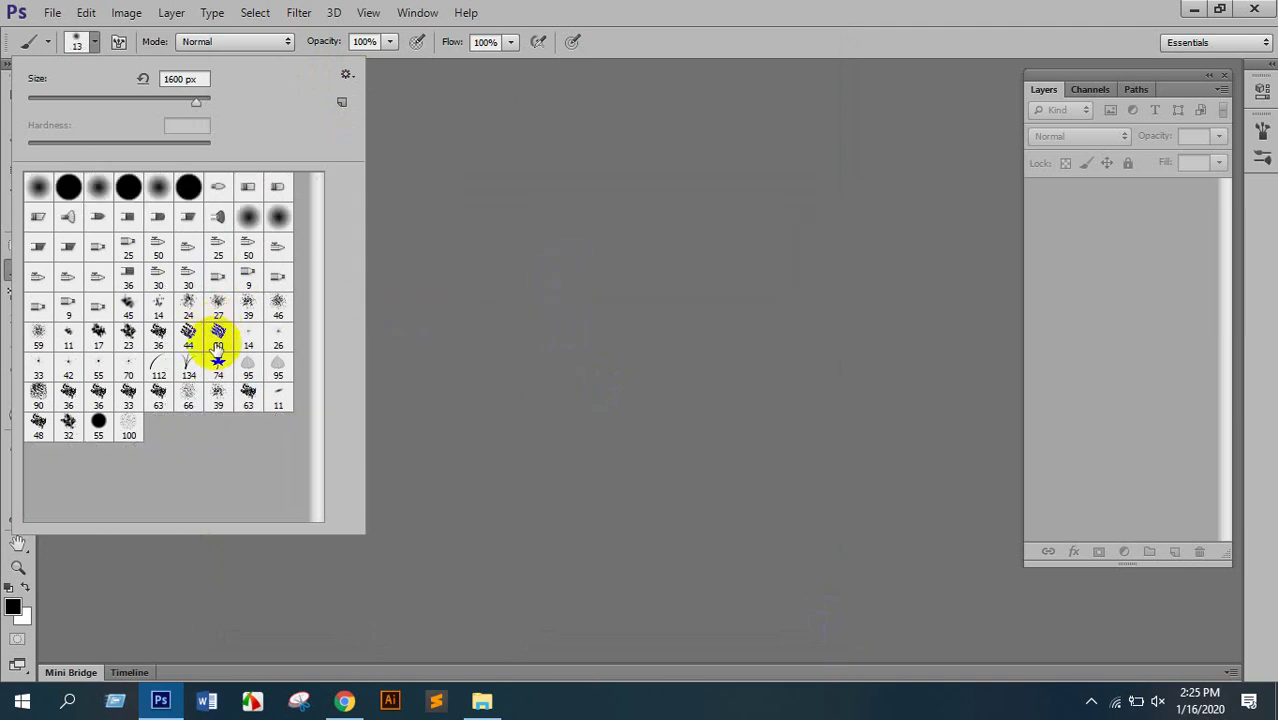
Review the default presets in the brush picker, and close it.
{"action": "double_click", "coordinate": [522, 9]}
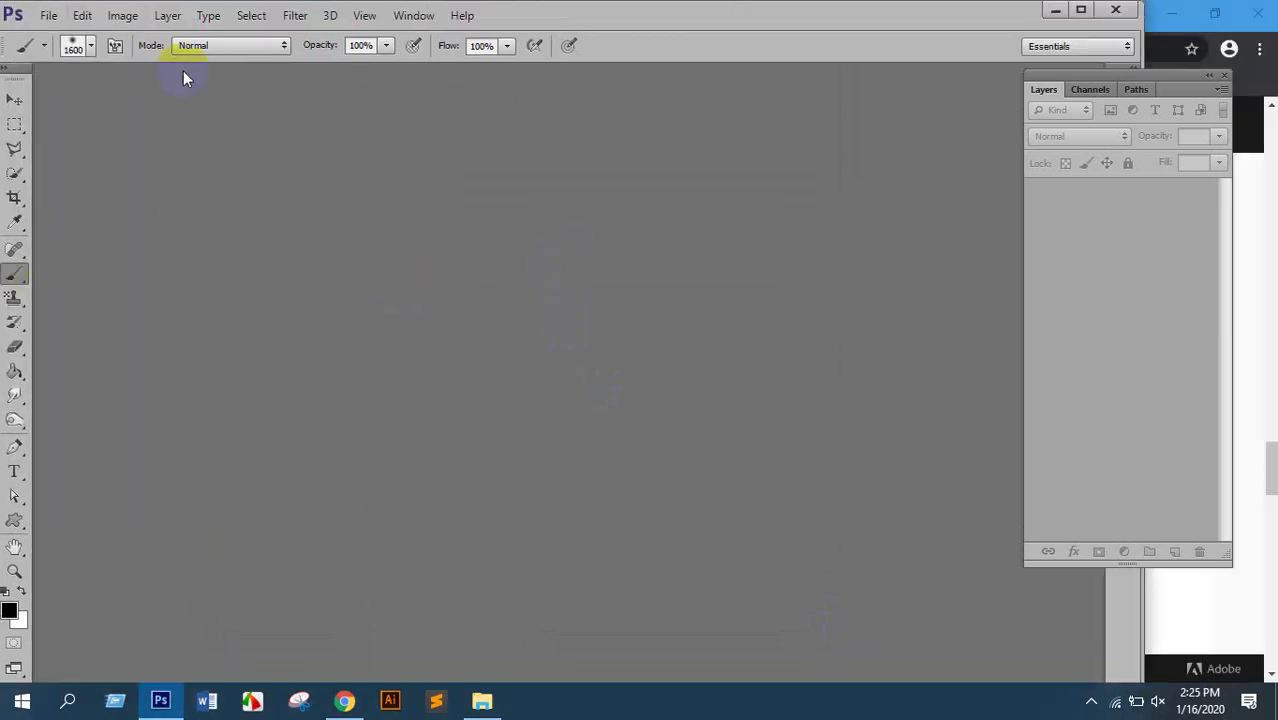
{"action": "double_click", "coordinate": [550, 22]}
{"action": "left_click", "coordinate": [94, 42]}
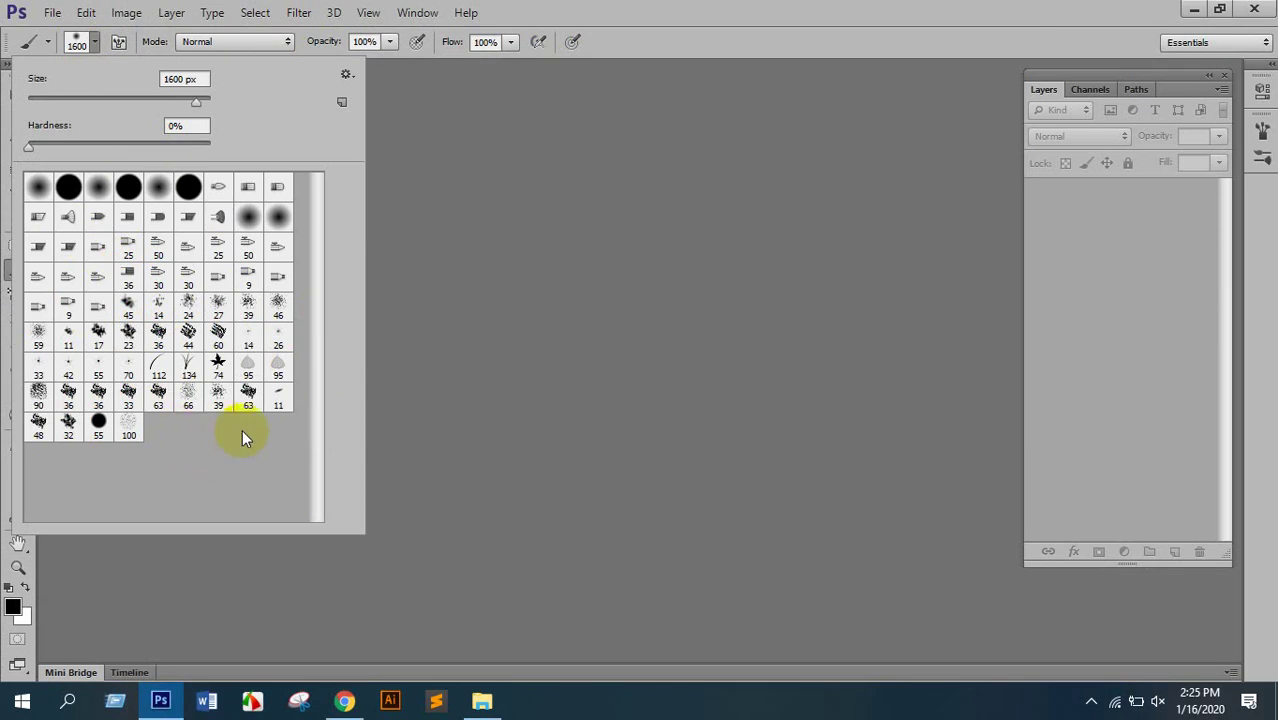
{"action": "left_click", "coordinate": [622, 20]}
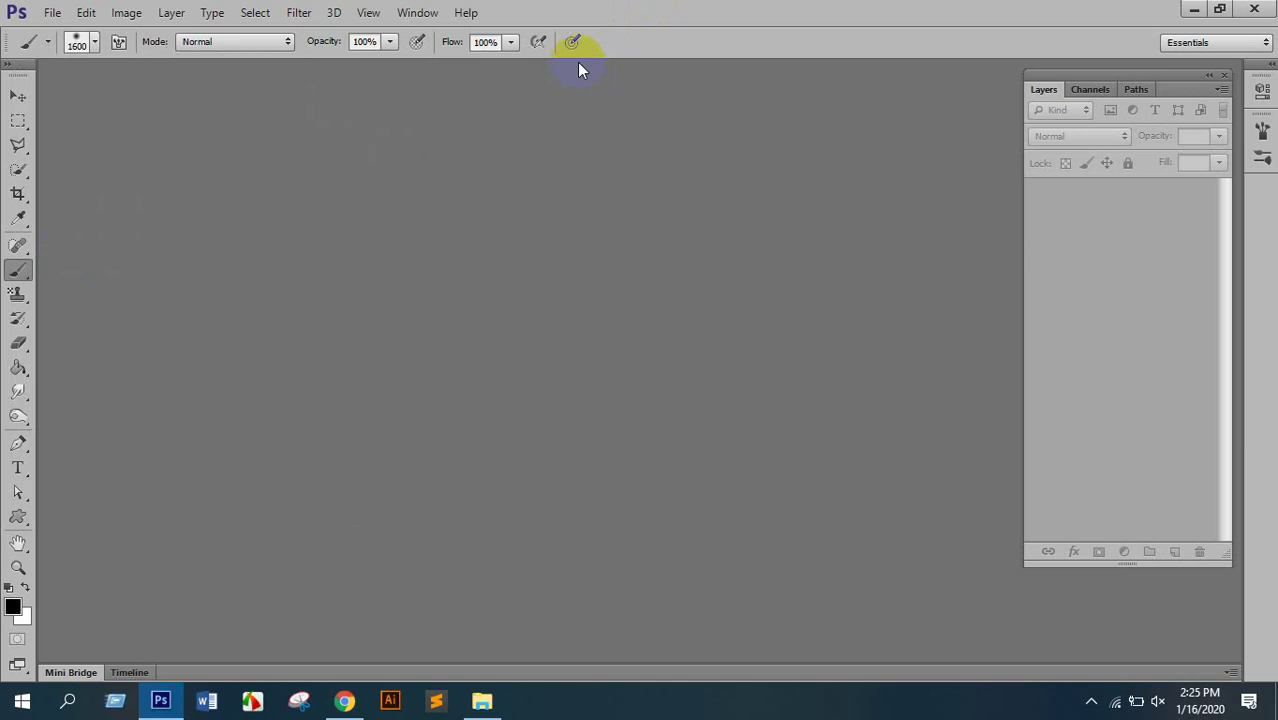
Switch to Chrome and examine the watercolor portrait example among the Behance gallery projects.
{"action": "left_click", "coordinate": [1194, 9]}
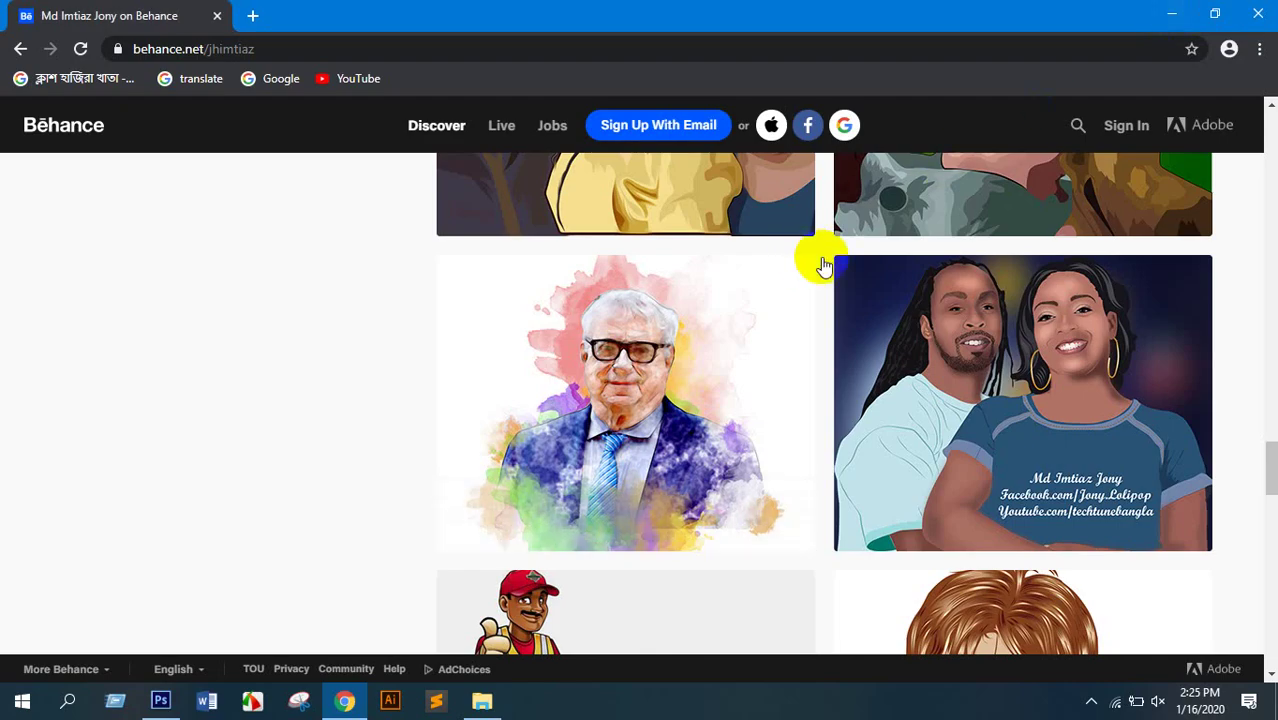
{"action": "scroll", "coordinate": [920, 300], "scroll_direction": "up", "scroll_amount": 3}
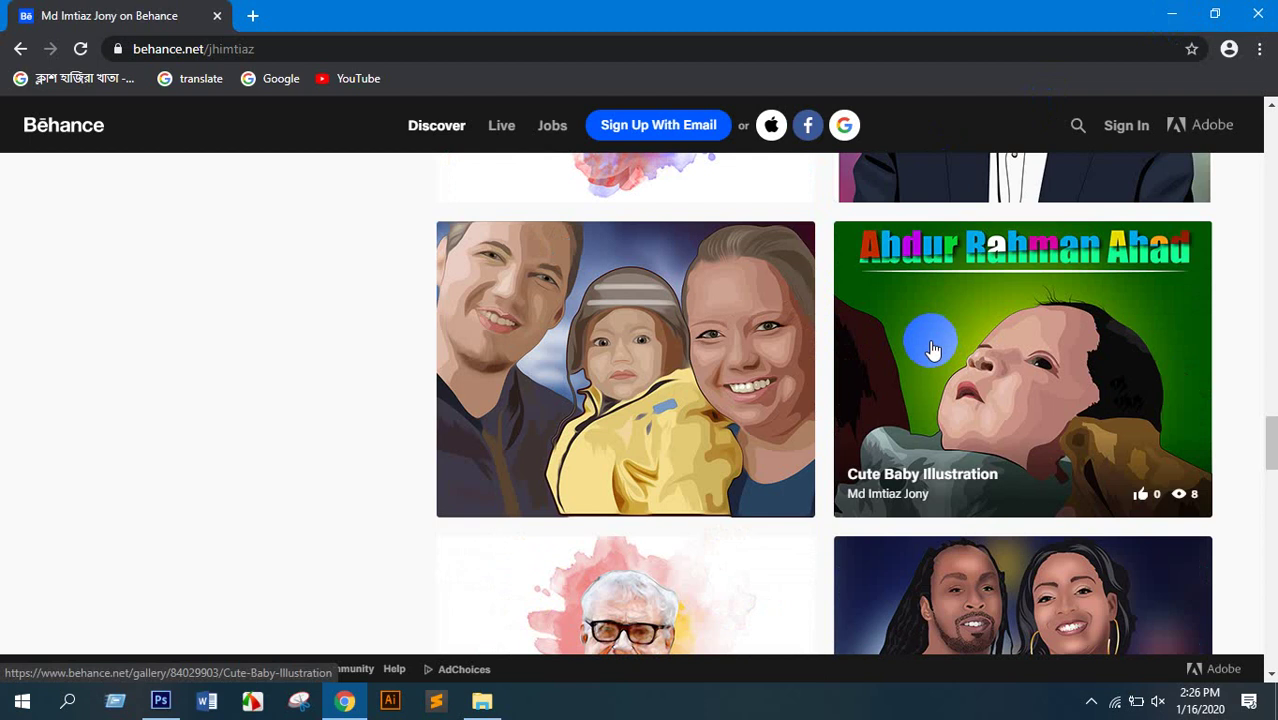
{"action": "scroll", "coordinate": [932, 349], "scroll_direction": "up", "scroll_amount": 1}
{"action": "scroll", "coordinate": [700, 380], "scroll_direction": "down", "scroll_amount": 4}
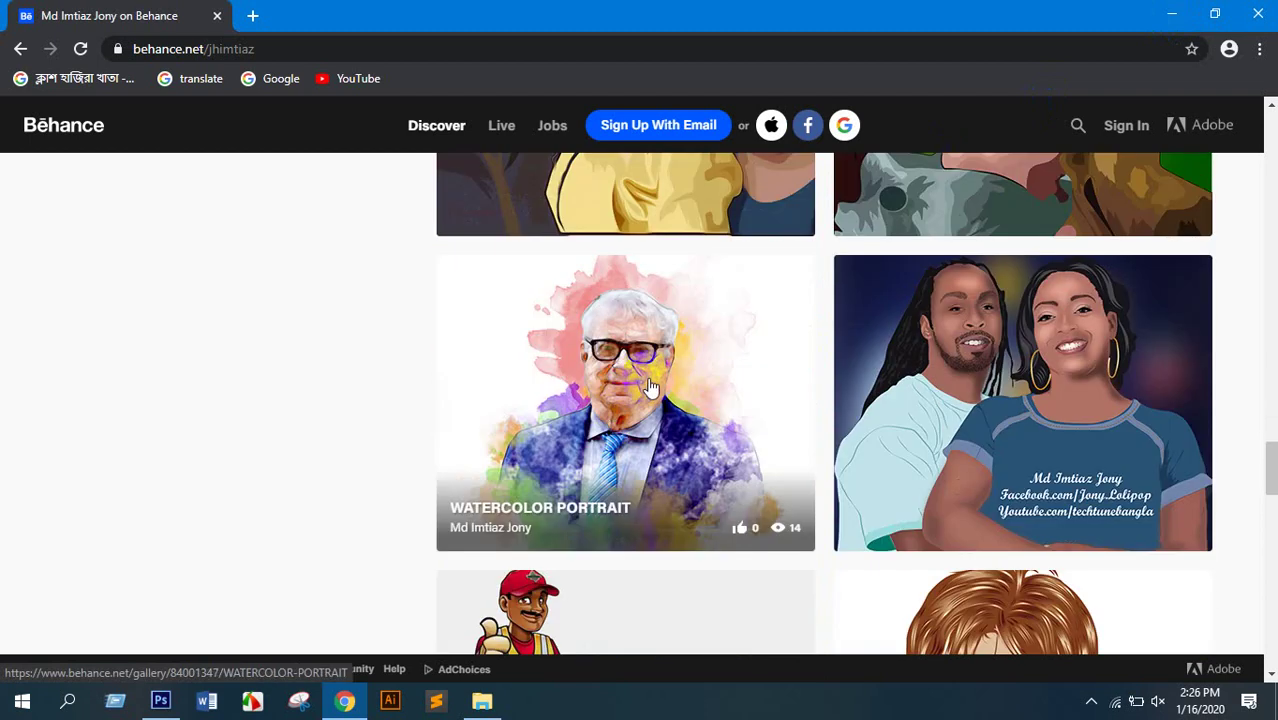
{"action": "scroll", "coordinate": [684, 400], "scroll_direction": "up", "scroll_amount": 2}
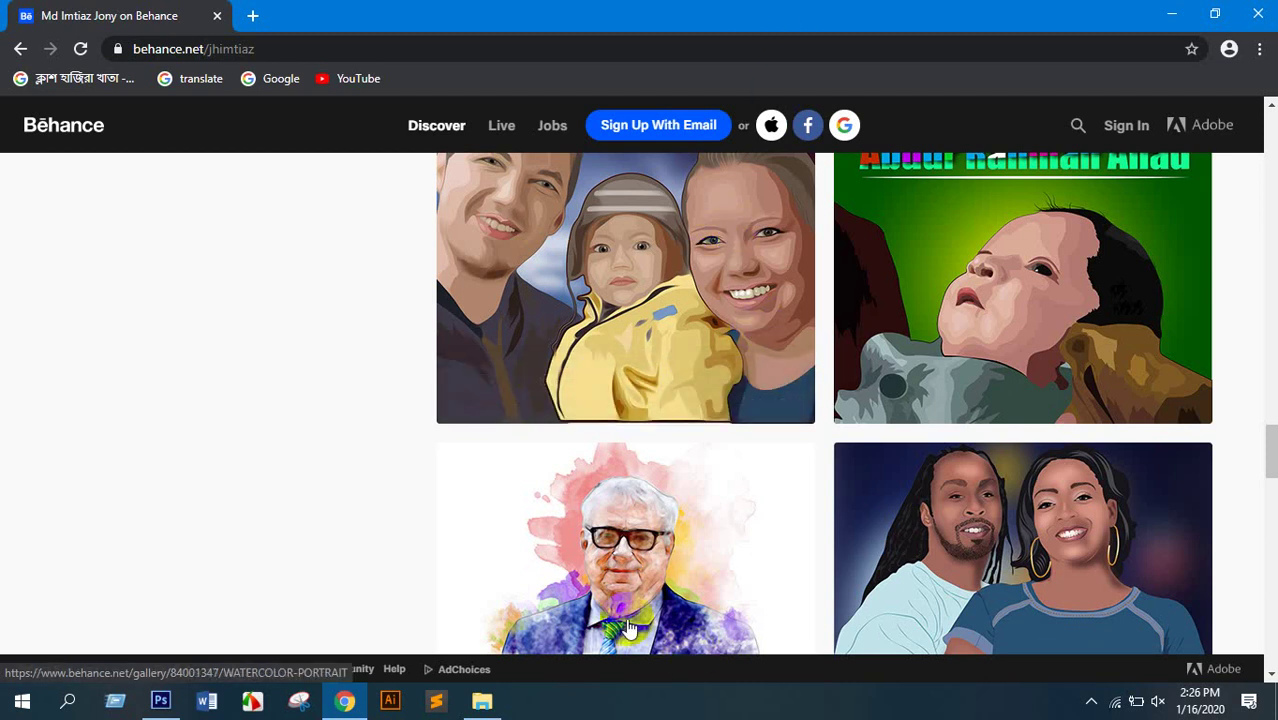
{"action": "left_click", "coordinate": [162, 700]}
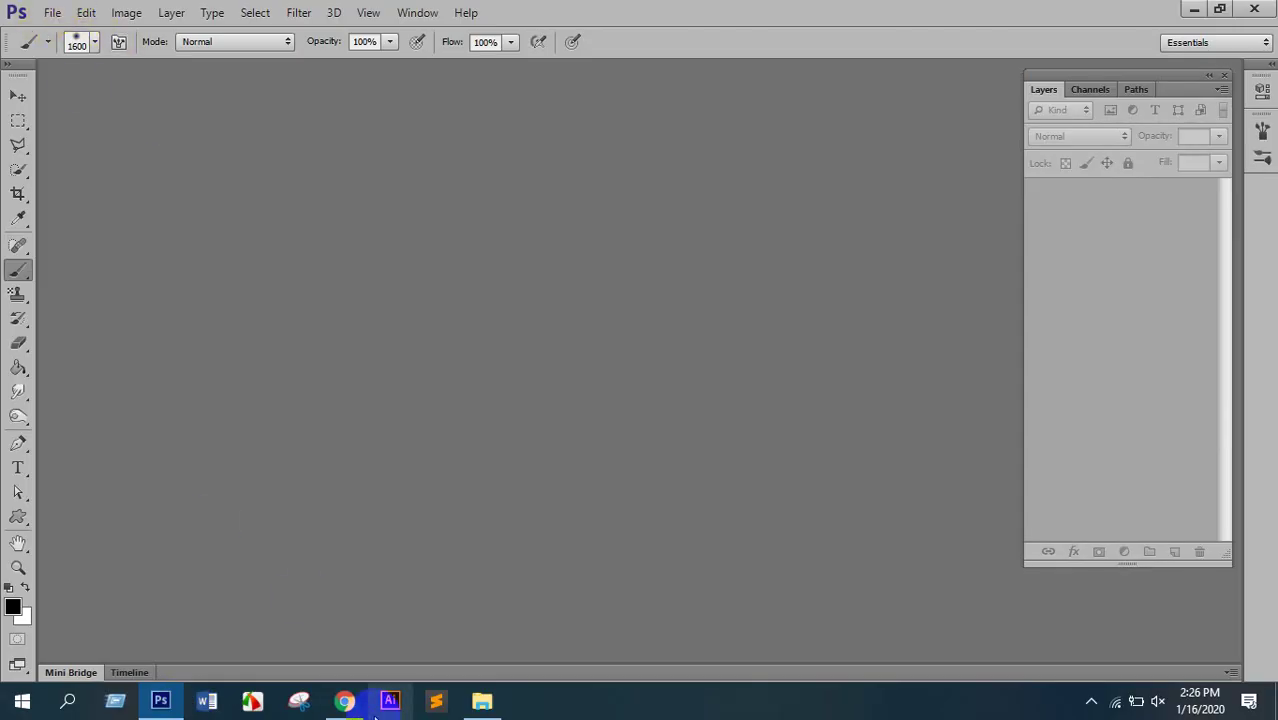
{"action": "left_click", "coordinate": [344, 700]}
{"action": "scroll", "coordinate": [270, 160], "scroll_direction": "down", "scroll_amount": 10}
Search Google Images for "cute girl" in a new browser tab.
{"action": "left_click", "coordinate": [251, 17]}
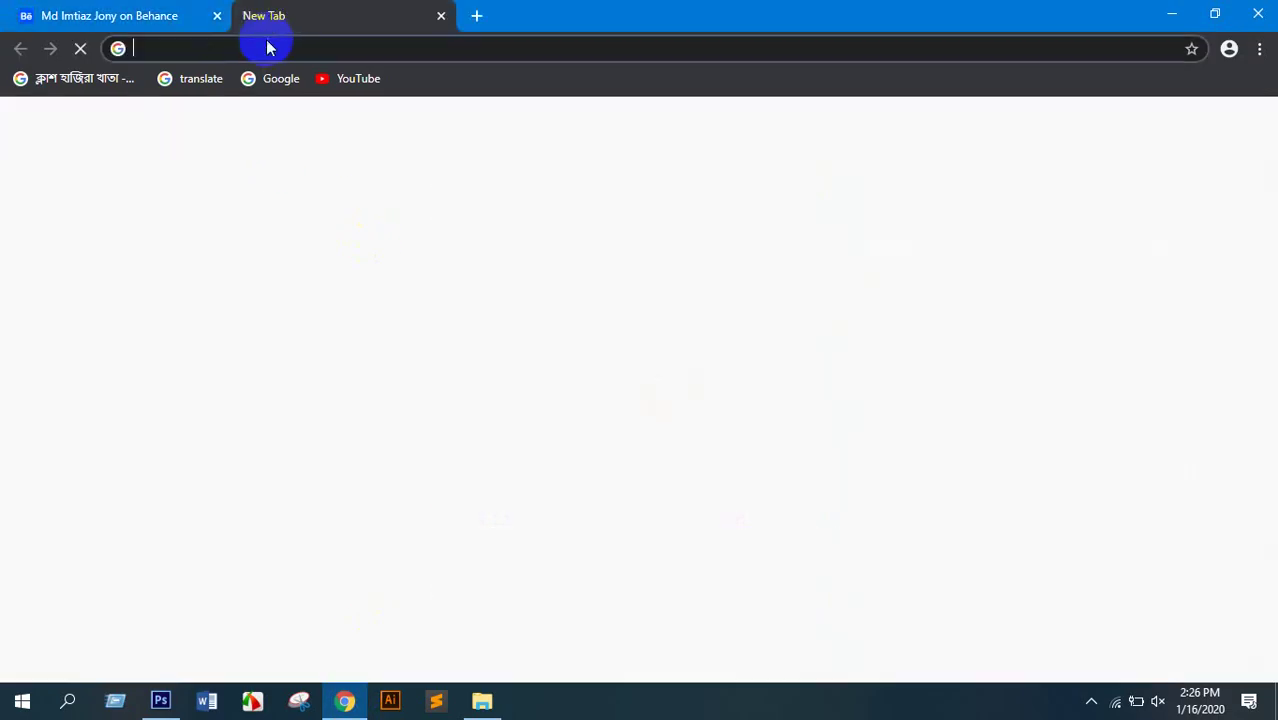
{"action": "type", "text": "cute girl"}
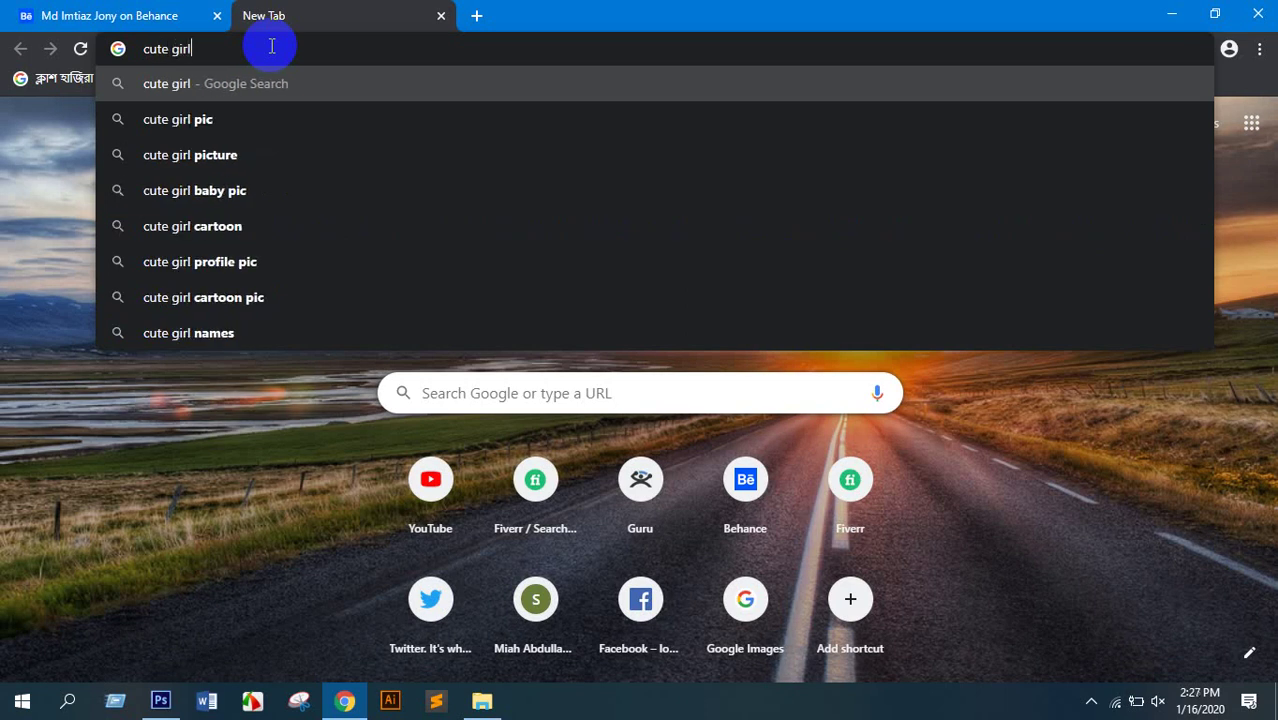
{"action": "key", "text": "Return"}
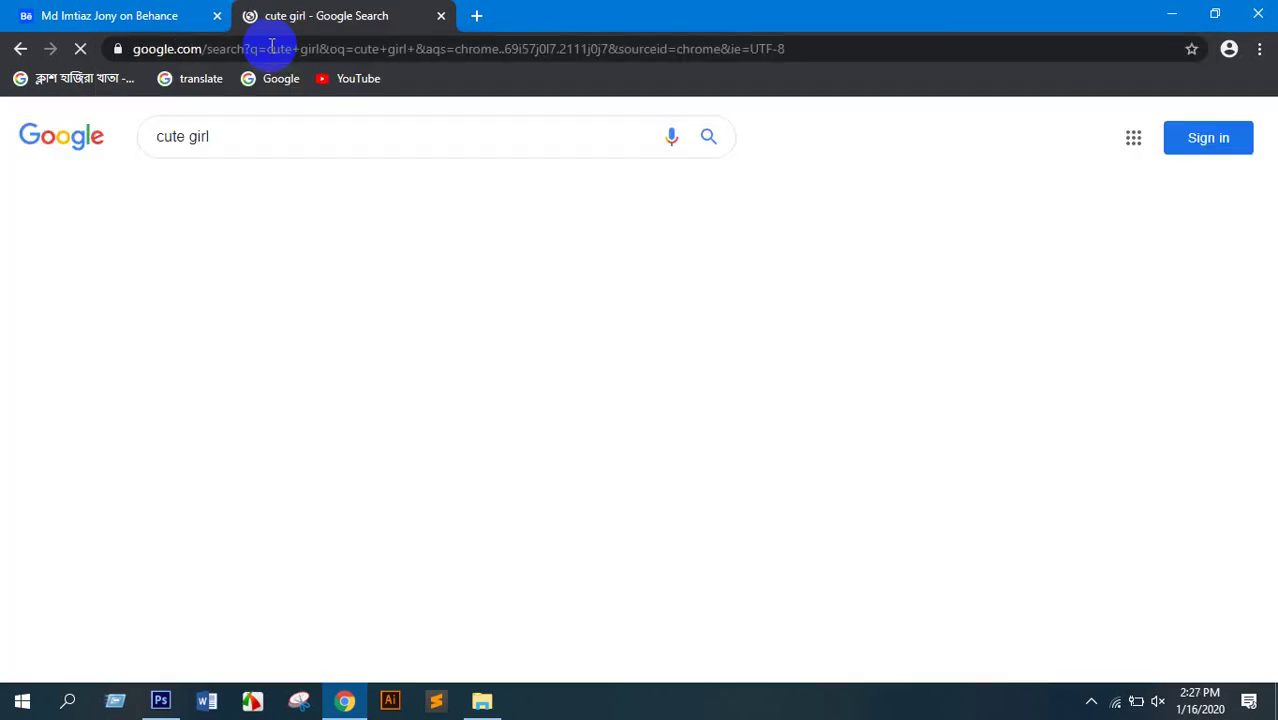
{"action": "left_click", "coordinate": [252, 190]}
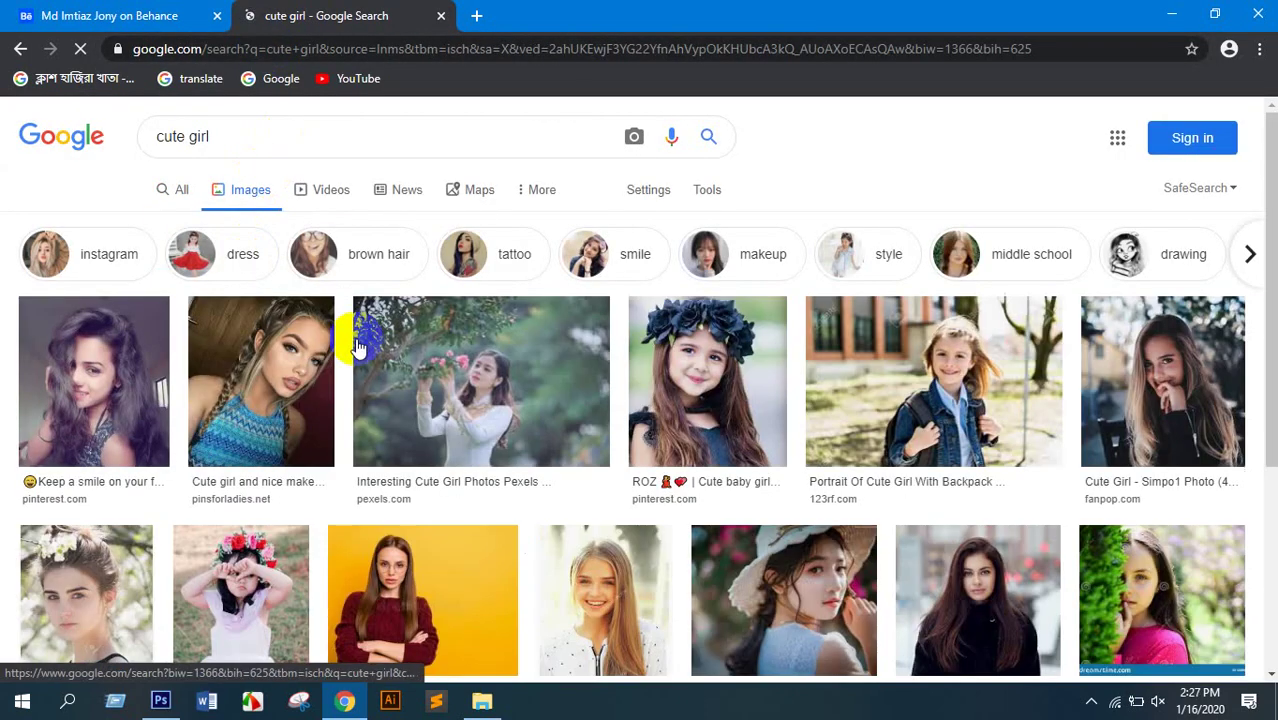
Preview the photo of the girl wearing a dark flower crown and save it to the Desktop as a JPEG image.
{"action": "left_click", "coordinate": [680, 345]}
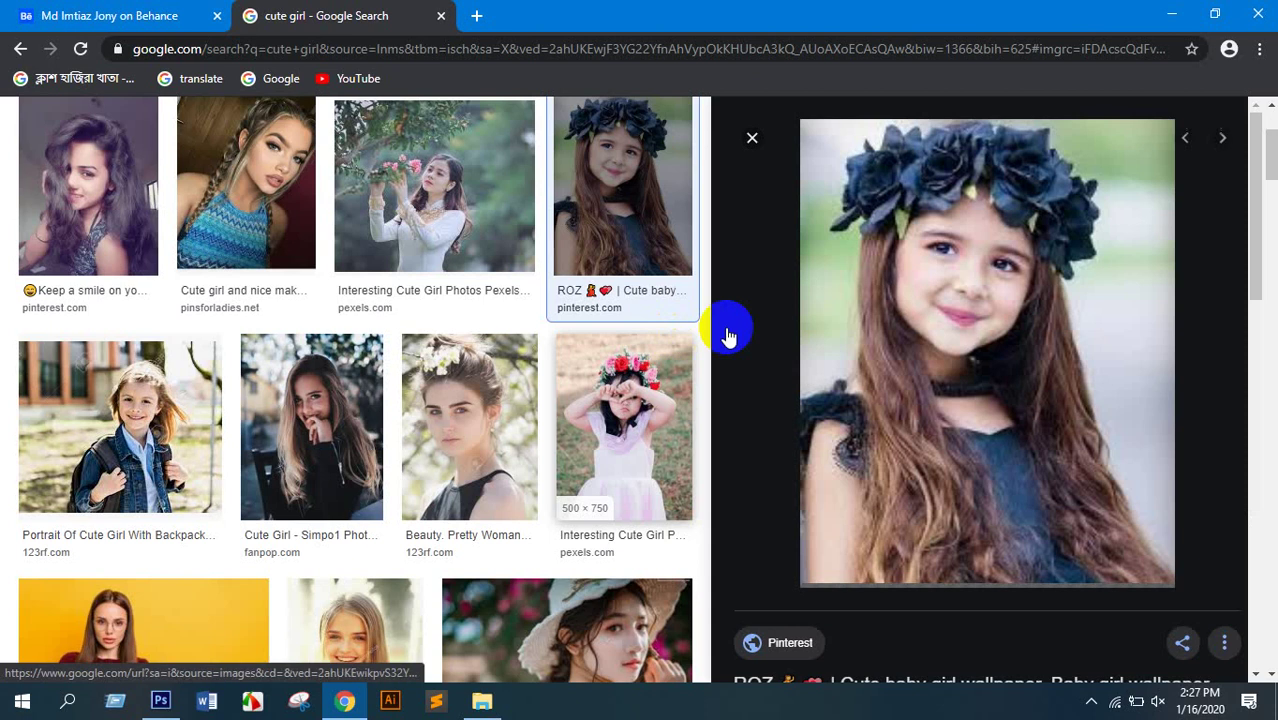
{"action": "right_click", "coordinate": [958, 225]}
{"action": "left_click", "coordinate": [1035, 396]}
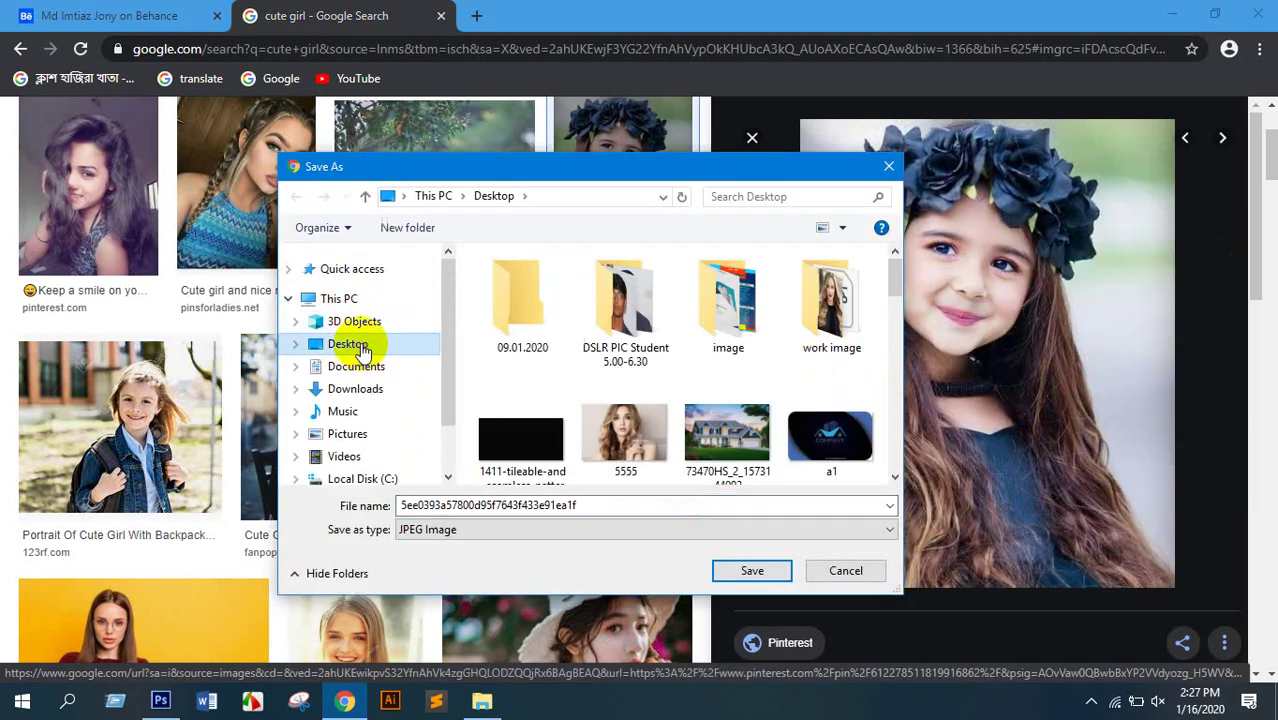
{"action": "left_click", "coordinate": [754, 571]}
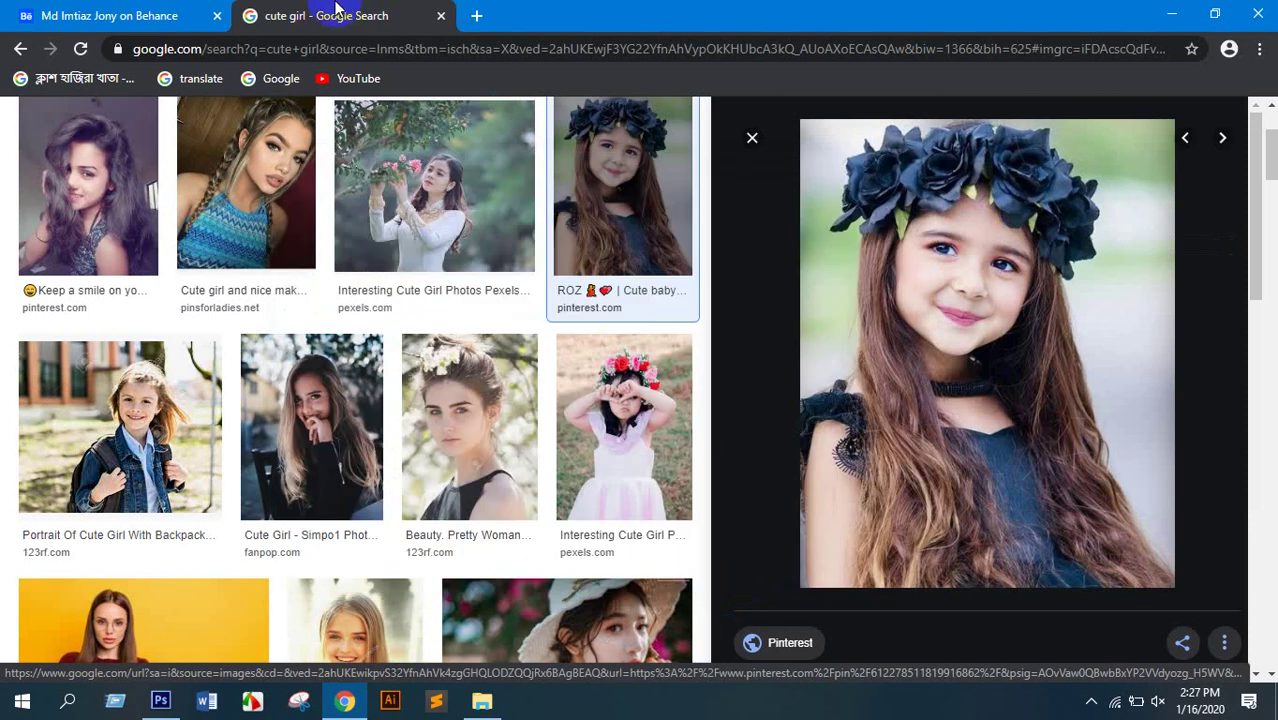
Switch to Photoshop, open the downloaded girl photo from the Desktop and dock its window in the workspace.
{"action": "left_click", "coordinate": [178, 700]}
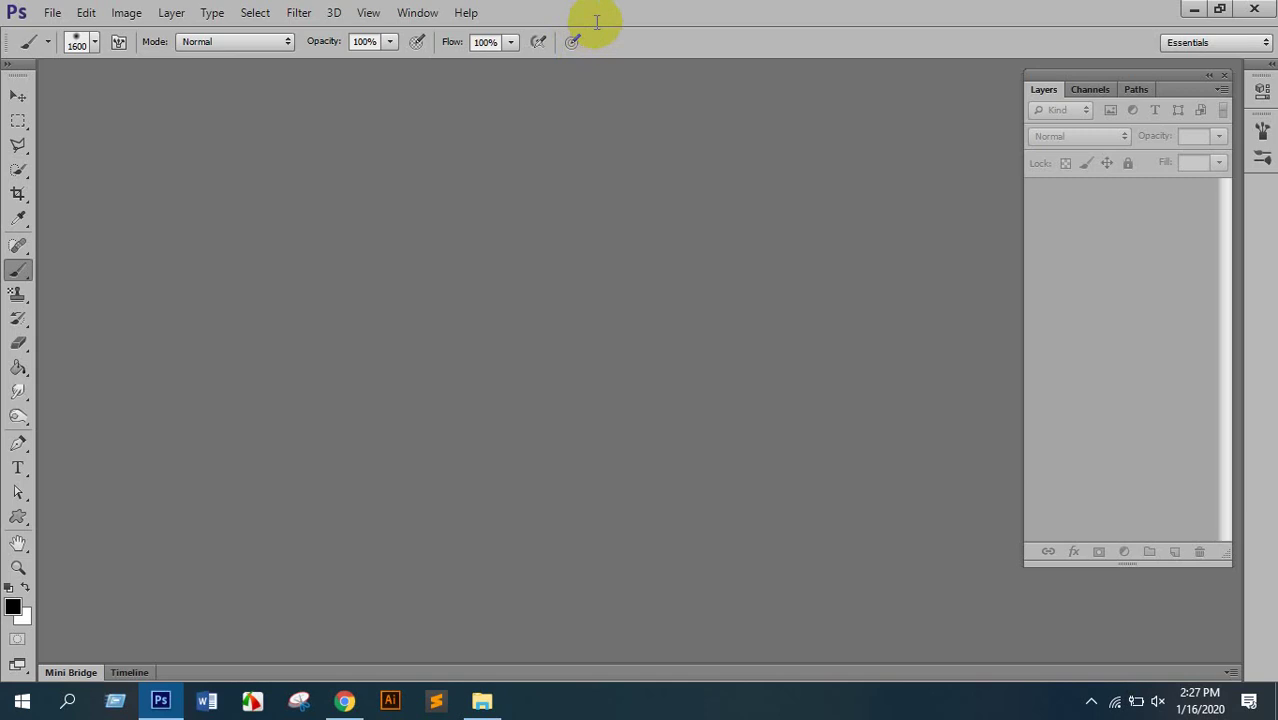
{"action": "left_click", "coordinate": [55, 13]}
{"action": "left_click", "coordinate": [77, 50]}
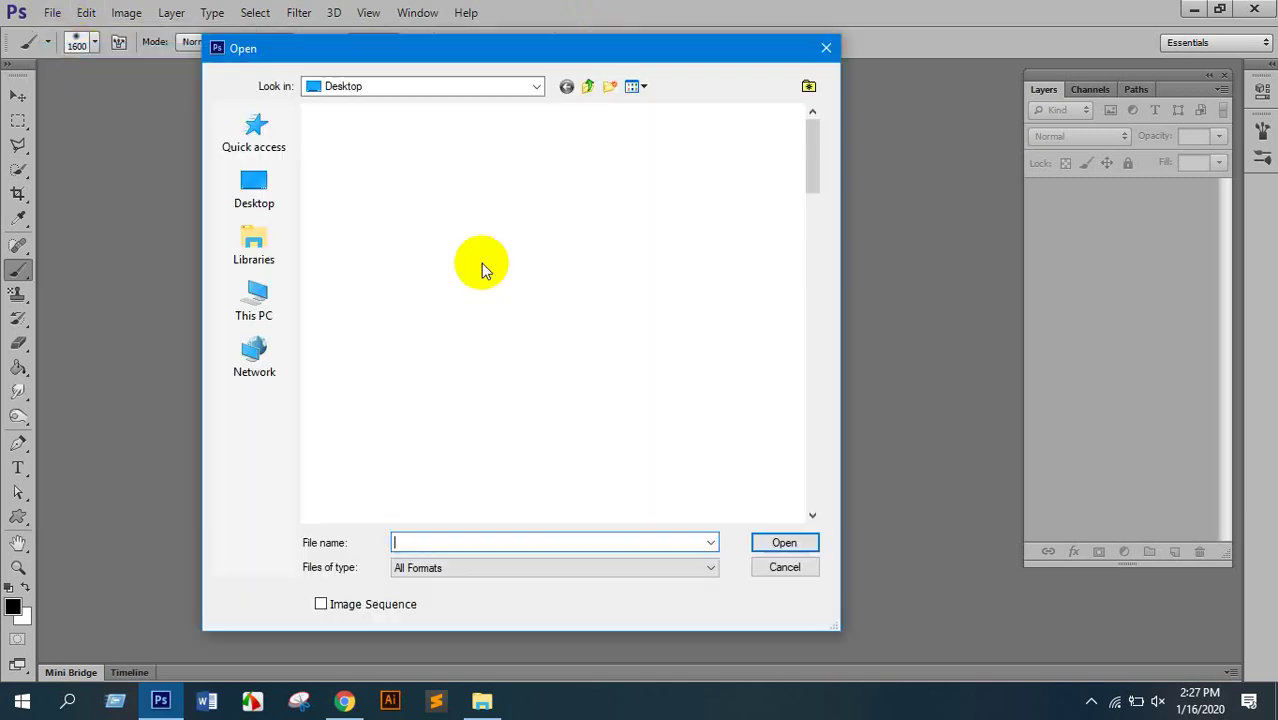
{"action": "double_click", "coordinate": [460, 428]}
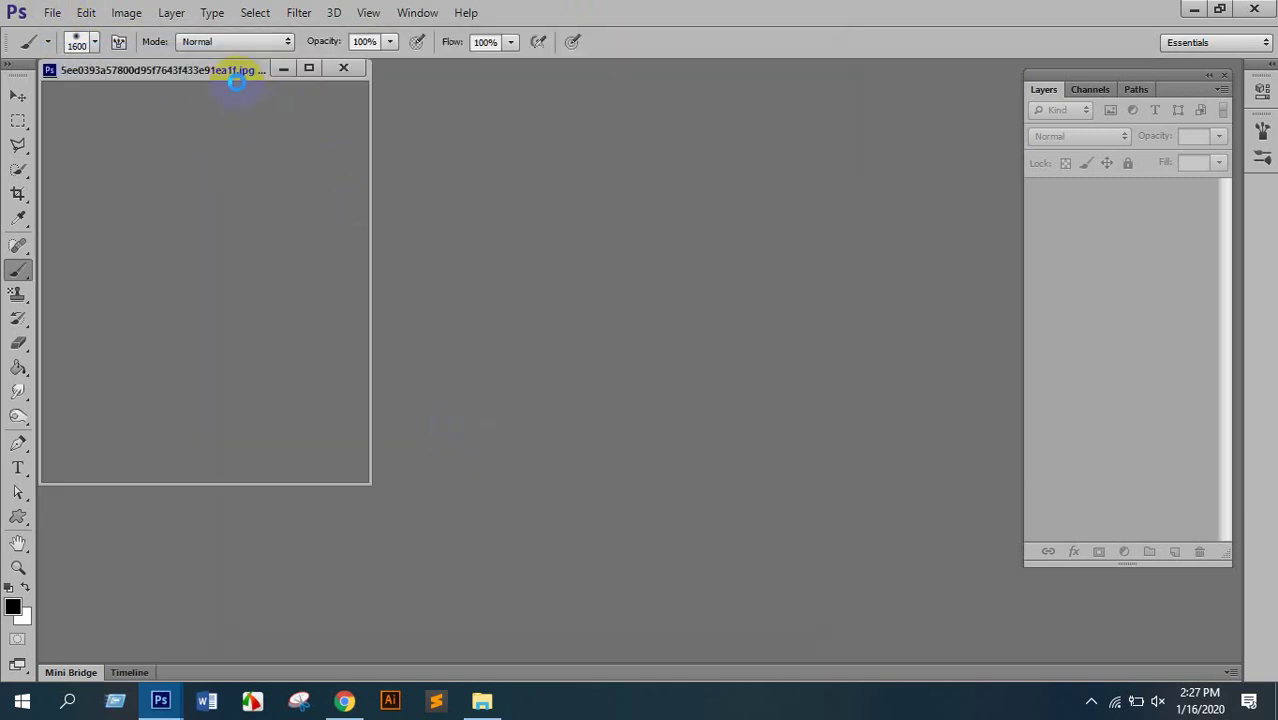
{"action": "left_click_drag", "start_coordinate": [232, 66], "coordinate": [481, 68]}
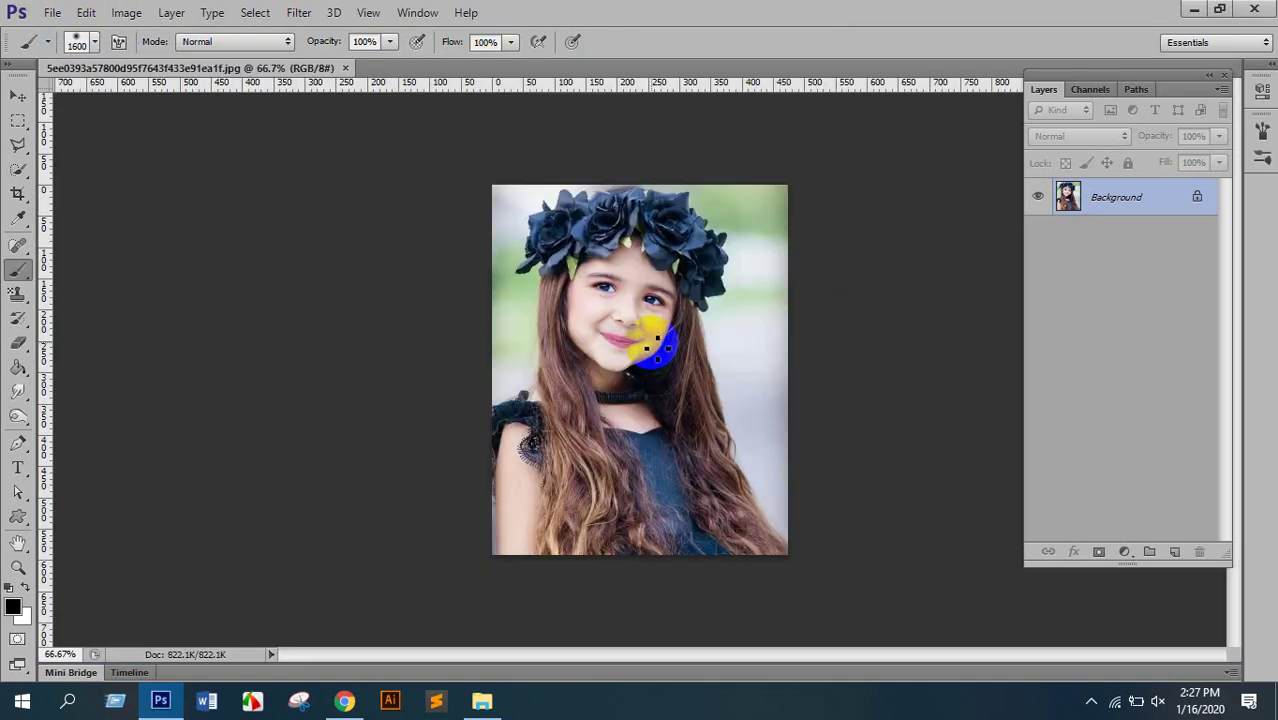
Examine the image quality of the girl's face and eyes up close.
{"action": "left_click_drag", "start_coordinate": [579, 286], "coordinate": [688, 302]}
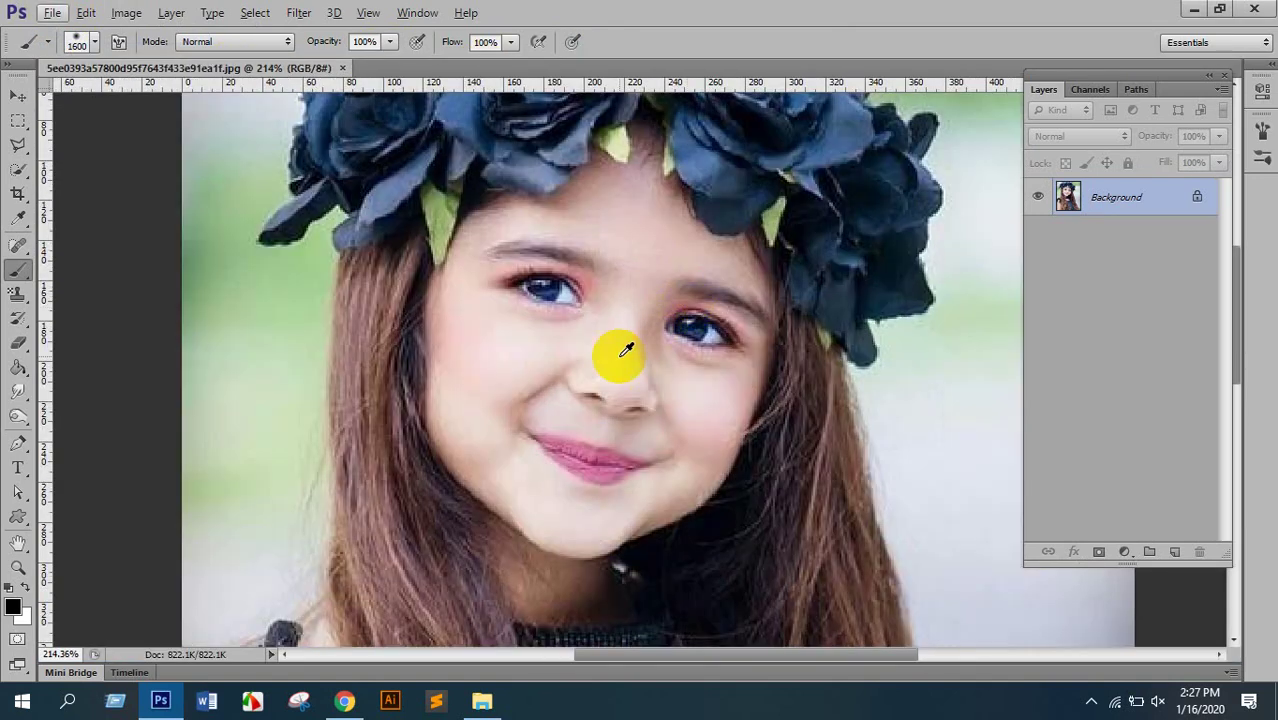
{"action": "scroll", "coordinate": [619, 354], "scroll_direction": "up", "scroll_amount": 3}
{"action": "scroll", "coordinate": [480, 226], "scroll_direction": "up", "scroll_amount": 2}
{"action": "scroll", "coordinate": [480, 226], "scroll_direction": "up", "scroll_amount": 1}
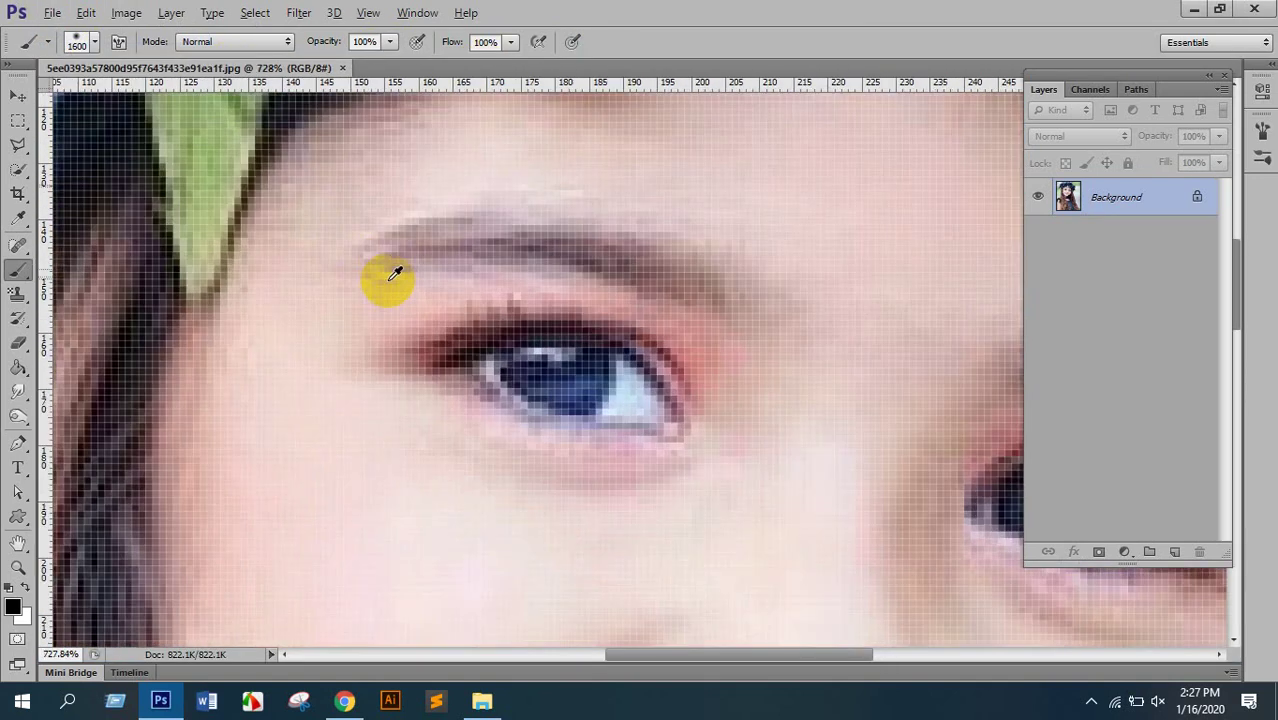
{"action": "scroll", "coordinate": [540, 208], "scroll_direction": "down", "scroll_amount": 3}
{"action": "scroll", "coordinate": [550, 210], "scroll_direction": "down", "scroll_amount": 6}
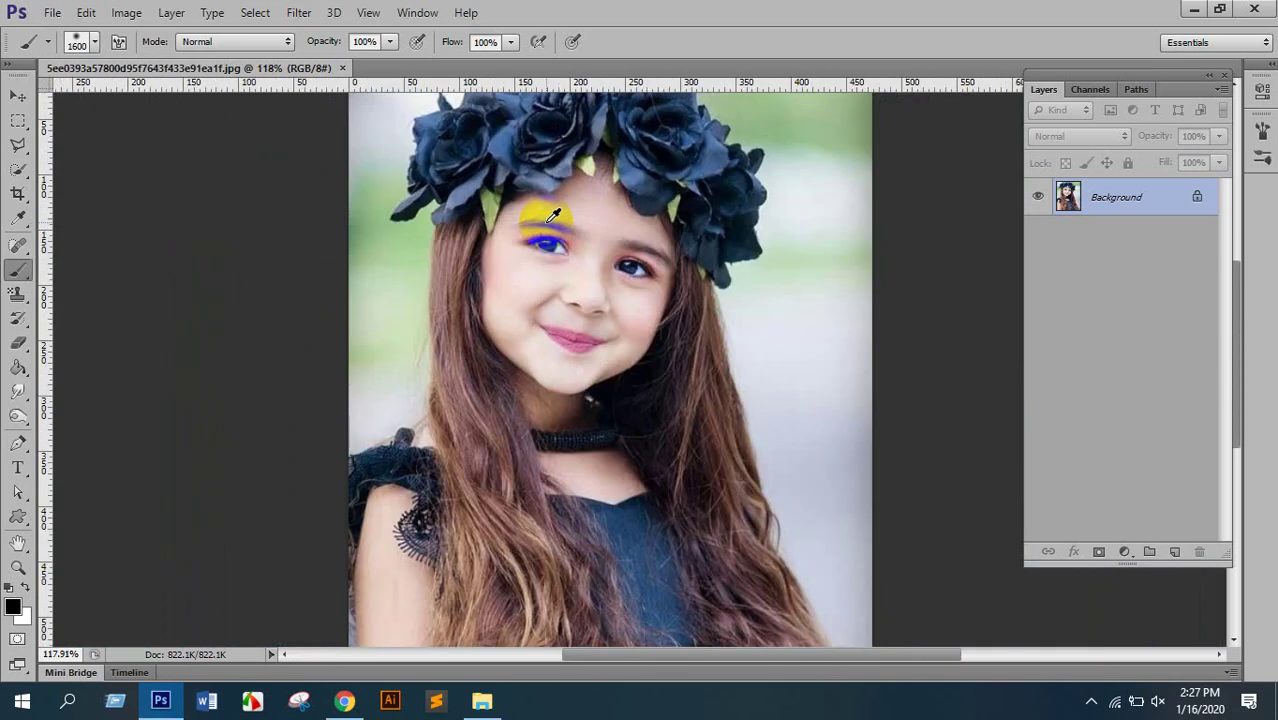
{"action": "left_click_drag", "start_coordinate": [622, 262], "coordinate": [616, 263]}
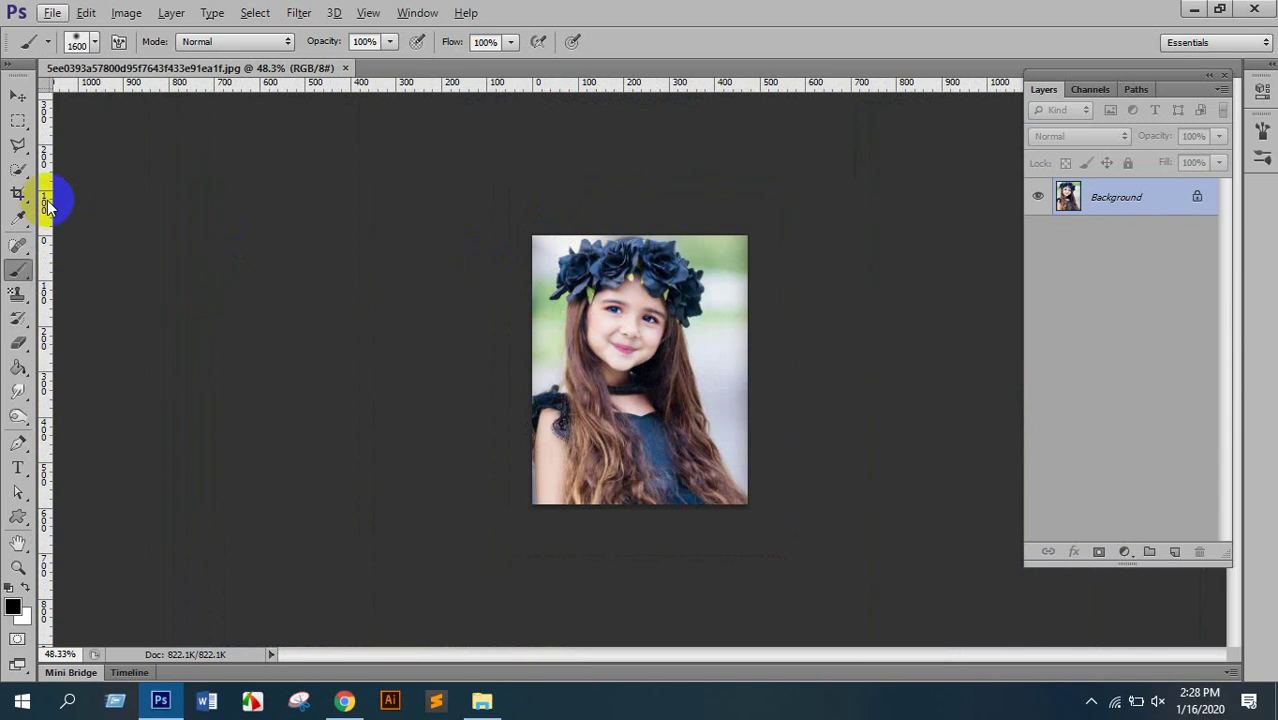
Select the girl's face, left-side hair, arm and left crown flowers with the Quick Selection tool at brush size 40.
{"action": "left_click", "coordinate": [17, 169]}
{"action": "key", "text": "bracketright"}
{"action": "key", "text": "bracketright"}
{"action": "key", "text": "bracketright"}
{"action": "scroll", "coordinate": [599, 329], "scroll_direction": "up", "scroll_amount": 2}
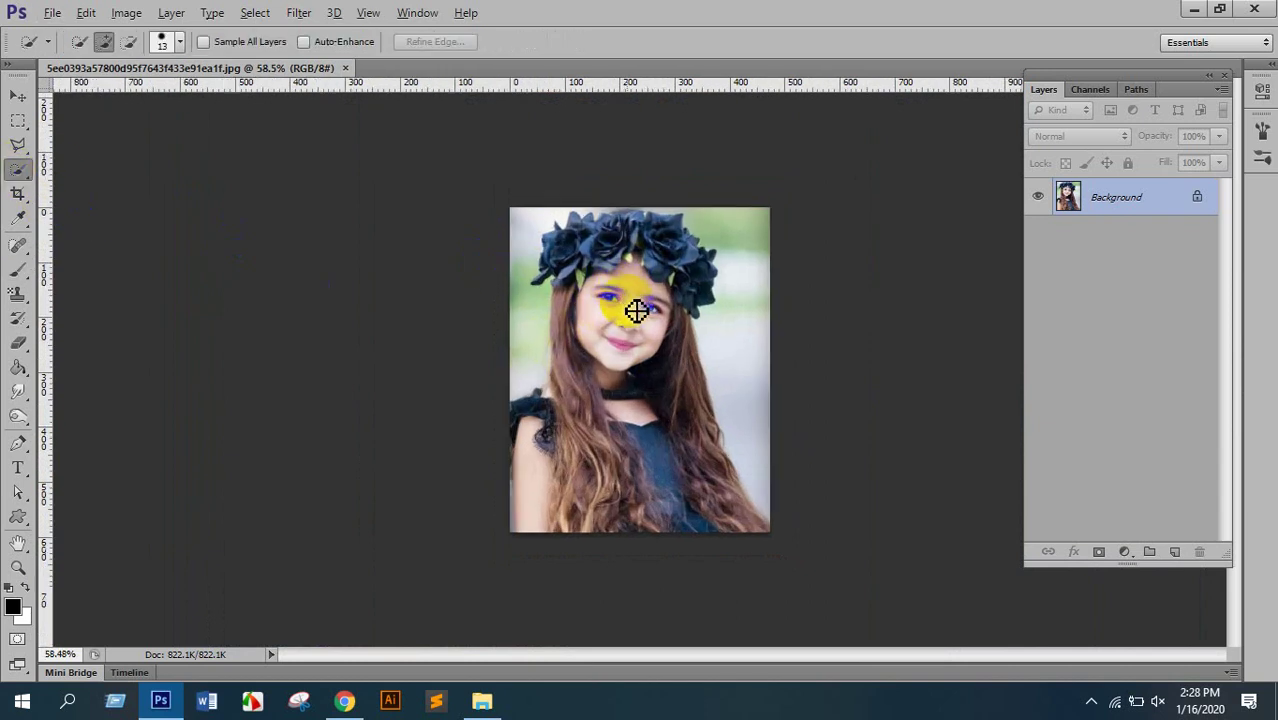
{"action": "key", "text": "bracketright"}
{"action": "key", "text": "bracketright"}
{"action": "key", "text": "bracketright"}
{"action": "mouse_move", "coordinate": [598, 210]}
{"action": "left_mouse_down"}
{"action": "mouse_move", "coordinate": [597, 165]}
{"action": "mouse_move", "coordinate": [580, 448]}
{"action": "mouse_move", "coordinate": [515, 515]}
{"action": "mouse_move", "coordinate": [493, 458]}
{"action": "mouse_move", "coordinate": [478, 455]}
{"action": "mouse_move", "coordinate": [481, 428]}
{"action": "mouse_move", "coordinate": [528, 395]}
{"action": "mouse_move", "coordinate": [533, 250]}
{"action": "mouse_move", "coordinate": [550, 320]}
{"action": "left_mouse_up"}
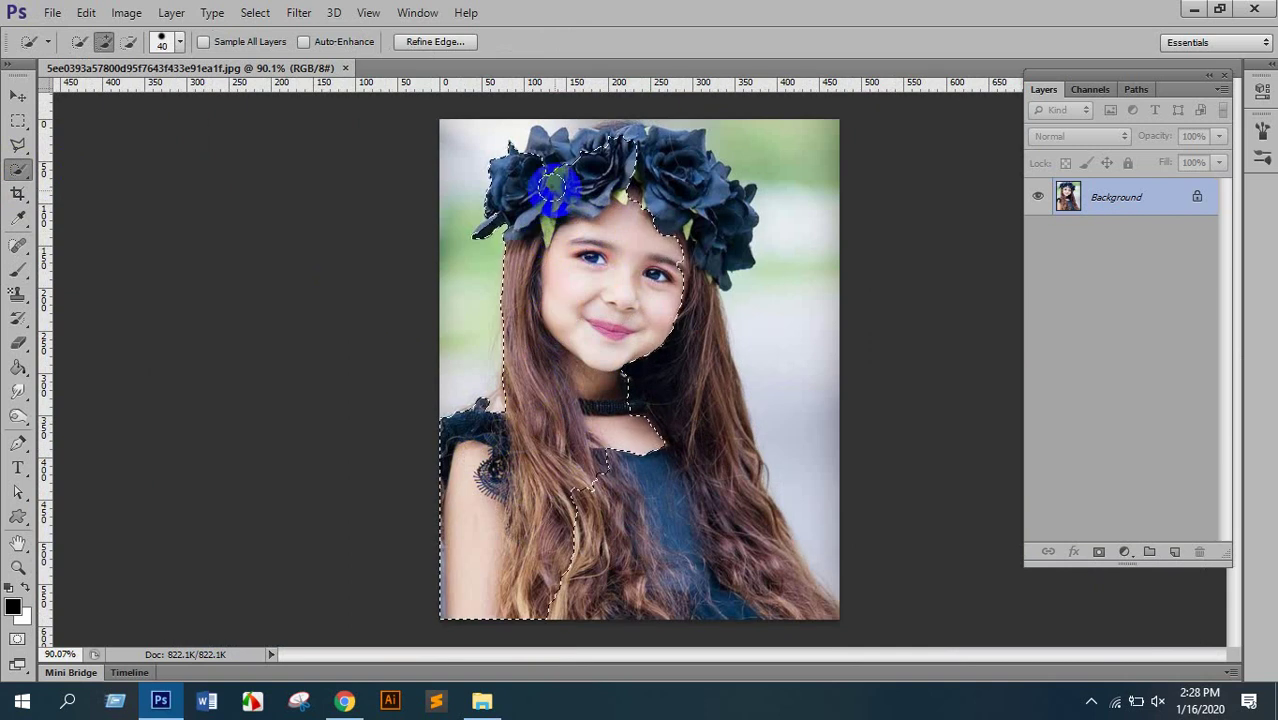
Refine the selection around the leftmost petal of the flower crown with the brush size reduced to 7.
{"action": "scroll", "coordinate": [467, 213], "scroll_direction": "up", "scroll_amount": 5}
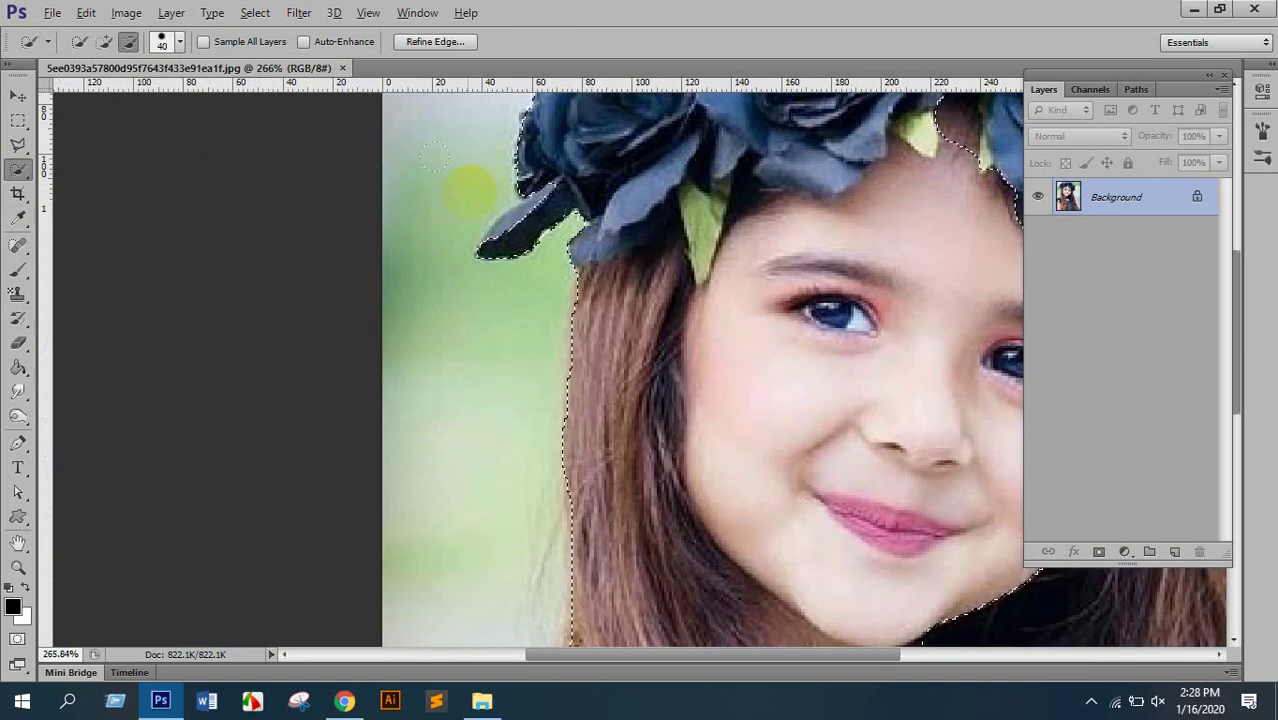
{"action": "key", "text": "bracketleft"}
{"action": "key", "text": "bracketleft"}
{"action": "key", "text": "bracketleft"}
{"action": "key", "text": "bracketleft"}
{"action": "key", "text": "bracketleft"}
{"action": "key", "text": "bracketleft"}
{"action": "key", "text": "bracketleft"}
{"action": "key", "text": "bracketleft"}
{"action": "key", "text": "bracketleft"}
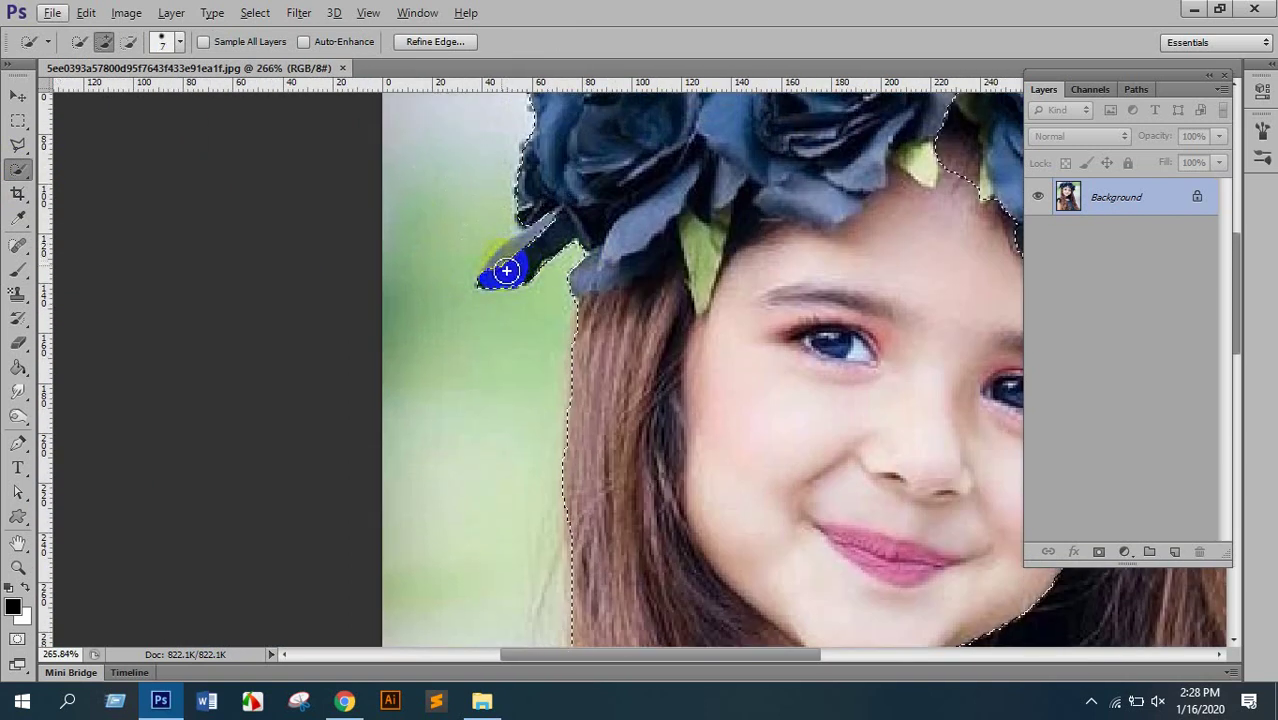
{"action": "left_click_drag", "start_coordinate": [508, 268], "coordinate": [551, 236]}
Extend the selection over the remaining crown flowers and the hair below them on the right, using brush size 20.
{"action": "scroll", "coordinate": [551, 236], "scroll_direction": "down", "scroll_amount": 6}
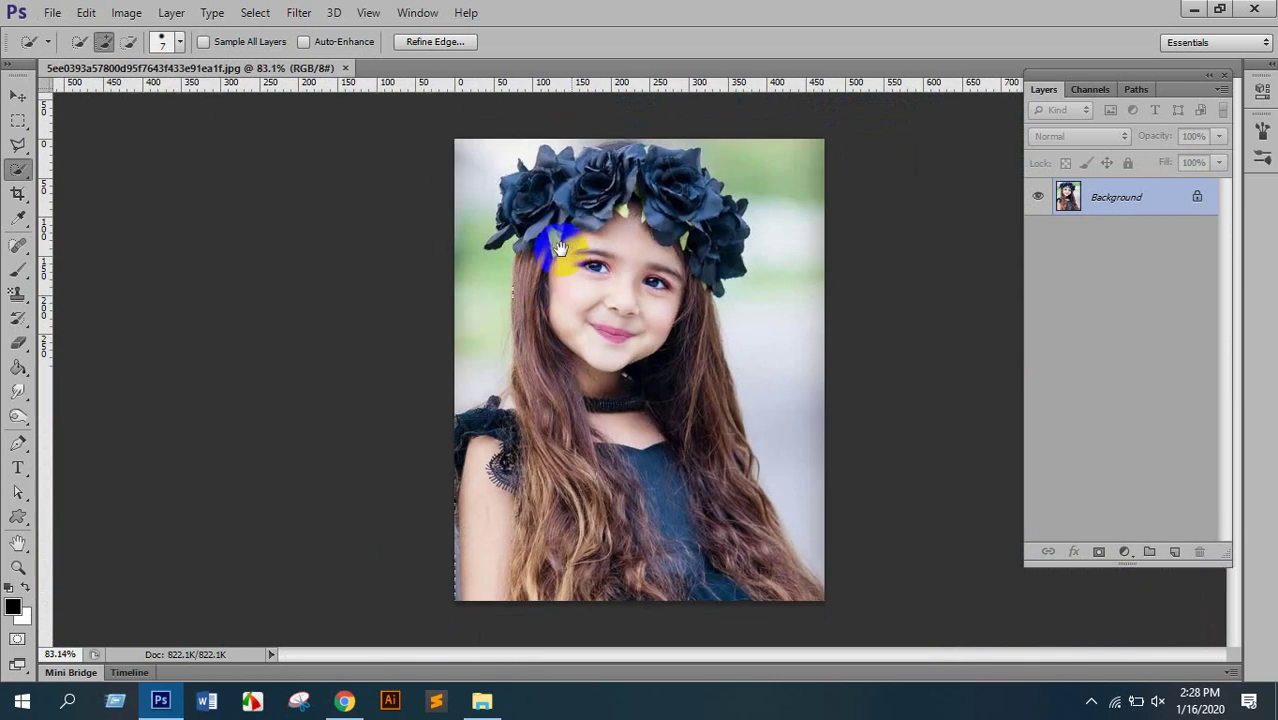
{"action": "scroll", "coordinate": [580, 225], "scroll_direction": "up", "scroll_amount": 3}
{"action": "scroll", "coordinate": [654, 210], "scroll_direction": "up", "scroll_amount": 2}
{"action": "key", "text": "bracketright"}
{"action": "key", "text": "bracketright"}
{"action": "key", "text": "bracketright"}
{"action": "key", "text": "bracketright"}
{"action": "key", "text": "bracketright"}
{"action": "mouse_move", "coordinate": [659, 205]}
{"action": "left_mouse_down"}
{"action": "mouse_move", "coordinate": [642, 245]}
{"action": "mouse_move", "coordinate": [736, 353]}
{"action": "mouse_move", "coordinate": [750, 342]}
{"action": "mouse_move", "coordinate": [727, 476]}
{"action": "mouse_move", "coordinate": [739, 505]}
{"action": "mouse_move", "coordinate": [572, 241]}
{"action": "mouse_move", "coordinate": [520, 206]}
{"action": "mouse_move", "coordinate": [558, 200]}
{"action": "left_mouse_up"}
{"action": "key", "text": "alt"}
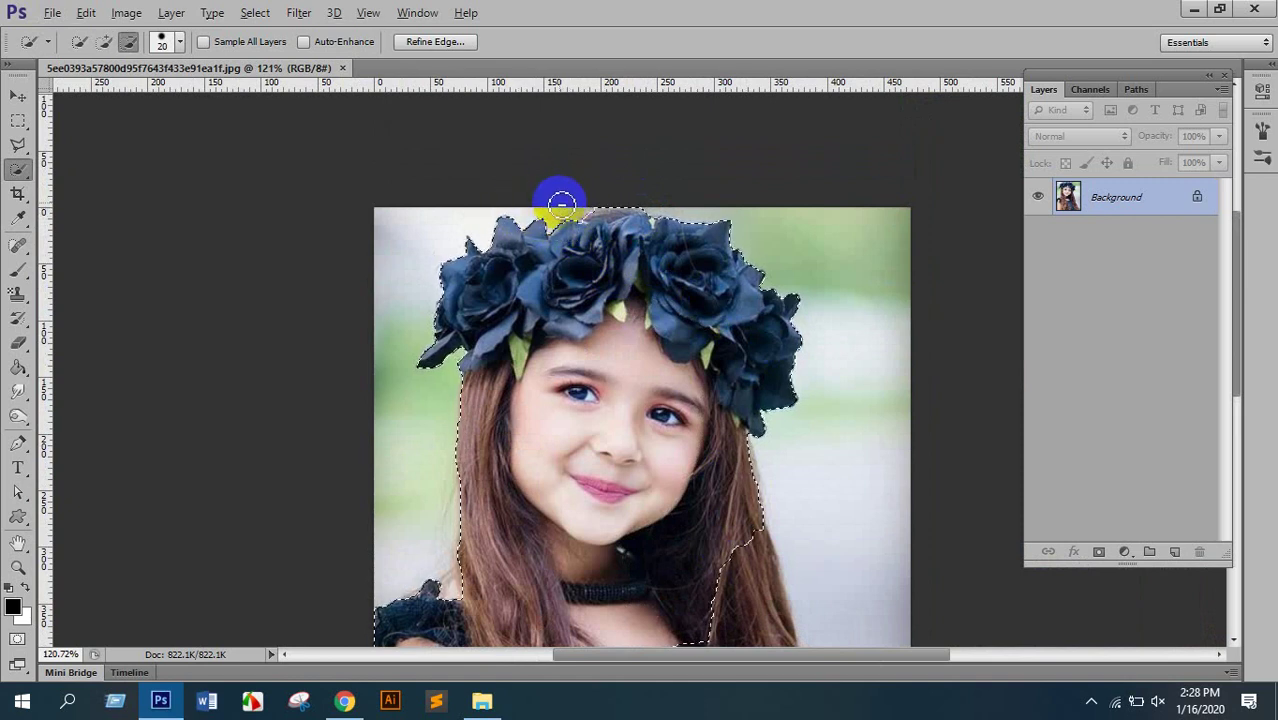
{"action": "scroll", "coordinate": [712, 280], "scroll_direction": "down", "scroll_amount": 1}
{"action": "scroll", "coordinate": [712, 280], "scroll_direction": "down", "scroll_amount": 2}
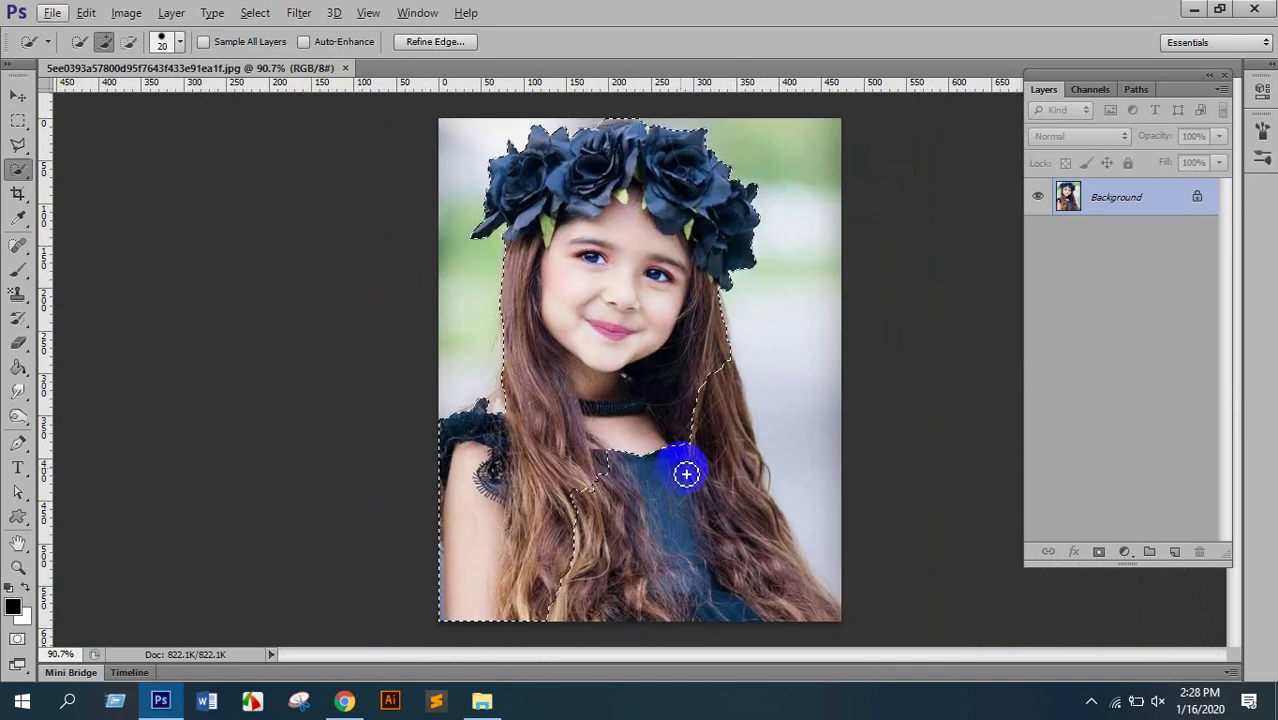
Extend the selection over the remaining hair and dress to the photo's lower edge, and subtract the background strip beside the arm.
{"action": "mouse_move", "coordinate": [735, 512]}
{"action": "left_mouse_down"}
{"action": "mouse_move", "coordinate": [794, 604]}
{"action": "mouse_move", "coordinate": [762, 522]}
{"action": "mouse_move", "coordinate": [793, 579]}
{"action": "left_mouse_up"}
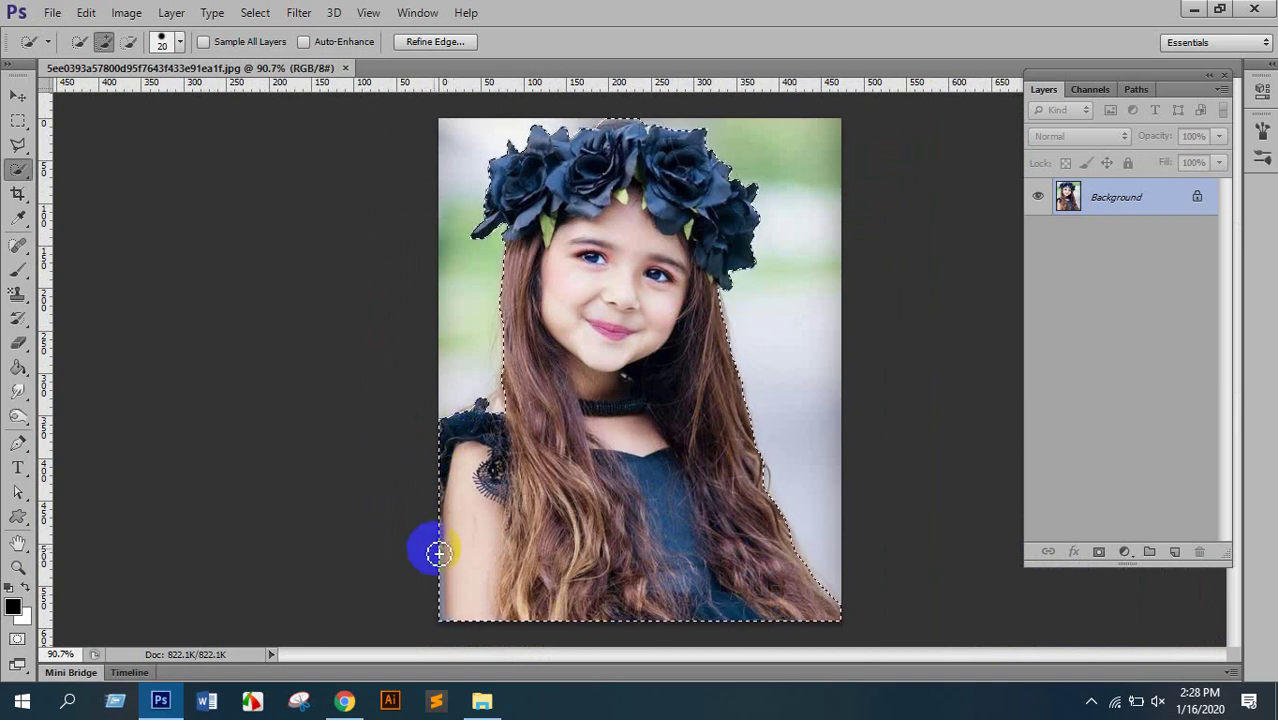
{"action": "key", "text": "alt"}
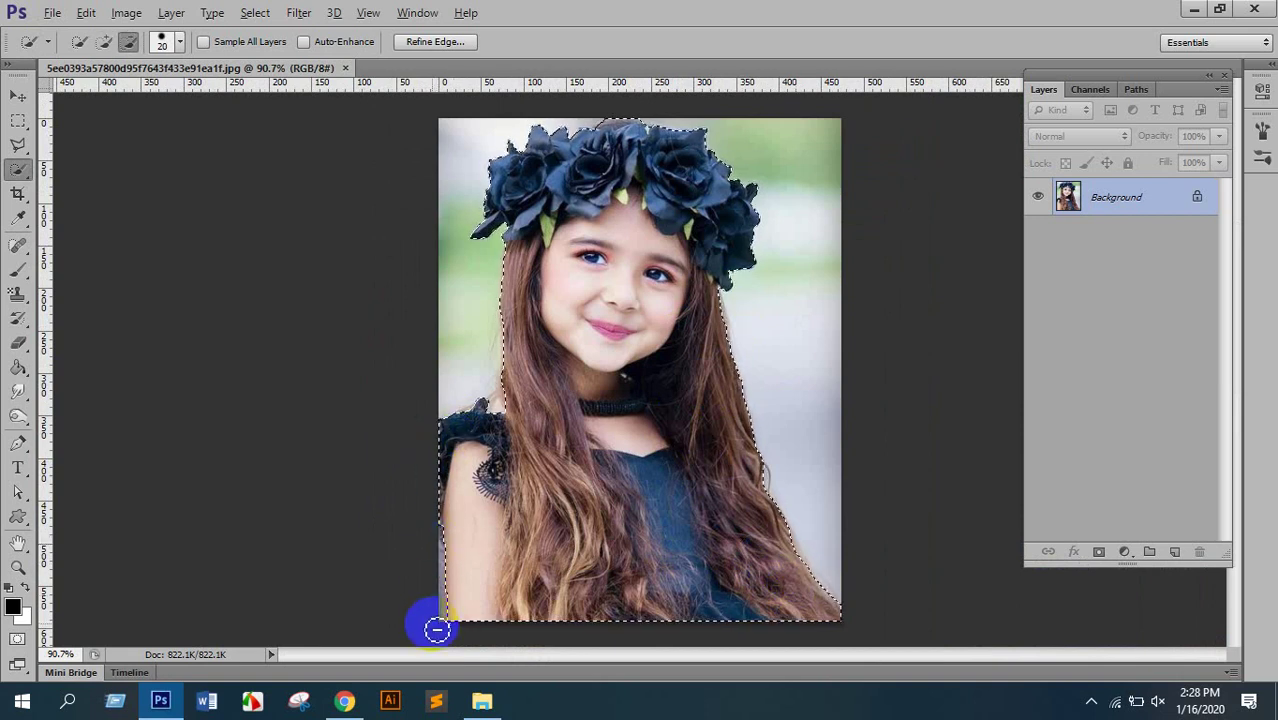
Examine the selection outline around the flower crown, the hair on both sides and the shoulder up close.
{"action": "scroll", "coordinate": [489, 412], "scroll_direction": "up", "scroll_amount": 2}
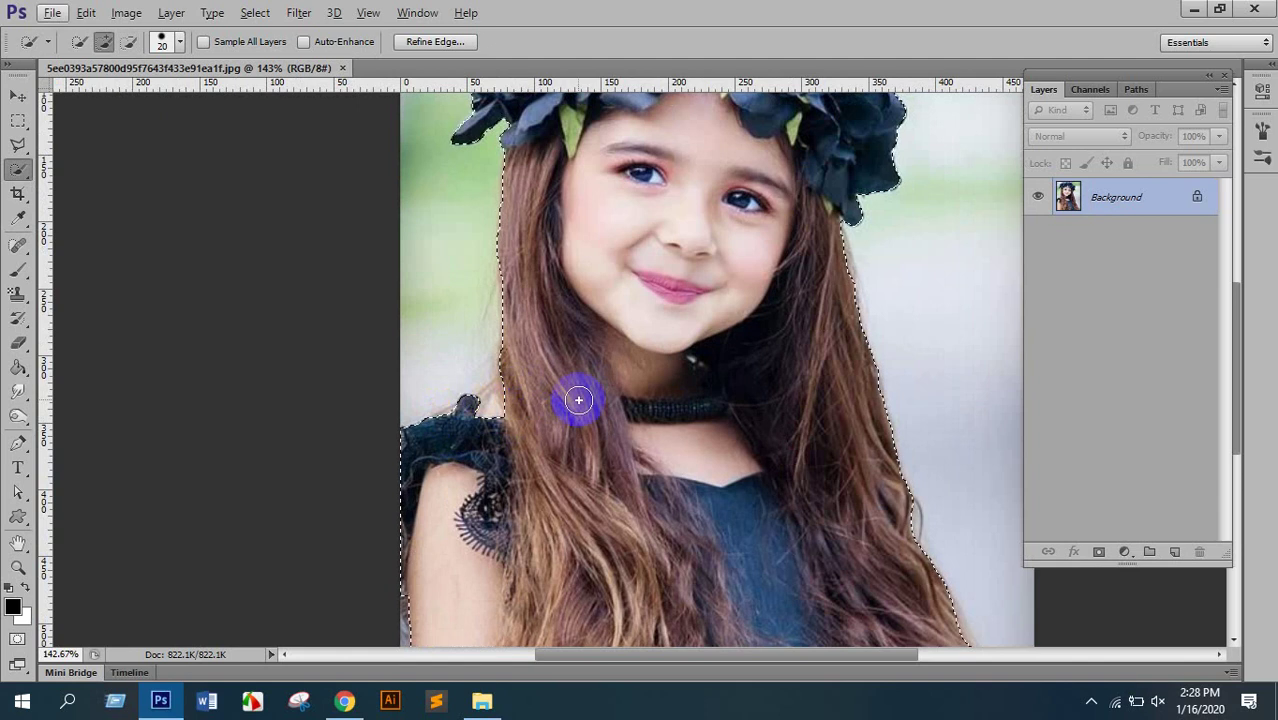
{"action": "scroll", "coordinate": [576, 399], "scroll_direction": "down", "scroll_amount": 2}
{"action": "scroll", "coordinate": [686, 317], "scroll_direction": "up", "scroll_amount": 3}
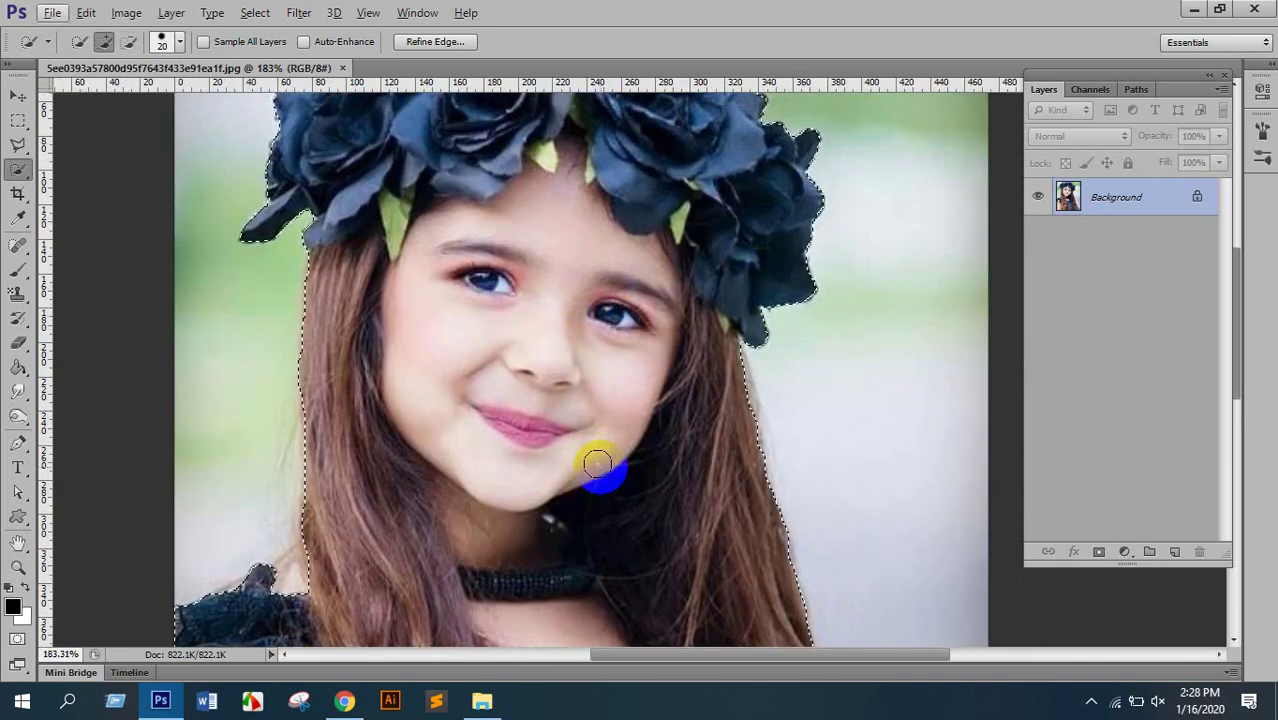
{"action": "scroll", "coordinate": [610, 449], "scroll_direction": "up", "scroll_amount": 2}
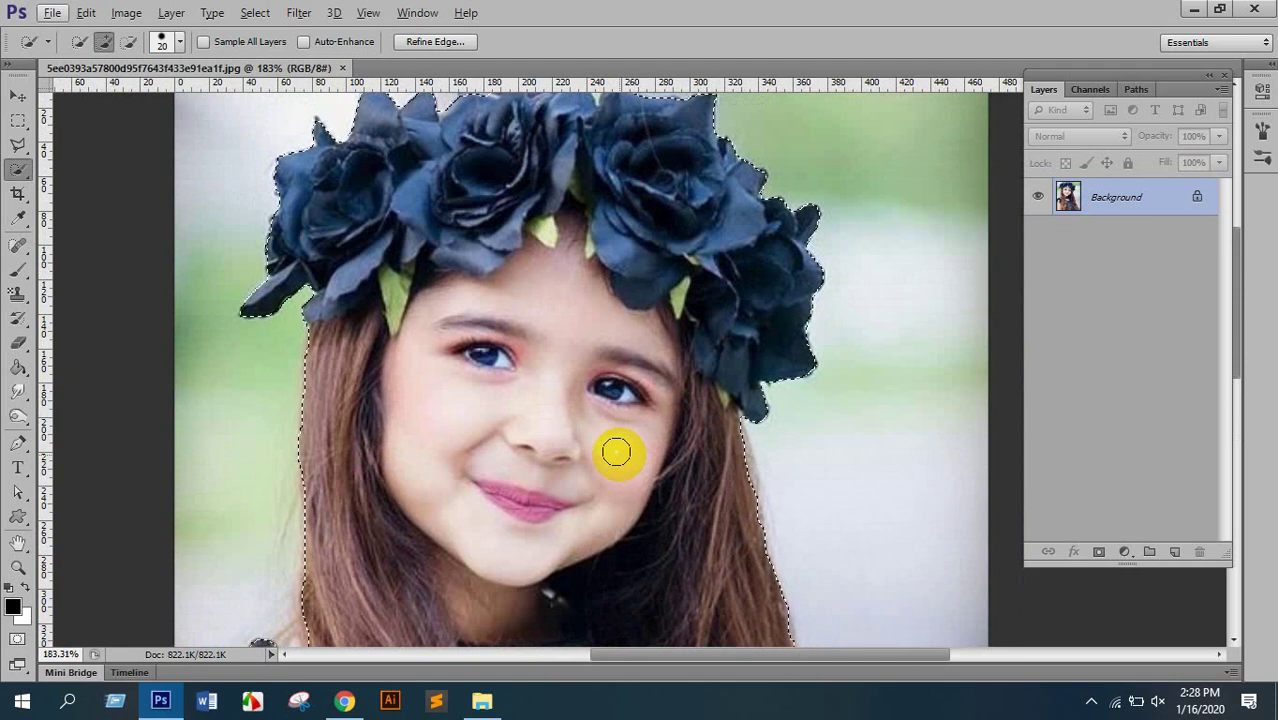
{"action": "scroll", "coordinate": [600, 436], "scroll_direction": "up", "scroll_amount": 2}
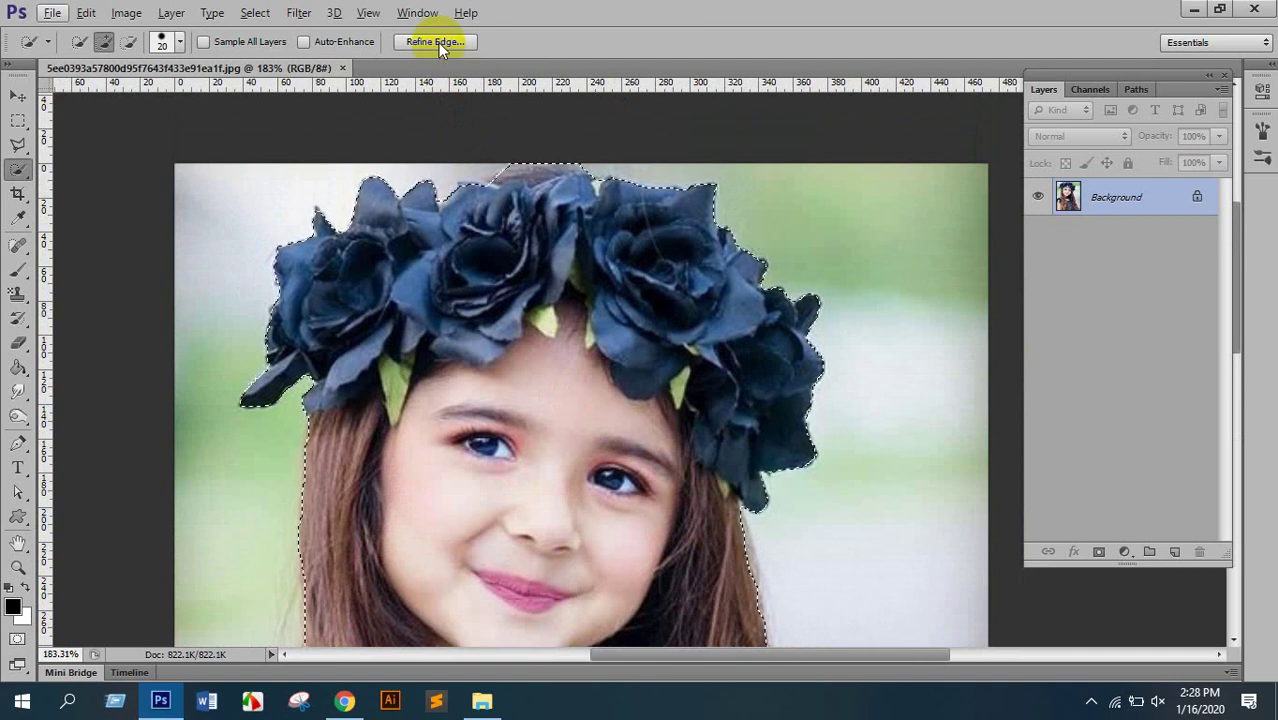
{"action": "scroll", "coordinate": [693, 443], "scroll_direction": "down", "scroll_amount": 5}
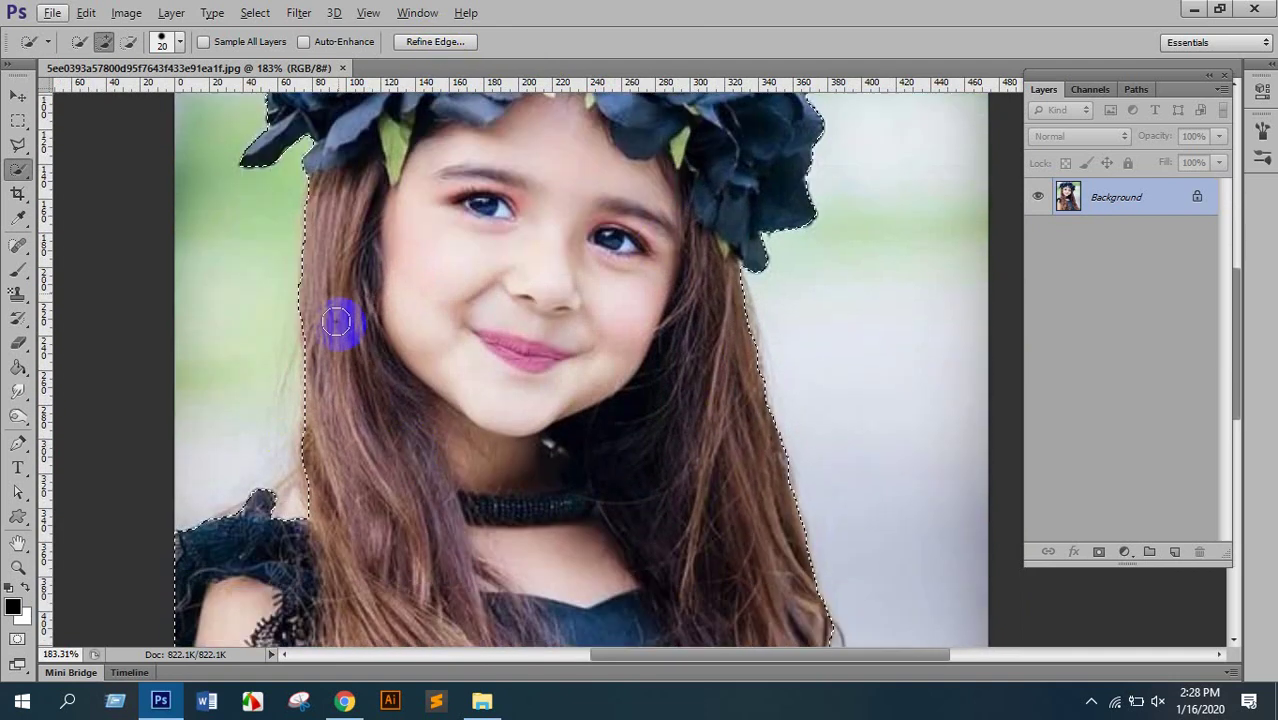
{"action": "scroll", "coordinate": [450, 320], "scroll_direction": "down", "scroll_amount": 1}
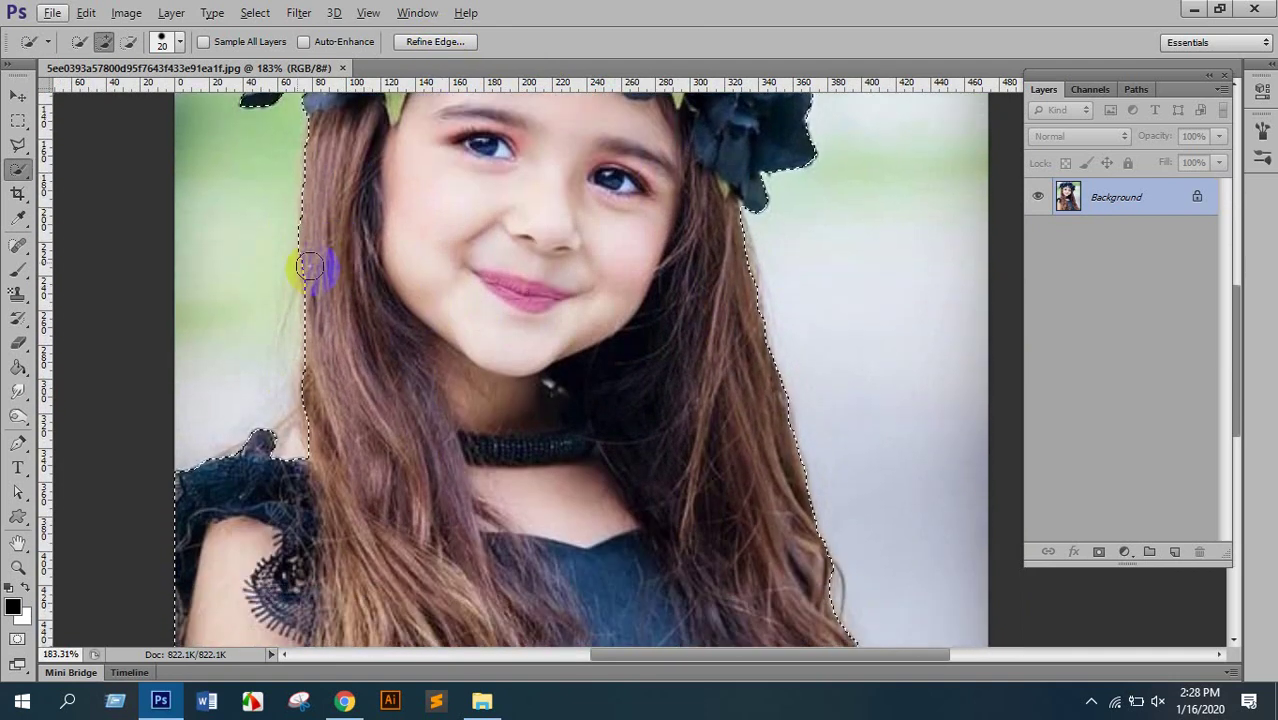
{"action": "scroll", "coordinate": [477, 165], "scroll_direction": "up", "scroll_amount": 5}
{"action": "scroll", "coordinate": [600, 388], "scroll_direction": "up", "scroll_amount": 2}
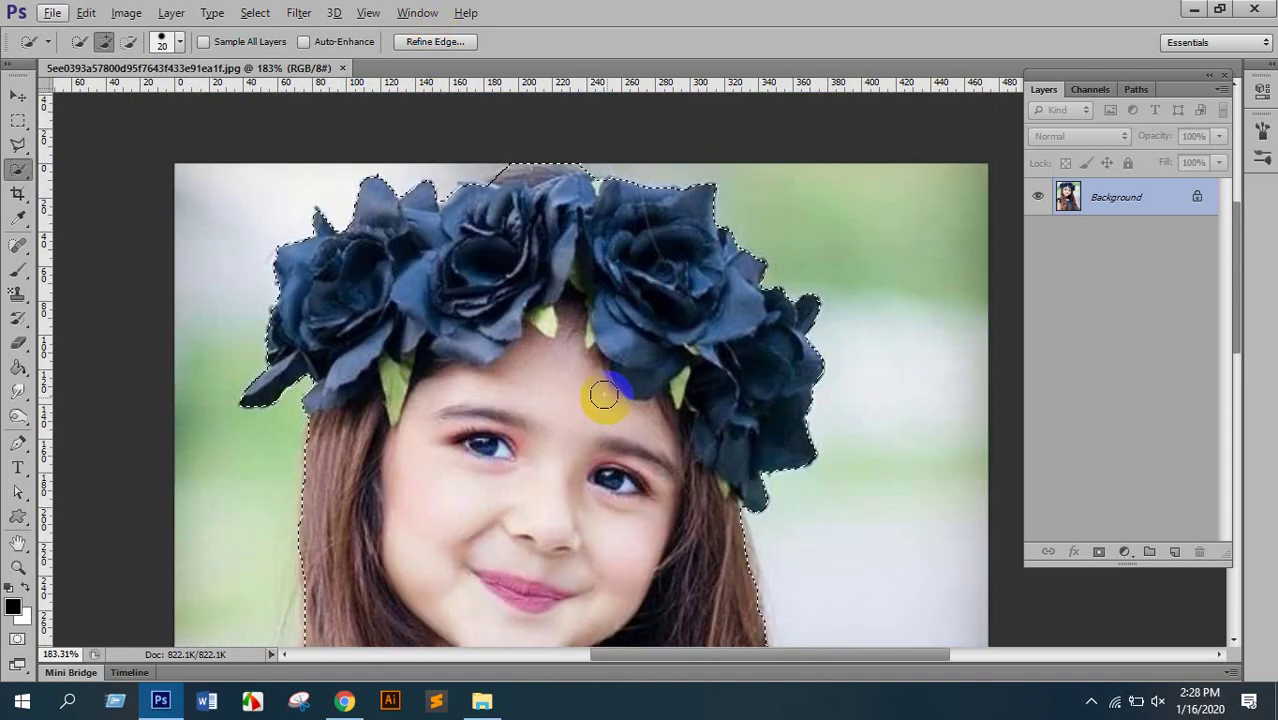
{"action": "scroll", "coordinate": [606, 385], "scroll_direction": "down", "scroll_amount": 3}
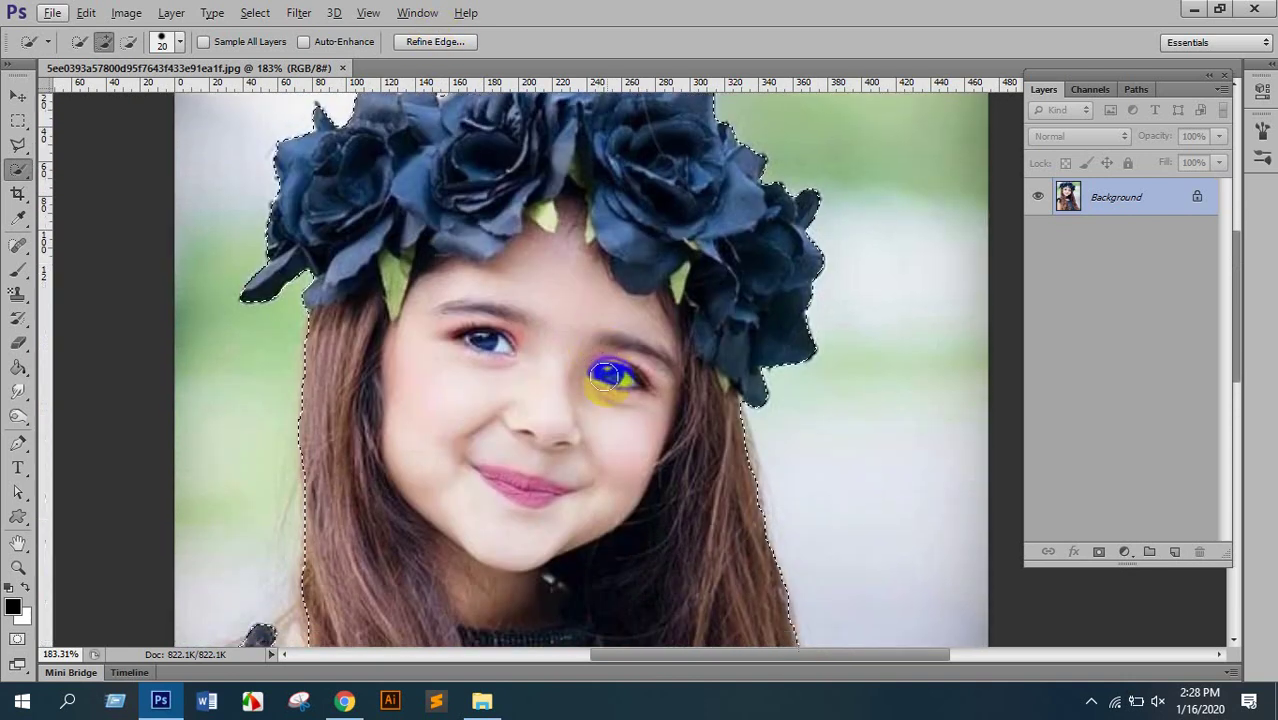
{"action": "scroll", "coordinate": [294, 428], "scroll_direction": "down", "scroll_amount": 1}
{"action": "scroll", "coordinate": [280, 400], "scroll_direction": "up", "scroll_amount": 8}
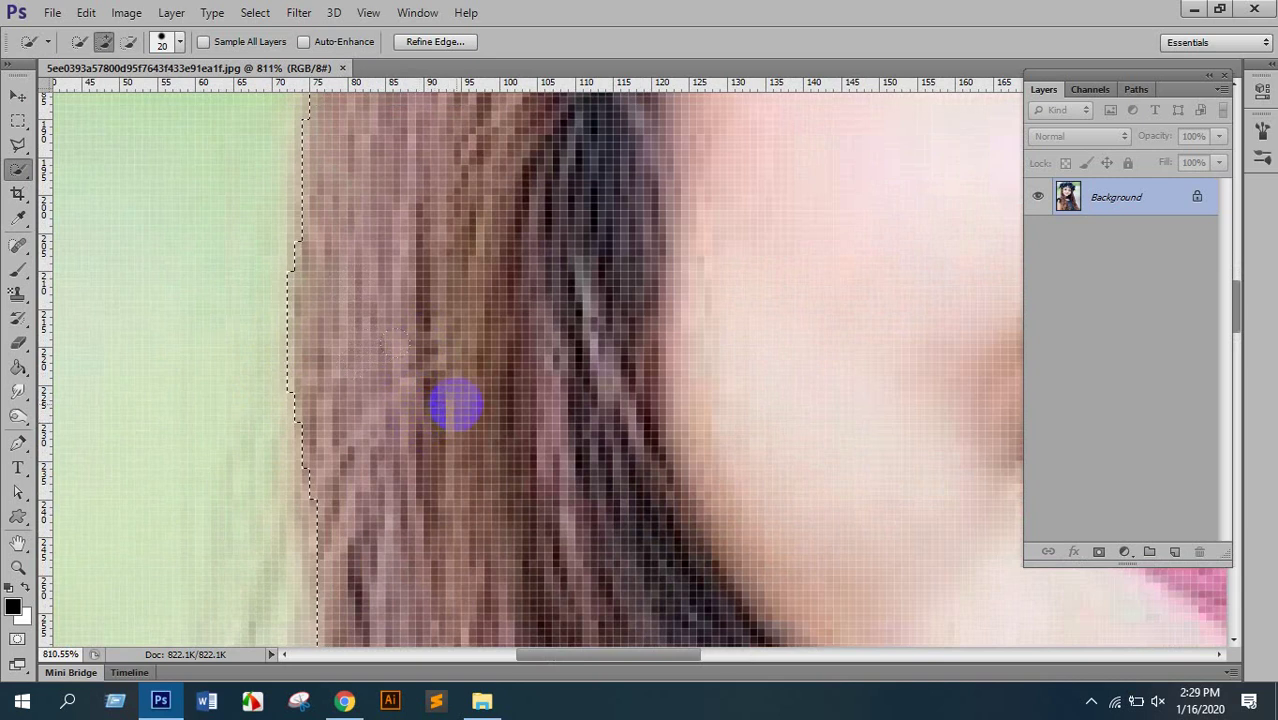
{"action": "scroll", "coordinate": [357, 361], "scroll_direction": "down", "scroll_amount": 3}
{"action": "scroll", "coordinate": [455, 405], "scroll_direction": "down", "scroll_amount": 4}
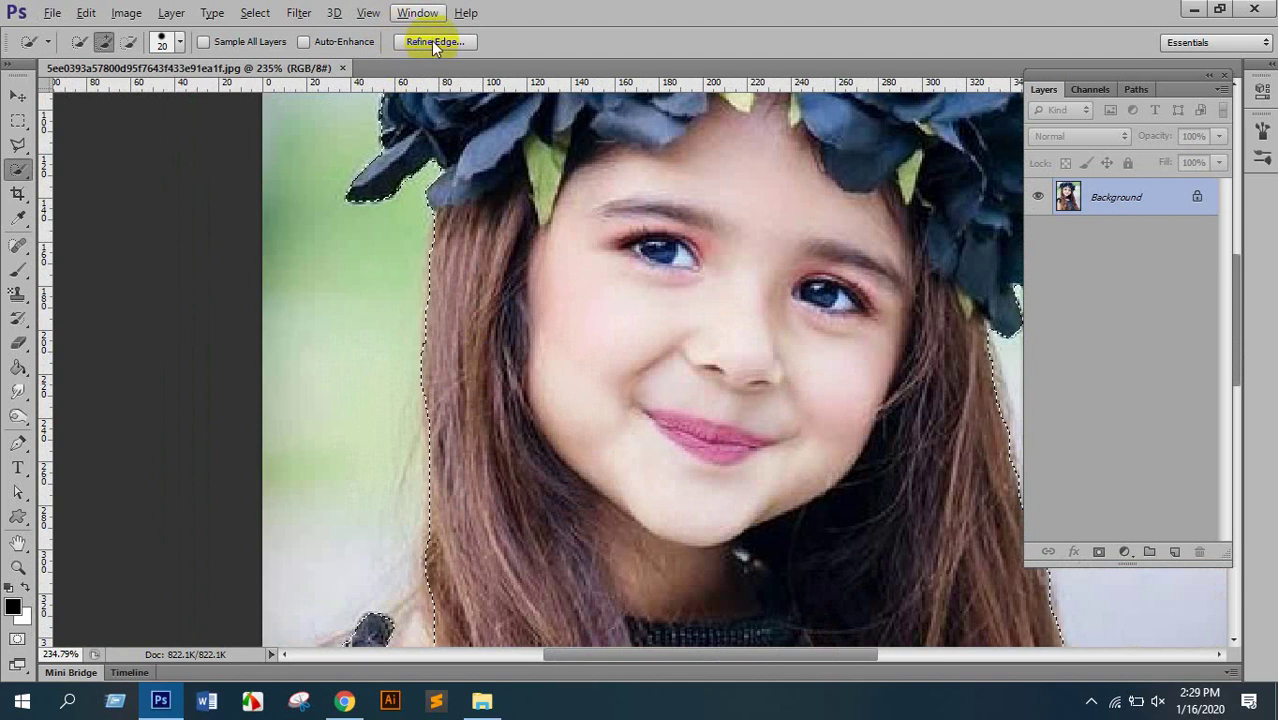
Refine the selection's edge with Smooth set to 11 and output the result as a layer mask.
{"action": "left_click", "coordinate": [432, 41]}
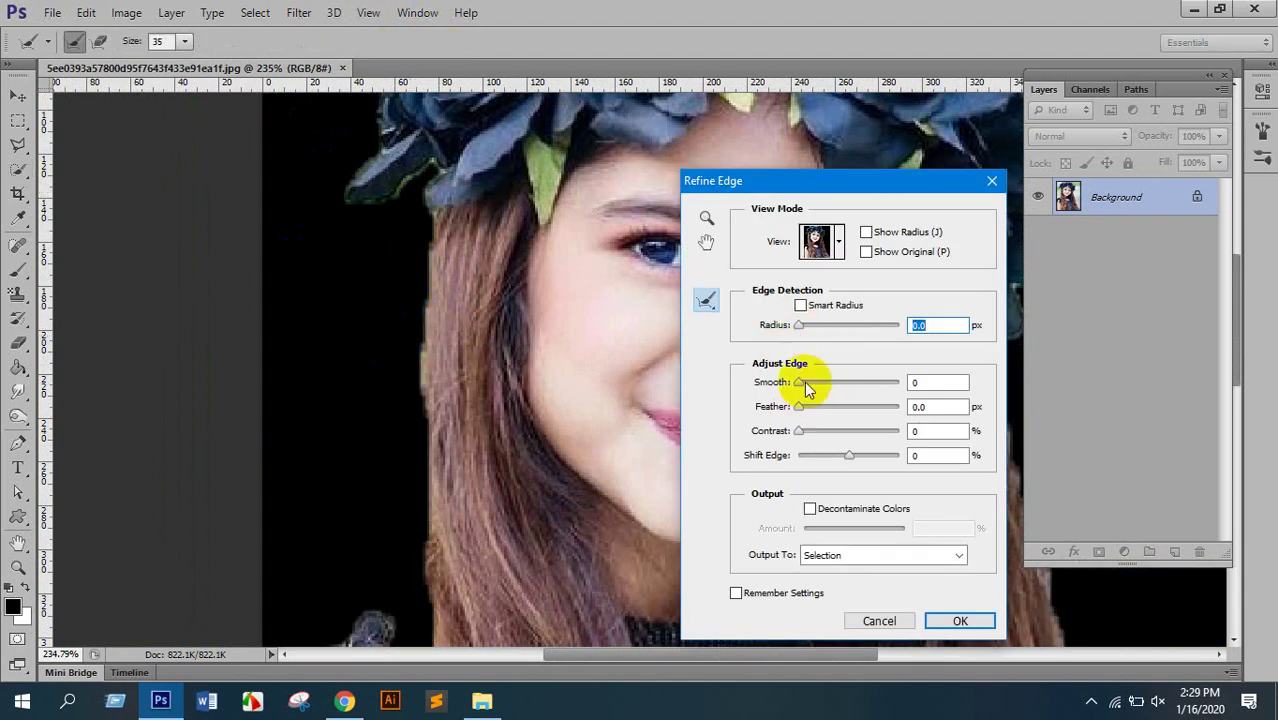
{"action": "left_click_drag", "start_coordinate": [799, 383], "coordinate": [810, 390]}
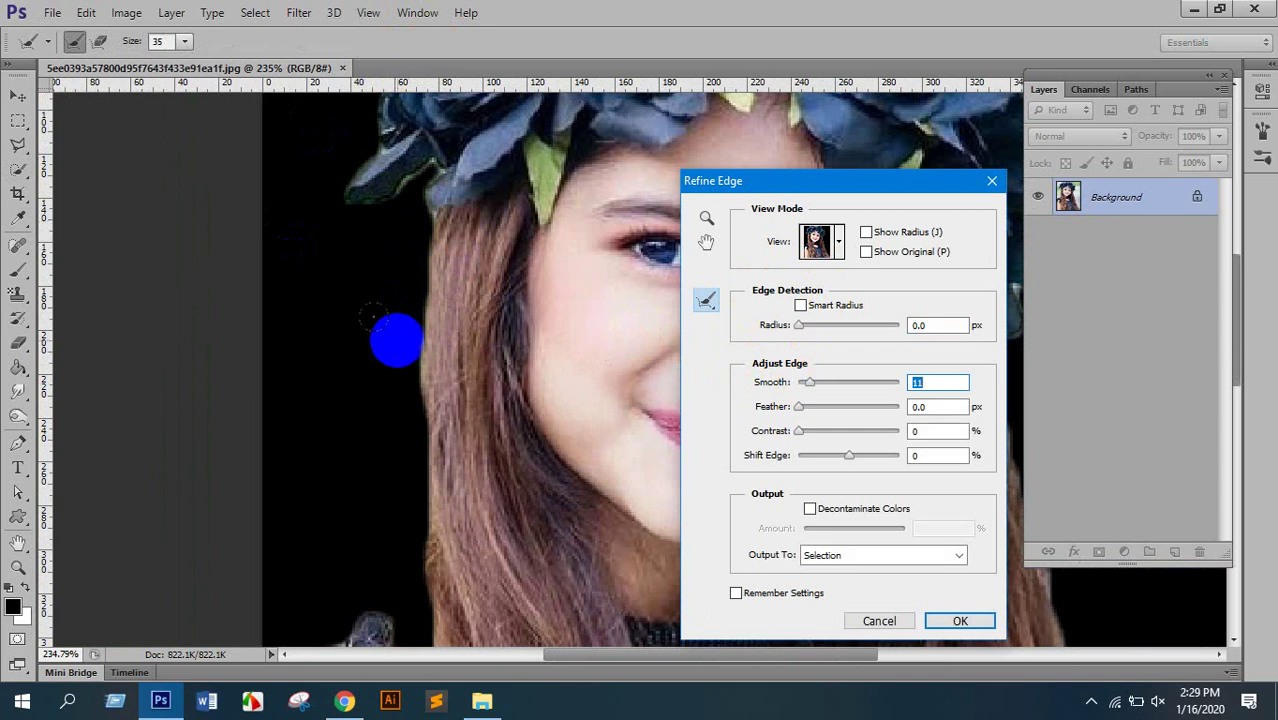
{"action": "left_click", "coordinate": [875, 555]}
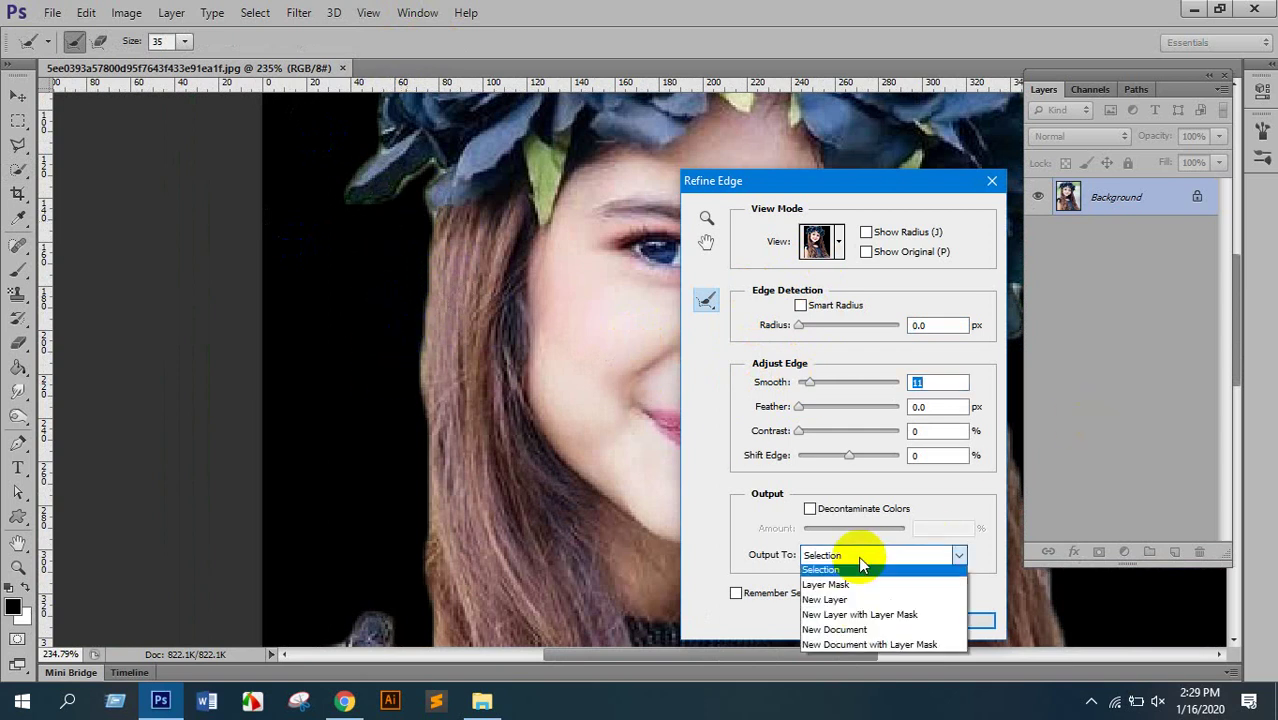
{"action": "left_click", "coordinate": [843, 605]}
{"action": "left_click", "coordinate": [964, 618]}
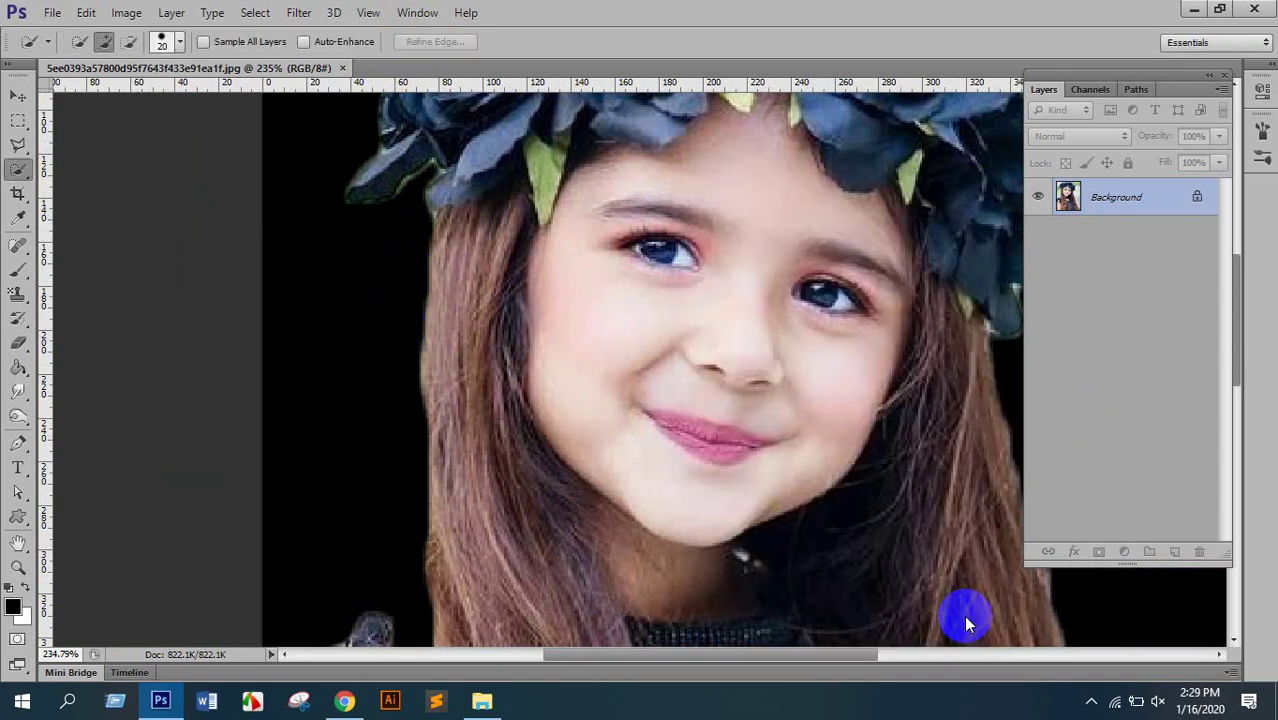
Apply the layer mask permanently to the girl's layer.
{"action": "left_click", "coordinate": [1105, 200]}
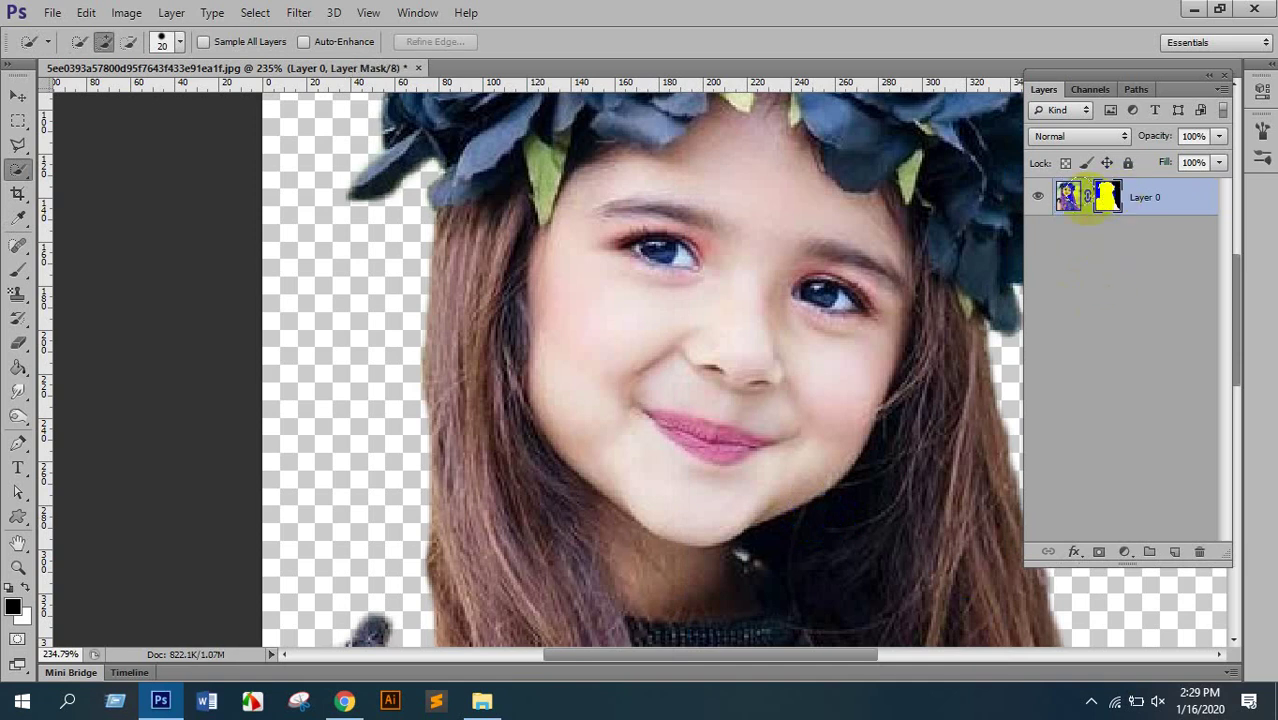
{"action": "scroll", "coordinate": [706, 311], "scroll_direction": "down", "scroll_amount": 5}
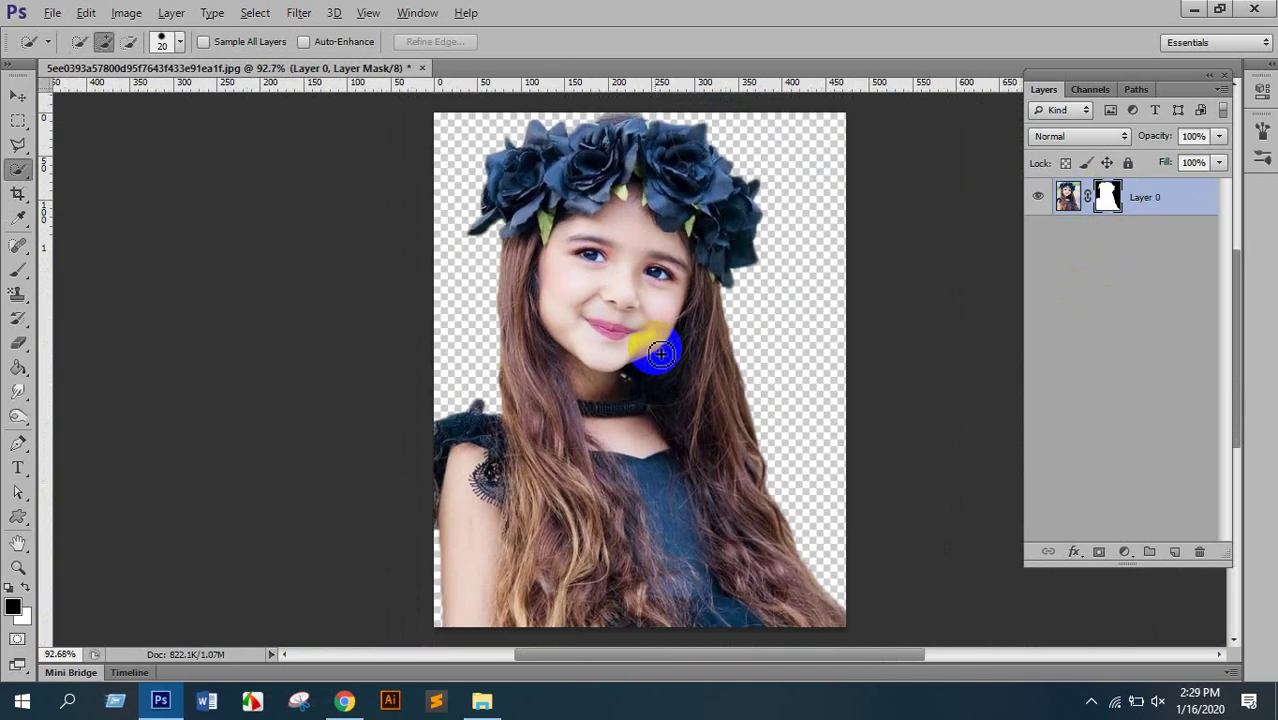
{"action": "scroll", "coordinate": [705, 380], "scroll_direction": "up", "scroll_amount": 2}
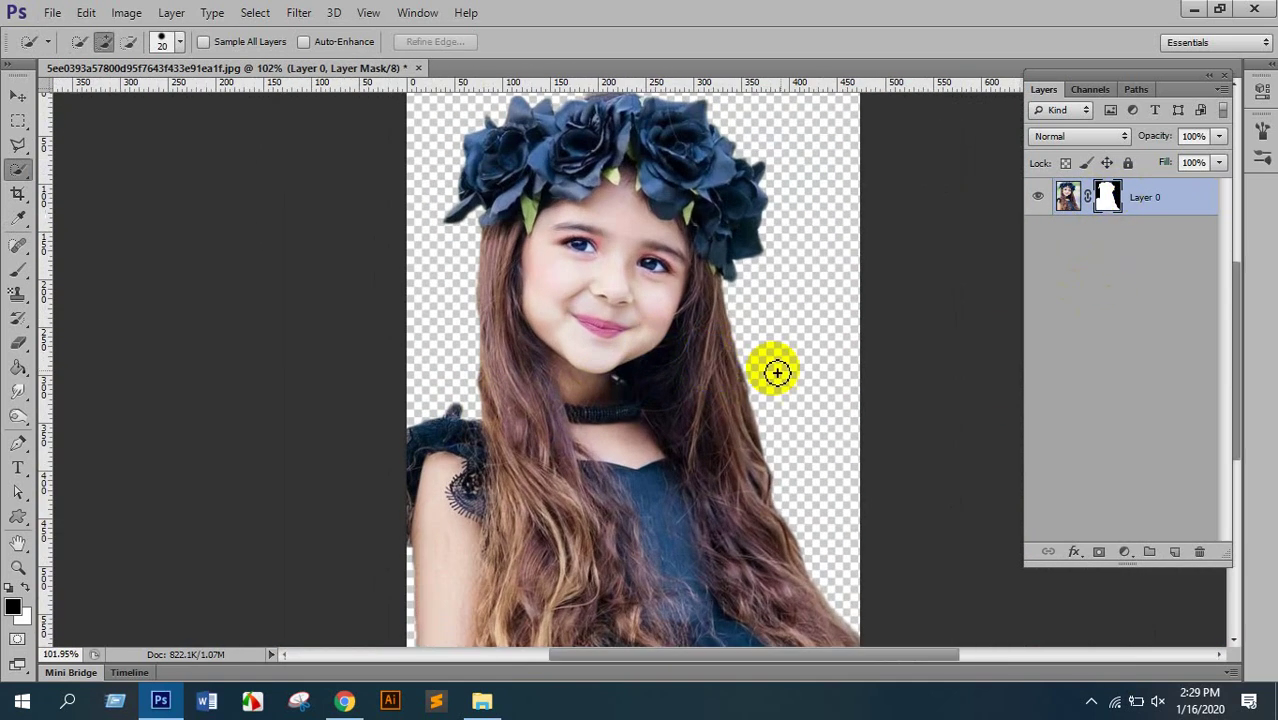
{"action": "right_click", "coordinate": [1106, 197]}
{"action": "left_click", "coordinate": [1125, 256]}
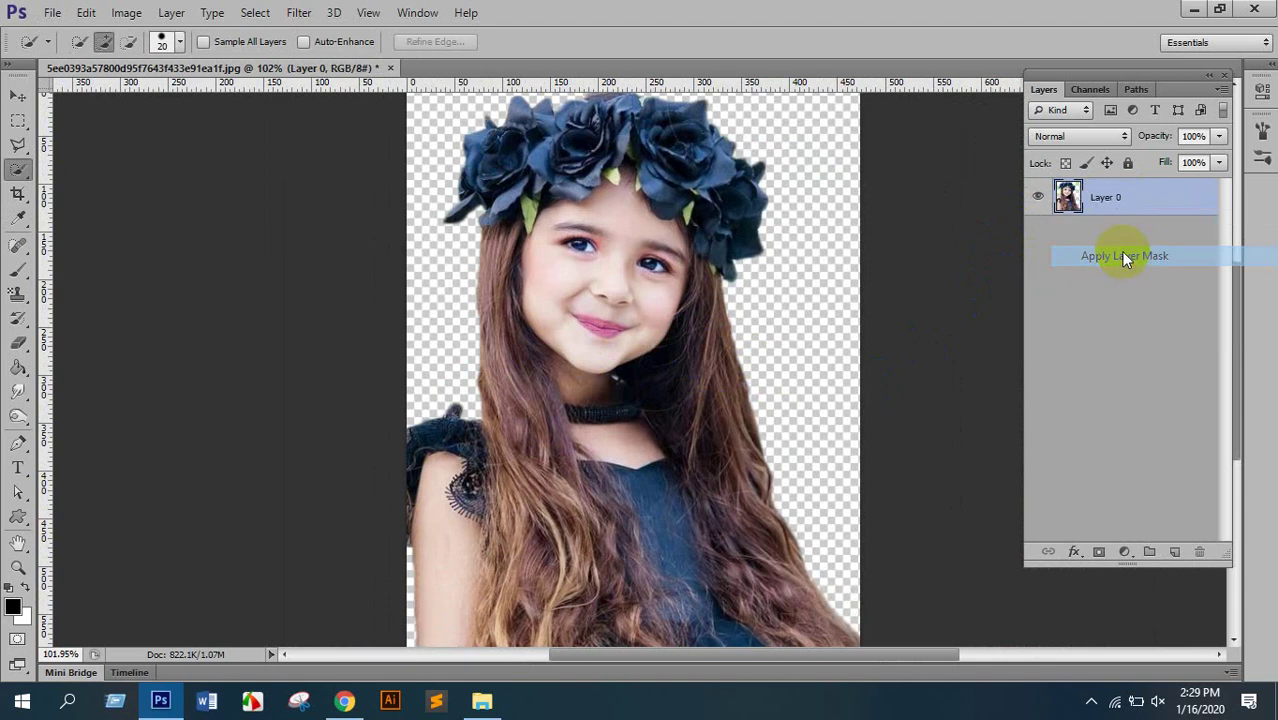
{"action": "scroll", "coordinate": [614, 326], "scroll_direction": "down", "scroll_amount": 1}
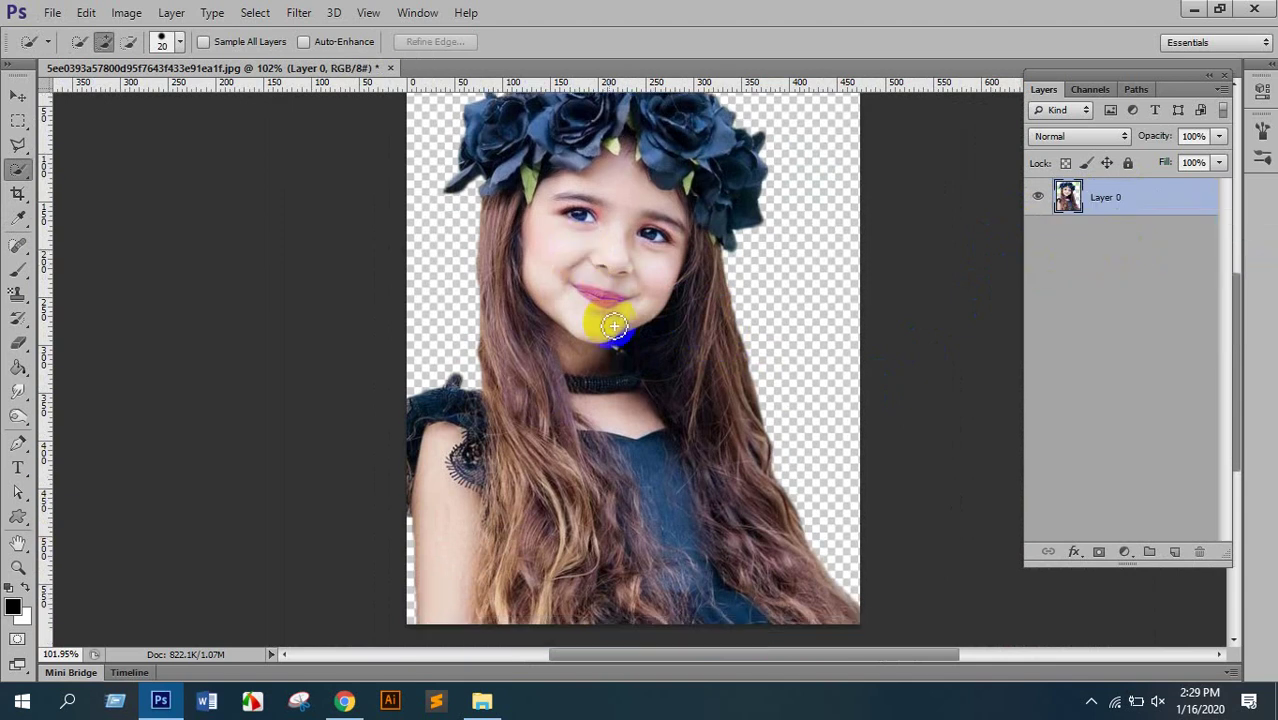
{"action": "scroll", "coordinate": [614, 326], "scroll_direction": "down", "scroll_amount": 1}
Create a new white document 2000 pixels wide and 2000 pixels high at 300 pixels/inch.
{"action": "key", "text": "ctrl+n"}
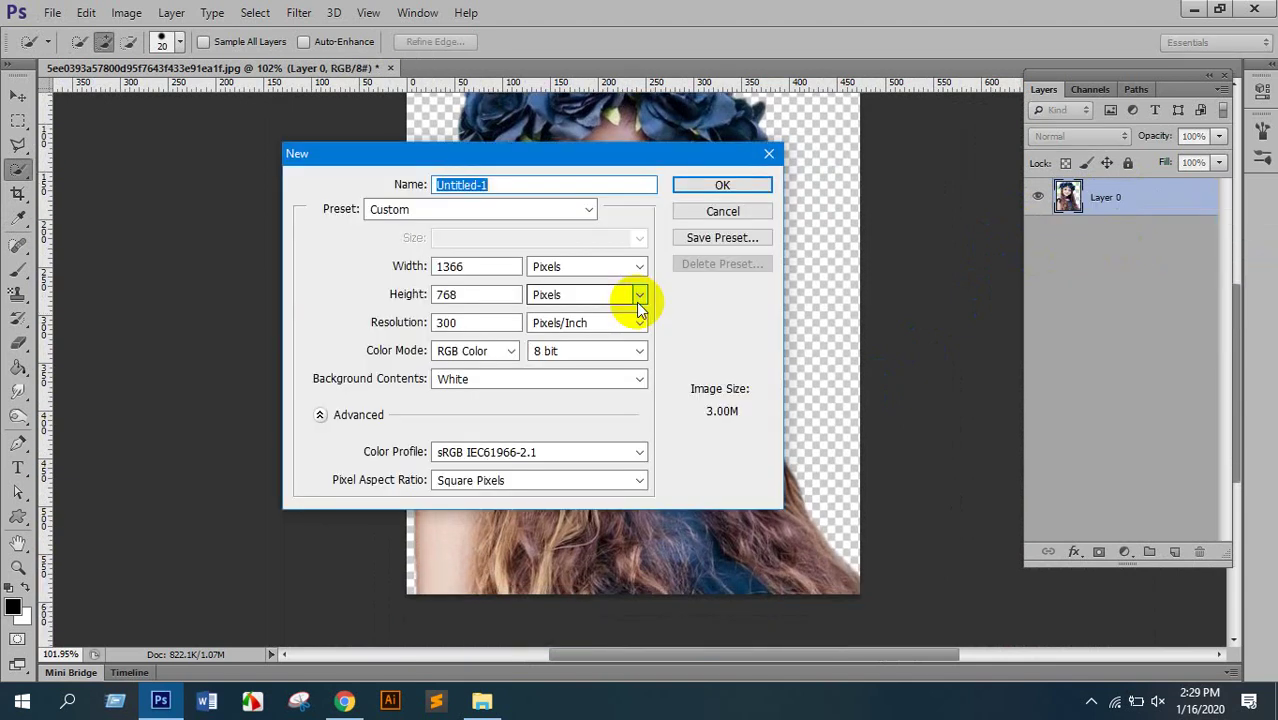
{"action": "left_click_drag", "start_coordinate": [557, 150], "coordinate": [584, 121]}
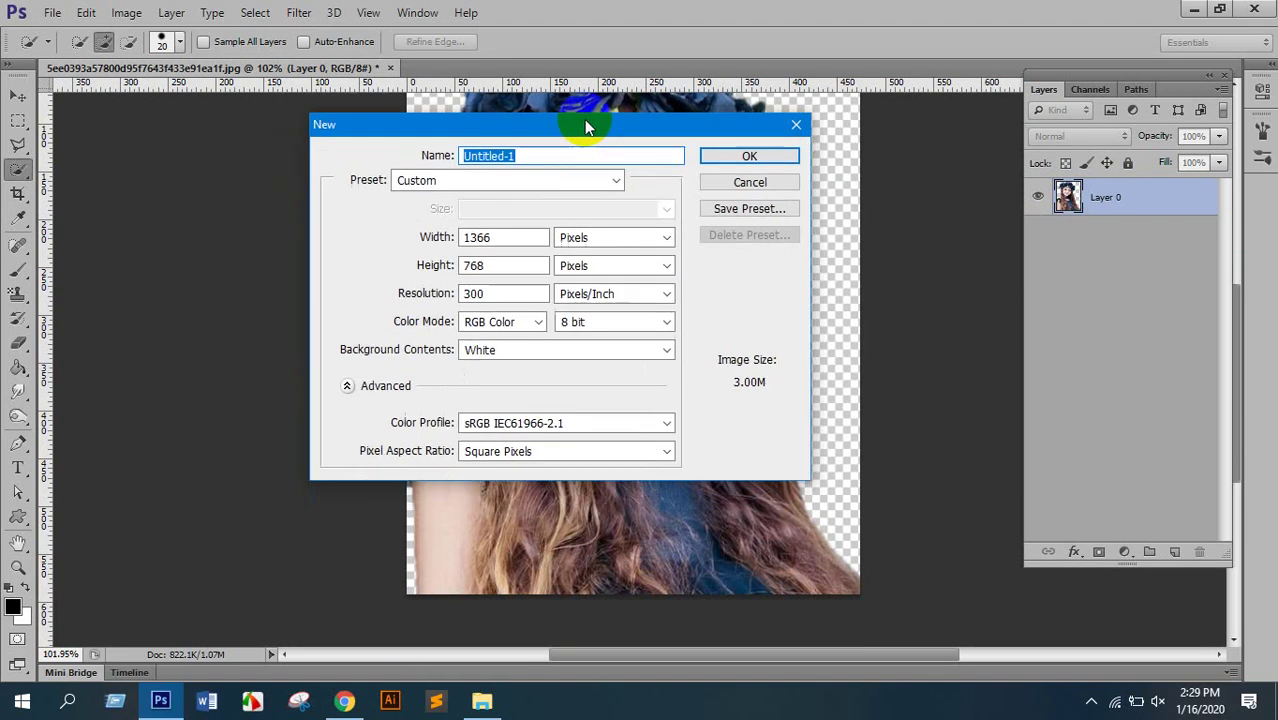
{"action": "double_click", "coordinate": [514, 235]}
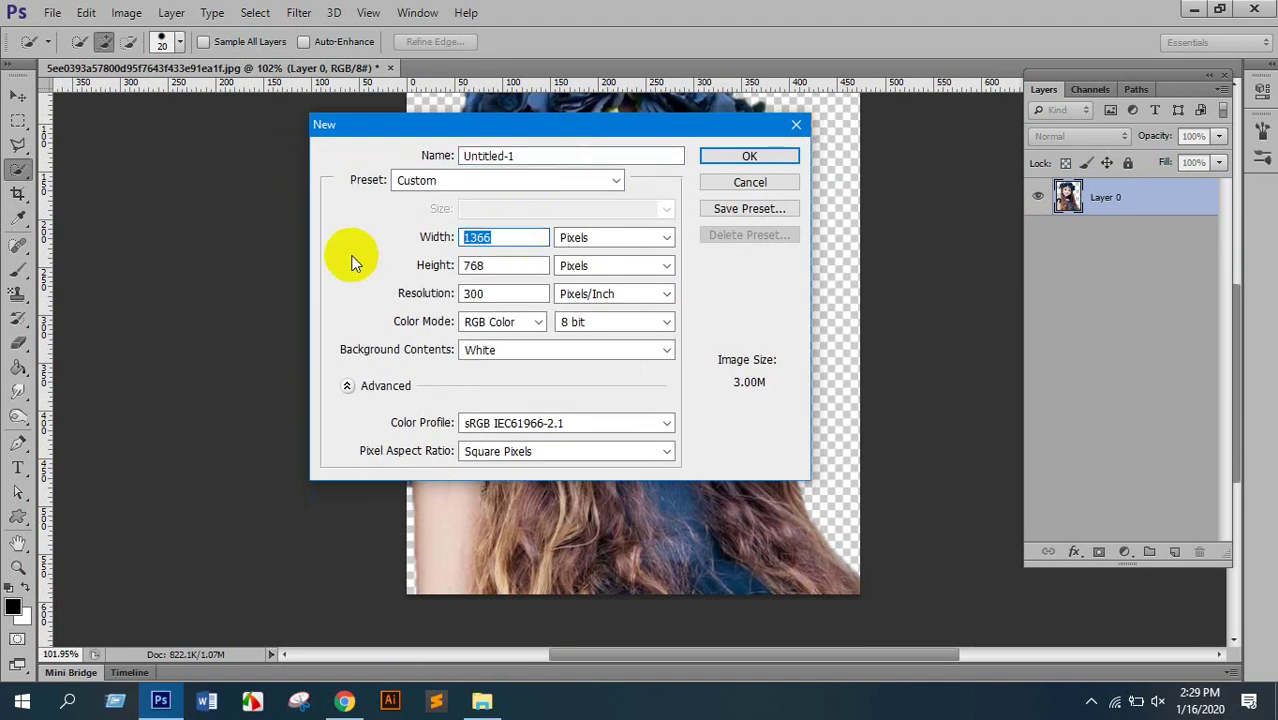
{"action": "type", "text": "2000"}
{"action": "key", "text": "Tab"}
{"action": "key", "text": "Tab"}
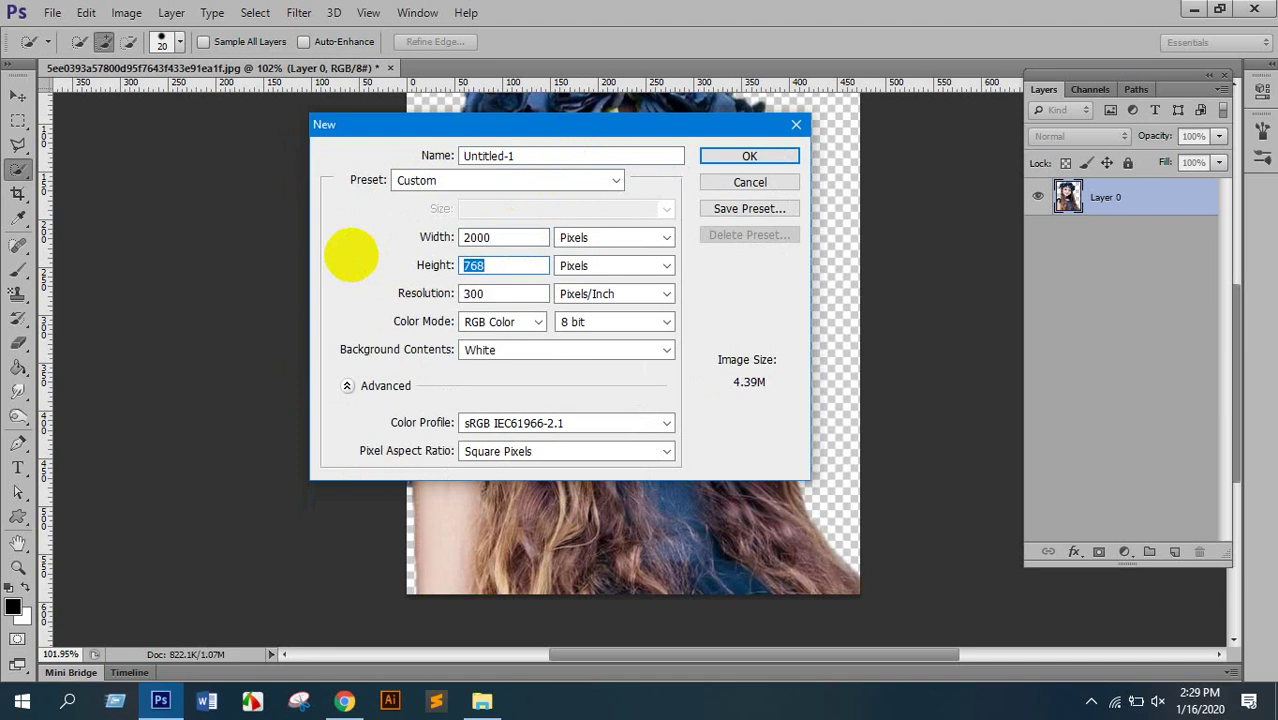
{"action": "type", "text": "2000"}
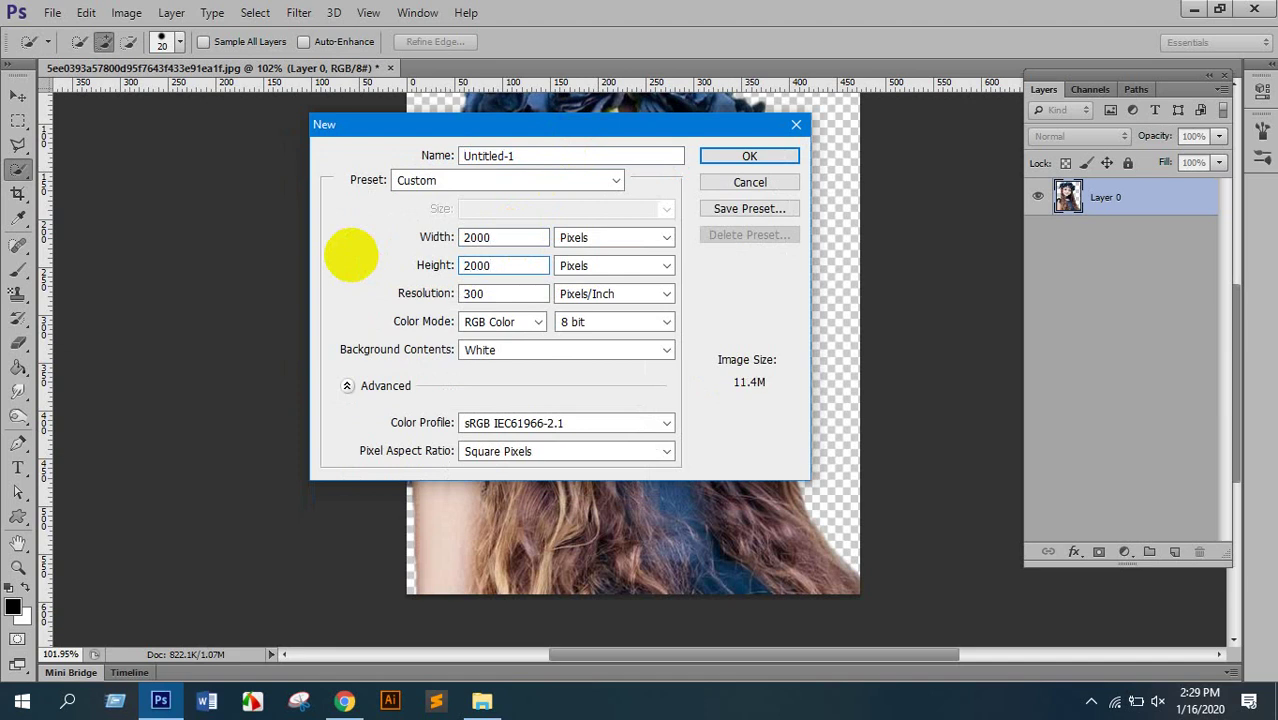
{"action": "double_click", "coordinate": [471, 293]}
{"action": "double_click", "coordinate": [500, 238]}
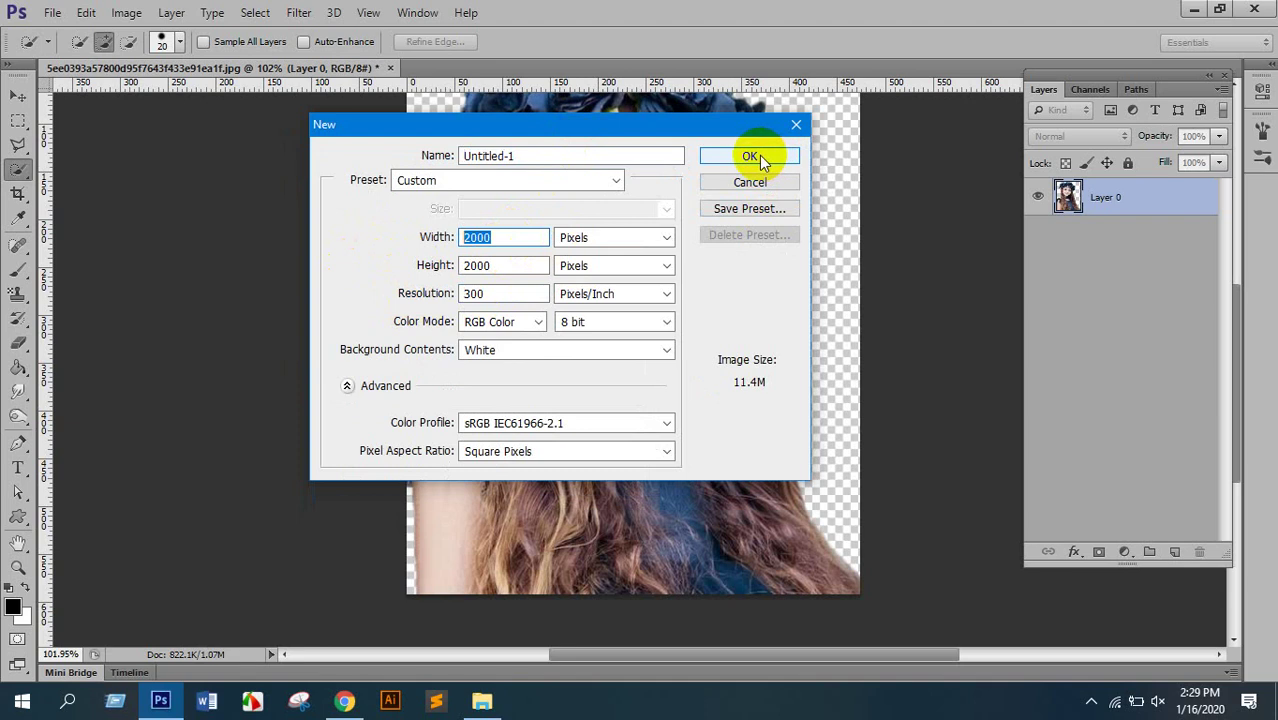
{"action": "left_click", "coordinate": [610, 242]}
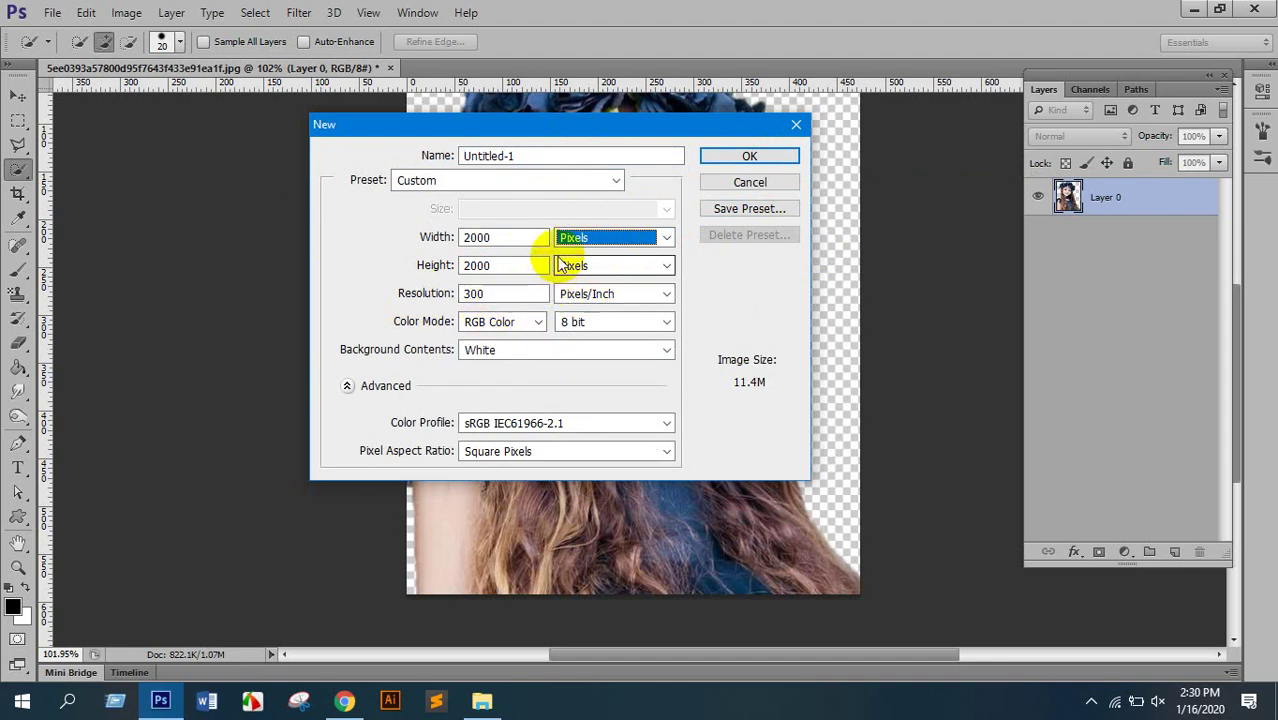
{"action": "left_click_drag", "start_coordinate": [588, 126], "coordinate": [451, 108]}
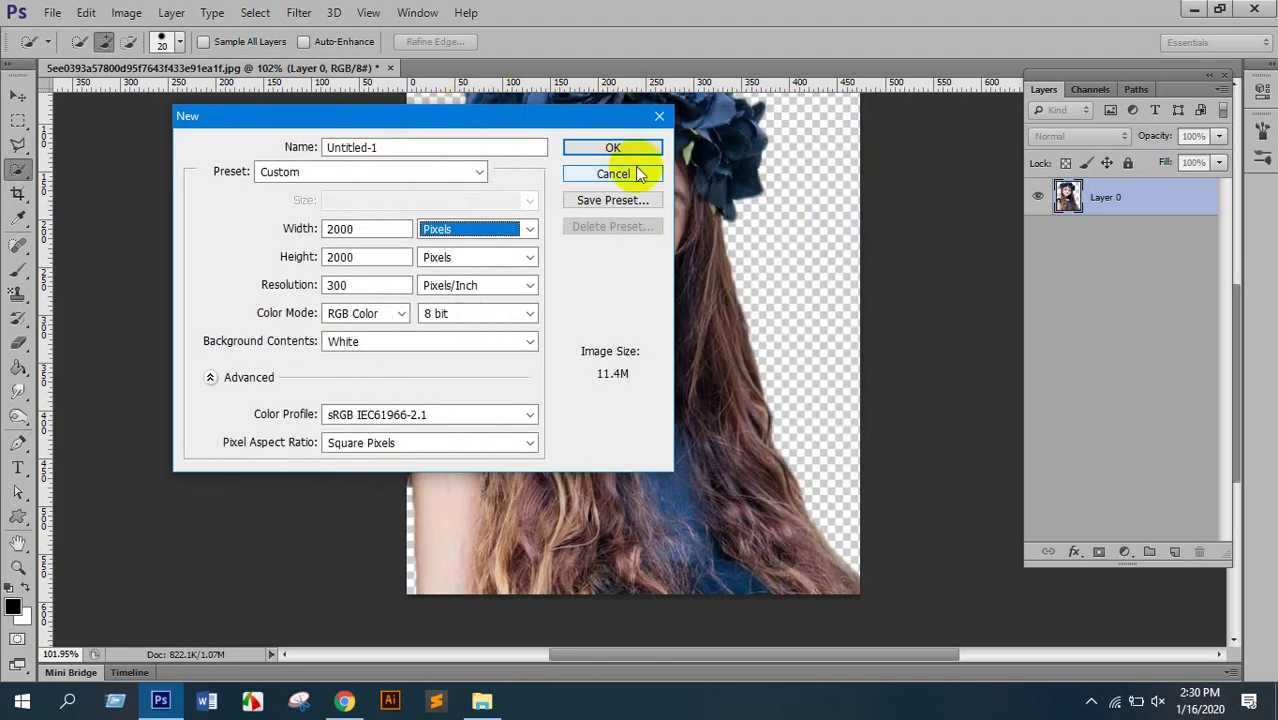
{"action": "left_click_drag", "start_coordinate": [560, 120], "coordinate": [565, 143]}
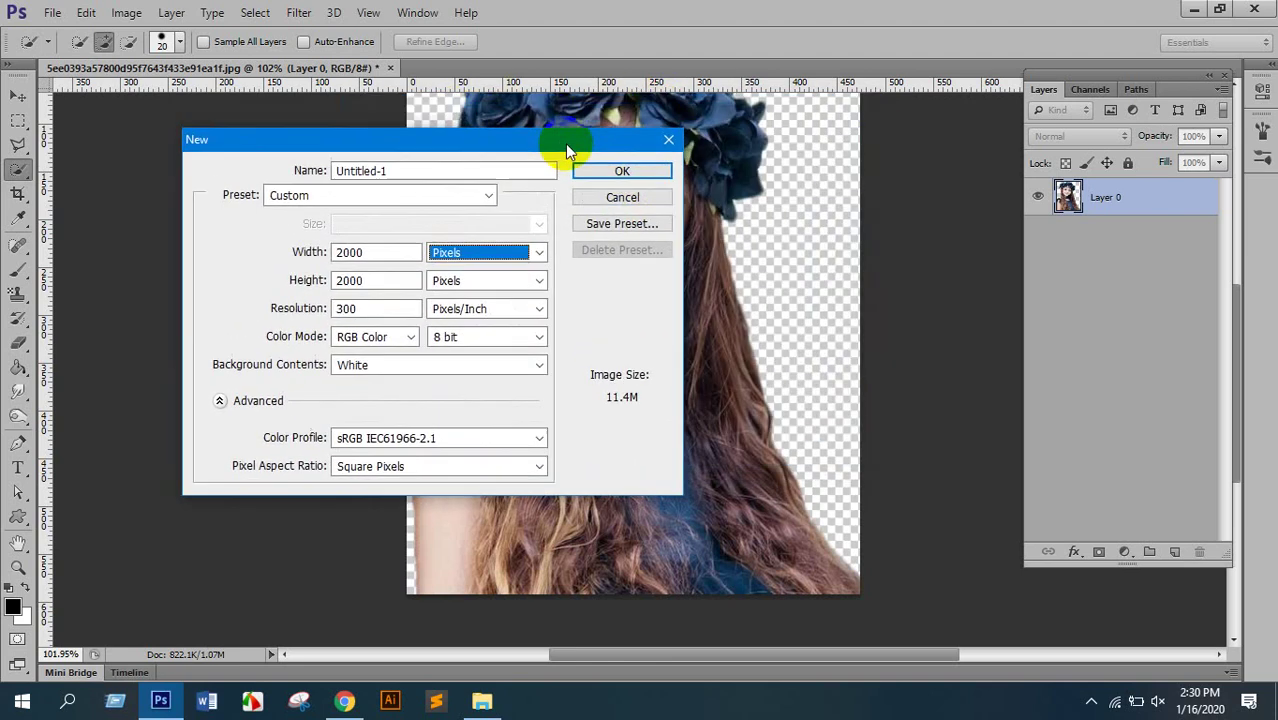
{"action": "left_click", "coordinate": [621, 173]}
Copy the cut-out girl from the photo document into the middle of the new blank document with the Move tool.
{"action": "left_click_drag", "start_coordinate": [309, 94], "coordinate": [627, 78]}
{"action": "left_click", "coordinate": [293, 68]}
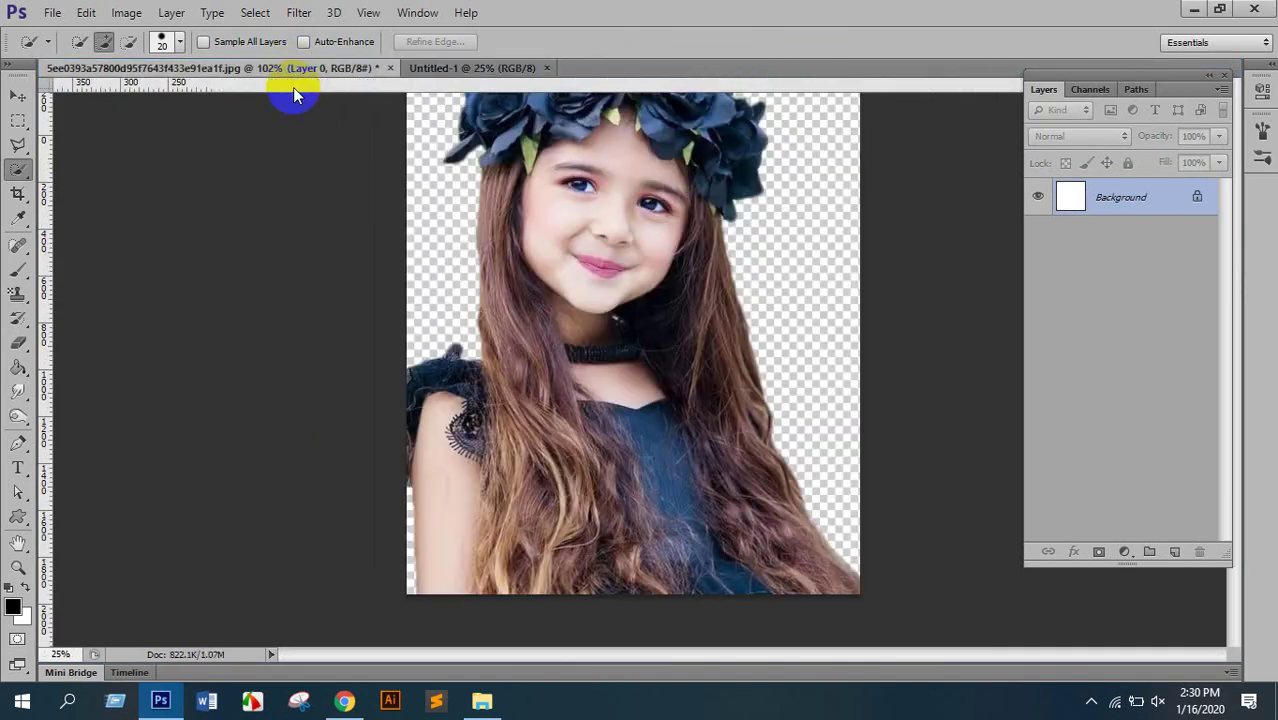
{"action": "left_click", "coordinate": [18, 96]}
{"action": "left_click_drag", "start_coordinate": [616, 304], "coordinate": [641, 364]}
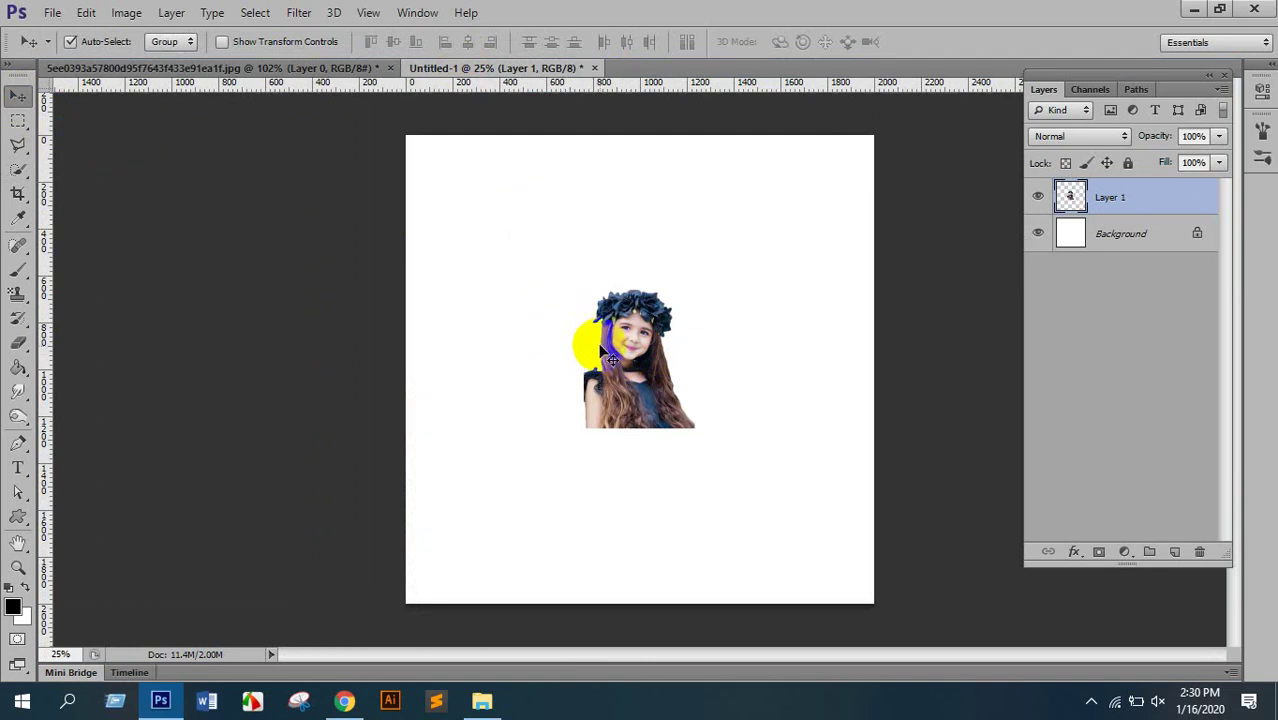
Scale the girl's layer up proportionally to about 194% and keep it near the middle of the canvas.
{"action": "key", "text": "ctrl+t"}
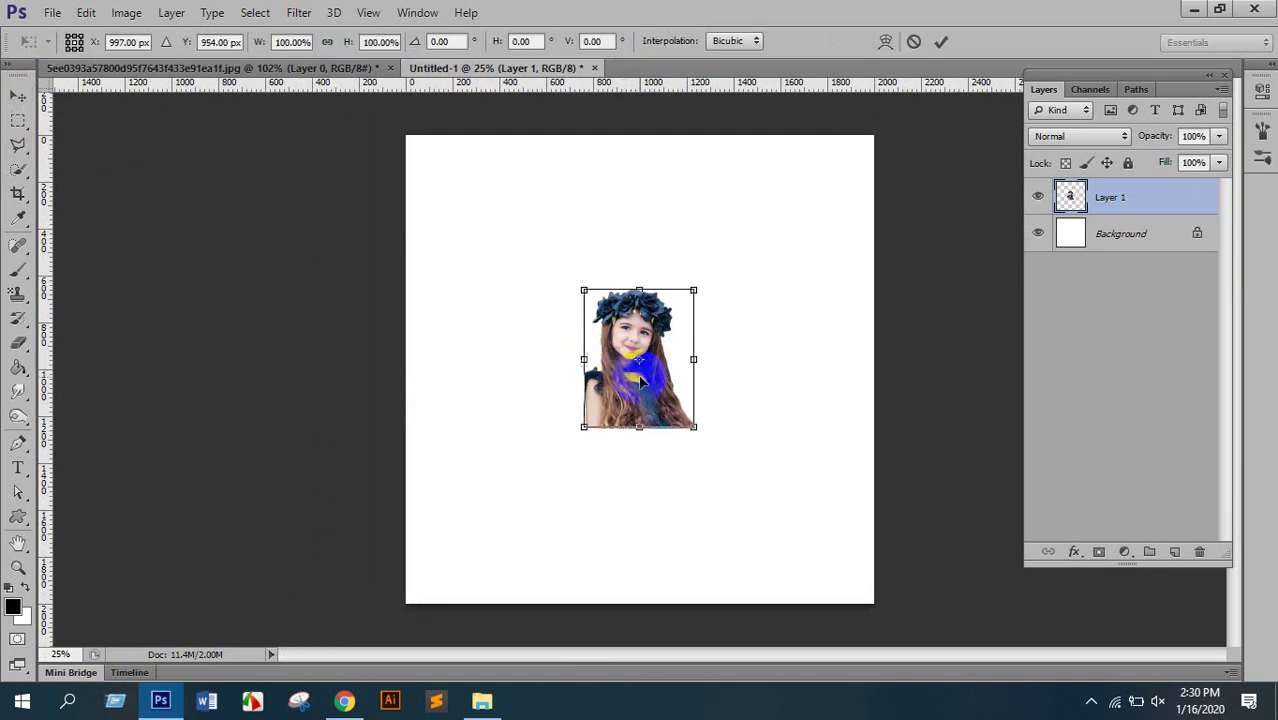
{"action": "mouse_move", "coordinate": [694, 424]}
{"action": "left_mouse_down"}
{"action": "mouse_move", "coordinate": [754, 494]}
{"action": "mouse_move", "coordinate": [670, 426]}
{"action": "left_mouse_up"}
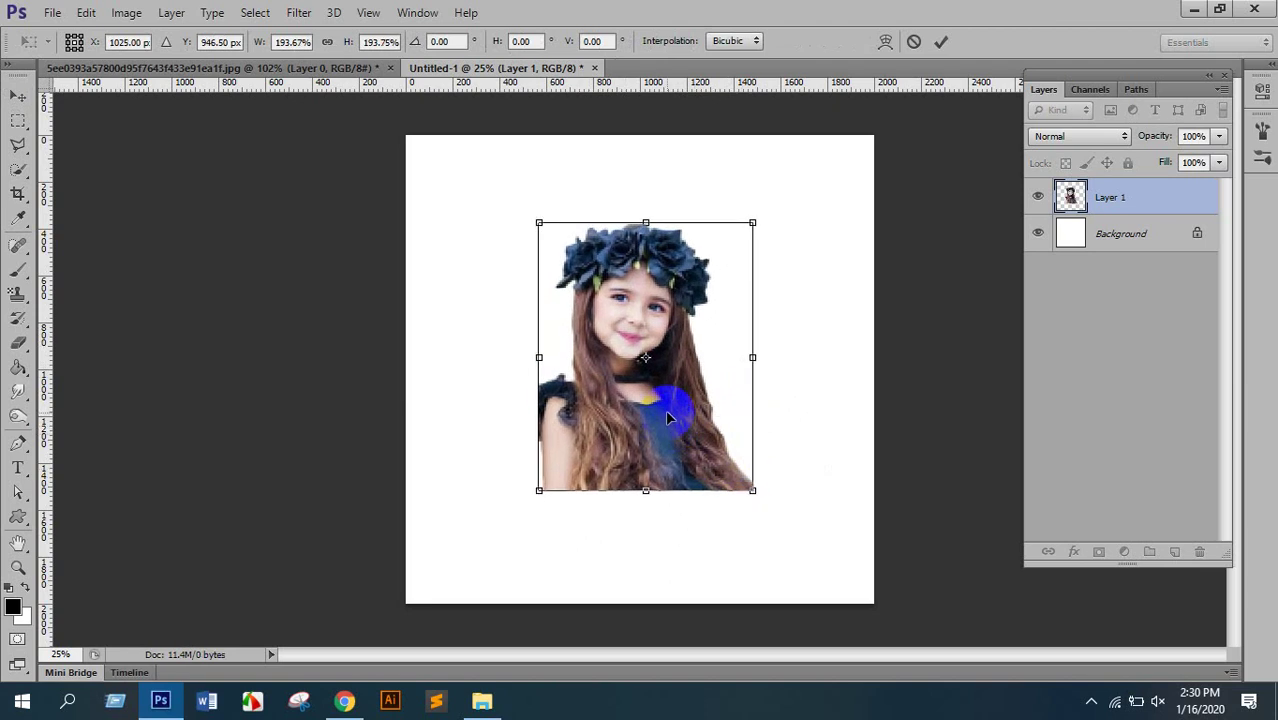
{"action": "double_click", "coordinate": [665, 409]}
{"action": "scroll", "coordinate": [627, 305], "scroll_direction": "up", "scroll_amount": 2}
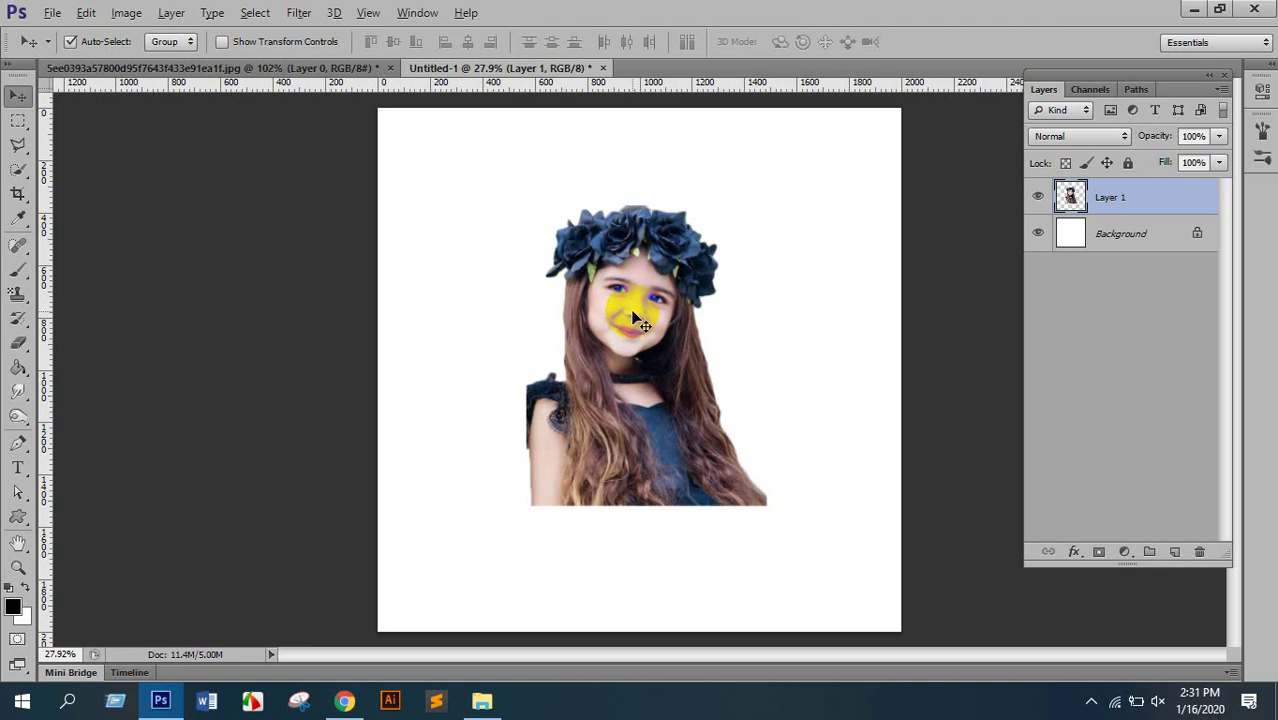
Darken the girl's layer with a Levels adjustment, setting the RGB black input level to 11.
{"action": "scroll", "coordinate": [634, 318], "scroll_direction": "down", "scroll_amount": 2}
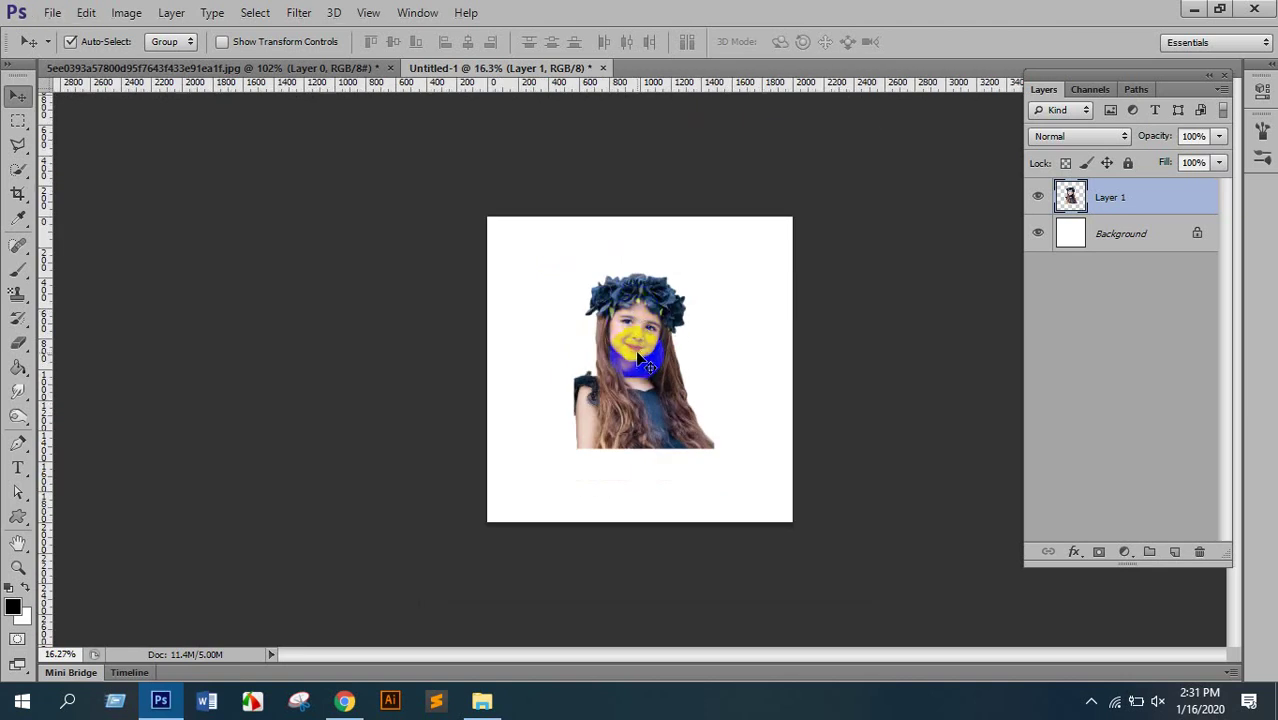
{"action": "left_click", "coordinate": [697, 148]}
{"action": "scroll", "coordinate": [650, 278], "scroll_direction": "up", "scroll_amount": 4}
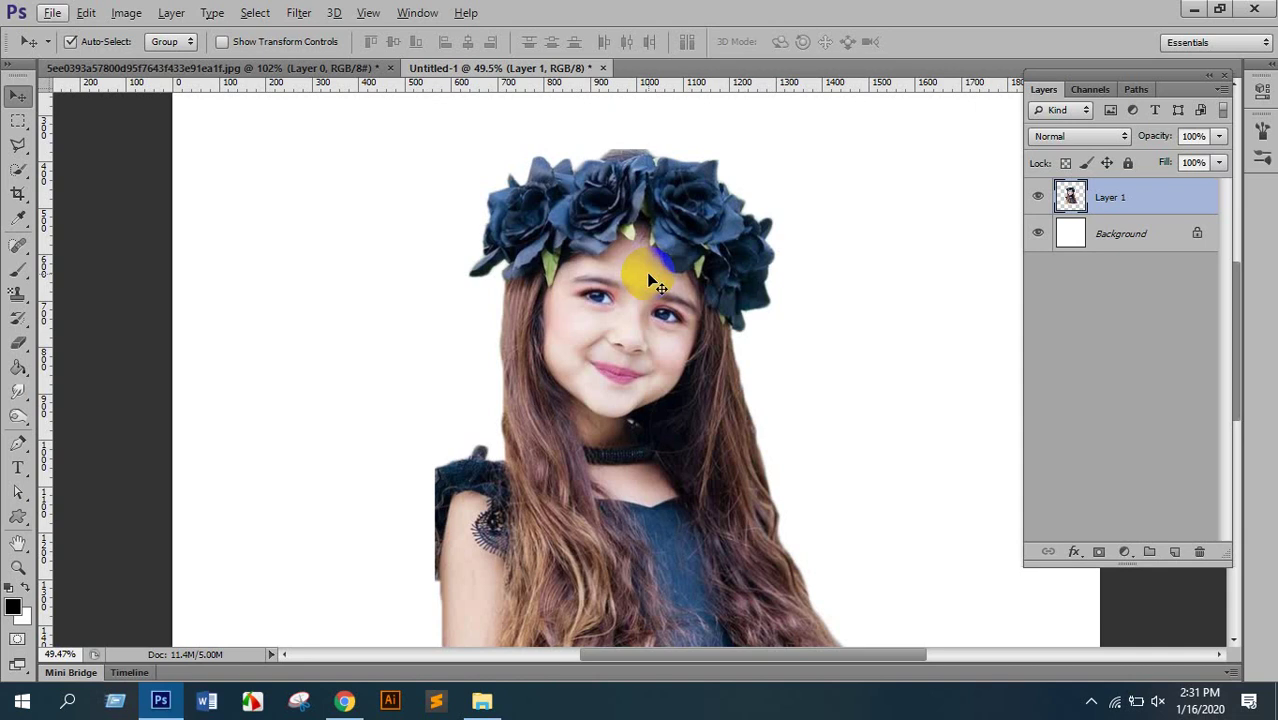
{"action": "key", "text": "ctrl+l"}
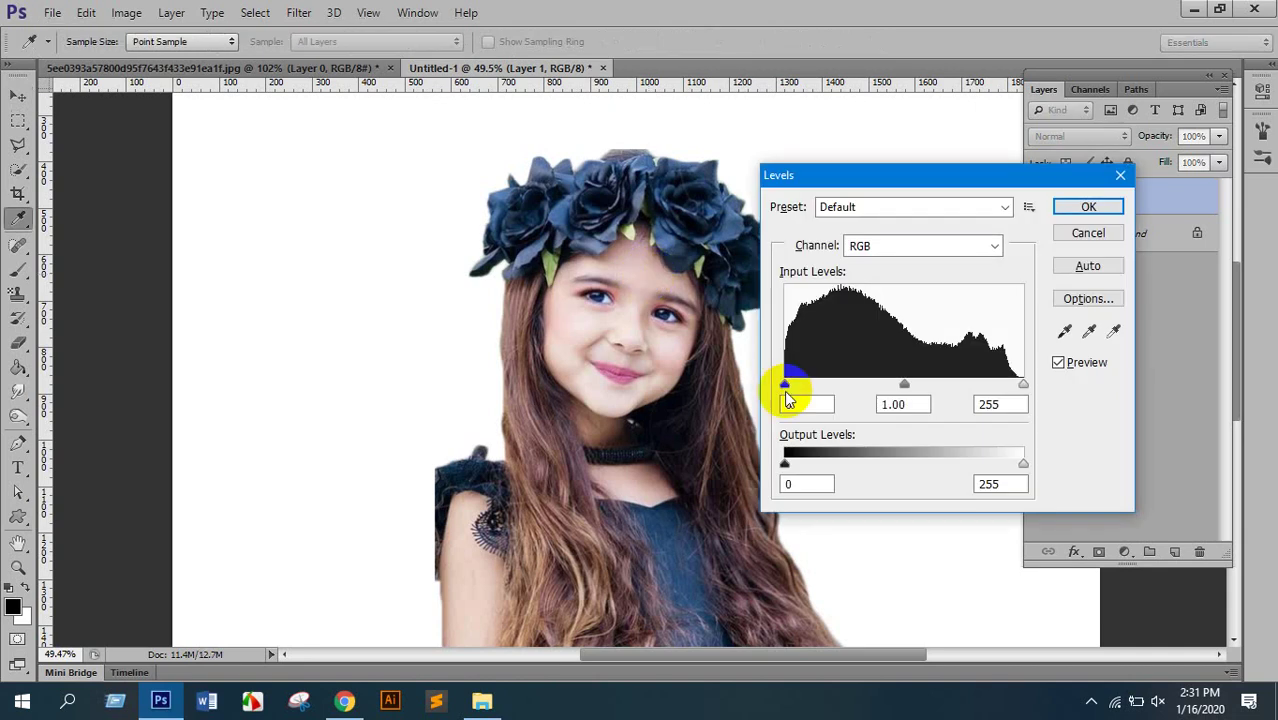
{"action": "mouse_move", "coordinate": [792, 387]}
{"action": "left_mouse_down"}
{"action": "mouse_move", "coordinate": [813, 389]}
{"action": "mouse_move", "coordinate": [796, 392]}
{"action": "left_mouse_up"}
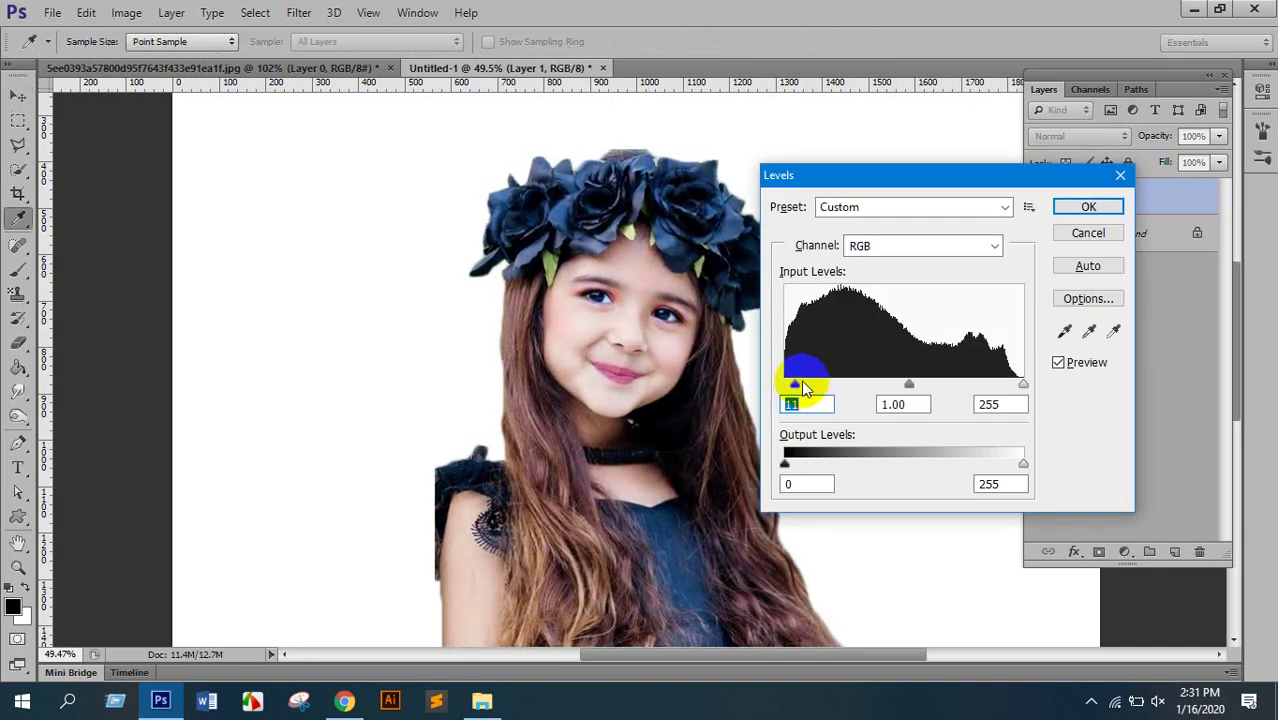
{"action": "left_click", "coordinate": [1088, 206]}
{"action": "key", "text": "v"}
{"action": "scroll", "coordinate": [705, 328], "scroll_direction": "down", "scroll_amount": 3}
{"action": "left_click", "coordinate": [652, 350]}
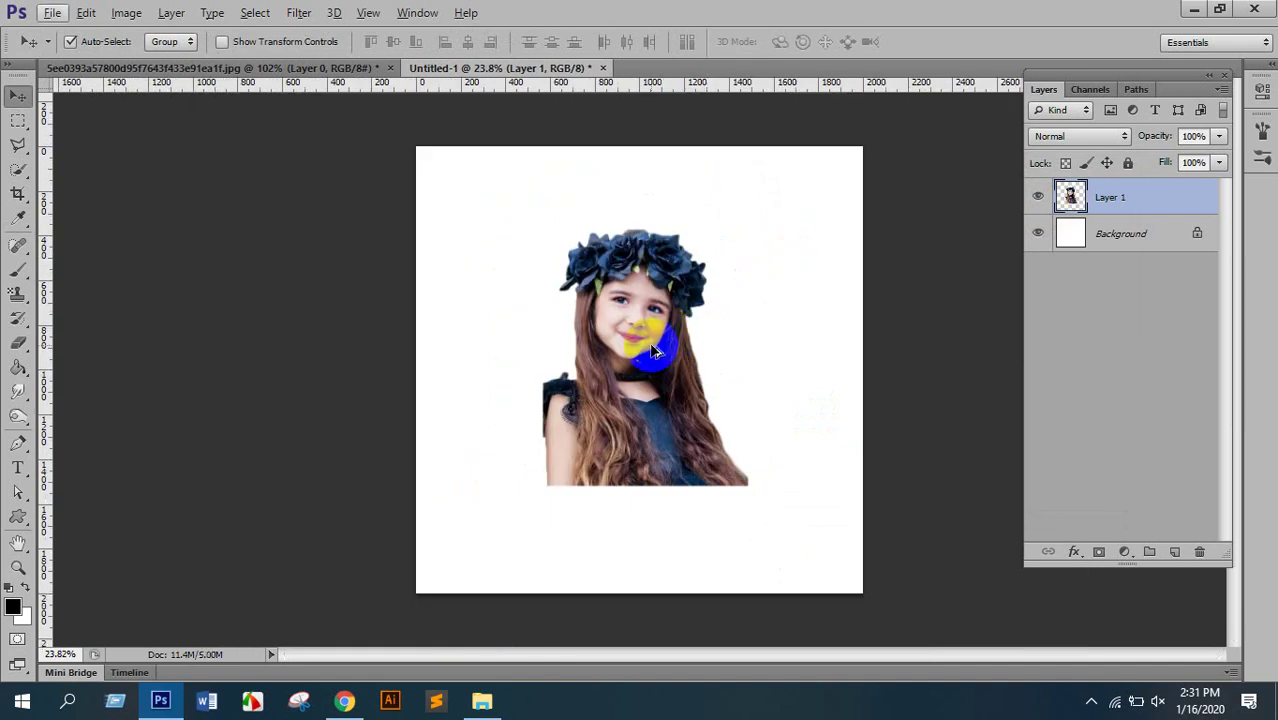
Apply a Hue/Saturation adjustment to the girl's layer with hue +3 and saturation +45.
{"action": "key", "text": "ctrl+u"}
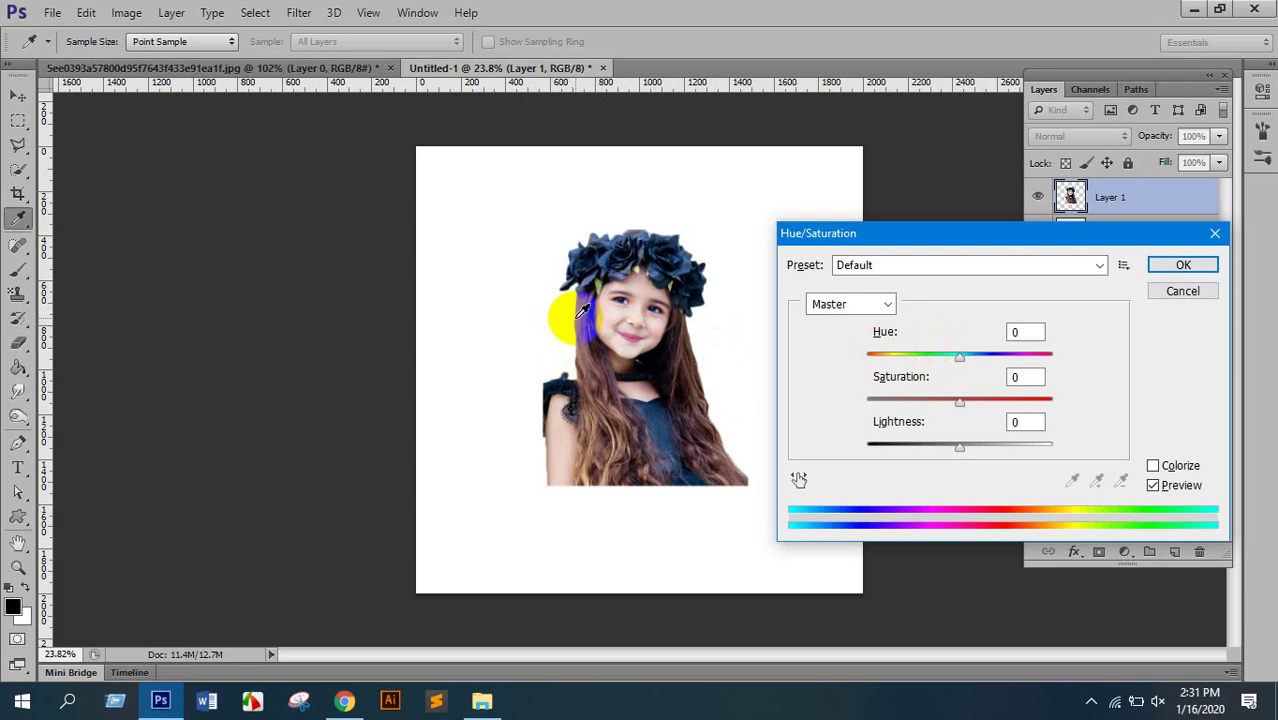
{"action": "left_click_drag", "start_coordinate": [919, 234], "coordinate": [918, 204]}
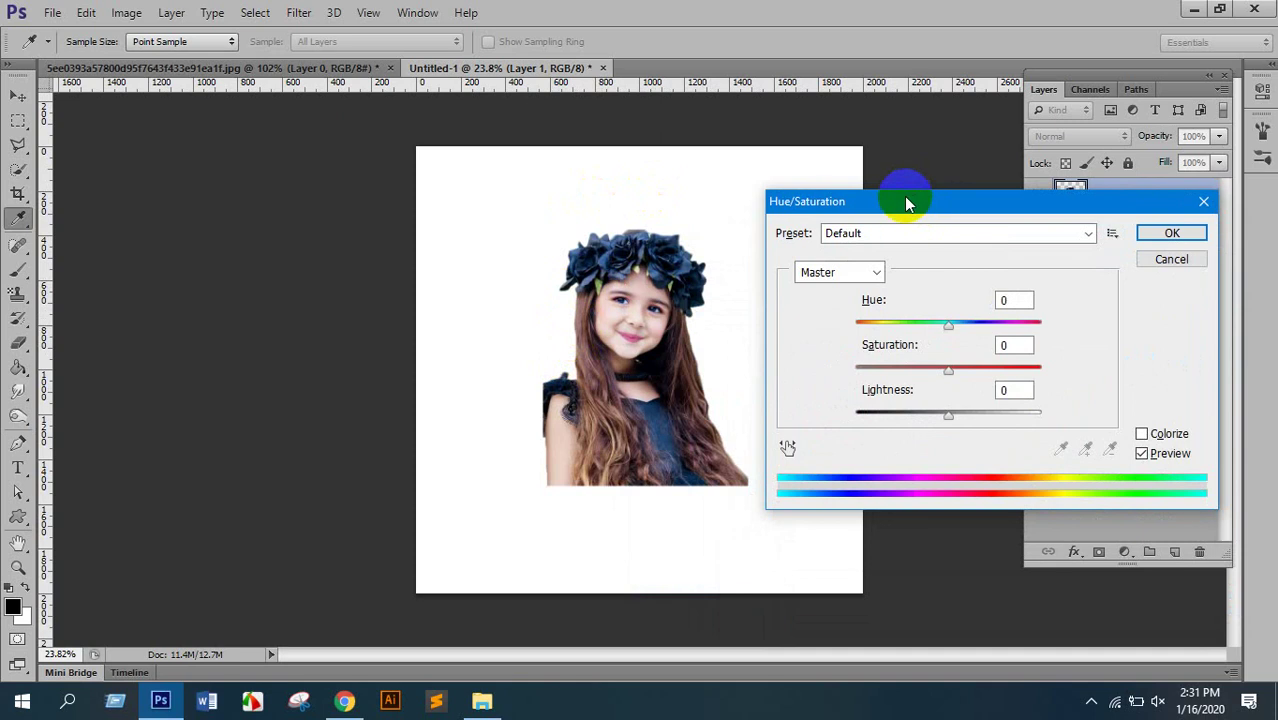
{"action": "left_click_drag", "start_coordinate": [921, 205], "coordinate": [953, 165]}
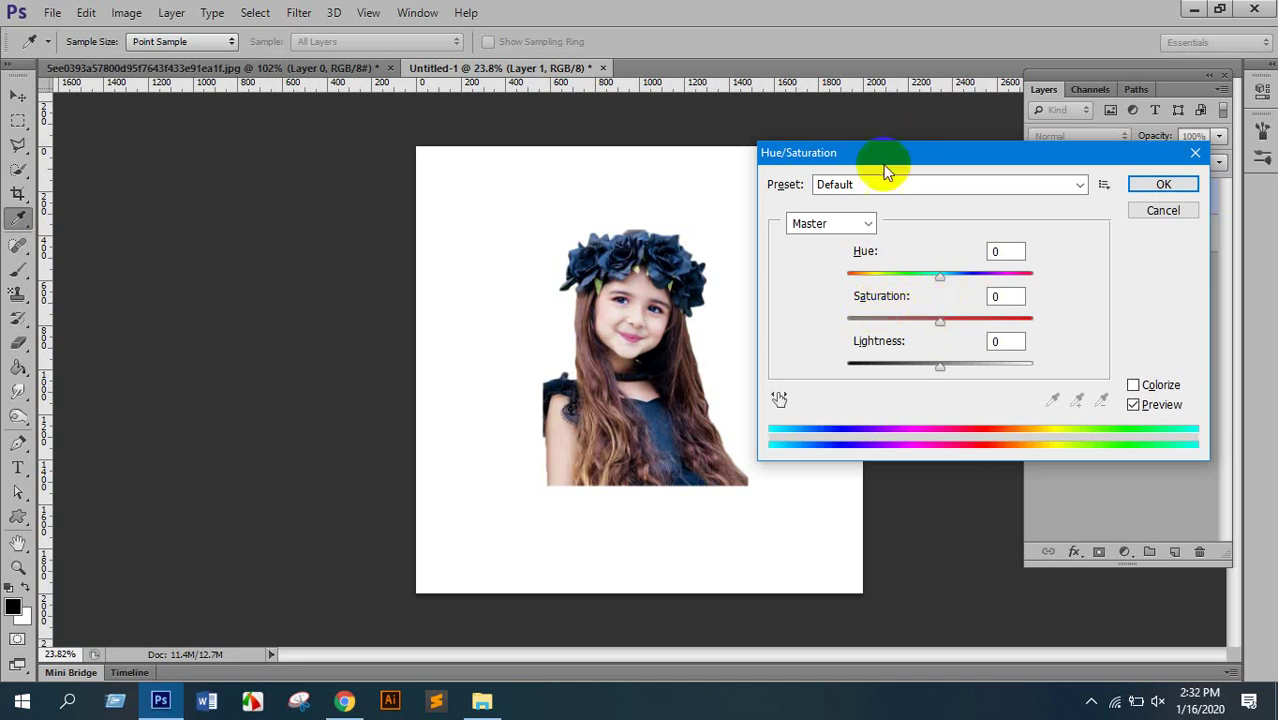
{"action": "left_click_drag", "start_coordinate": [889, 153], "coordinate": [877, 145]}
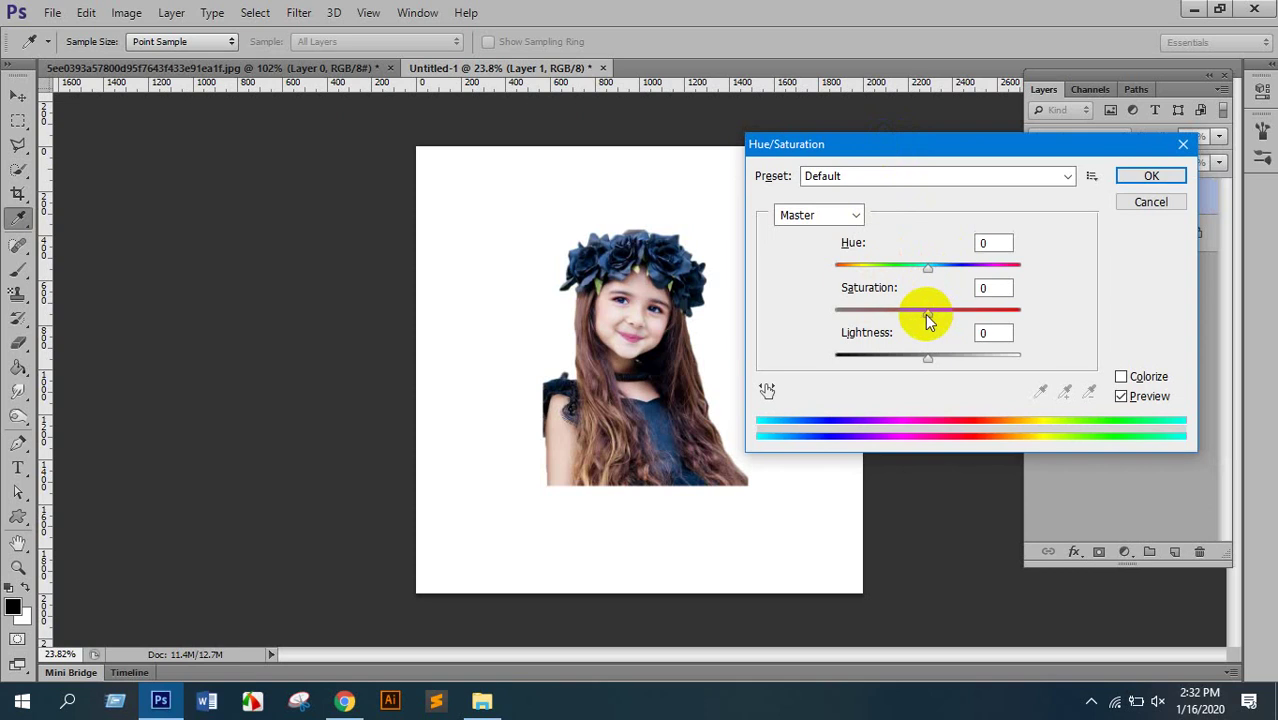
{"action": "left_click_drag", "start_coordinate": [910, 148], "coordinate": [957, 362]}
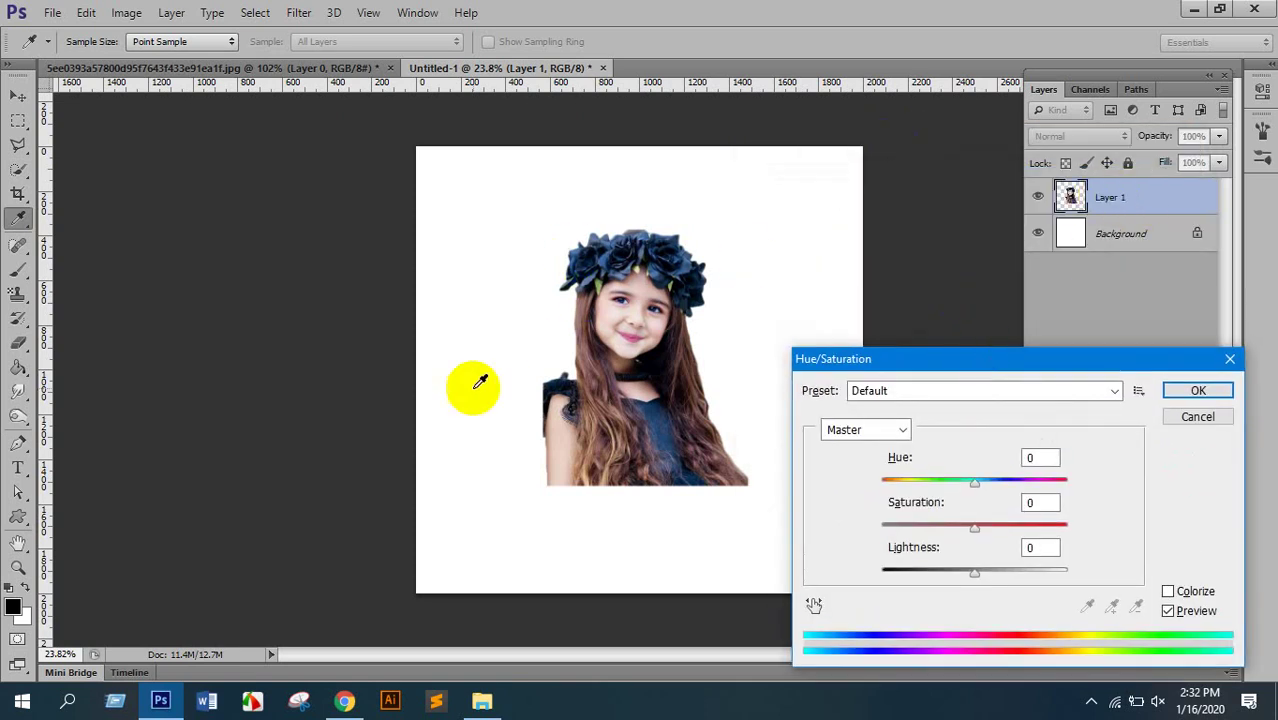
{"action": "left_click_drag", "start_coordinate": [870, 360], "coordinate": [866, 170]}
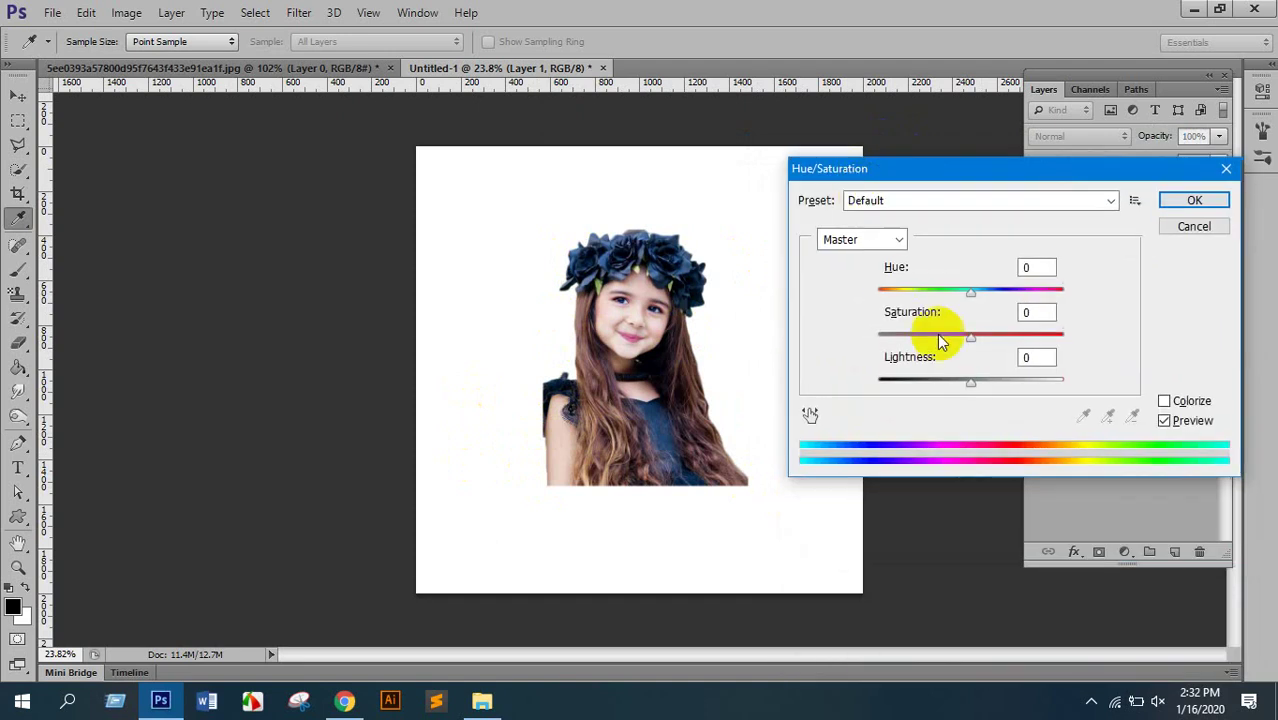
{"action": "left_click_drag", "start_coordinate": [970, 335], "coordinate": [1008, 338]}
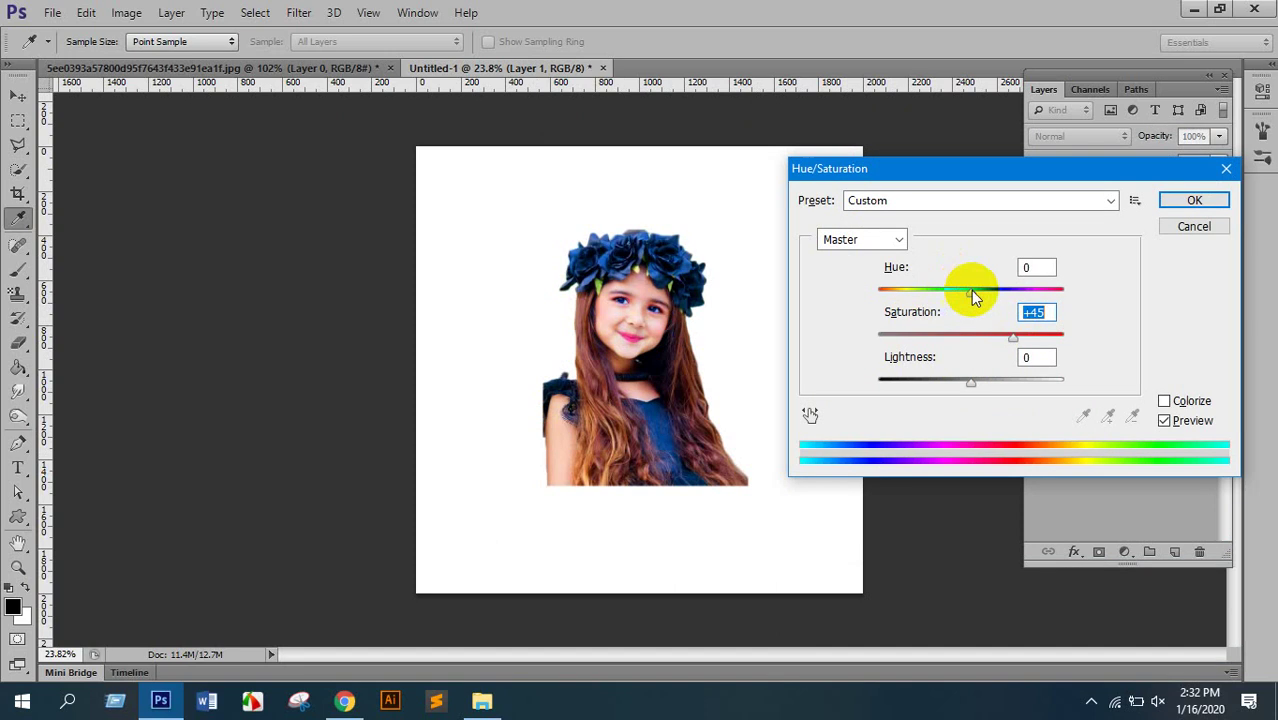
{"action": "mouse_move", "coordinate": [972, 290]}
{"action": "left_mouse_down"}
{"action": "mouse_move", "coordinate": [866, 311]}
{"action": "mouse_move", "coordinate": [971, 290]}
{"action": "left_mouse_up"}
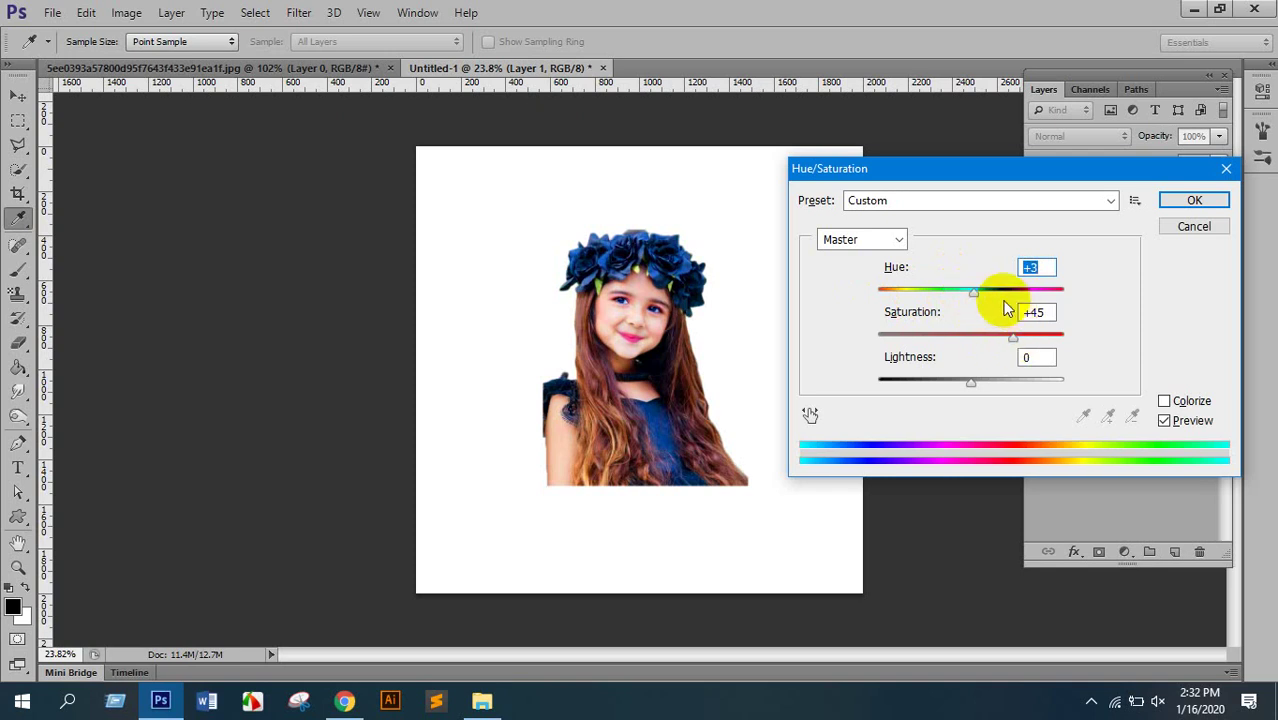
{"action": "left_click_drag", "start_coordinate": [1008, 172], "coordinate": [968, 162]}
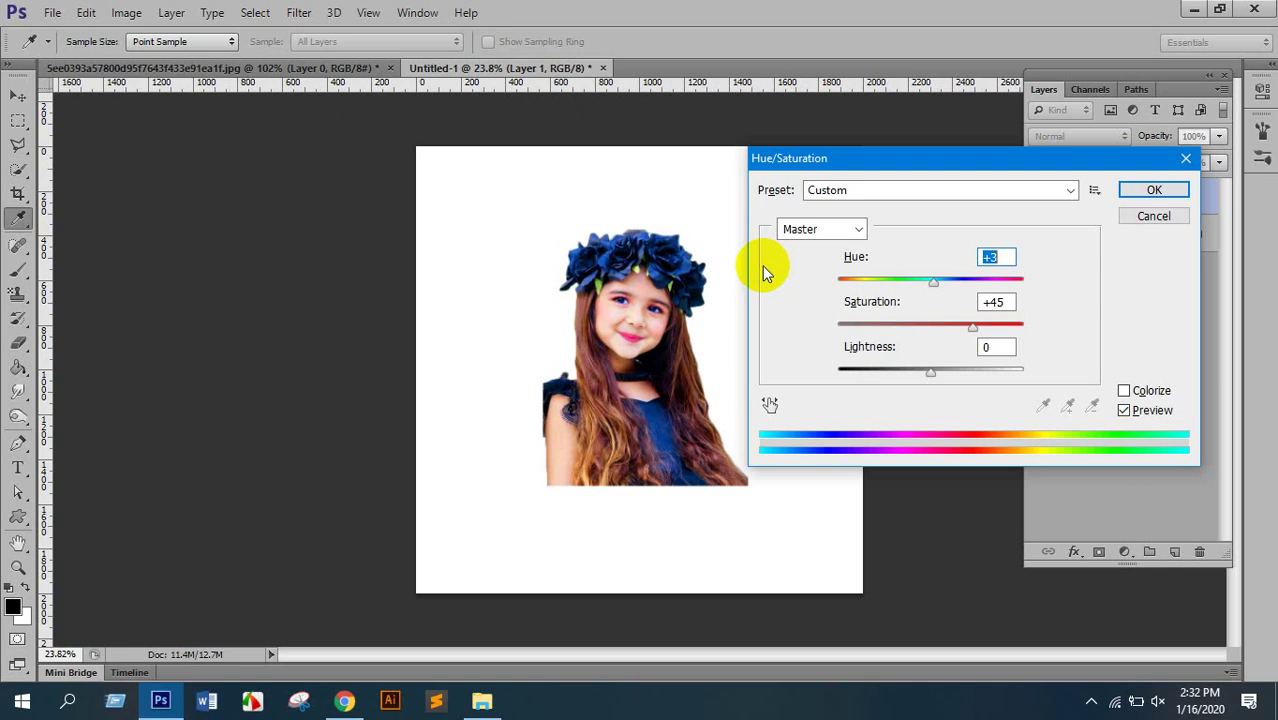
{"action": "left_click", "coordinate": [1155, 191]}
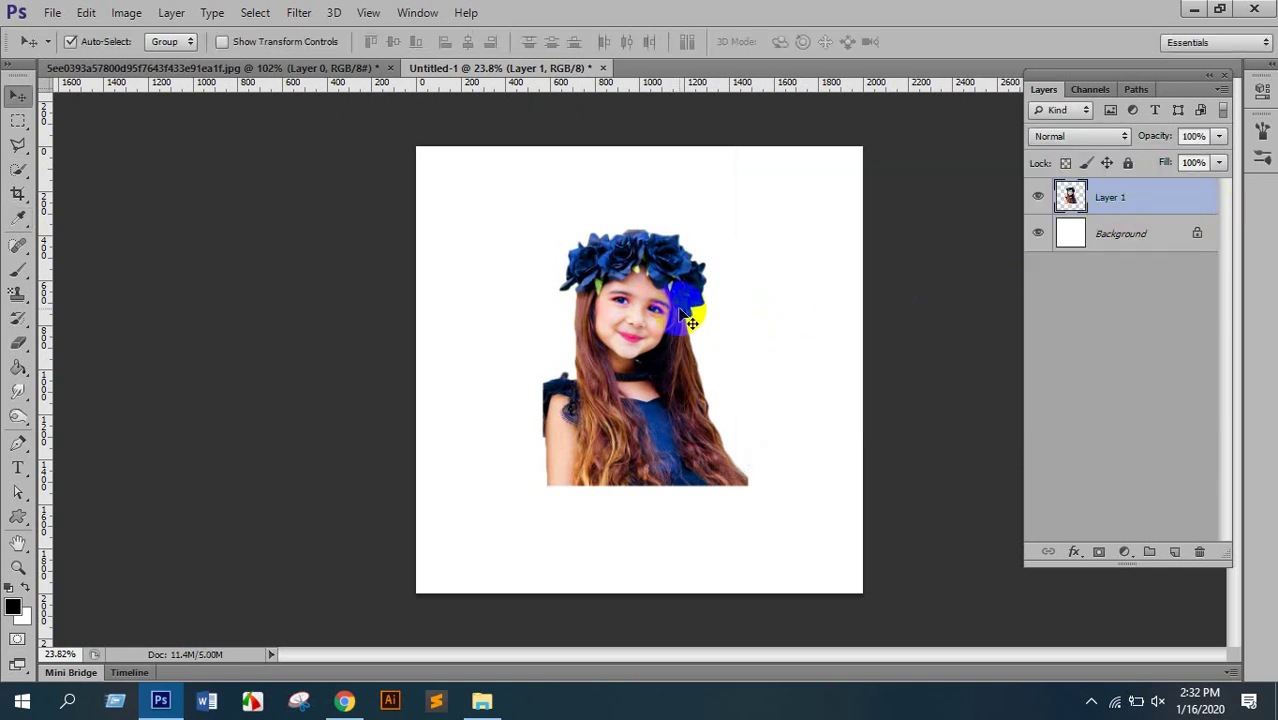
Examine the girl's face, lips, eyes and flower crown up close to check the adjusted colors.
{"action": "scroll", "coordinate": [690, 318], "scroll_direction": "up", "scroll_amount": 5}
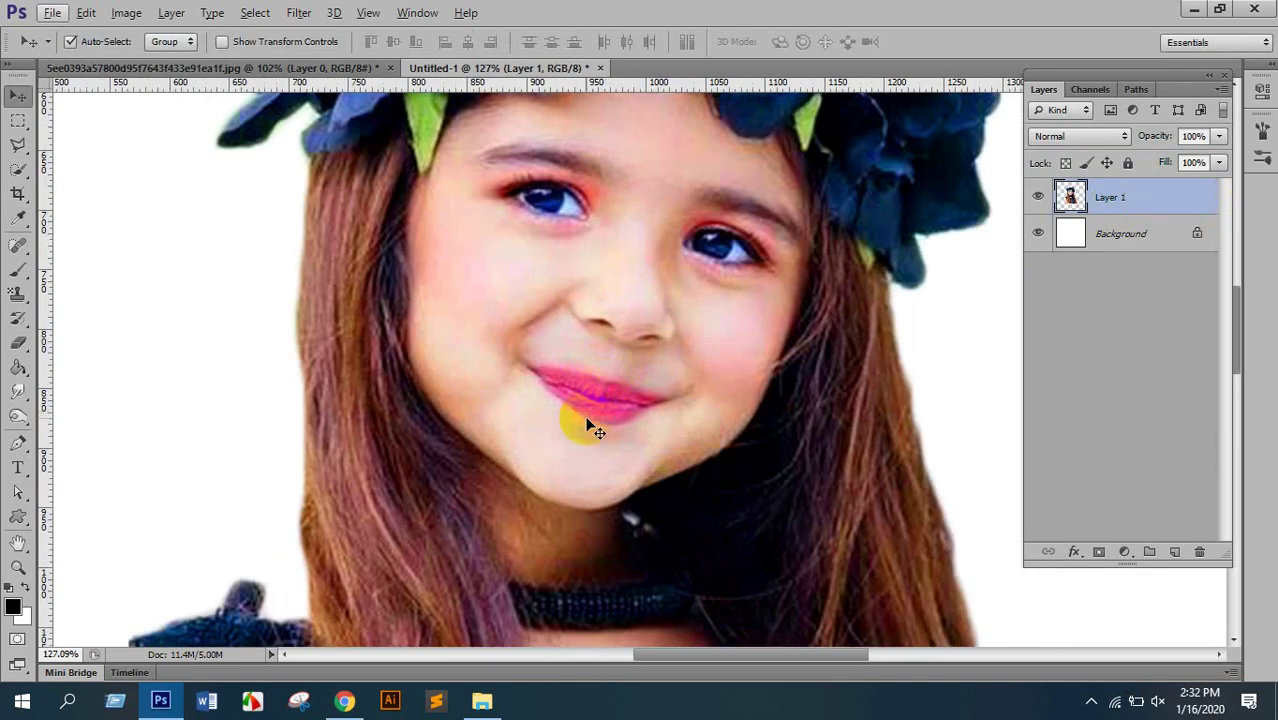
{"action": "scroll", "coordinate": [589, 422], "scroll_direction": "up", "scroll_amount": 2}
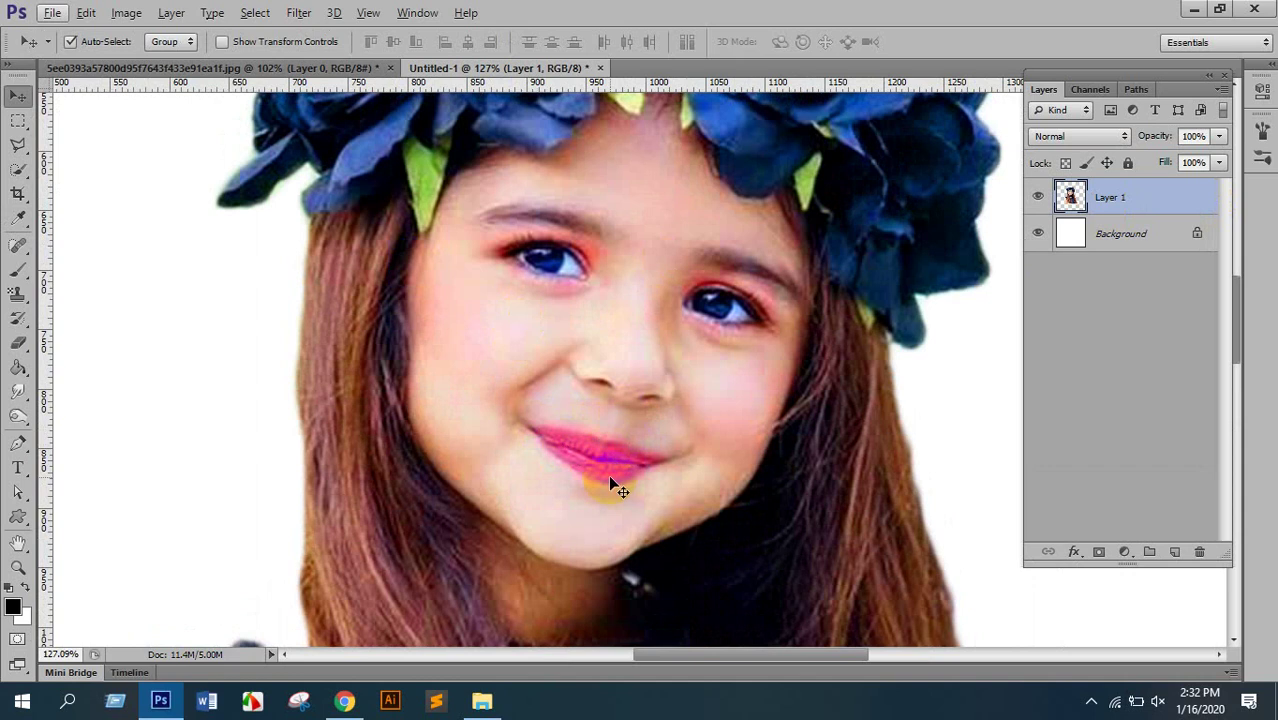
{"action": "scroll", "coordinate": [608, 475], "scroll_direction": "down", "scroll_amount": 3}
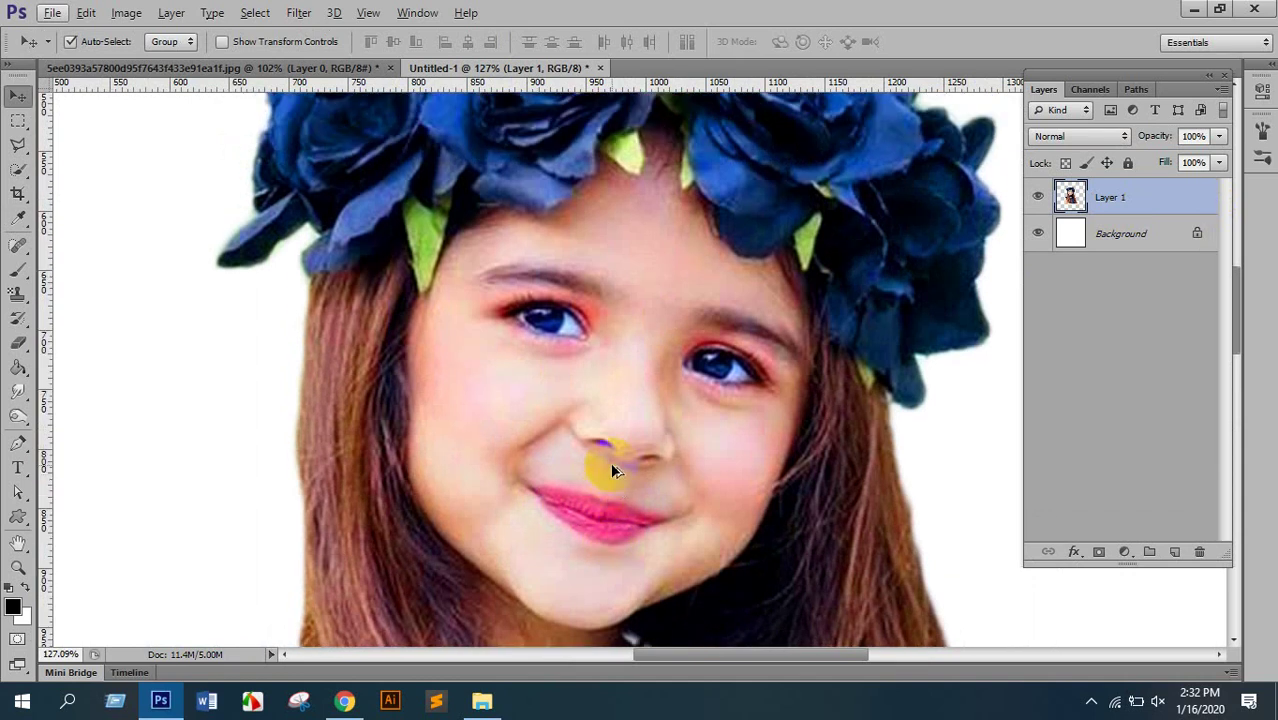
{"action": "scroll", "coordinate": [617, 343], "scroll_direction": "up", "scroll_amount": 3}
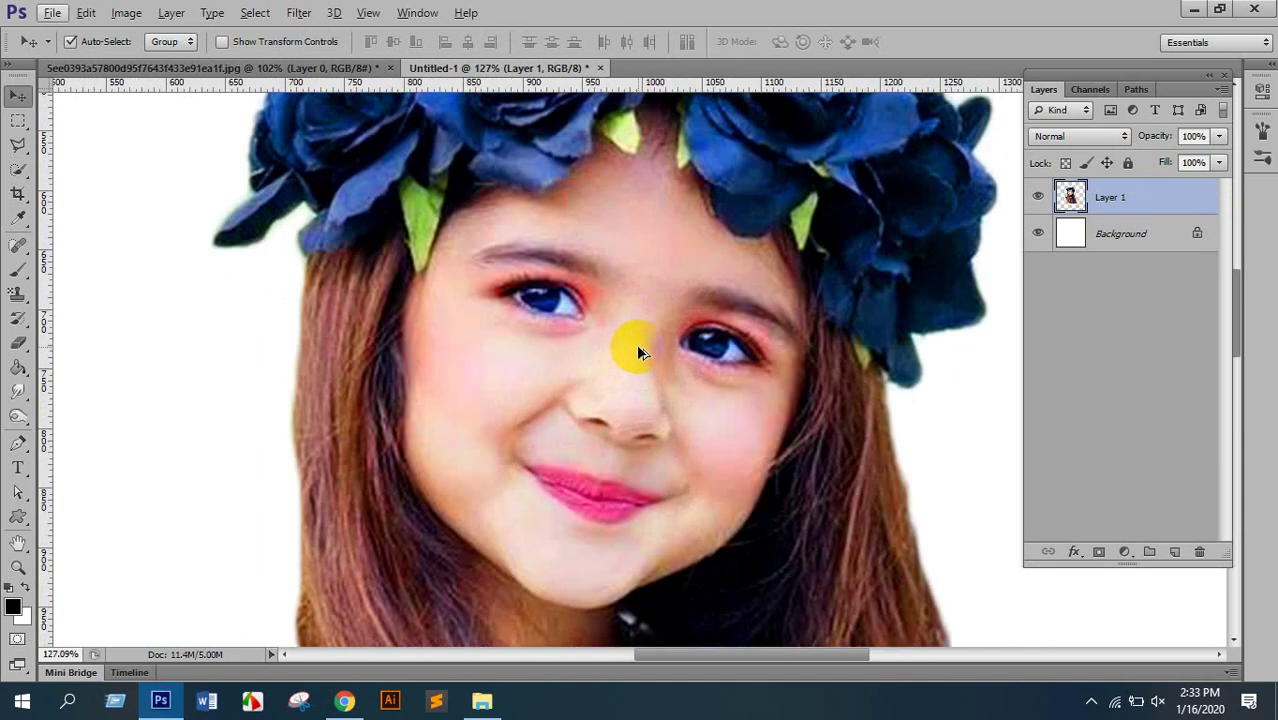
{"action": "scroll", "coordinate": [640, 352], "scroll_direction": "down", "scroll_amount": 2}
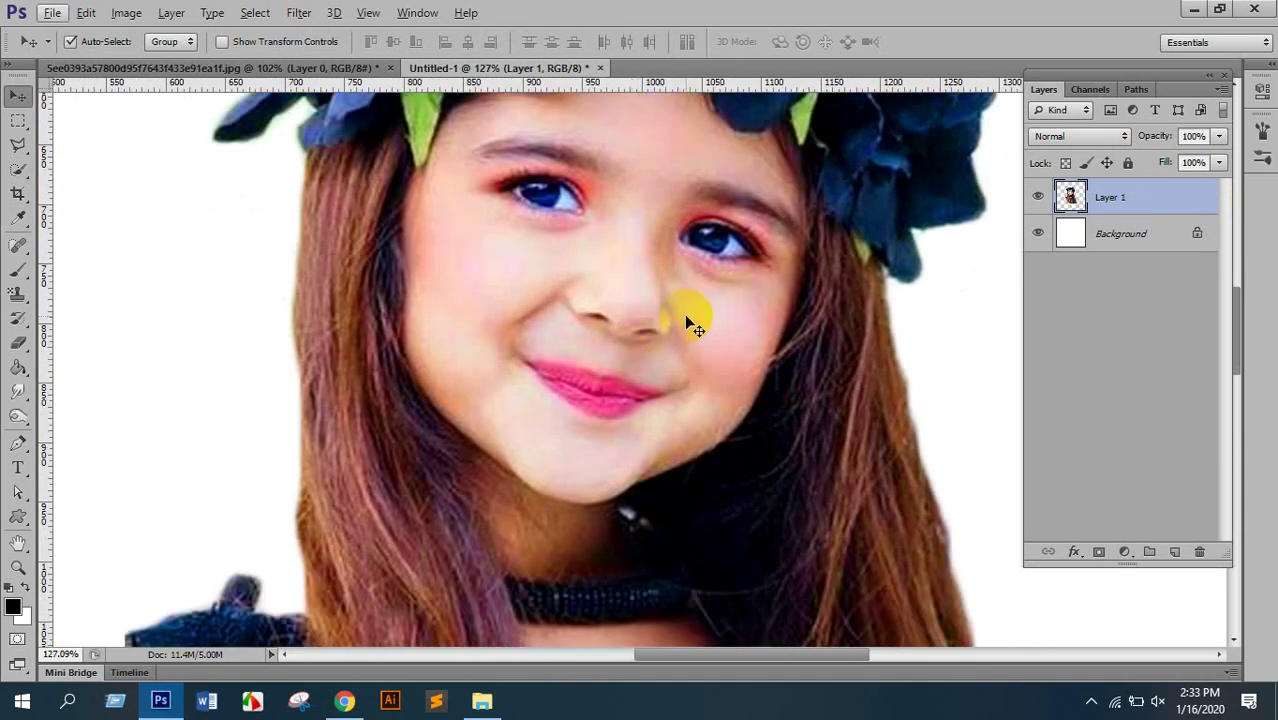
{"action": "scroll", "coordinate": [693, 314], "scroll_direction": "up", "scroll_amount": 3}
{"action": "left_click_drag", "start_coordinate": [693, 320], "coordinate": [706, 375]}
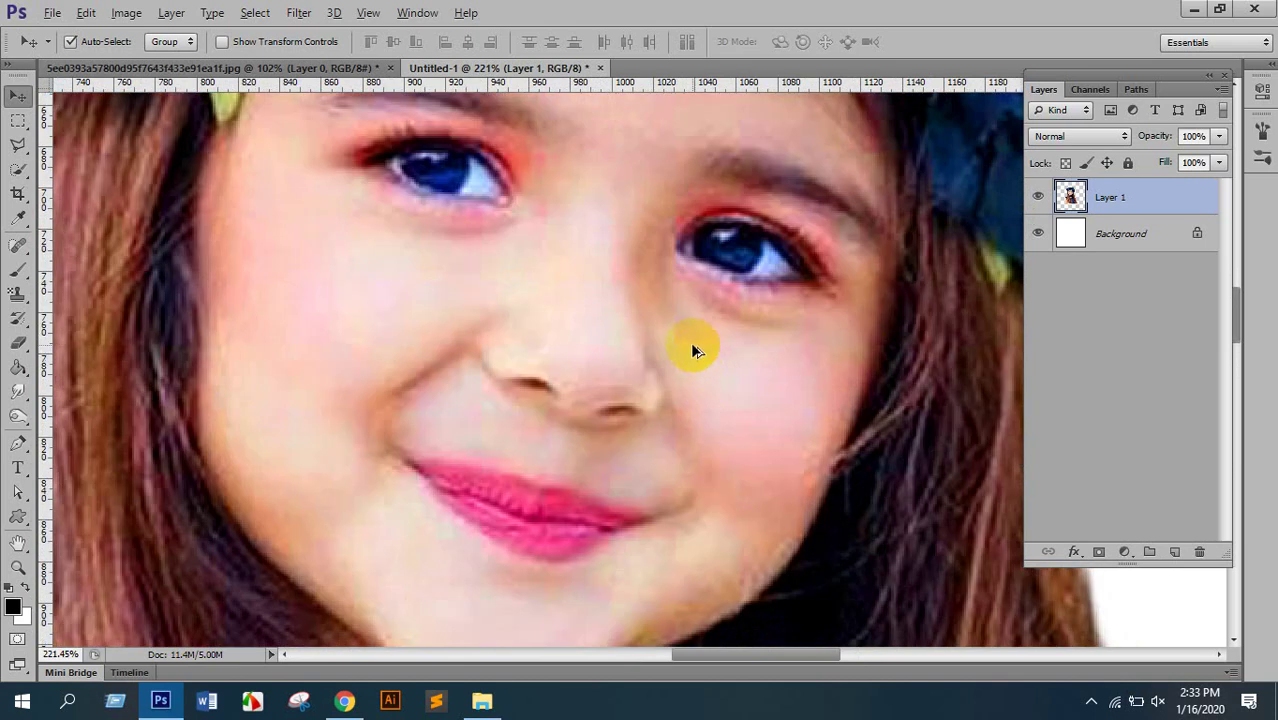
{"action": "scroll", "coordinate": [691, 345], "scroll_direction": "down", "scroll_amount": 2}
{"action": "scroll", "coordinate": [698, 356], "scroll_direction": "down", "scroll_amount": 5}
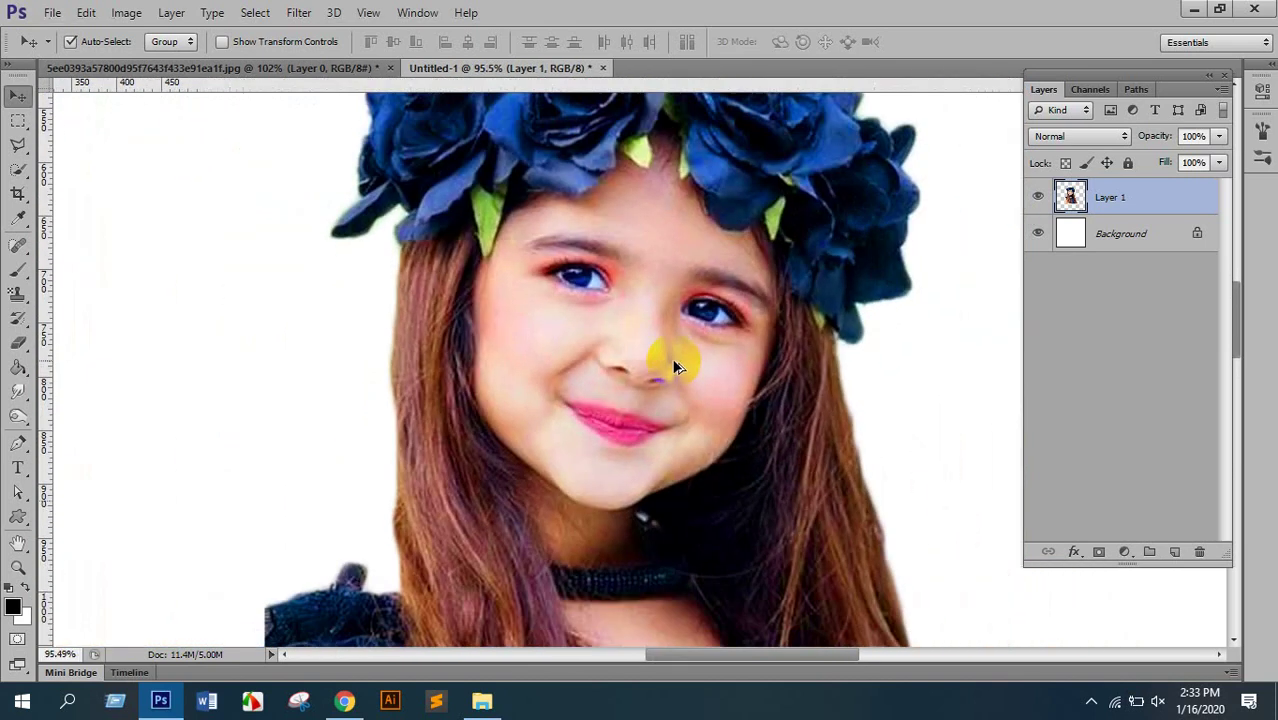
{"action": "scroll", "coordinate": [660, 281], "scroll_direction": "up", "scroll_amount": 4}
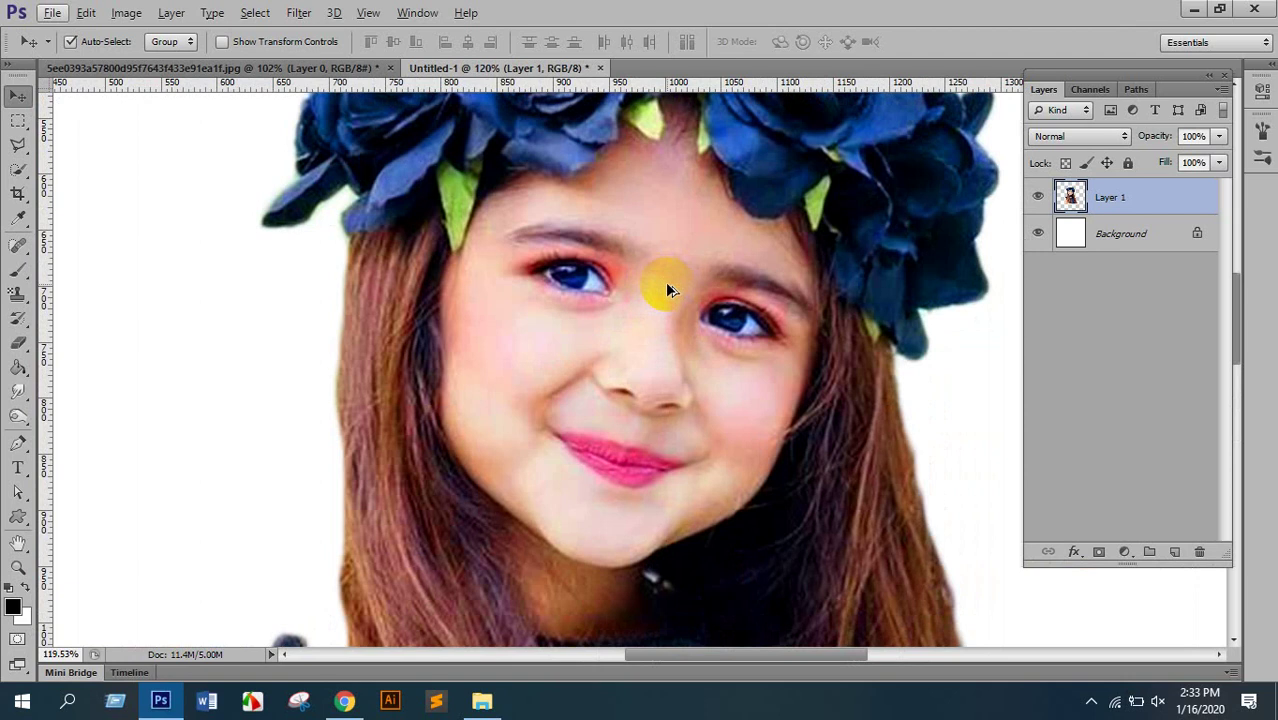
{"action": "left_click", "coordinate": [298, 13]}
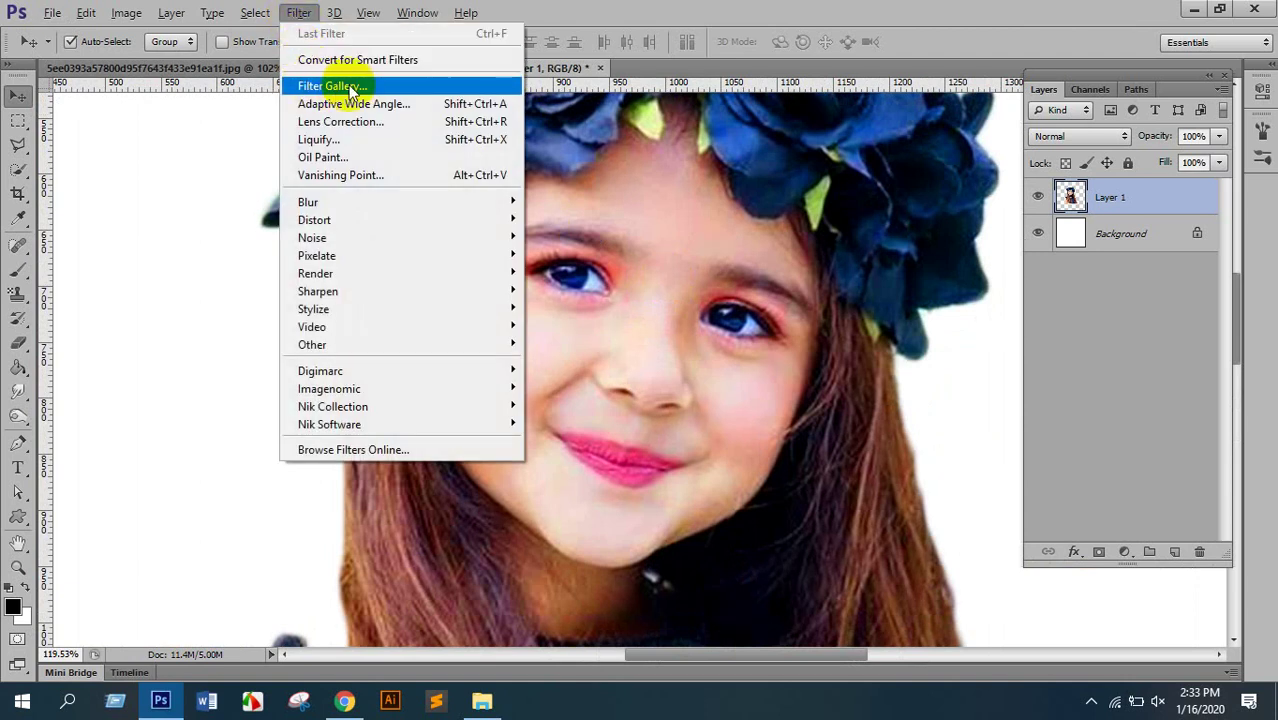
{"action": "left_click", "coordinate": [346, 86]}
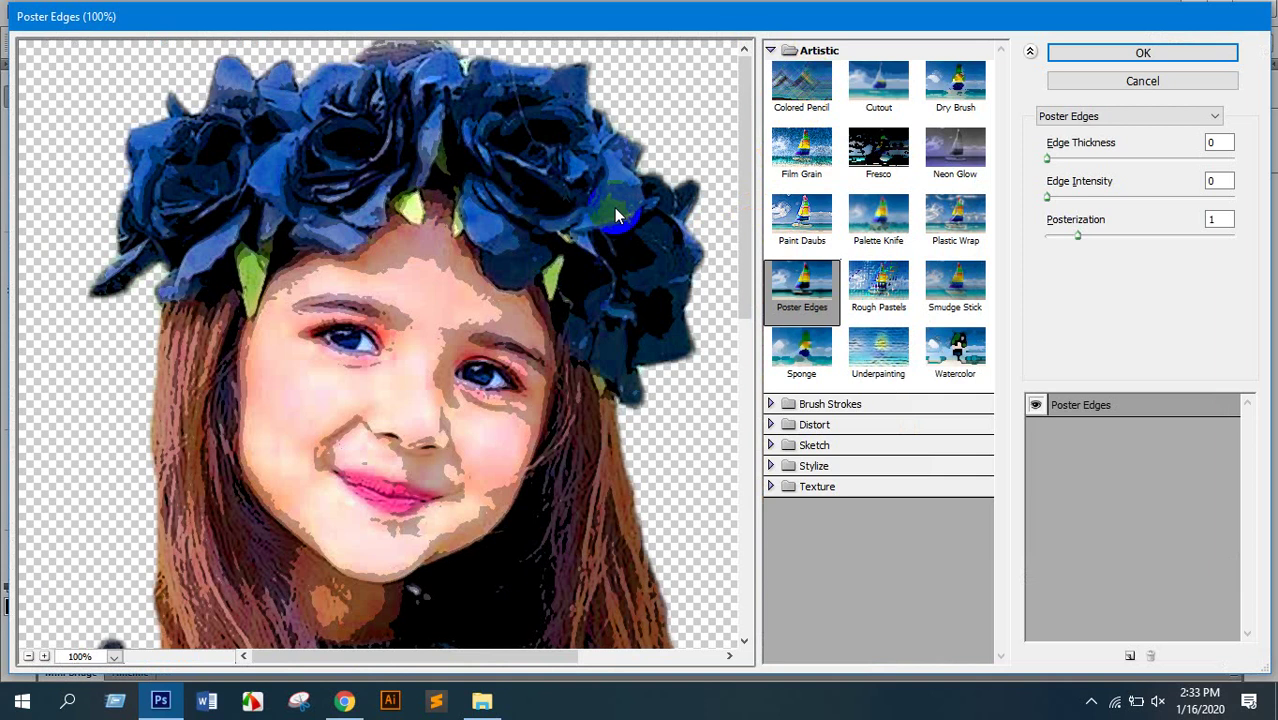
{"action": "left_click", "coordinate": [771, 49]}
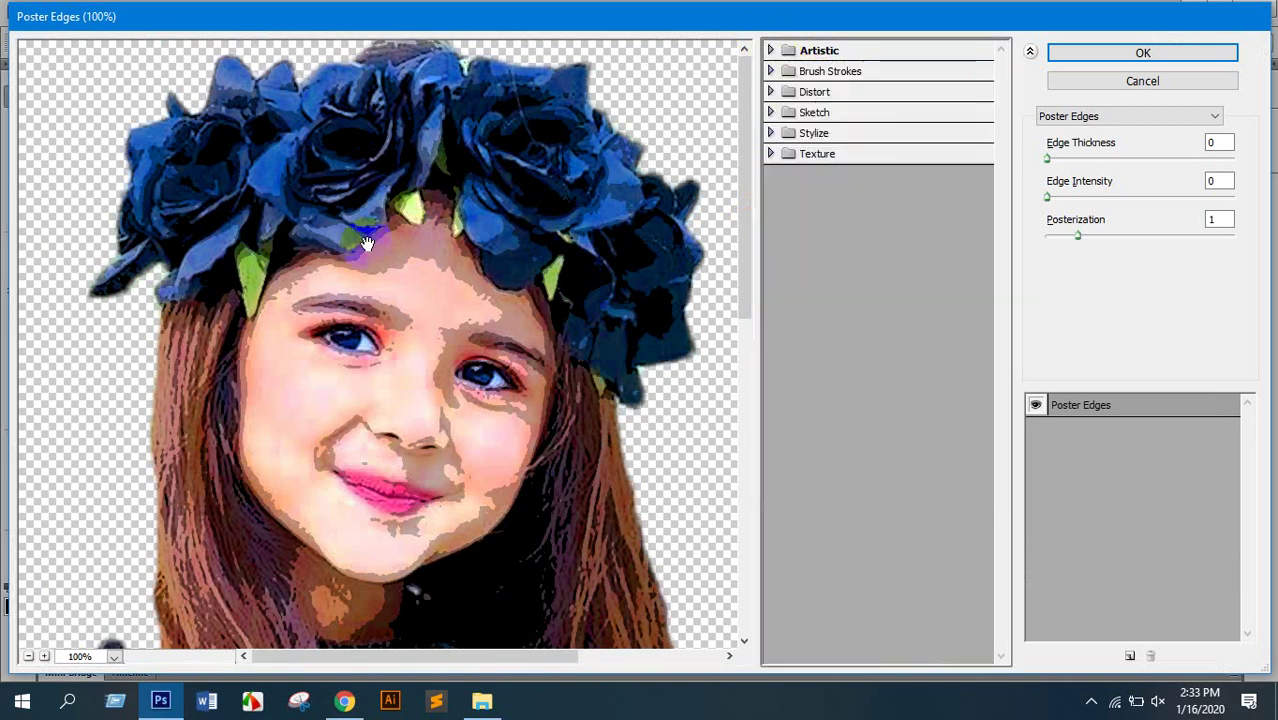
{"action": "left_click", "coordinate": [814, 52]}
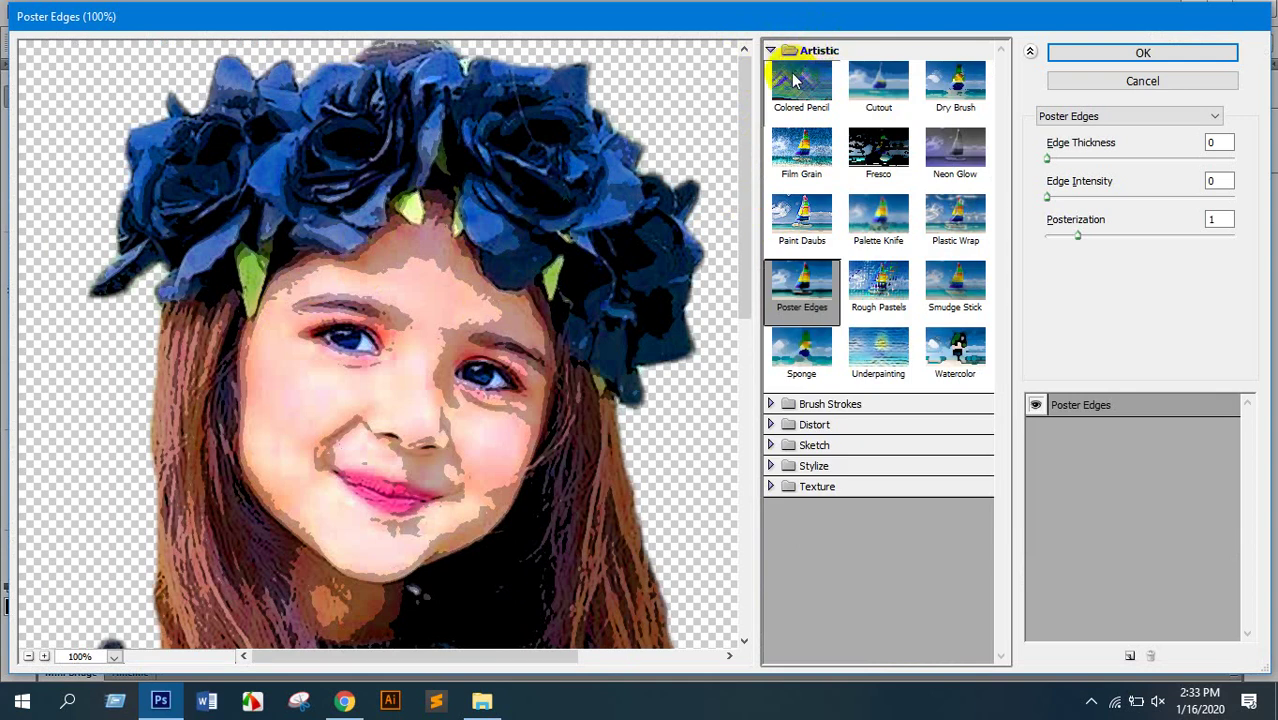
{"action": "left_click", "coordinate": [818, 52]}
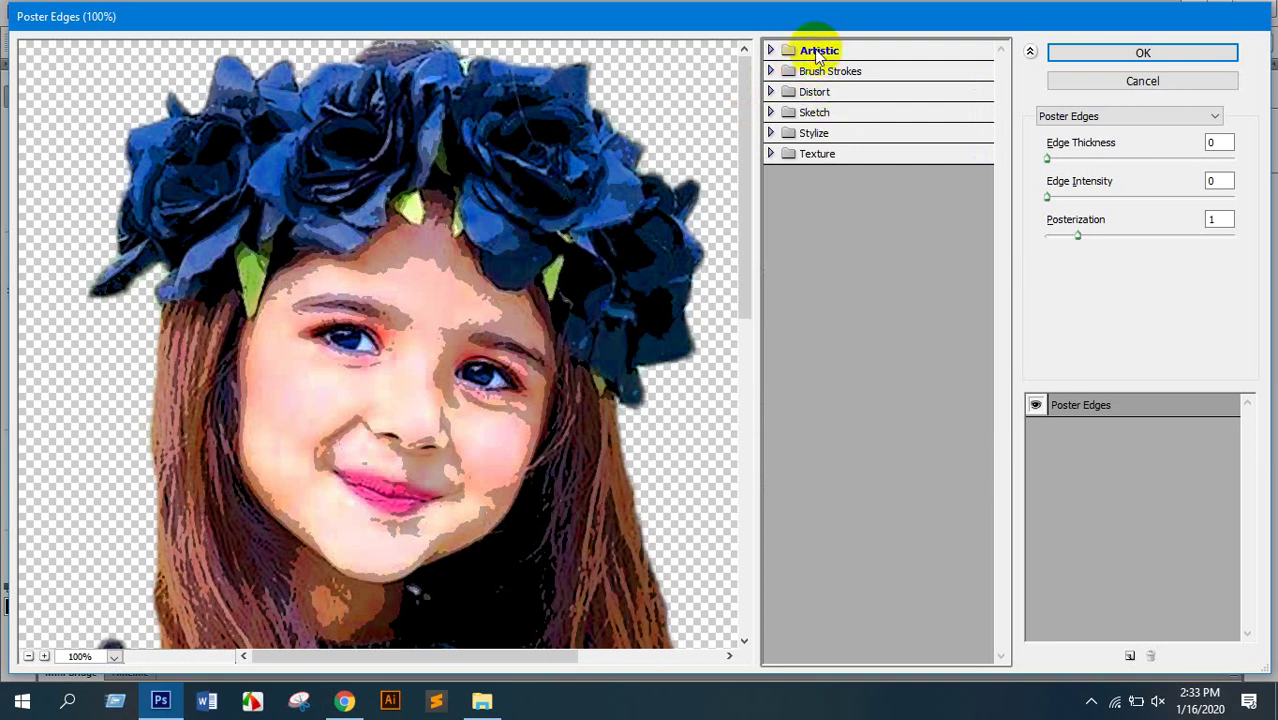
{"action": "left_click", "coordinate": [816, 53]}
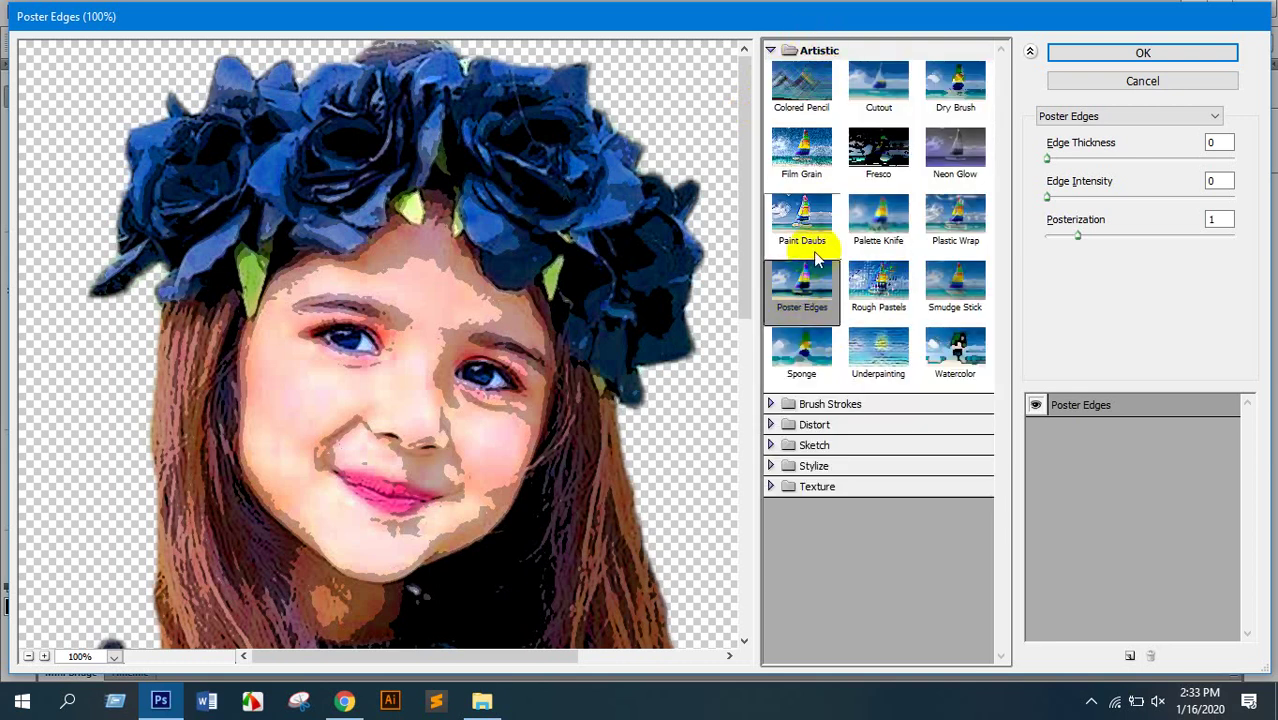
{"action": "left_click", "coordinate": [810, 50]}
{"action": "left_click", "coordinate": [825, 50]}
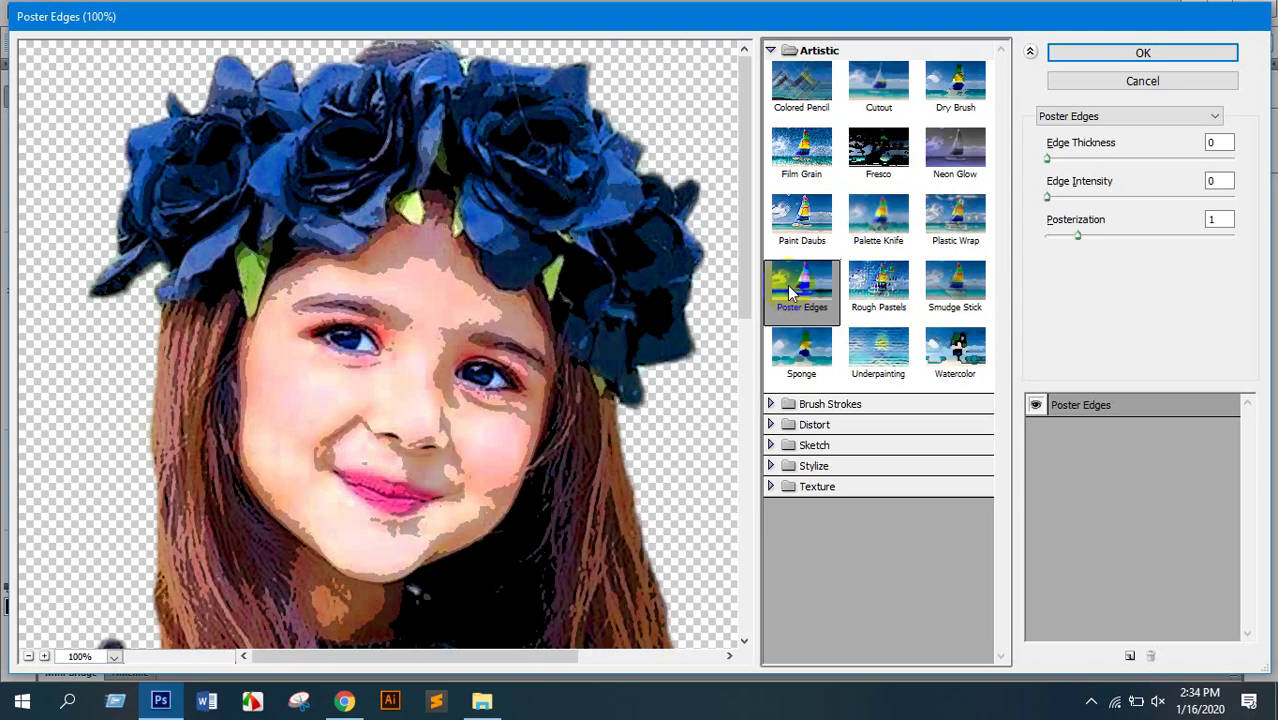
{"action": "left_click", "coordinate": [1170, 80]}
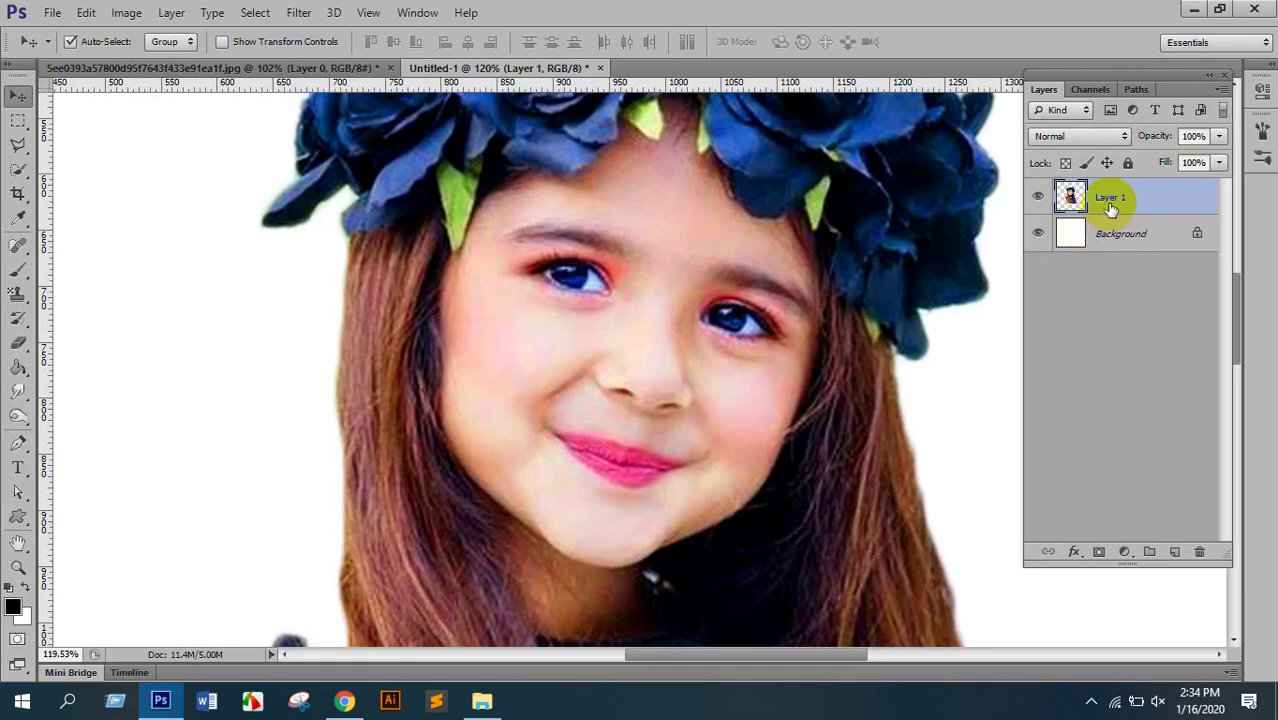
Open the Filter Gallery for the girl's layer and choose the Poster Edges filter from the Artistic group.
{"action": "left_click", "coordinate": [299, 12]}
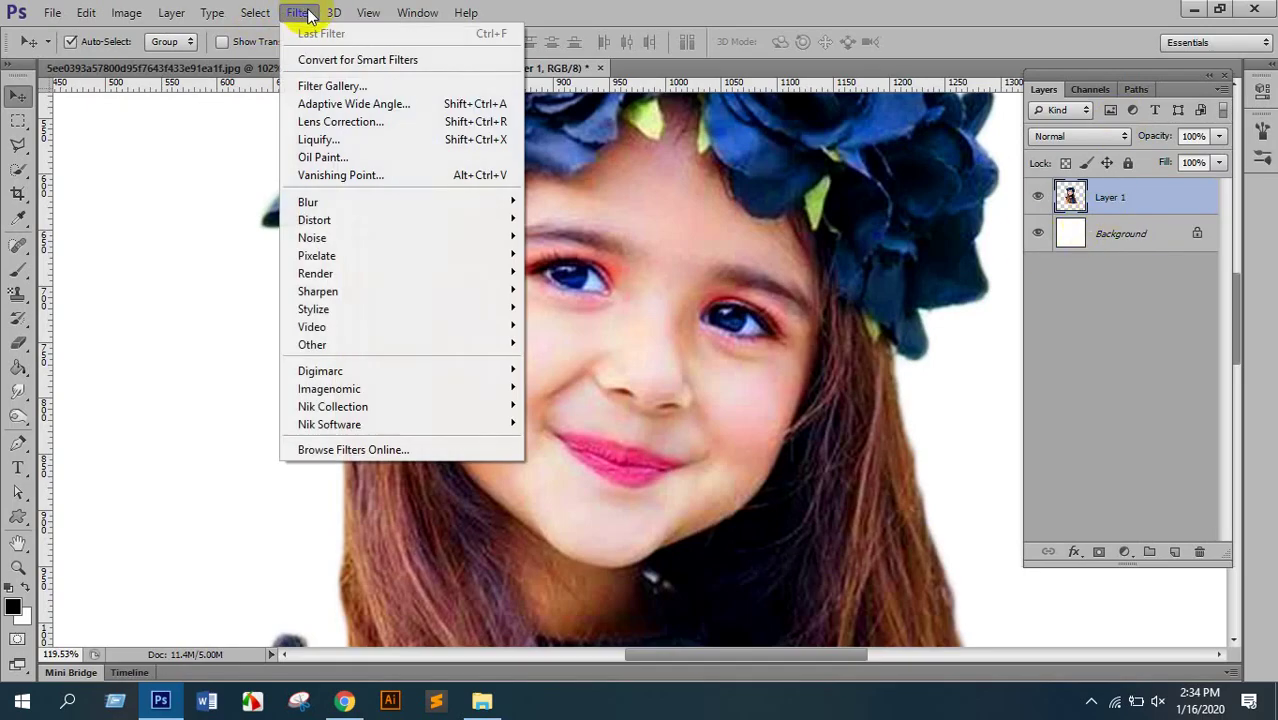
{"action": "left_click", "coordinate": [352, 90]}
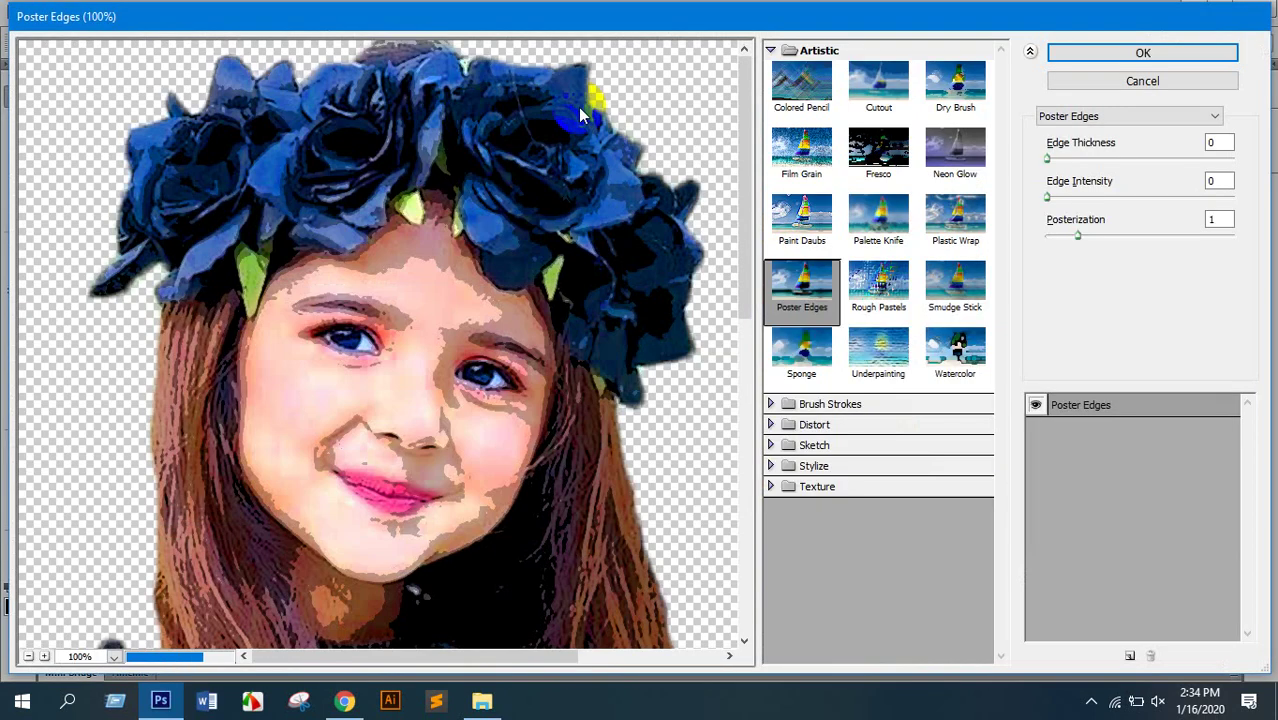
{"action": "left_click", "coordinate": [810, 52]}
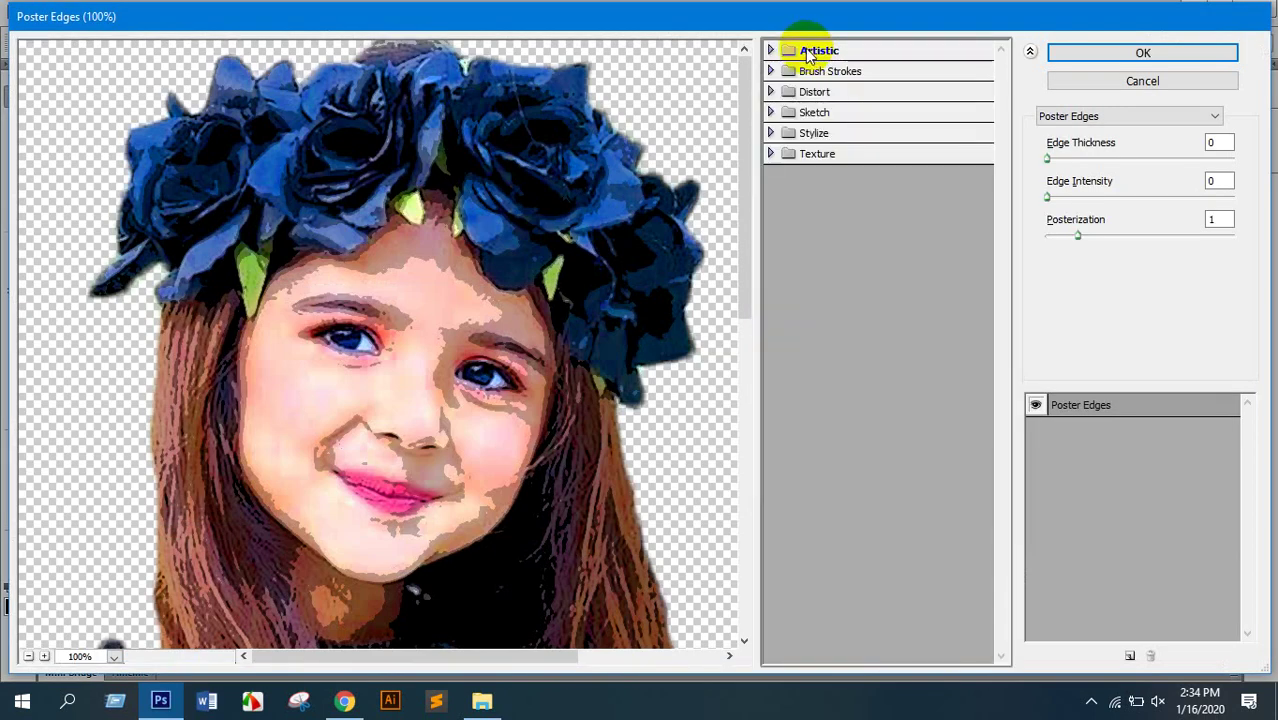
{"action": "left_click", "coordinate": [811, 52]}
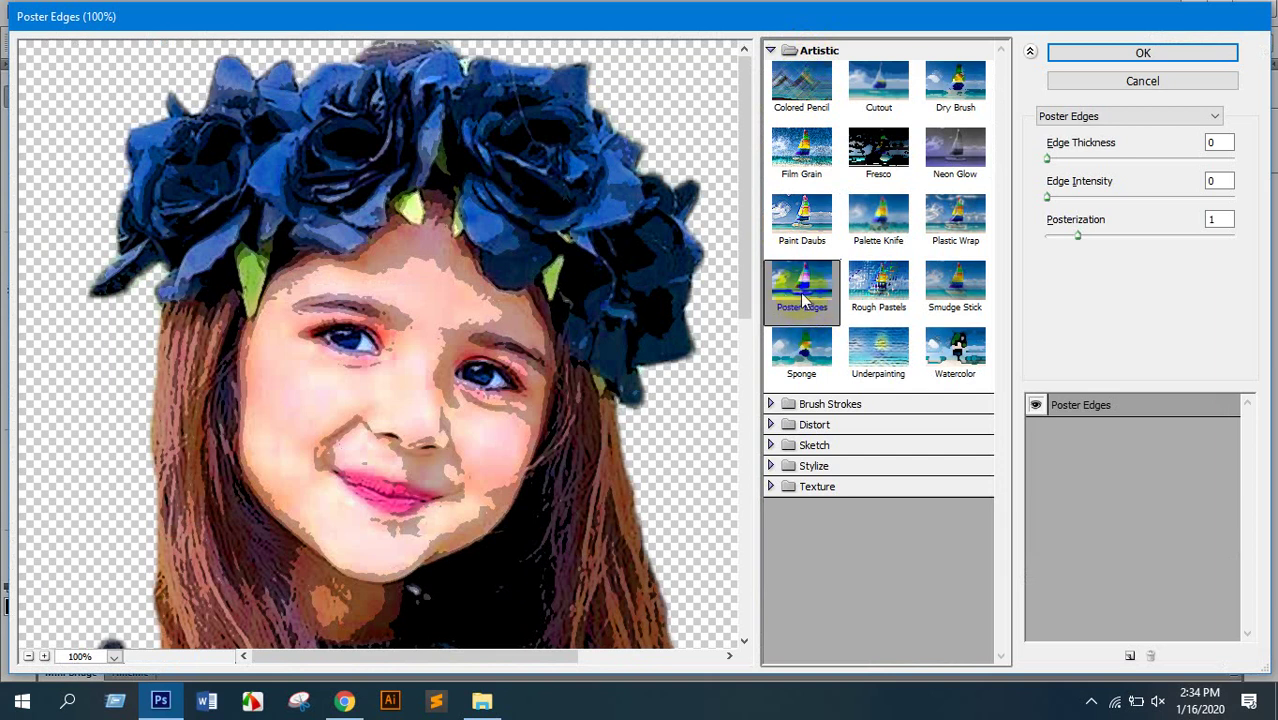
{"action": "left_click", "coordinate": [561, 324]}
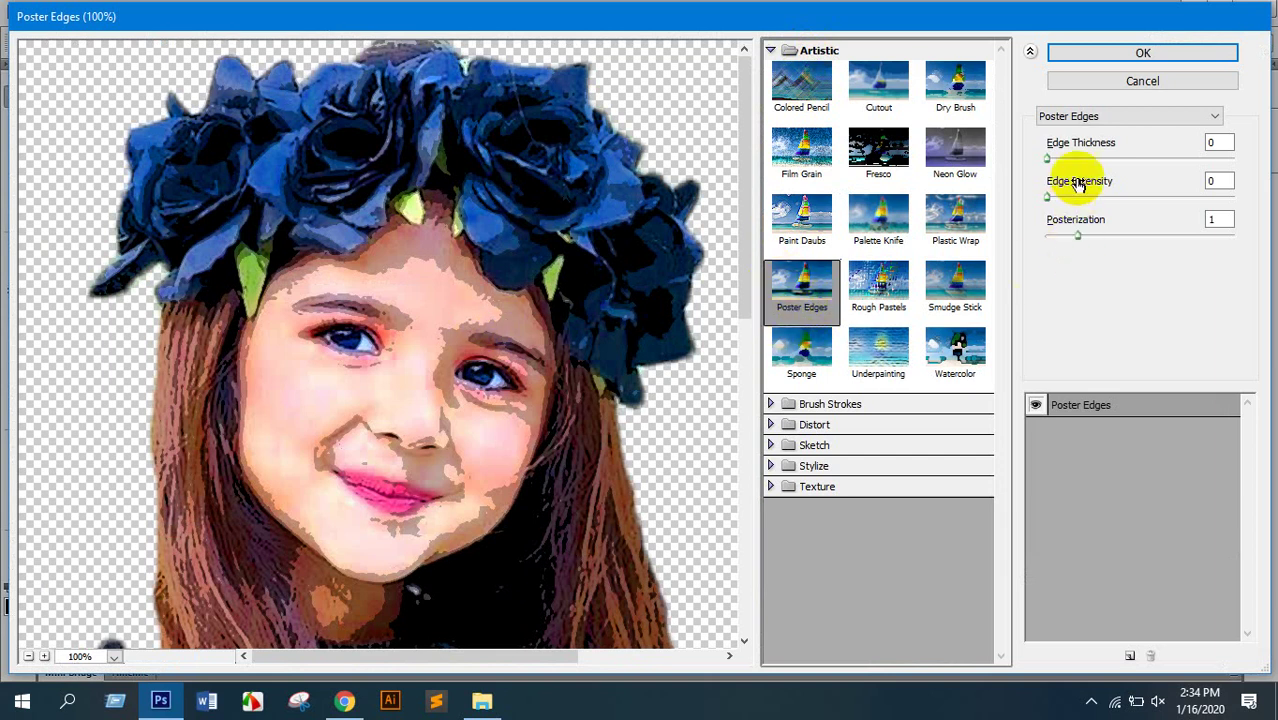
Try an Edge Thickness of 4 in Poster Edges and return both Edge Thickness and Edge Intensity to 0.
{"action": "left_click_drag", "start_coordinate": [1050, 163], "coordinate": [1127, 163]}
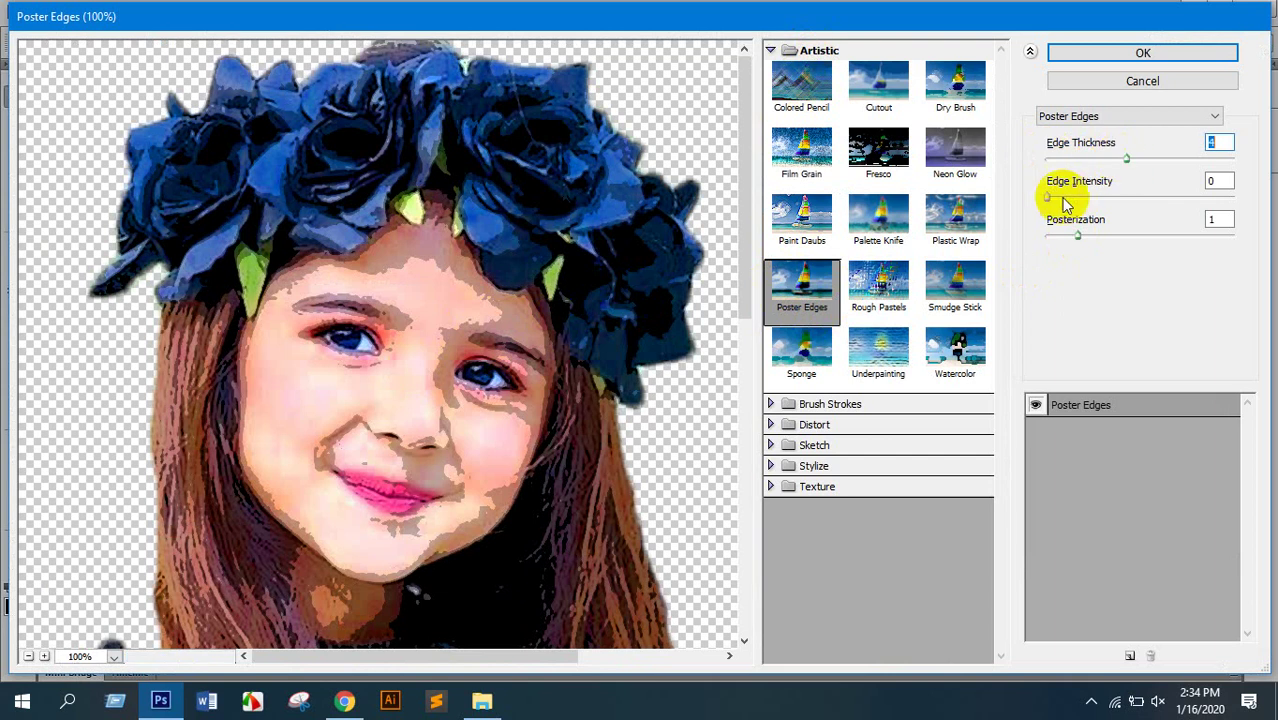
{"action": "left_click_drag", "start_coordinate": [1056, 198], "coordinate": [984, 194]}
{"action": "left_click_drag", "start_coordinate": [1113, 157], "coordinate": [978, 175]}
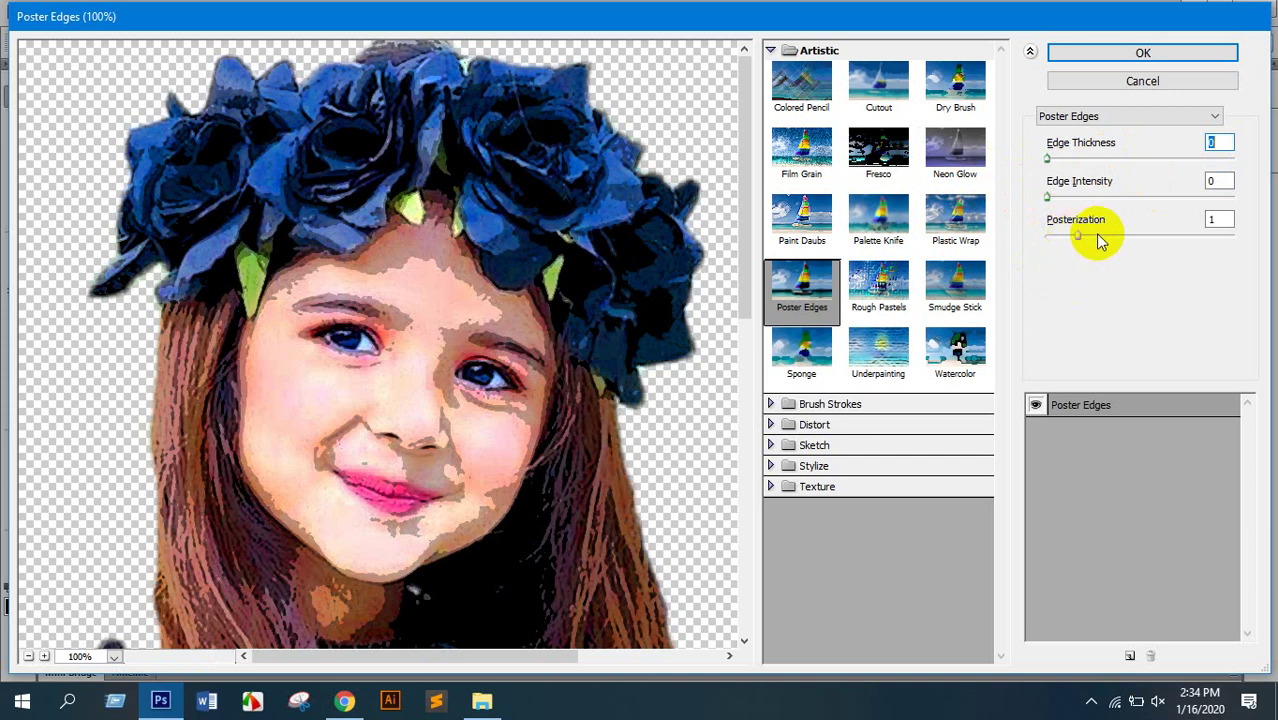
Compare Posterization values of 2 and 0 in the Poster Edges preview and return the setting to 1.
{"action": "left_click", "coordinate": [1218, 220]}
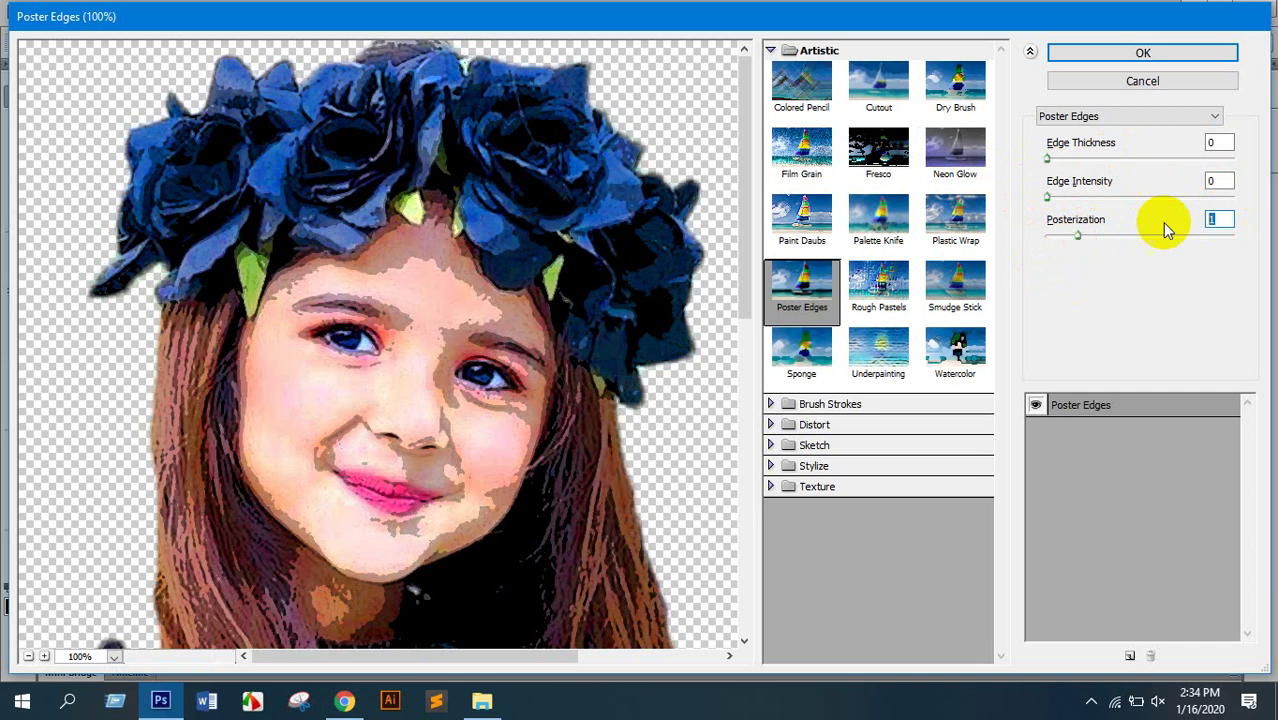
{"action": "mouse_move", "coordinate": [1078, 236]}
{"action": "left_mouse_down"}
{"action": "mouse_move", "coordinate": [1115, 247]}
{"action": "mouse_move", "coordinate": [1060, 252]}
{"action": "mouse_move", "coordinate": [1084, 251]}
{"action": "left_mouse_up"}
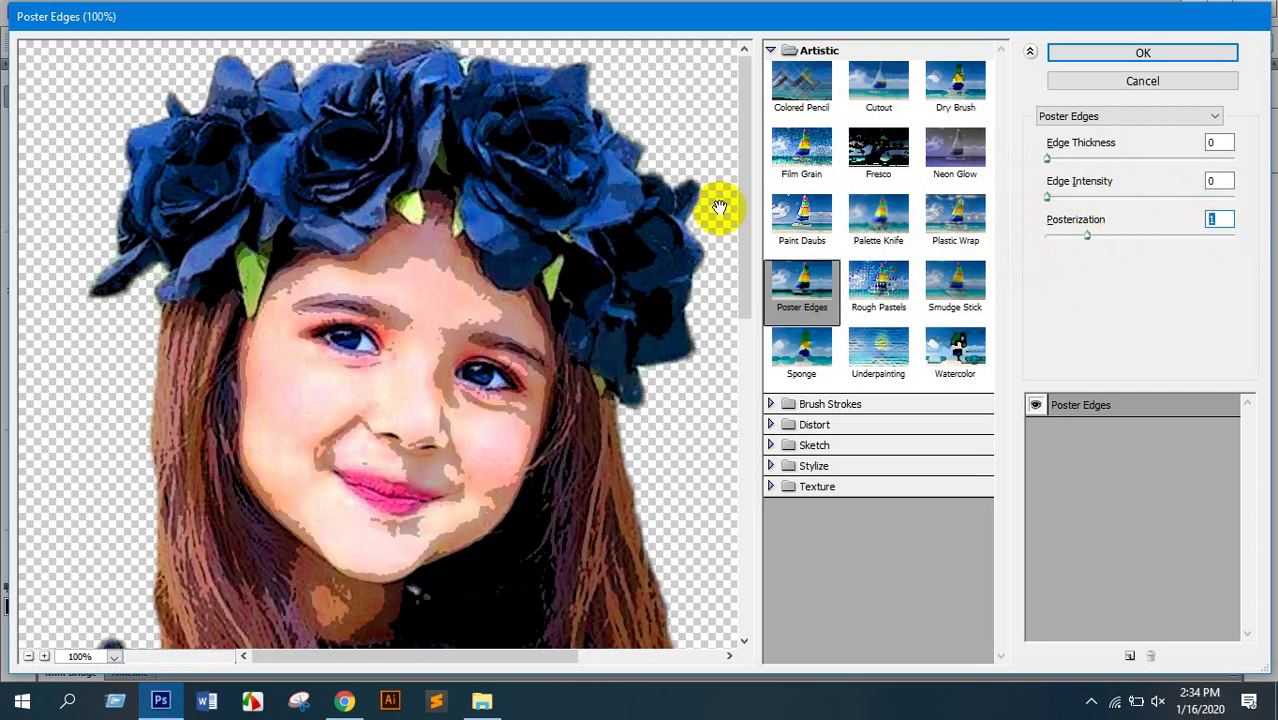
{"action": "left_click_drag", "start_coordinate": [1093, 243], "coordinate": [1118, 240]}
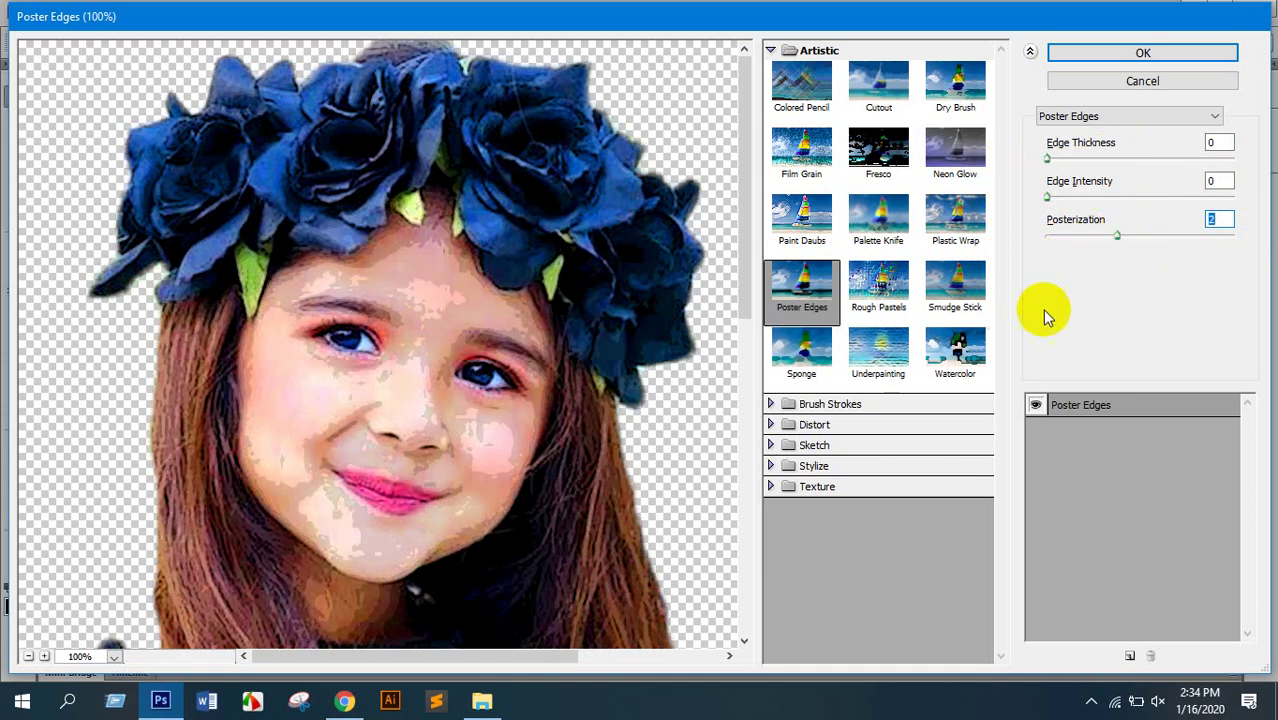
{"action": "left_click_drag", "start_coordinate": [1118, 236], "coordinate": [1027, 237]}
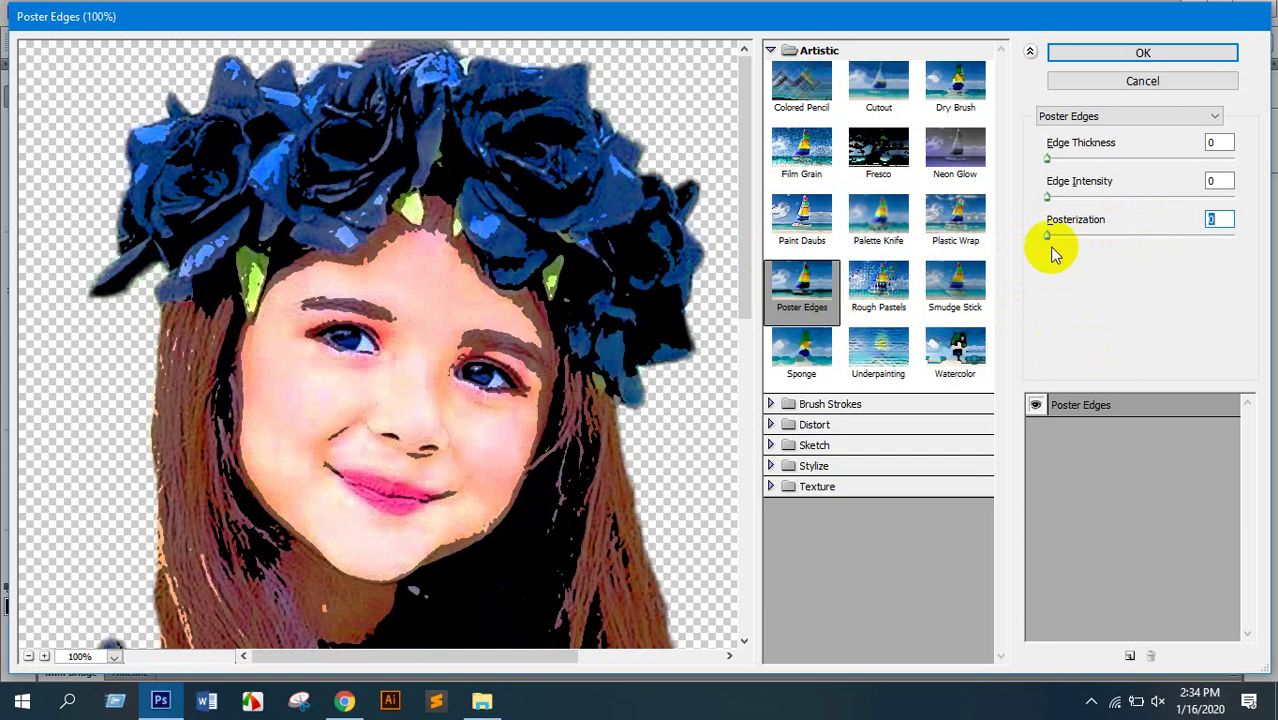
{"action": "left_click_drag", "start_coordinate": [1048, 238], "coordinate": [1068, 240]}
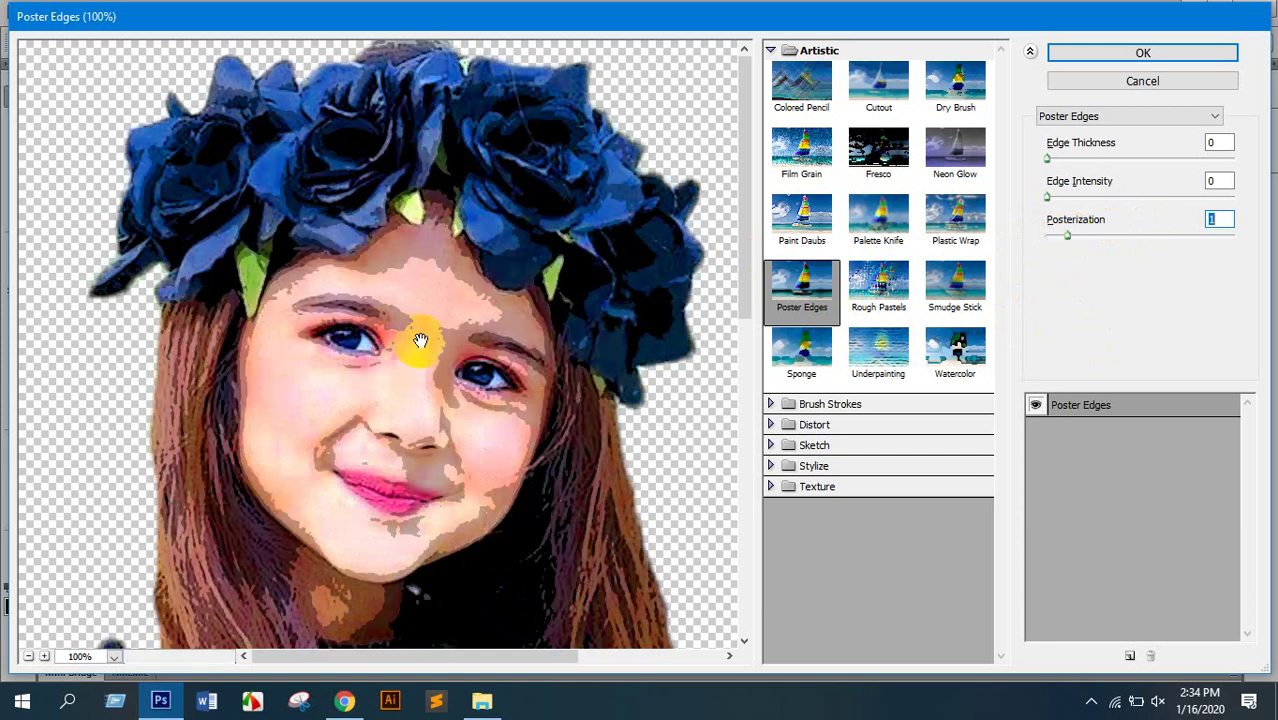
Apply Poster Edges to the girl's layer with Edge Thickness 0, Edge Intensity 0 and Posterization 1.
{"action": "left_click", "coordinate": [552, 317]}
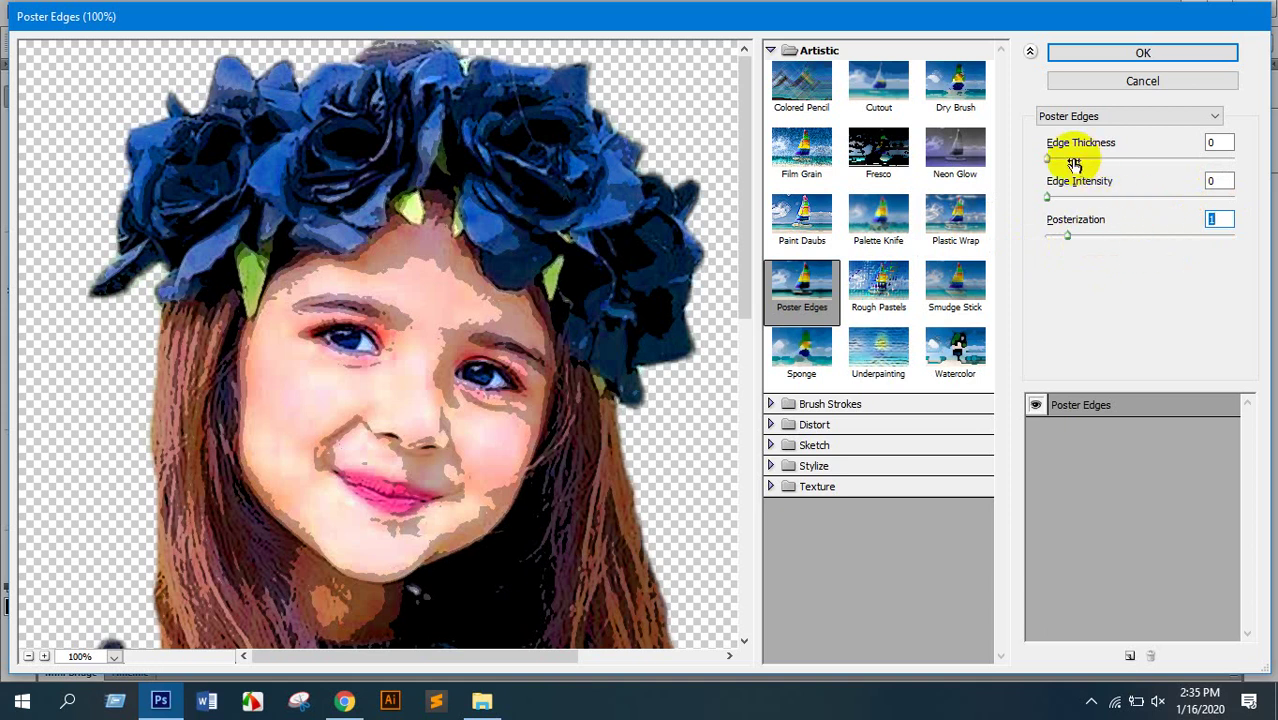
{"action": "left_click", "coordinate": [1208, 145]}
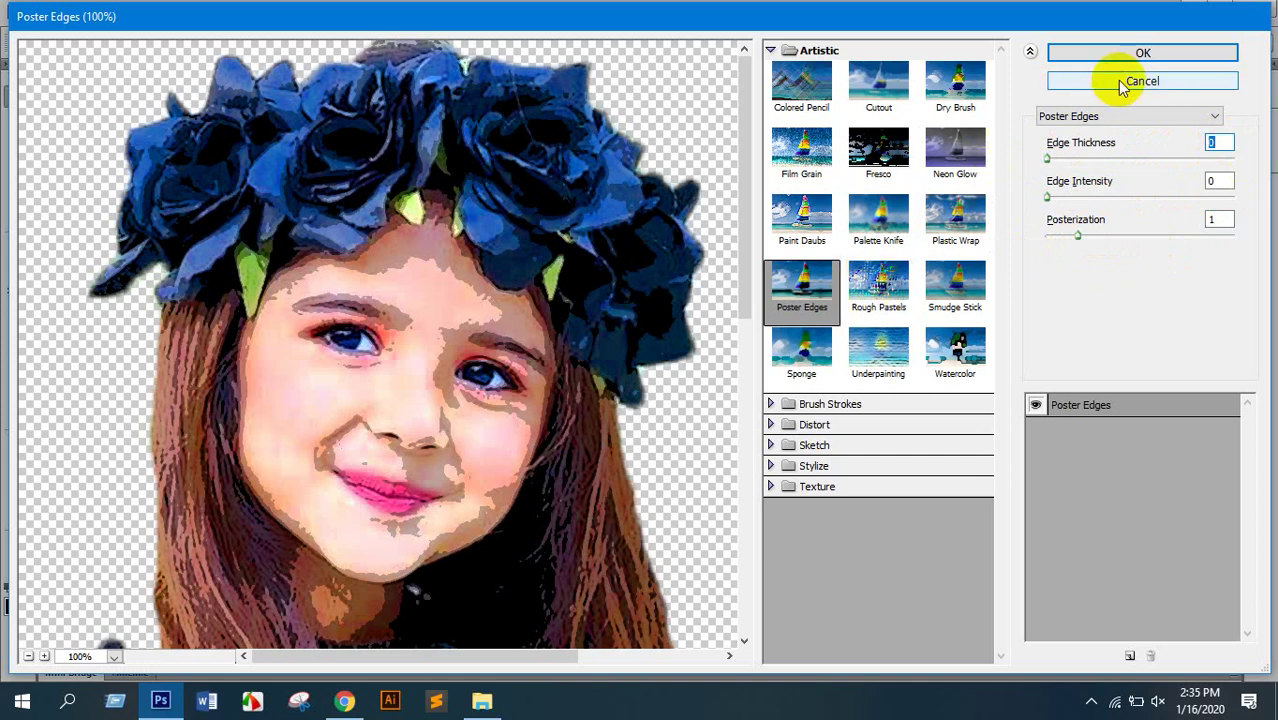
{"action": "left_click", "coordinate": [1140, 56]}
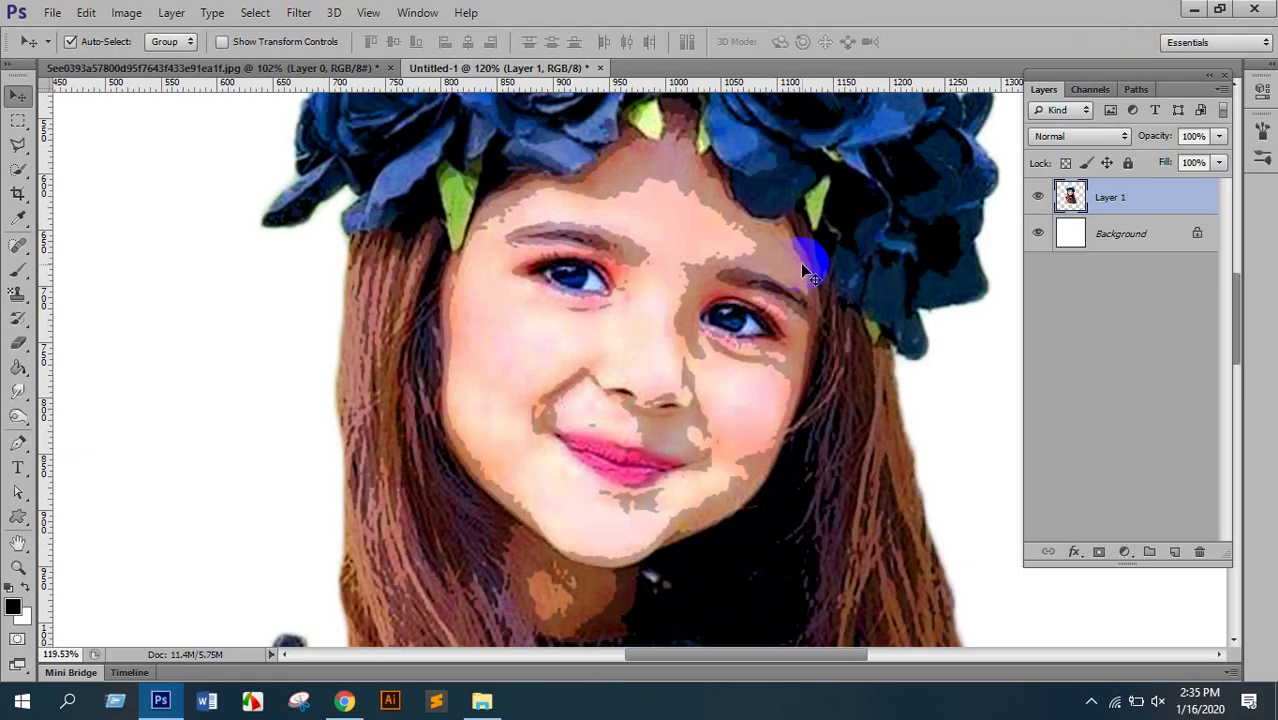
Examine the filtered portrait up close and across the whole canvas to check the posterized tones.
{"action": "scroll", "coordinate": [752, 298], "scroll_direction": "down", "scroll_amount": 5}
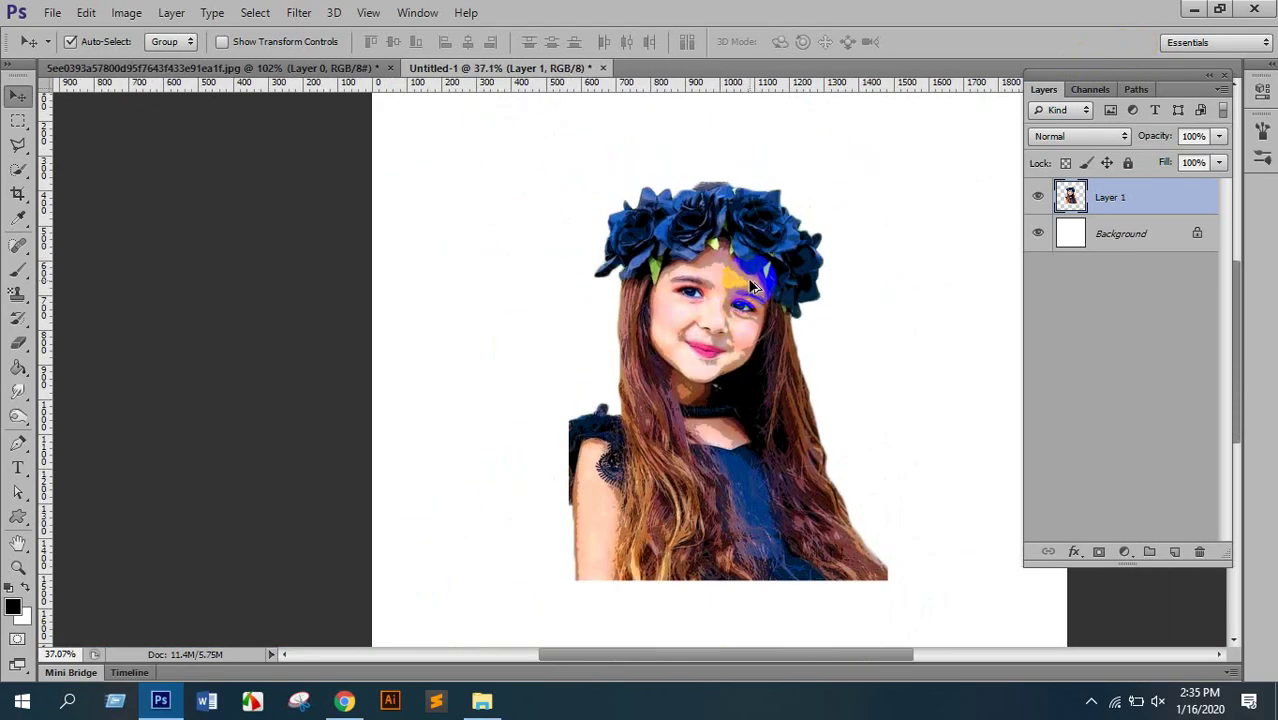
{"action": "scroll", "coordinate": [762, 312], "scroll_direction": "up", "scroll_amount": 3}
{"action": "scroll", "coordinate": [763, 312], "scroll_direction": "up", "scroll_amount": 3}
{"action": "scroll", "coordinate": [685, 320], "scroll_direction": "down", "scroll_amount": 4}
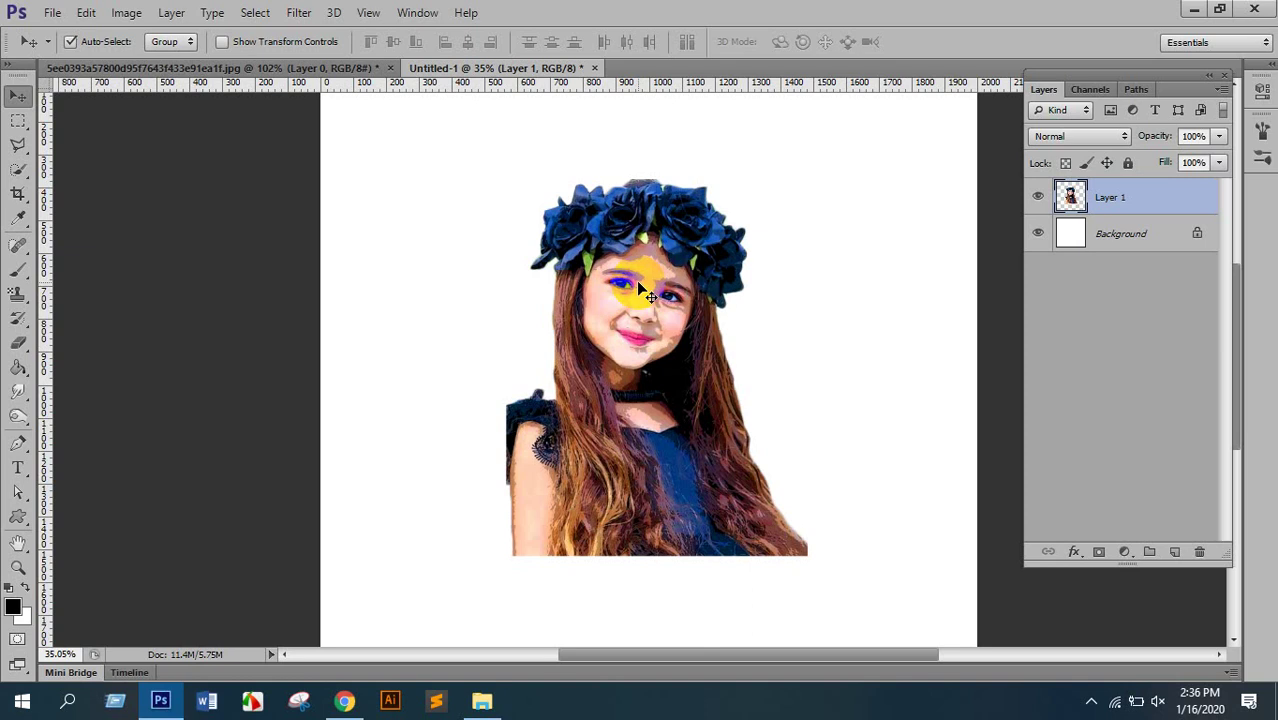
{"action": "mouse_move", "coordinate": [640, 286]}
{"action": "left_mouse_down"}
{"action": "mouse_move", "coordinate": [632, 272]}
{"action": "mouse_move", "coordinate": [648, 266]}
{"action": "left_mouse_up"}
{"action": "scroll", "coordinate": [648, 268], "scroll_direction": "down", "scroll_amount": 3}
{"action": "key", "text": "alt"}
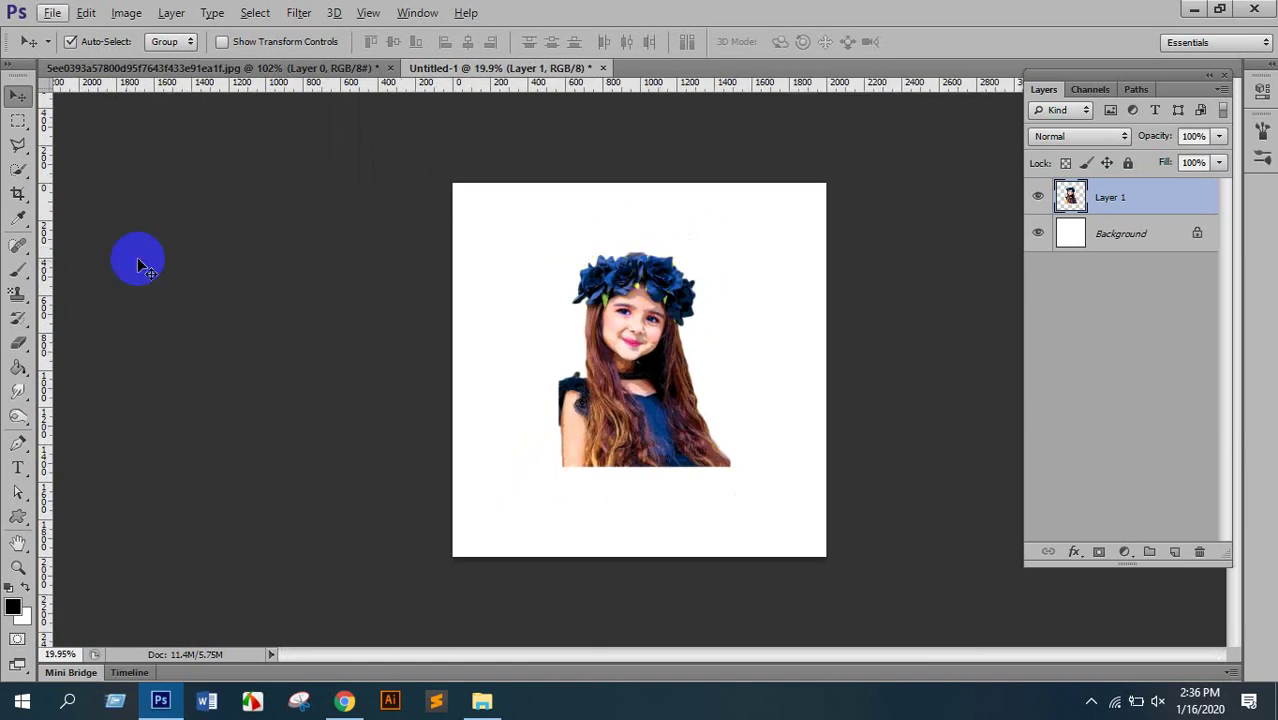
Activate the Brush tool and start loading an additional brush set into the brush presets.
{"action": "left_click", "coordinate": [18, 270]}
{"action": "right_click", "coordinate": [20, 271]}
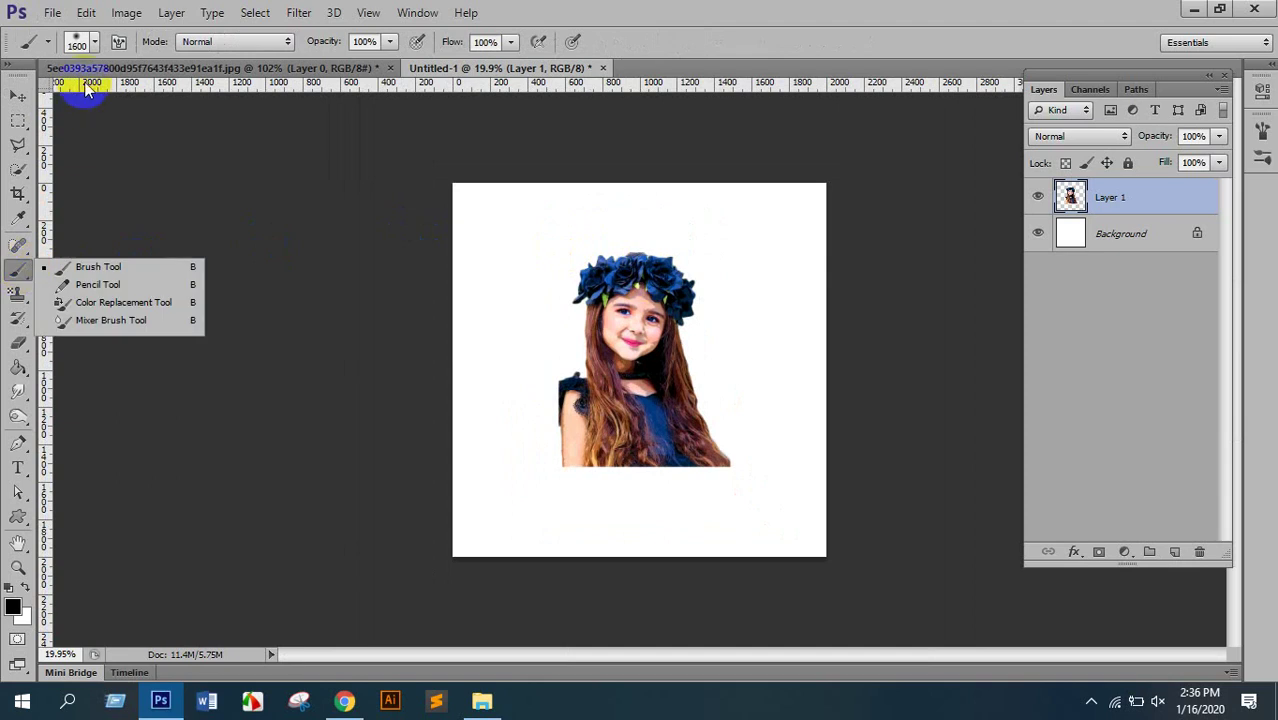
{"action": "left_click", "coordinate": [80, 42]}
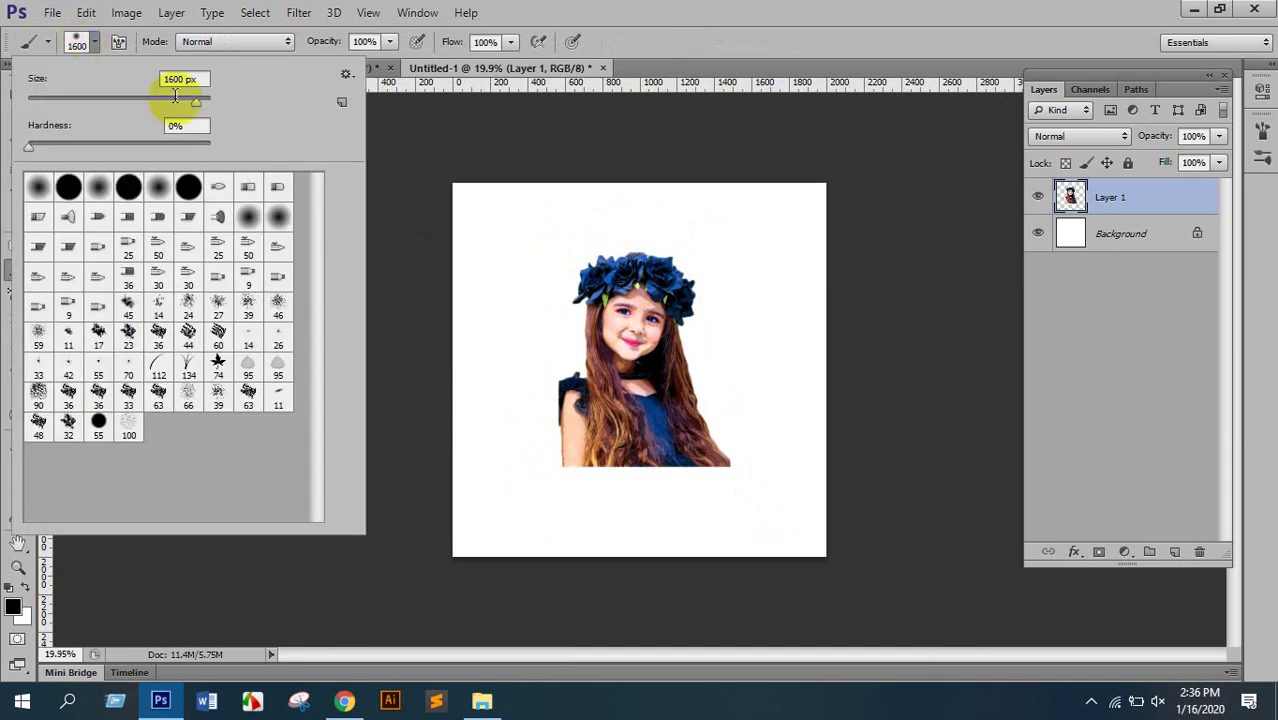
{"action": "left_click", "coordinate": [80, 42]}
{"action": "left_click", "coordinate": [80, 42]}
{"action": "left_click", "coordinate": [345, 73]}
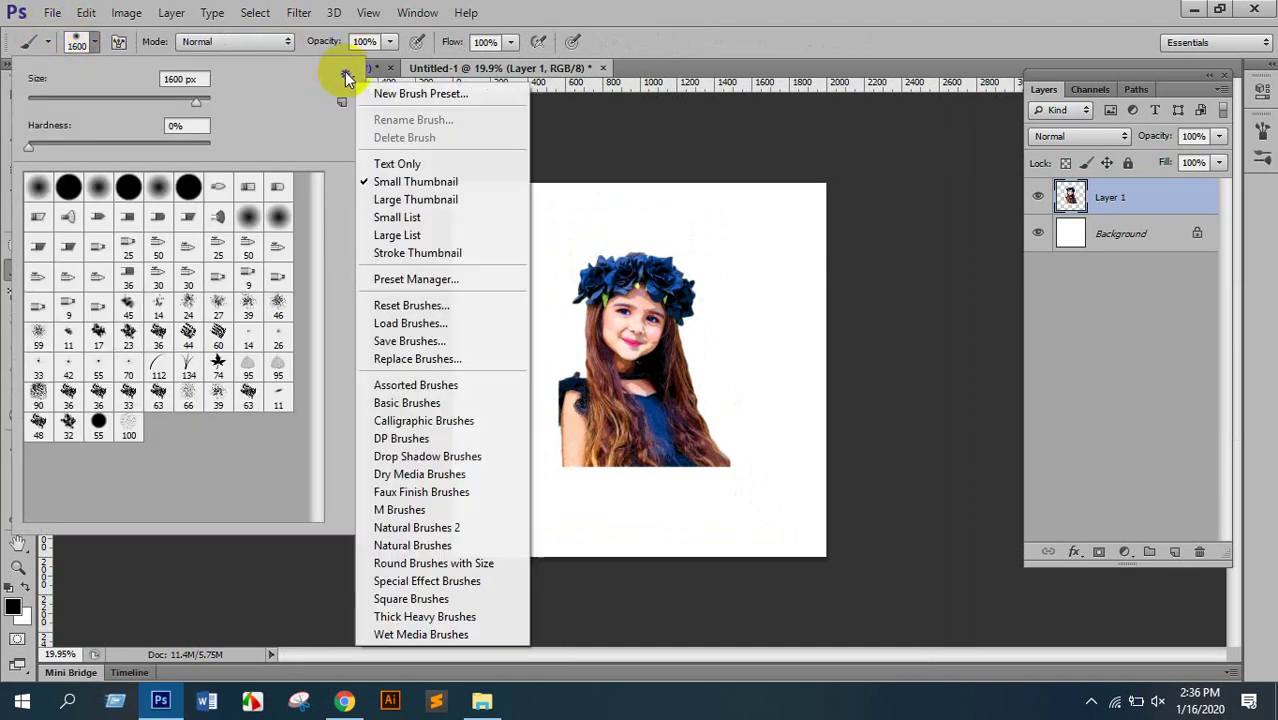
{"action": "left_click", "coordinate": [412, 324]}
Browse to the Watercolor photoshop action folder inside New folder on Local Disk (E:).
{"action": "left_click", "coordinate": [250, 190]}
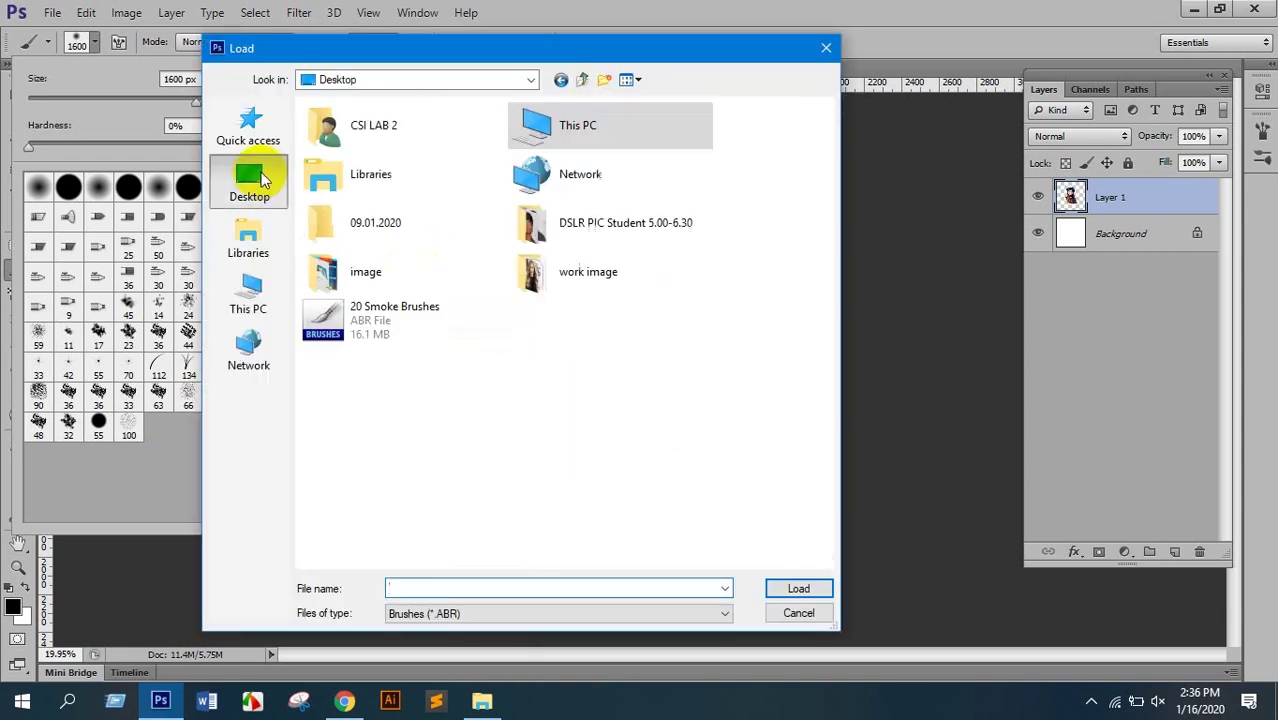
{"action": "left_click", "coordinate": [262, 245]}
{"action": "left_click", "coordinate": [262, 292]}
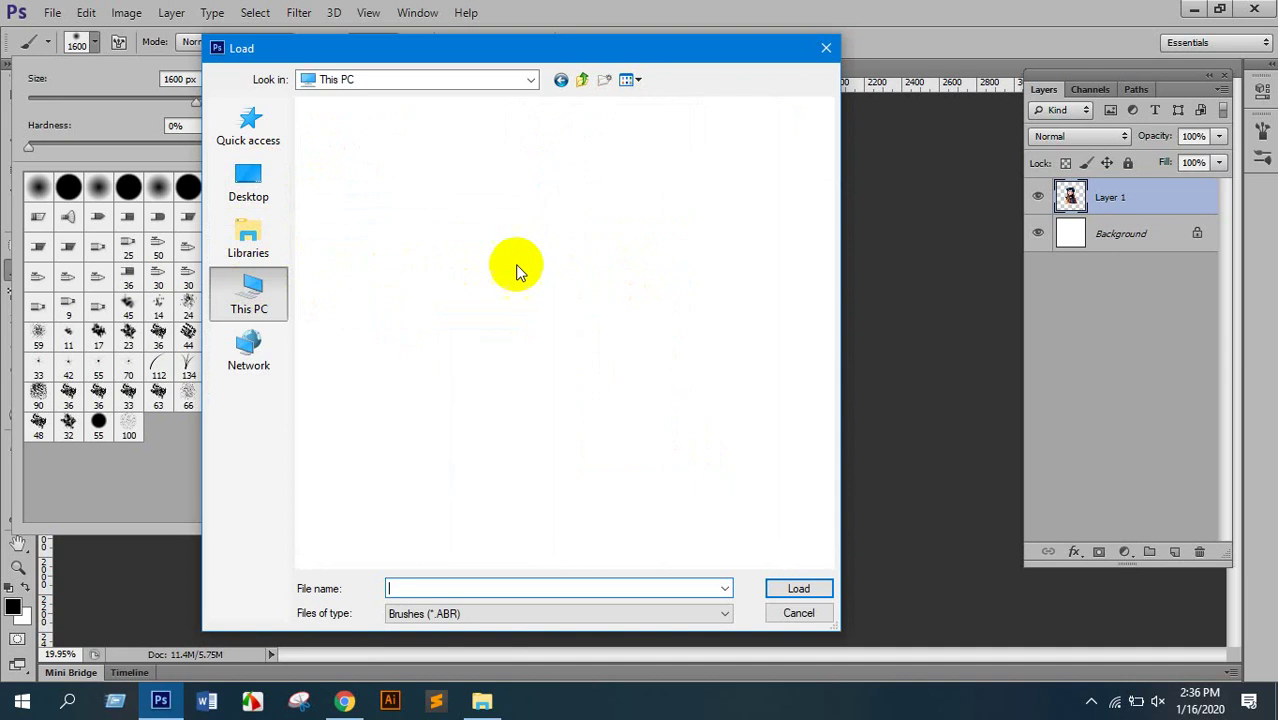
{"action": "double_click", "coordinate": [653, 362]}
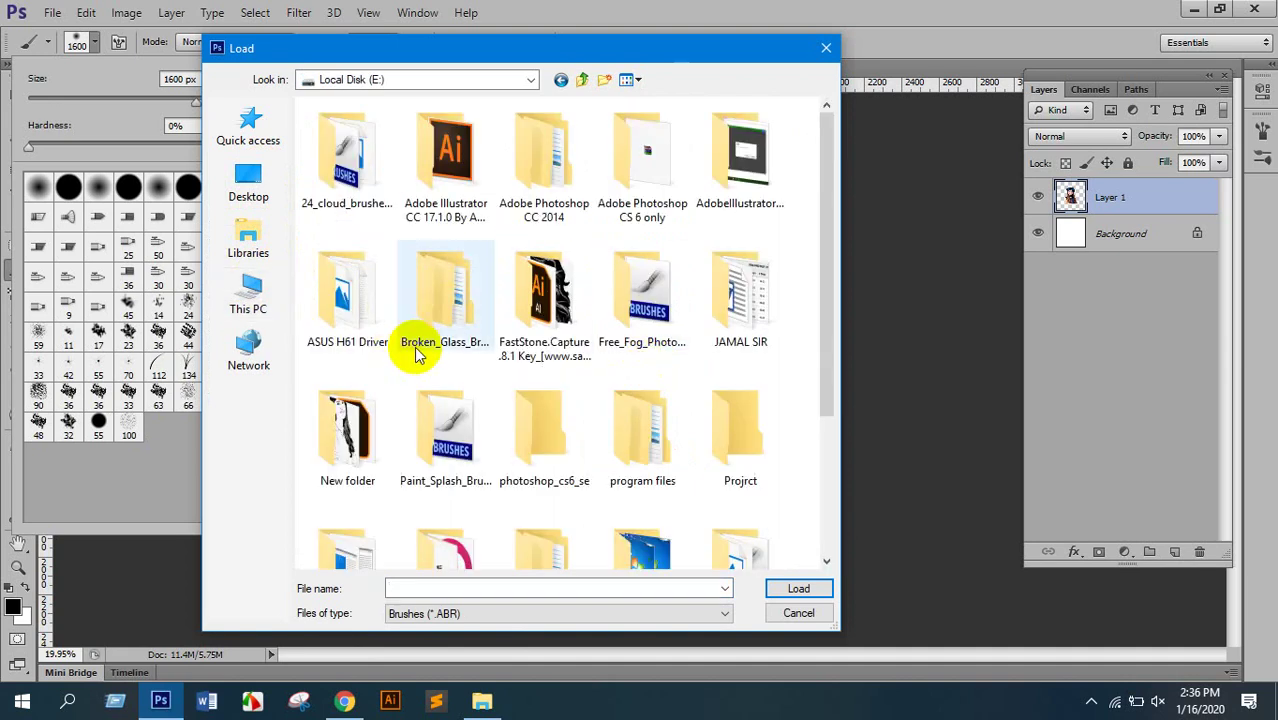
{"action": "double_click", "coordinate": [345, 420]}
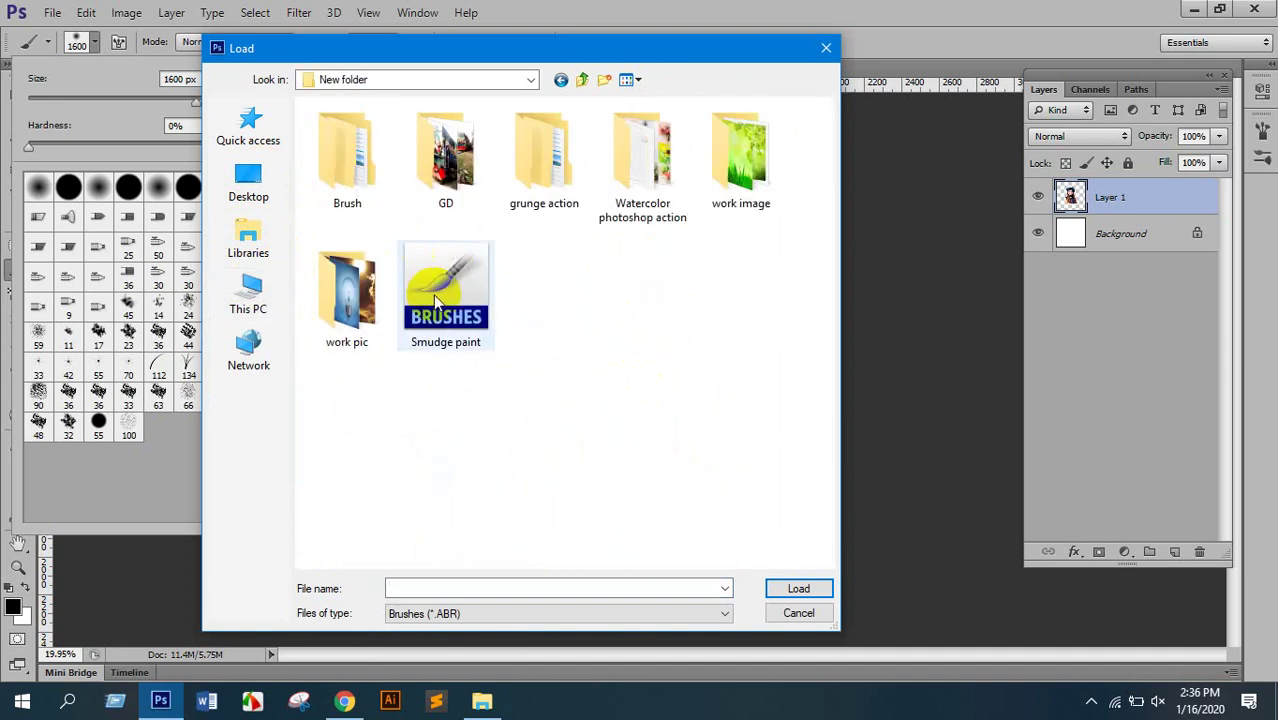
{"action": "double_click", "coordinate": [630, 200]}
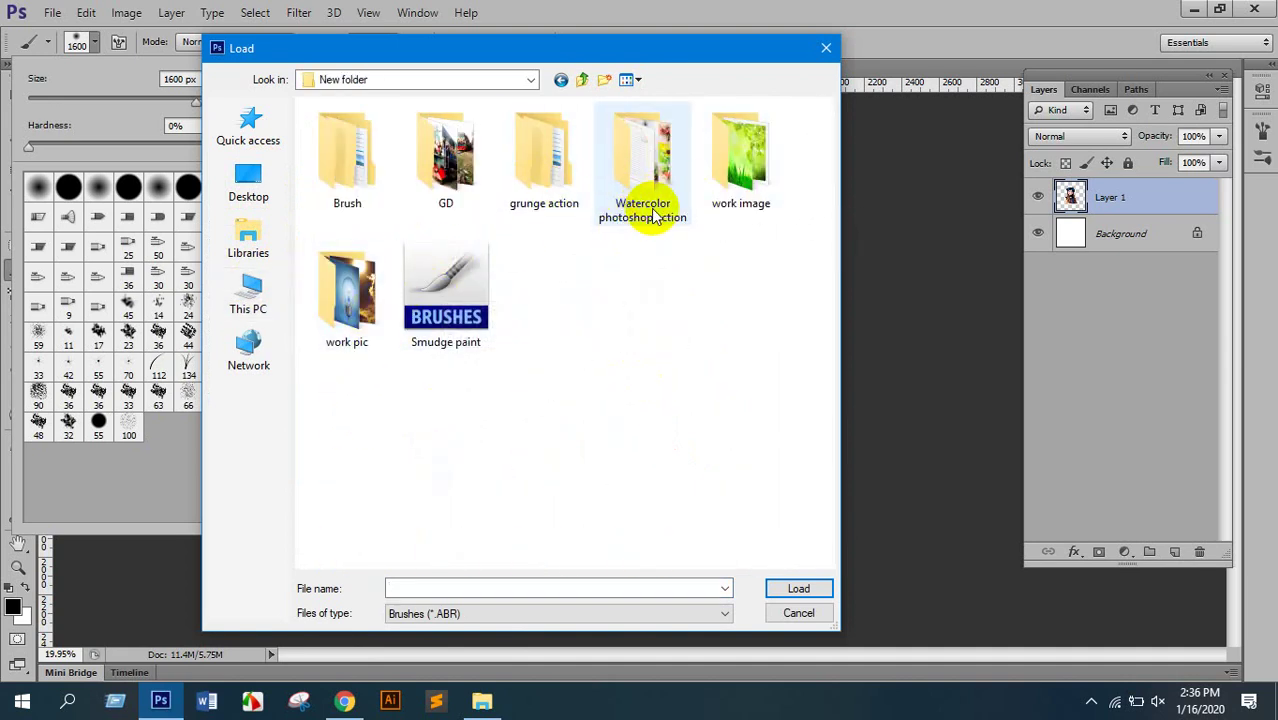
Load the Perfectum2_Brushes file into the brush presets.
{"action": "left_click", "coordinate": [366, 138]}
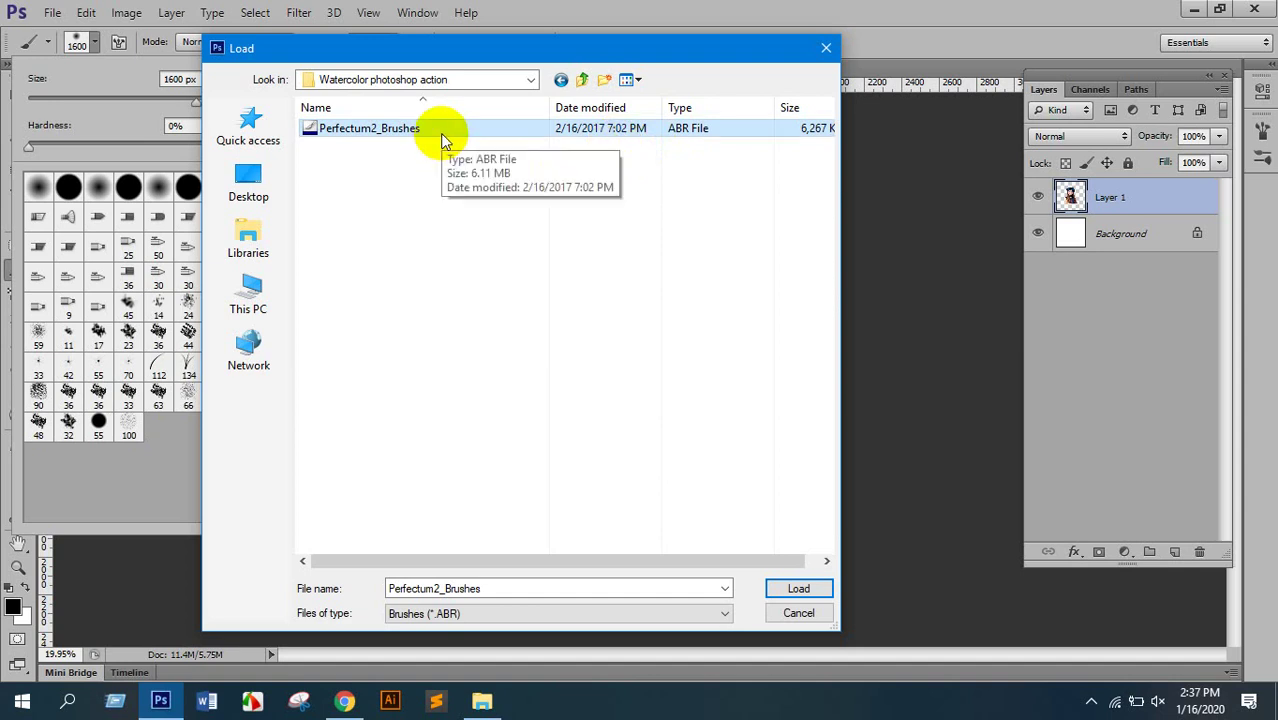
{"action": "mouse_move", "coordinate": [476, 51]}
{"action": "left_mouse_down"}
{"action": "mouse_move", "coordinate": [499, 62]}
{"action": "mouse_move", "coordinate": [477, 56]}
{"action": "mouse_move", "coordinate": [495, 44]}
{"action": "left_mouse_up"}
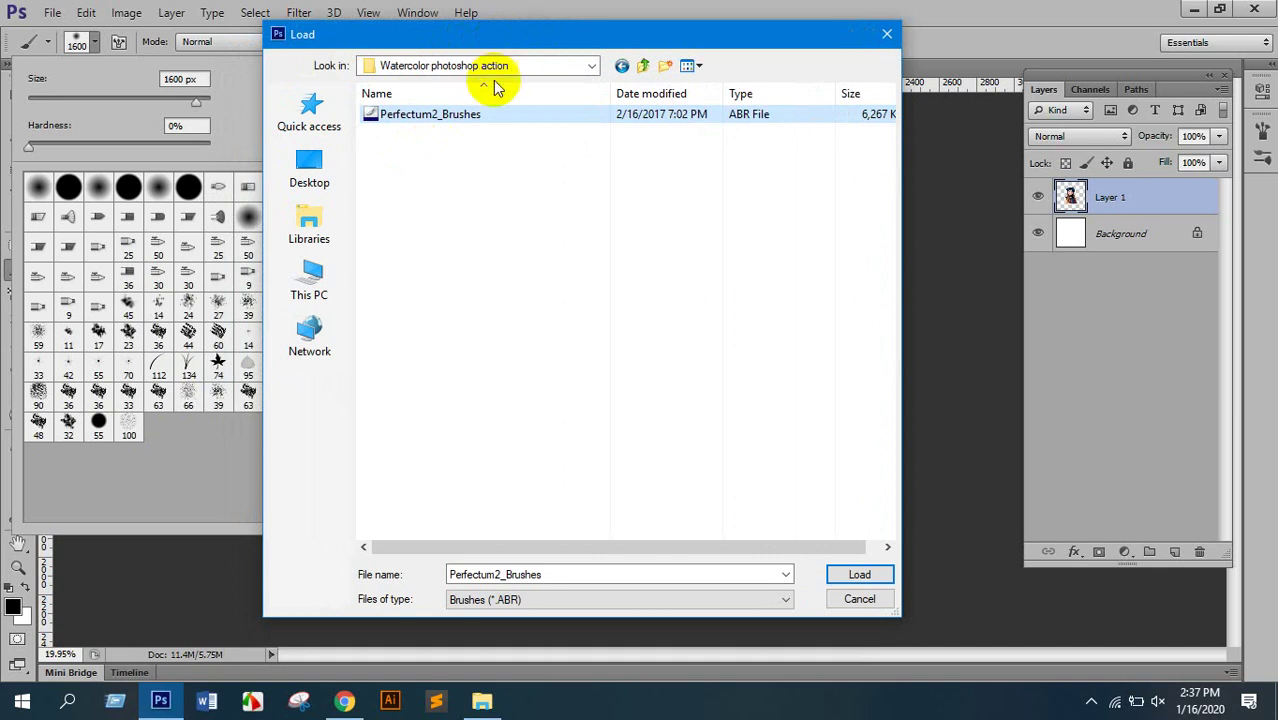
{"action": "left_click", "coordinate": [450, 113]}
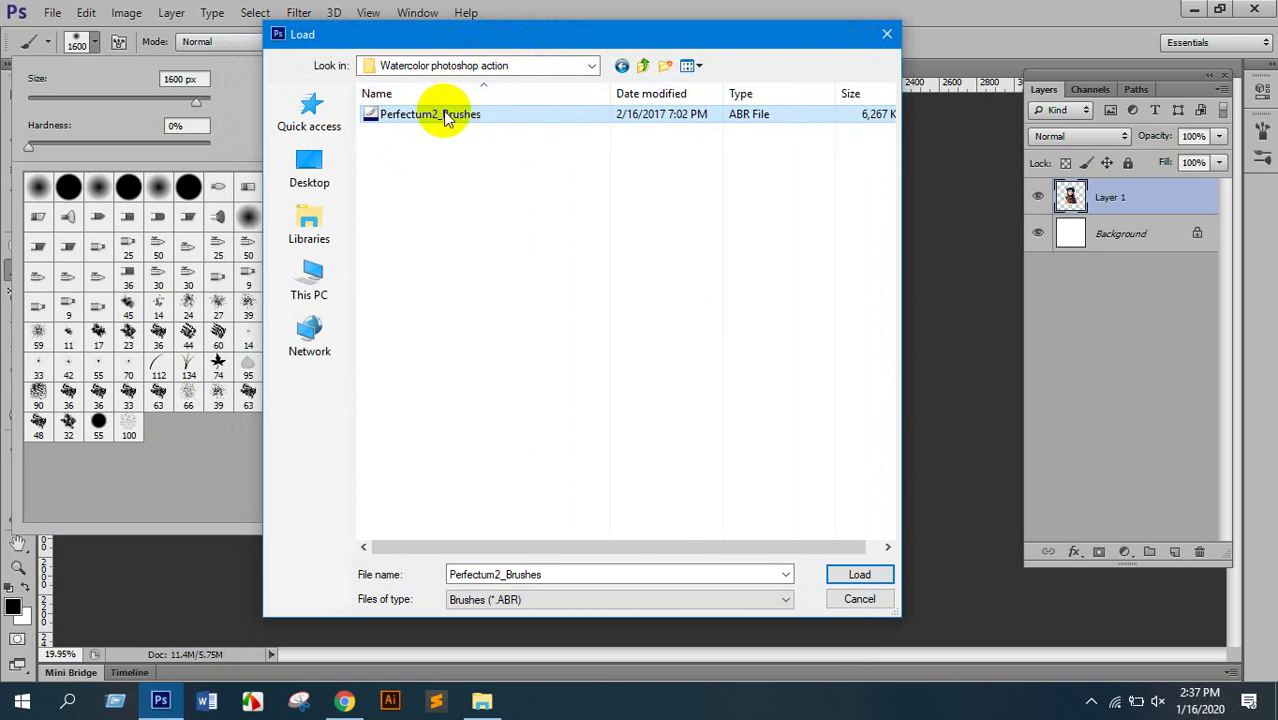
{"action": "left_click", "coordinate": [859, 574]}
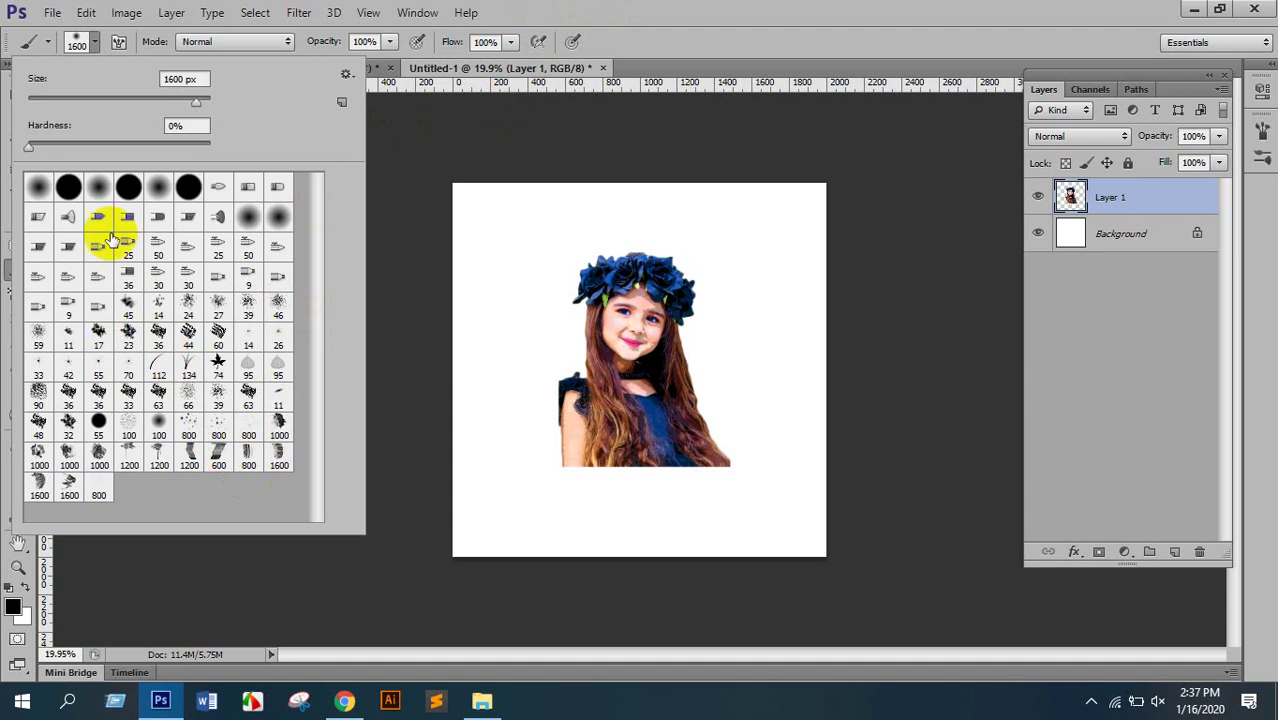
Pick the first 1000 px brush of the newly loaded set and enlarge its size to 2300 px.
{"action": "double_click", "coordinate": [279, 424]}
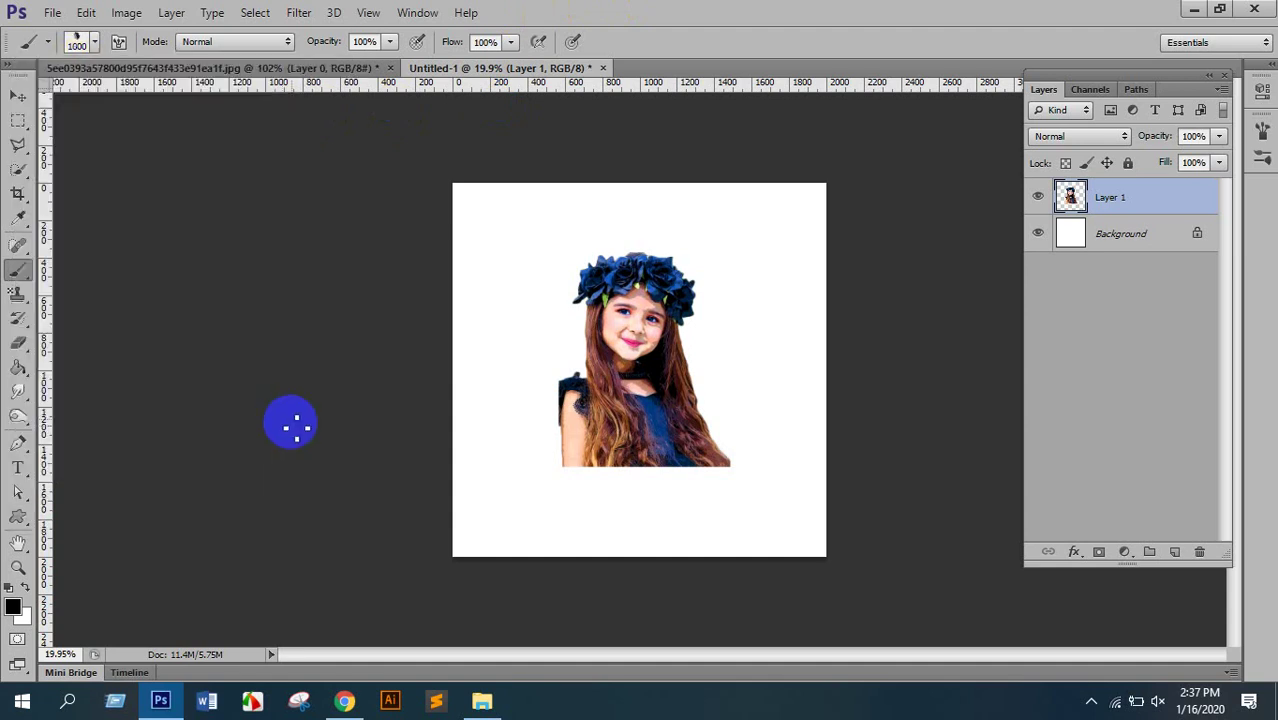
{"action": "left_click", "coordinate": [438, 262]}
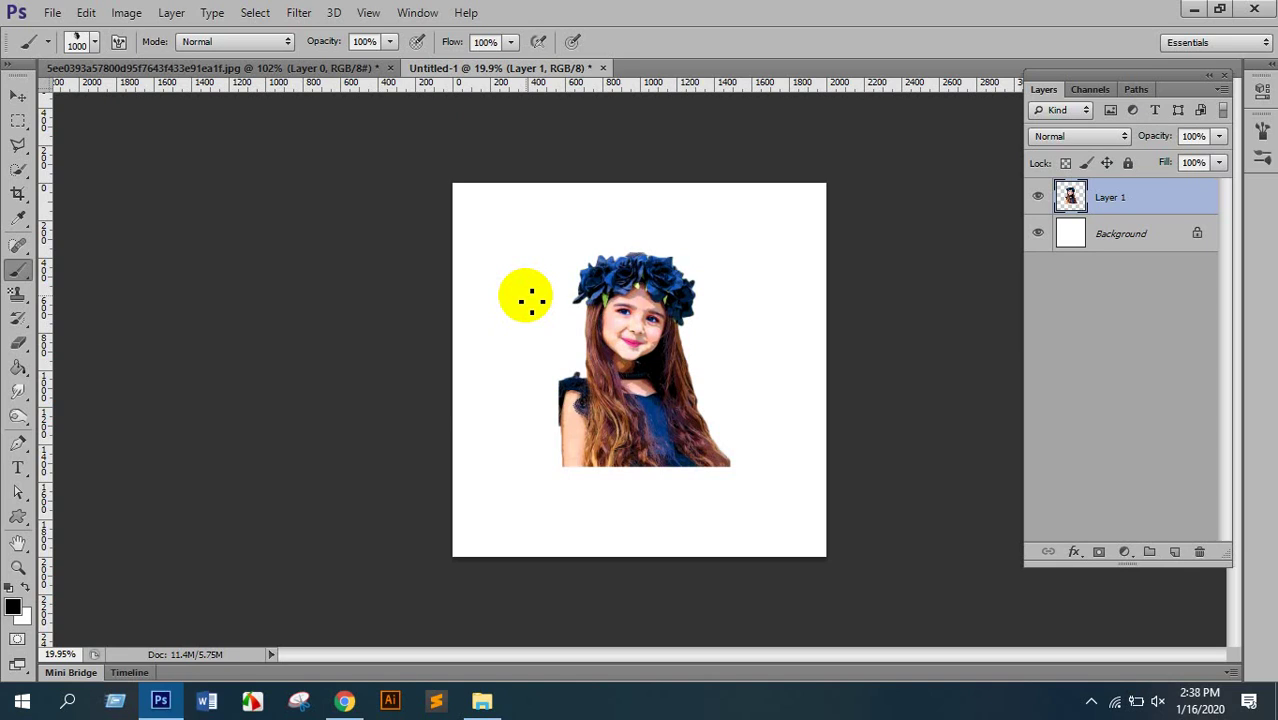
{"action": "key", "text": "bracketleft"}
{"action": "key", "text": "bracketright"}
{"action": "key", "text": "bracketright"}
{"action": "key", "text": "bracketright"}
{"action": "key", "text": "bracketright"}
{"action": "key", "text": "bracketright"}
{"action": "key", "text": "bracketright"}
{"action": "key", "text": "bracketright"}
{"action": "key", "text": "bracketright"}
{"action": "key", "text": "bracketright"}
{"action": "key", "text": "bracketright"}
{"action": "key", "text": "bracketright"}
{"action": "key", "text": "bracketright"}
{"action": "key", "text": "bracketright"}
{"action": "key", "text": "bracketright"}
{"action": "key", "text": "bracketleft"}
{"action": "key", "text": "bracketleft"}
{"action": "key", "text": "bracketleft"}
{"action": "key", "text": "bracketleft"}
{"action": "key", "text": "bracketleft"}
{"action": "key", "text": "bracketleft"}
{"action": "key", "text": "bracketleft"}
{"action": "key", "text": "bracketleft"}
{"action": "key", "text": "bracketleft"}
{"action": "key", "text": "bracketleft"}
{"action": "key", "text": "bracketleft"}
{"action": "key", "text": "bracketleft"}
{"action": "key", "text": "bracketleft"}
{"action": "key", "text": "bracketleft"}
{"action": "key", "text": "bracketleft"}
{"action": "key", "text": "bracketleft"}
{"action": "key", "text": "bracketleft"}
{"action": "key", "text": "bracketleft"}
{"action": "key", "text": "bracketleft"}
{"action": "key", "text": "bracketright"}
{"action": "key", "text": "bracketright"}
{"action": "key", "text": "bracketright"}
{"action": "key", "text": "bracketright"}
{"action": "key", "text": "bracketright"}
{"action": "key", "text": "bracketright"}
{"action": "key", "text": "bracketright"}
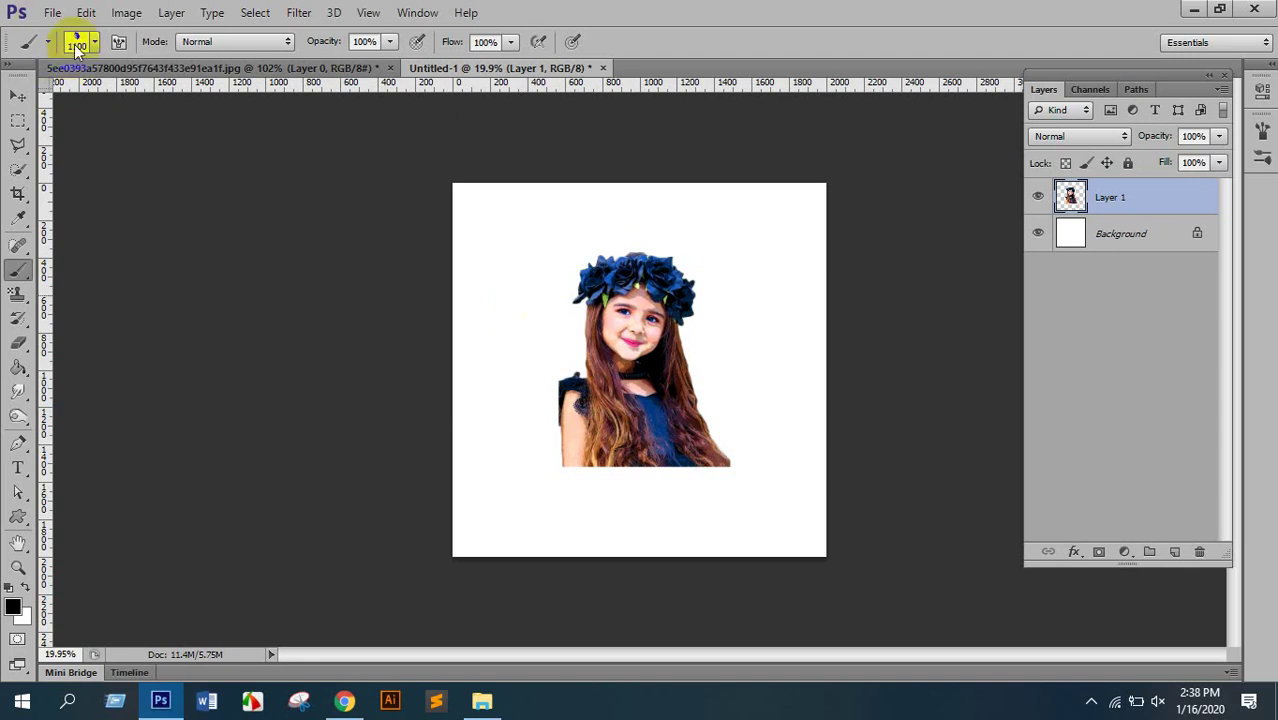
{"action": "key", "text": "bracketright"}
{"action": "key", "text": "bracketright"}
{"action": "key", "text": "bracketright"}
{"action": "key", "text": "bracketright"}
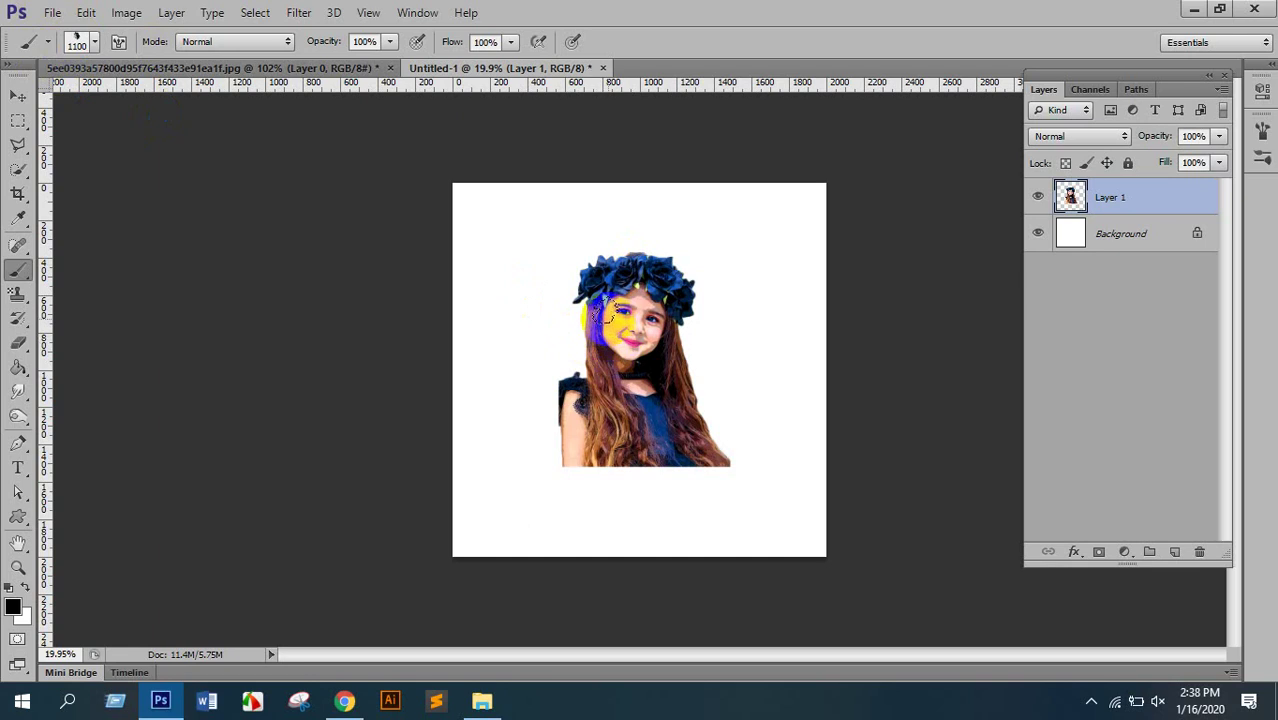
{"action": "key", "text": "bracketright"}
{"action": "key", "text": "bracketright"}
{"action": "key", "text": "bracketright"}
{"action": "key", "text": "bracketright"}
{"action": "key", "text": "bracketright"}
{"action": "key", "text": "bracketright"}
{"action": "key", "text": "bracketright"}
{"action": "key", "text": "bracketright"}
{"action": "key", "text": "bracketright"}
{"action": "key", "text": "bracketright"}
{"action": "key", "text": "bracketright"}
{"action": "key", "text": "bracketright"}
{"action": "key", "text": "bracketright"}
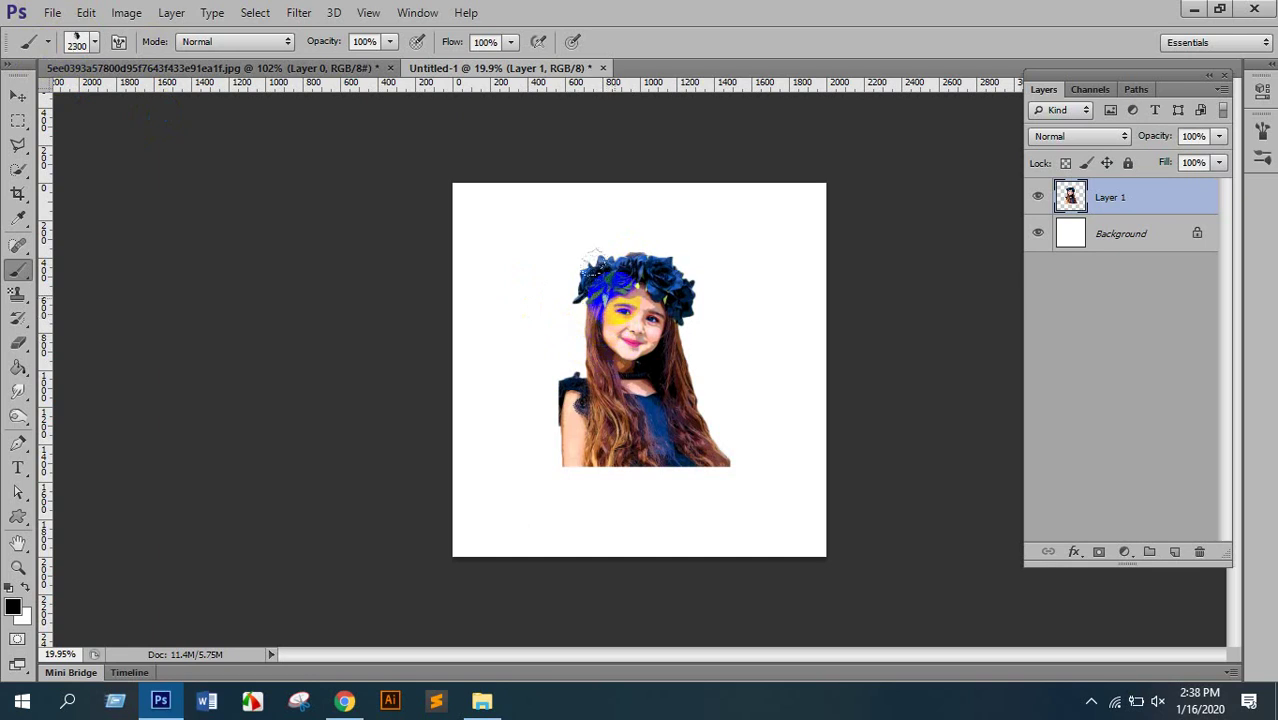
Enlarge the watercolor brush to 3400 px and add a new empty layer above the portrait layer.
{"action": "key", "text": "bracketright"}
{"action": "key", "text": "bracketright"}
{"action": "key", "text": "bracketright"}
{"action": "key", "text": "bracketright"}
{"action": "mouse_move", "coordinate": [412, 232]}
{"action": "left_mouse_down"}
{"action": "mouse_move", "coordinate": [505, 245]}
{"action": "mouse_move", "coordinate": [496, 240]}
{"action": "mouse_move", "coordinate": [542, 222]}
{"action": "mouse_move", "coordinate": [570, 240]}
{"action": "left_mouse_up"}
{"action": "key", "text": "bracketright"}
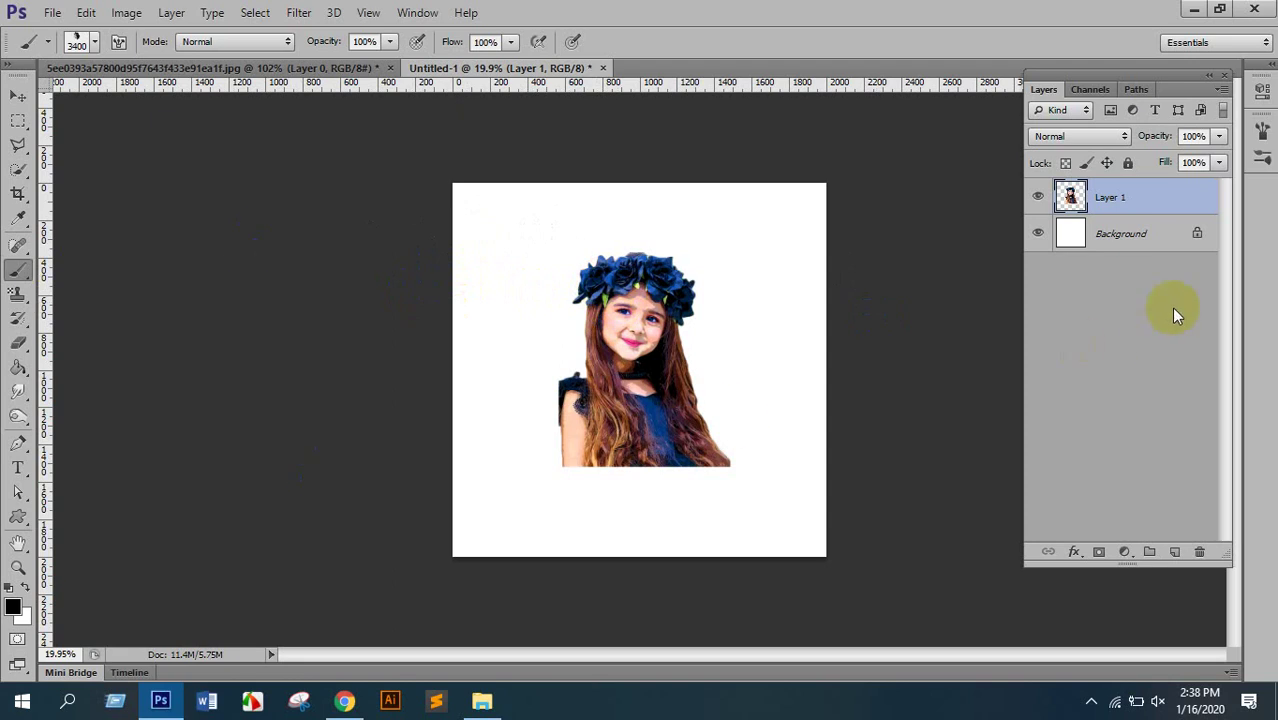
{"action": "left_click", "coordinate": [1175, 552]}
{"action": "left_click", "coordinate": [10, 607]}
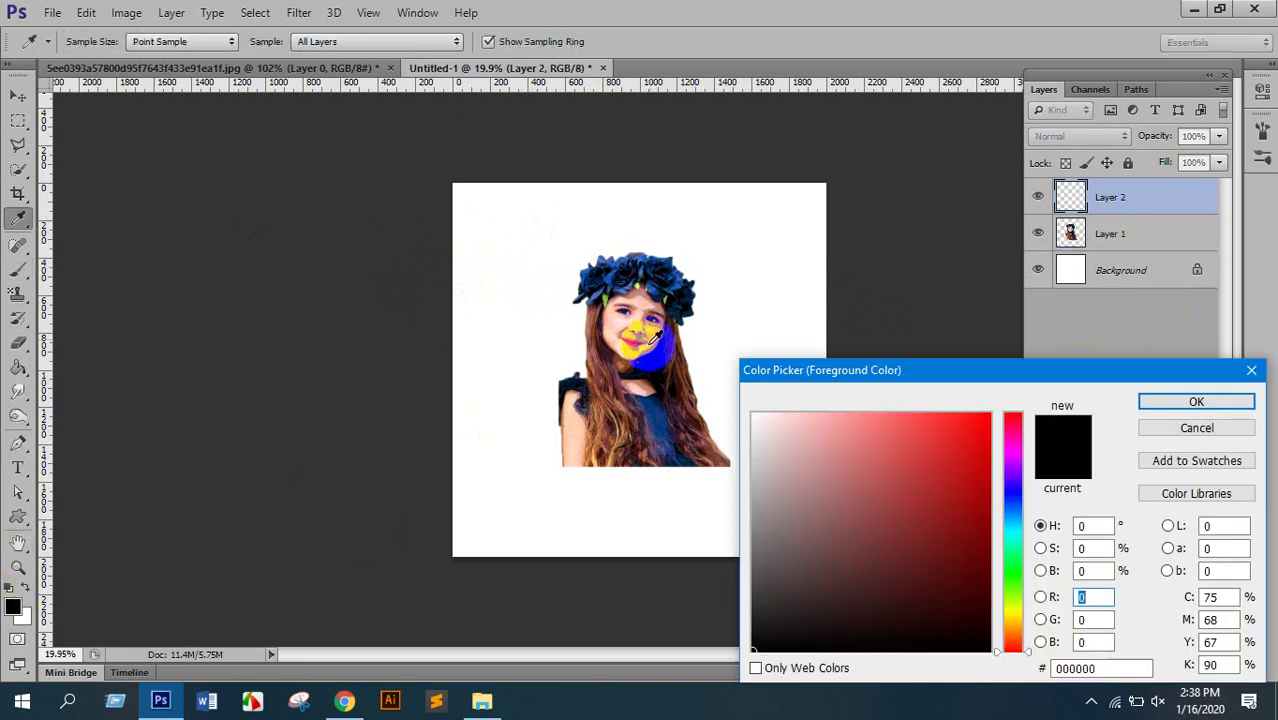
{"action": "left_click", "coordinate": [617, 272]}
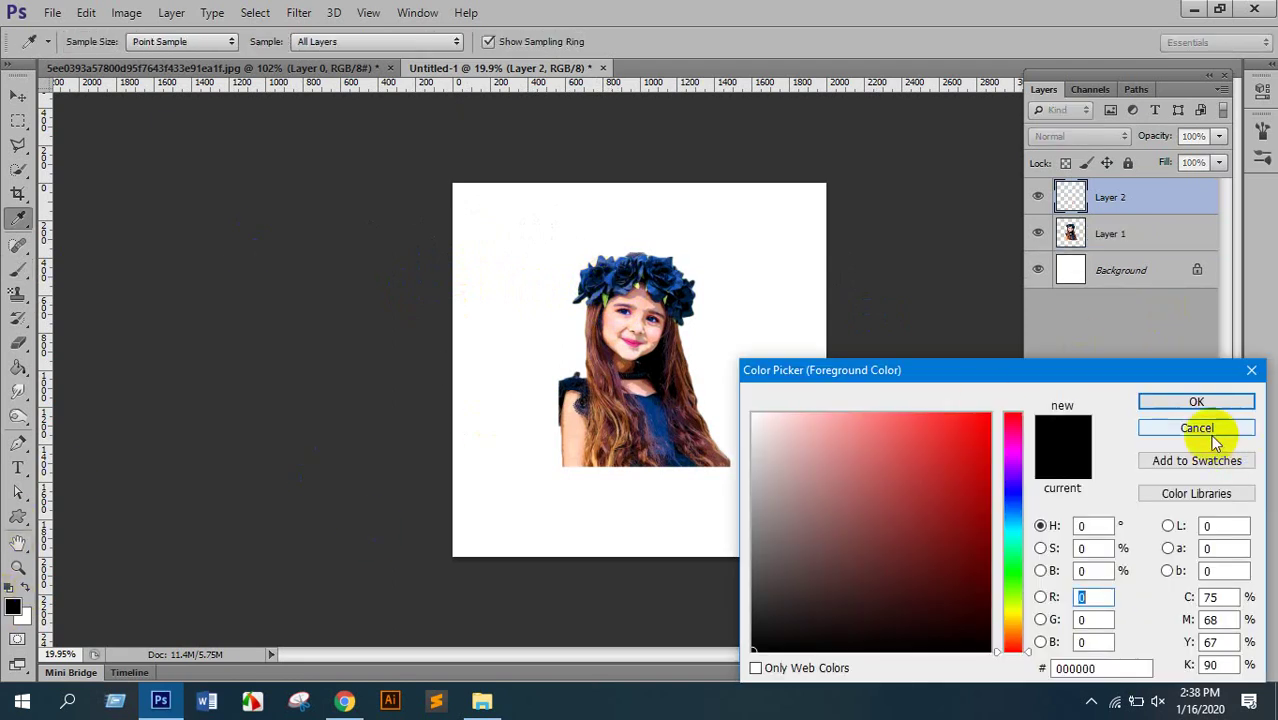
{"action": "left_click", "coordinate": [1196, 403]}
{"action": "key", "text": "d"}
Set the foreground color to a brightened blue sampled from the flower crown and paint a watercolor stain over the crown and face.
{"action": "left_click", "coordinate": [12, 608]}
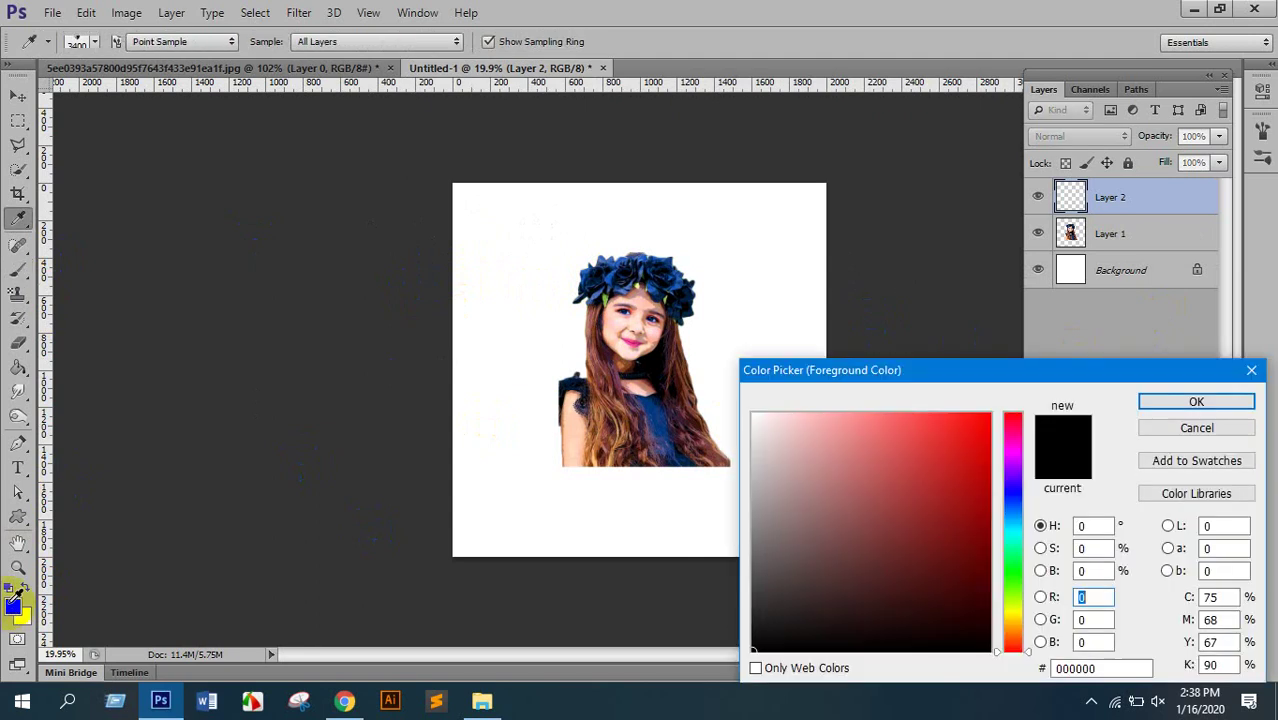
{"action": "left_click_drag", "start_coordinate": [935, 374], "coordinate": [982, 194]}
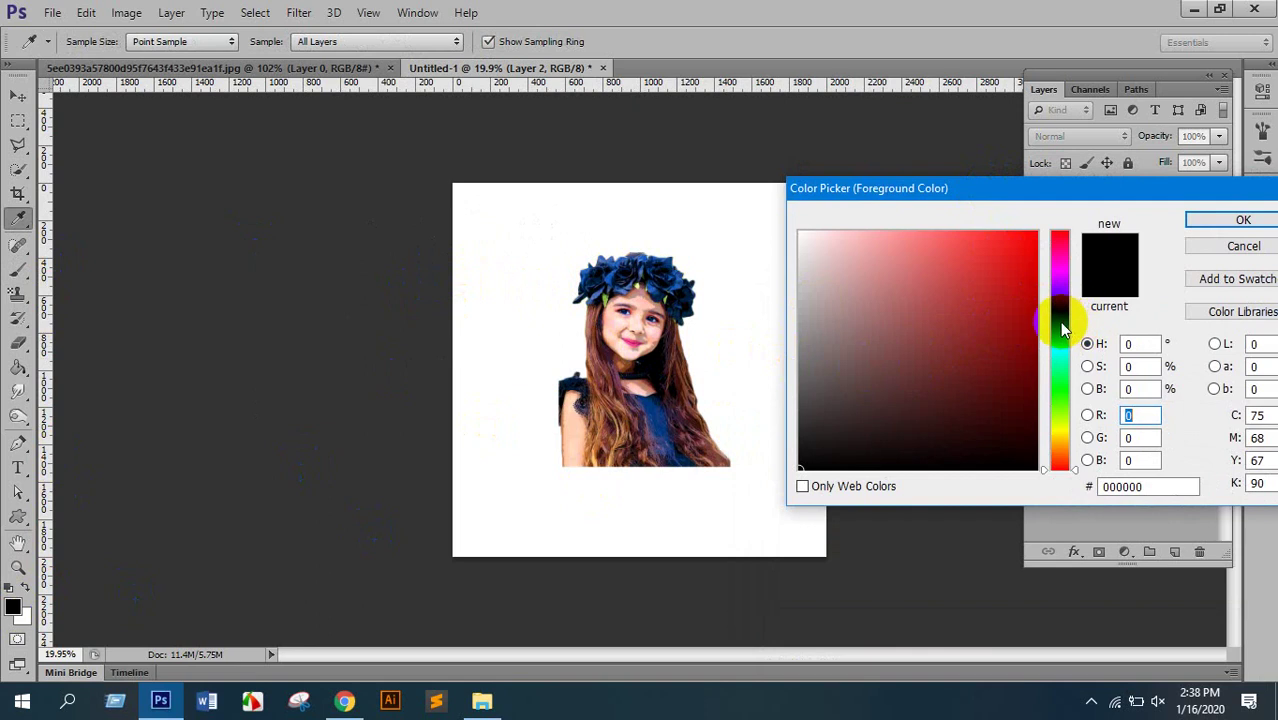
{"action": "left_click", "coordinate": [620, 252]}
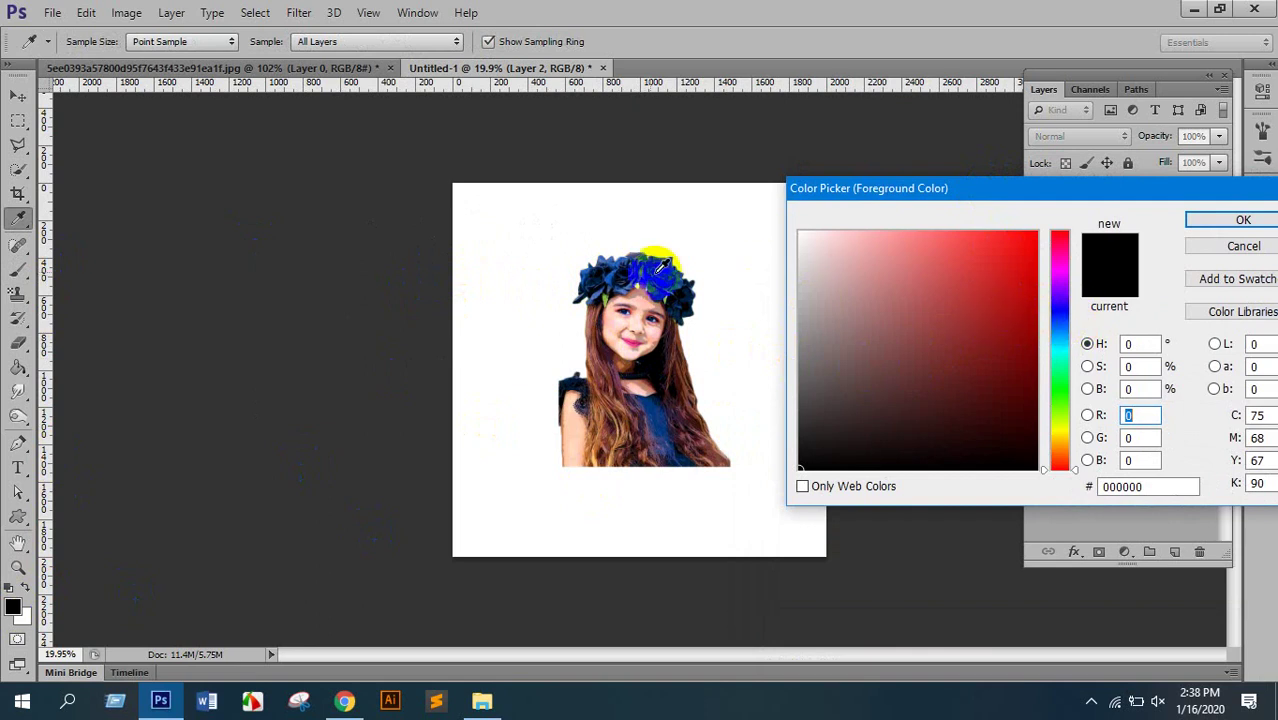
{"action": "left_click", "coordinate": [606, 250]}
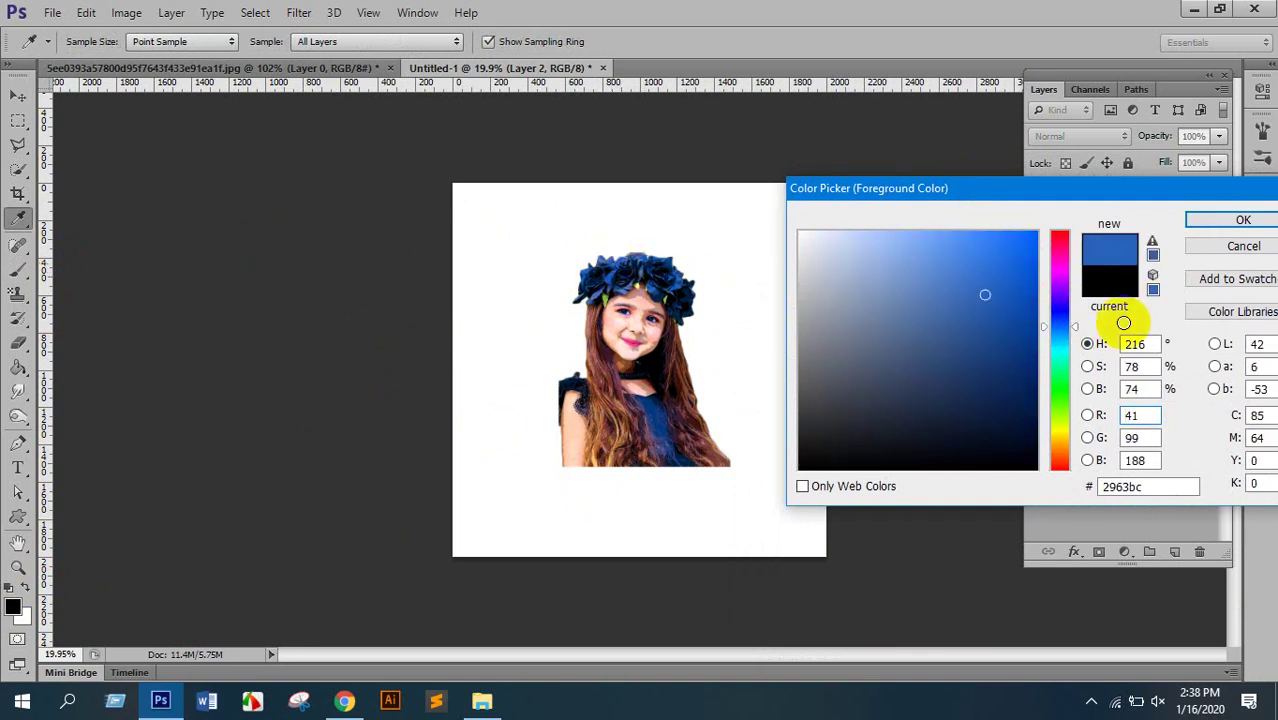
{"action": "left_click", "coordinate": [985, 289]}
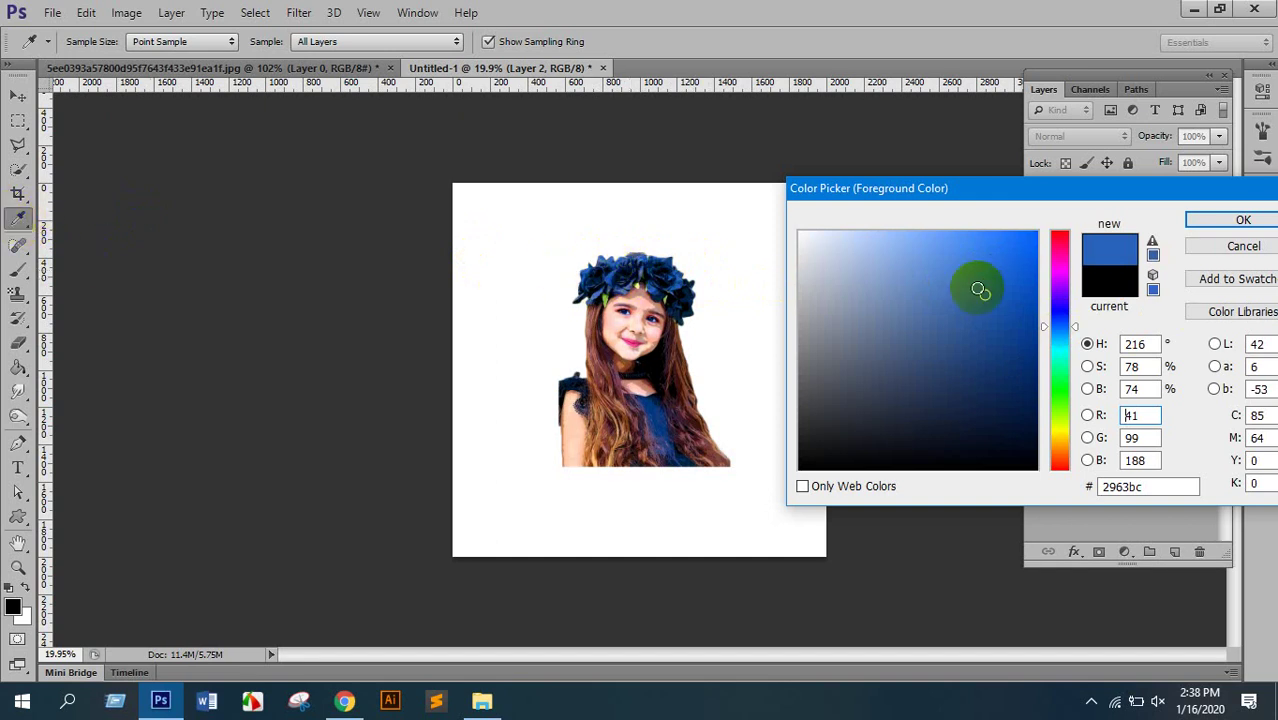
{"action": "left_click_drag", "start_coordinate": [979, 290], "coordinate": [1018, 245]}
{"action": "left_click", "coordinate": [1243, 220]}
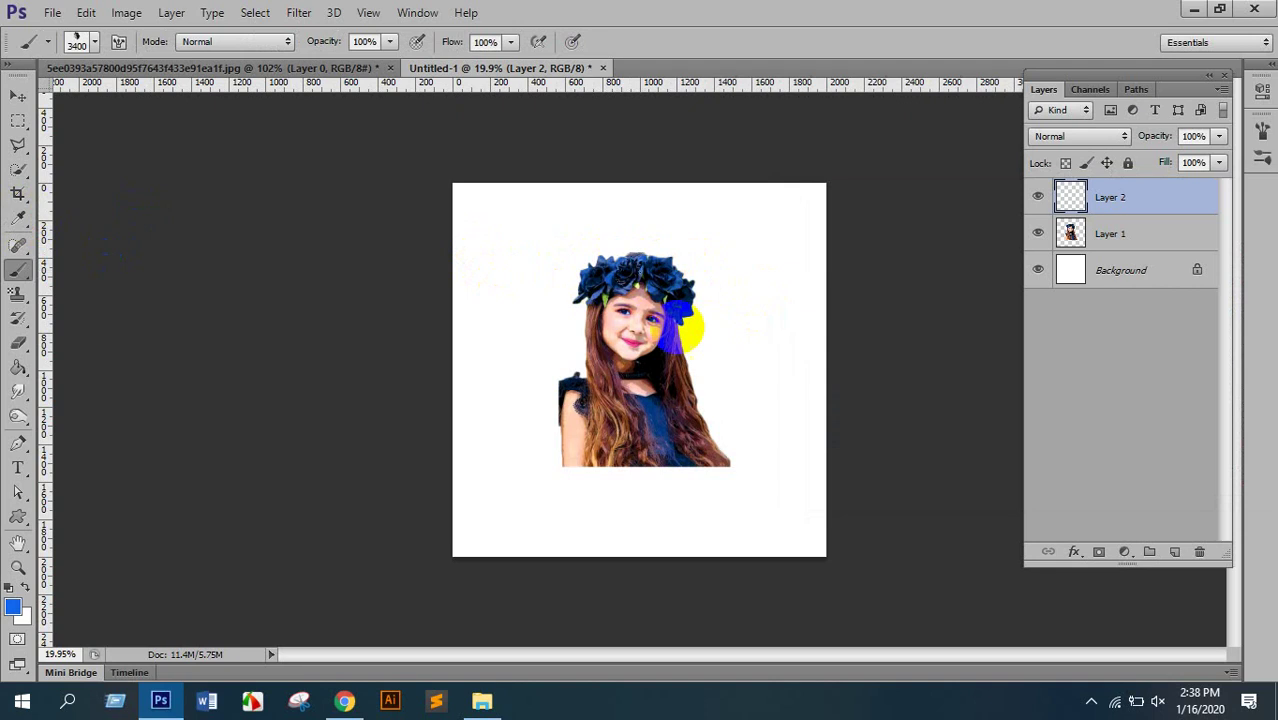
{"action": "mouse_move", "coordinate": [688, 330]}
{"action": "left_mouse_down"}
{"action": "mouse_move", "coordinate": [615, 290]}
{"action": "mouse_move", "coordinate": [568, 242]}
{"action": "mouse_move", "coordinate": [622, 300]}
{"action": "mouse_move", "coordinate": [612, 375]}
{"action": "mouse_move", "coordinate": [514, 350]}
{"action": "left_mouse_up"}
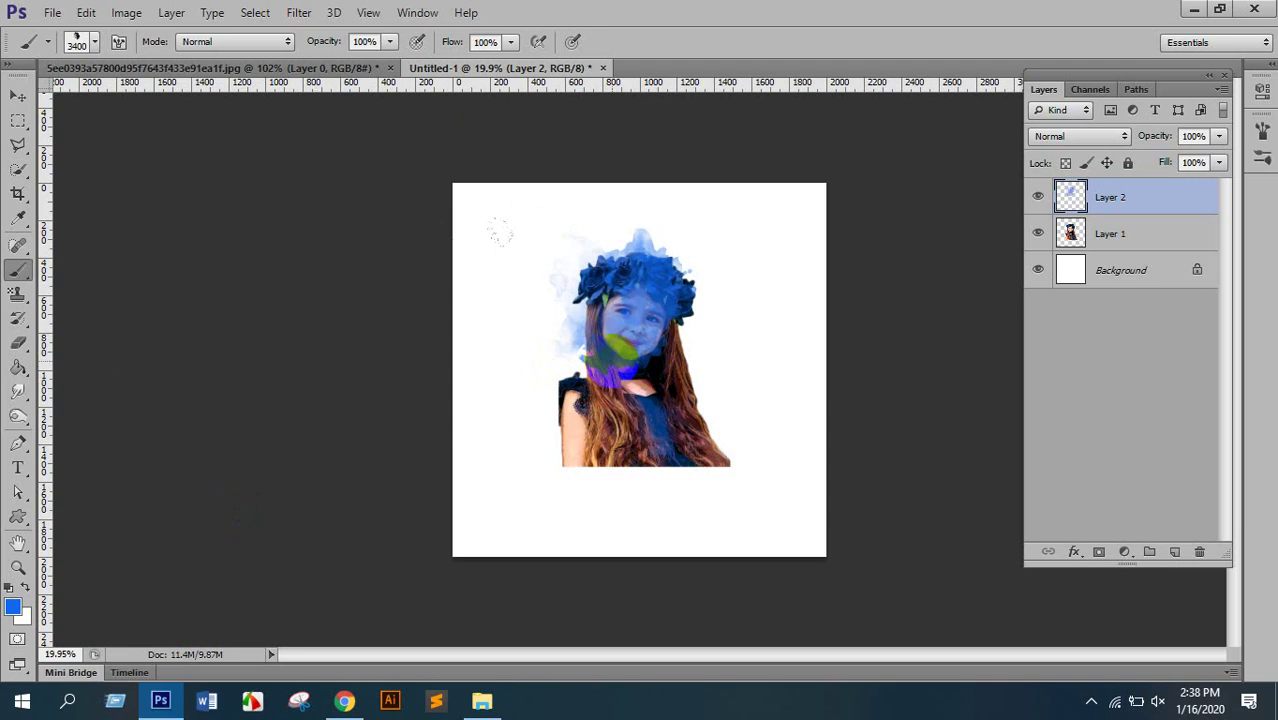
Reduce the watercolor brush size to 2500 px.
{"action": "scroll", "coordinate": [620, 380], "scroll_direction": "up", "scroll_amount": 1}
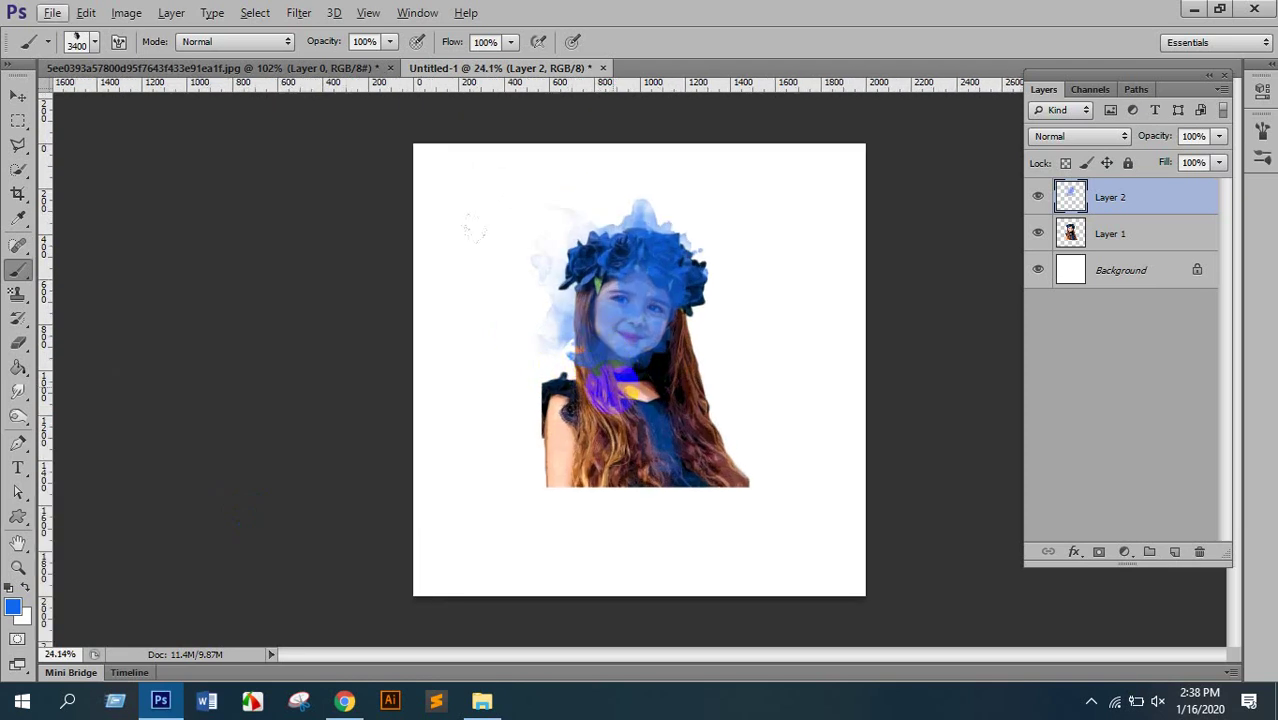
{"action": "key", "text": "bracketleft"}
{"action": "key", "text": "bracketleft"}
{"action": "key", "text": "bracketleft"}
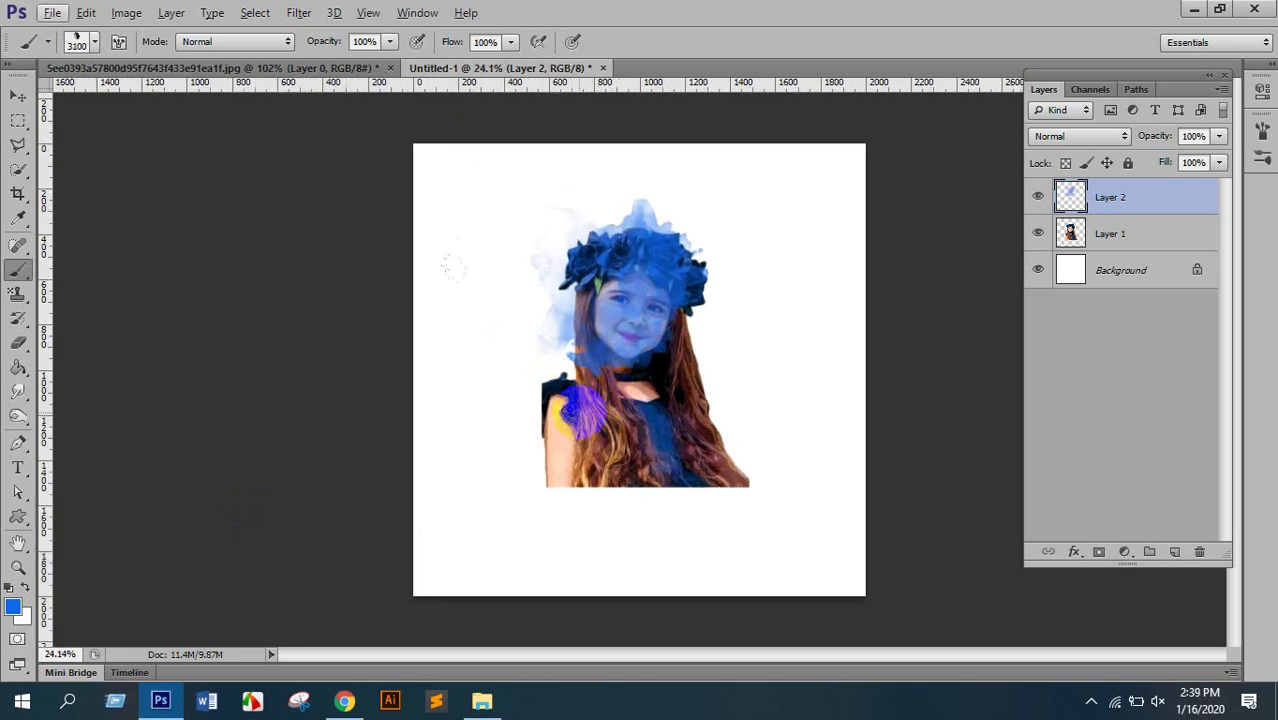
{"action": "key", "text": "bracketleft"}
{"action": "key", "text": "bracketleft"}
{"action": "key", "text": "bracketleft"}
{"action": "scroll", "coordinate": [598, 408], "scroll_direction": "up", "scroll_amount": 4}
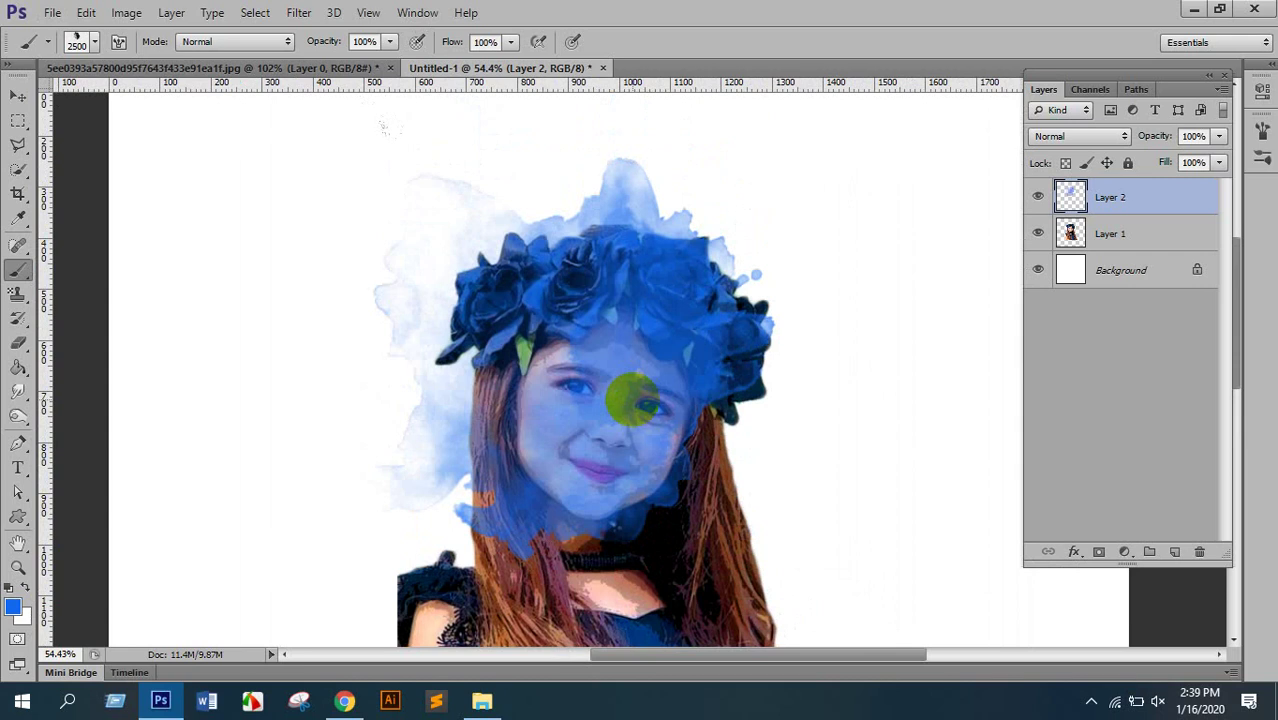
{"action": "scroll", "coordinate": [616, 471], "scroll_direction": "up", "scroll_amount": 2}
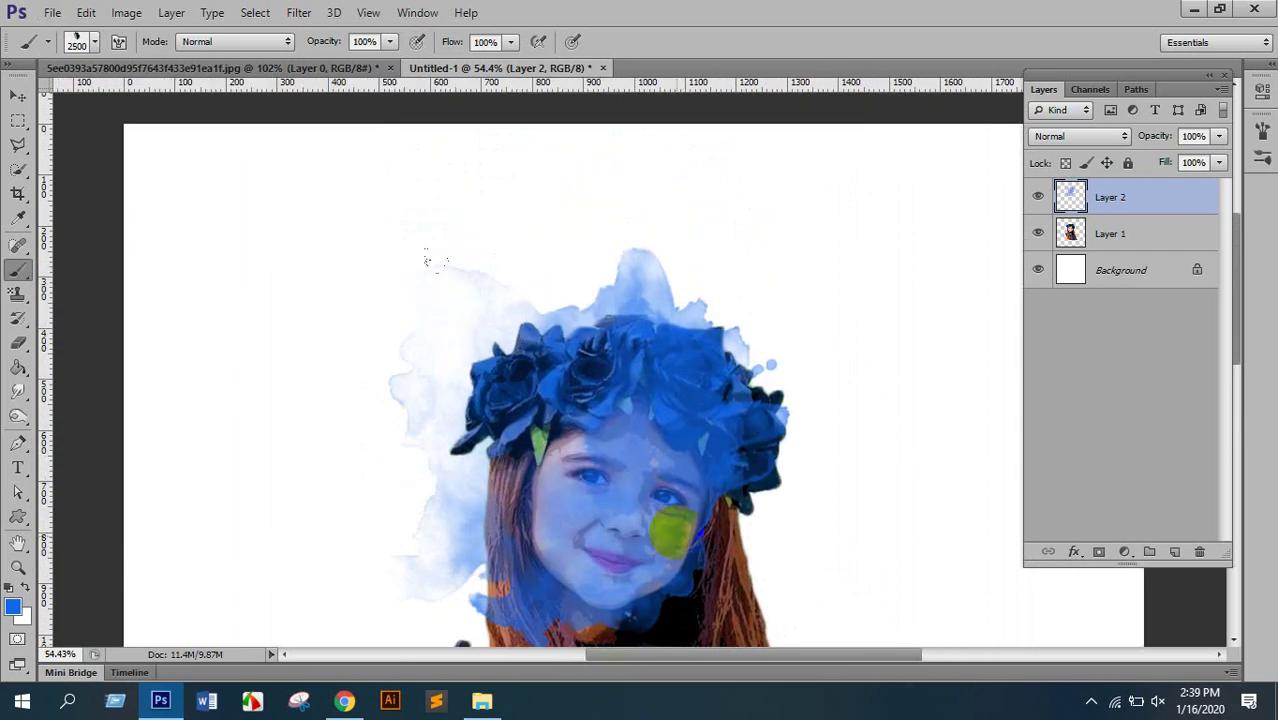
{"action": "scroll", "coordinate": [856, 608], "scroll_direction": "up", "scroll_amount": 2}
{"action": "scroll", "coordinate": [861, 612], "scroll_direction": "up", "scroll_amount": 1}
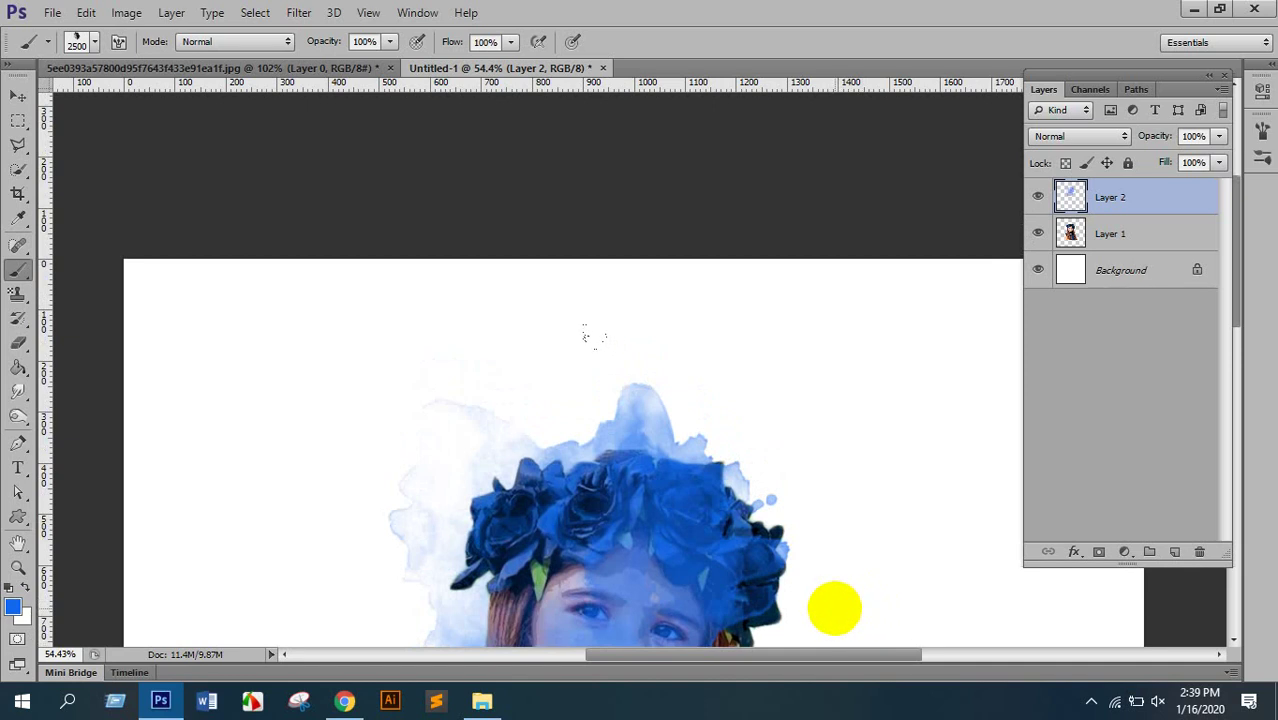
{"action": "scroll", "coordinate": [656, 485], "scroll_direction": "down", "scroll_amount": 5}
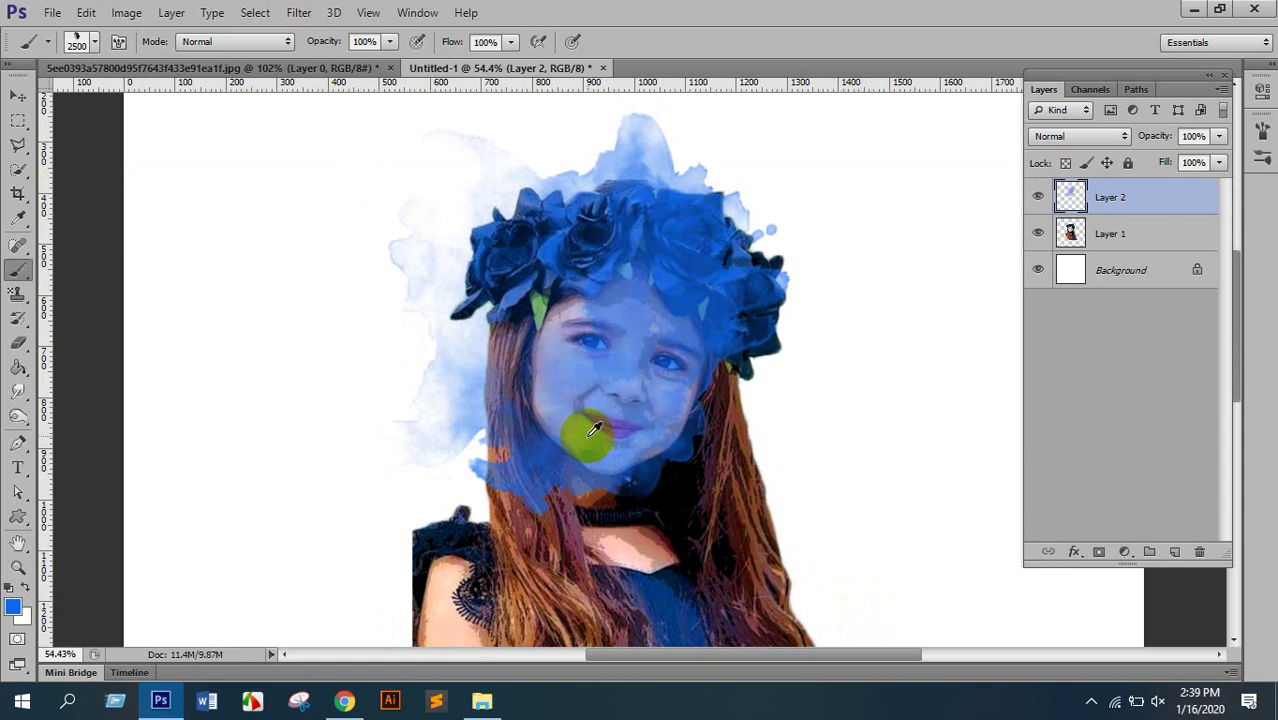
{"action": "scroll", "coordinate": [585, 434], "scroll_direction": "down", "scroll_amount": 3}
Set the foreground color to red ff0000 and paint over the girl's shoulder and lower hair with the brush at 1800 px.
{"action": "left_click", "coordinate": [13, 605]}
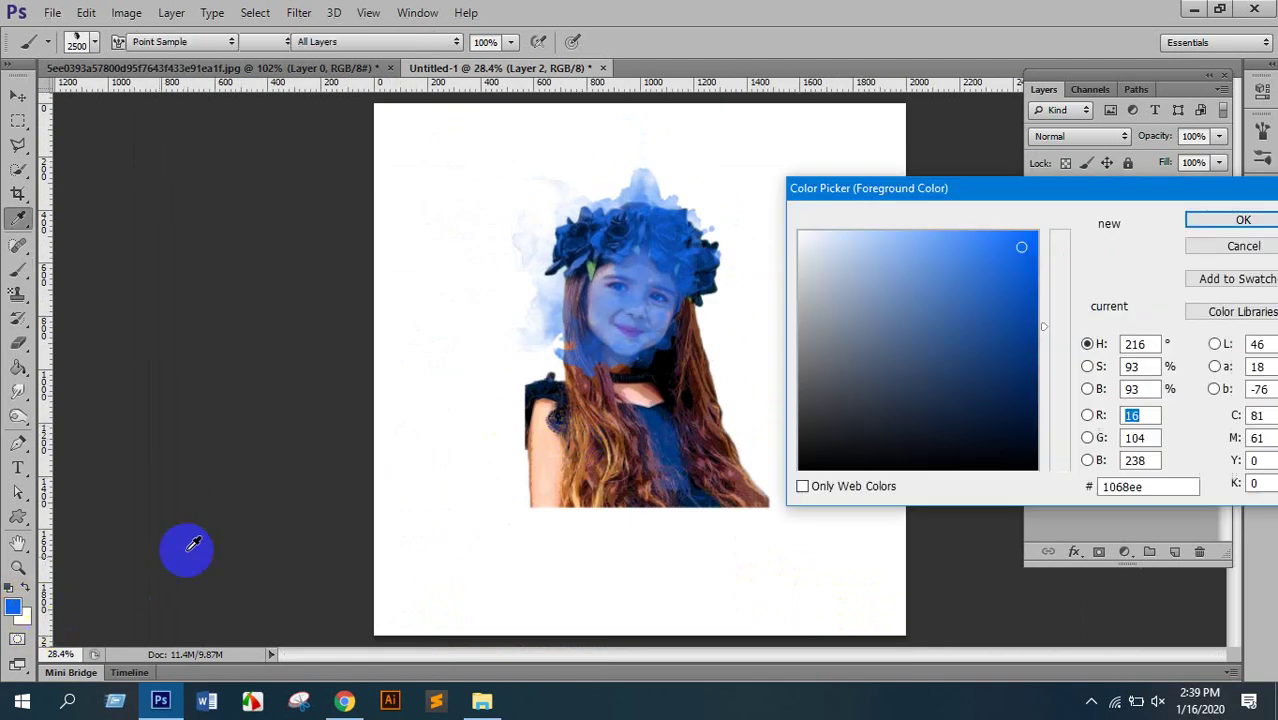
{"action": "left_click_drag", "start_coordinate": [1072, 264], "coordinate": [1060, 232]}
{"action": "left_click", "coordinate": [1036, 233]}
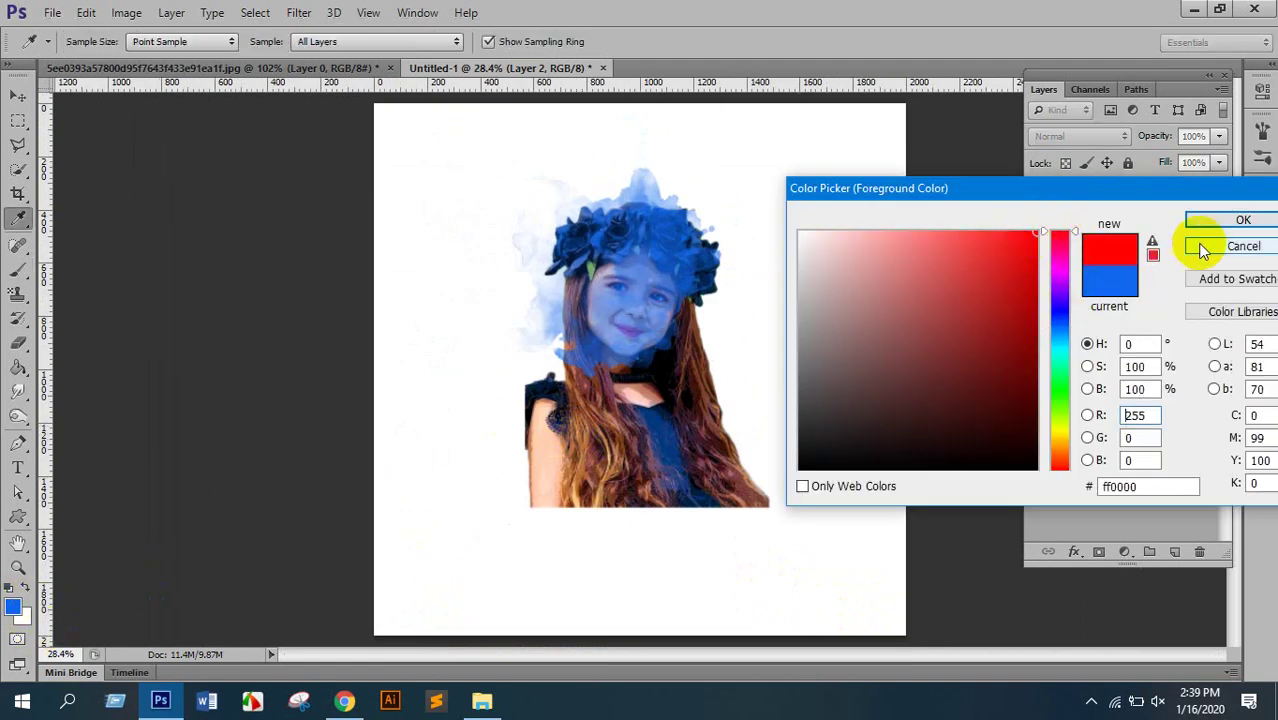
{"action": "left_click", "coordinate": [1243, 219]}
{"action": "left_click_drag", "start_coordinate": [565, 415], "coordinate": [605, 455]}
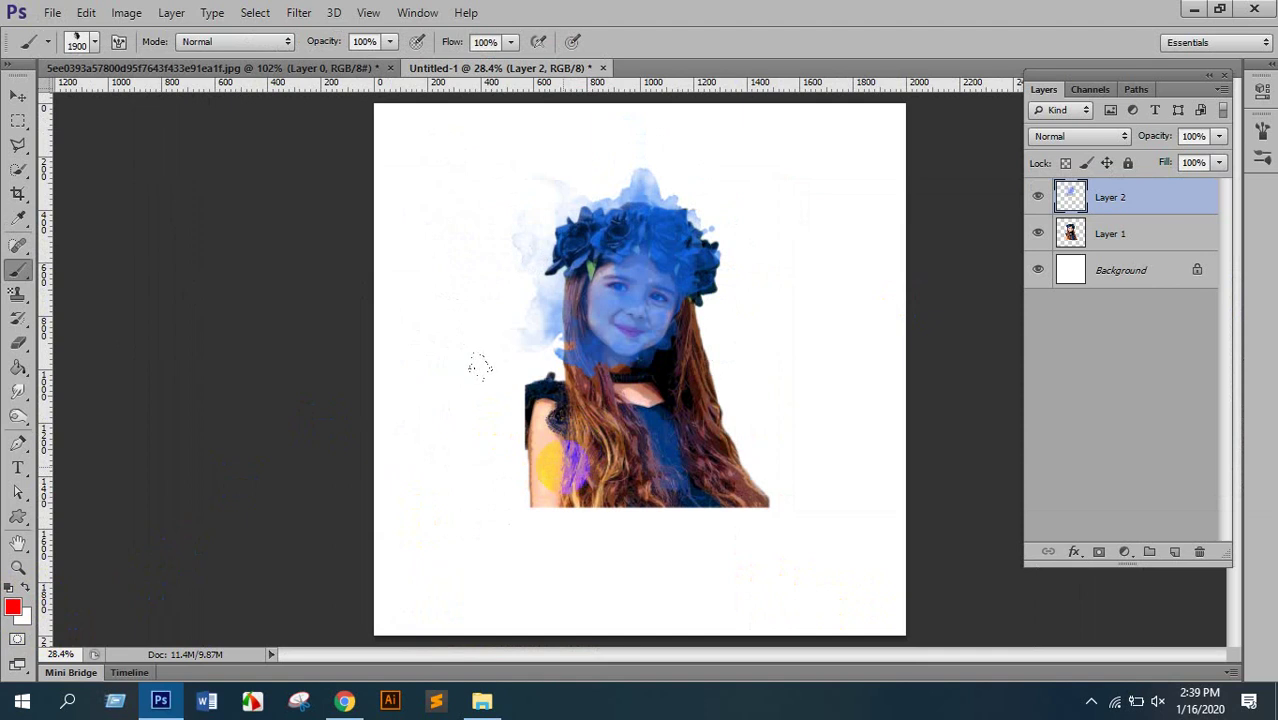
{"action": "left_click_drag", "start_coordinate": [481, 364], "coordinate": [570, 460]}
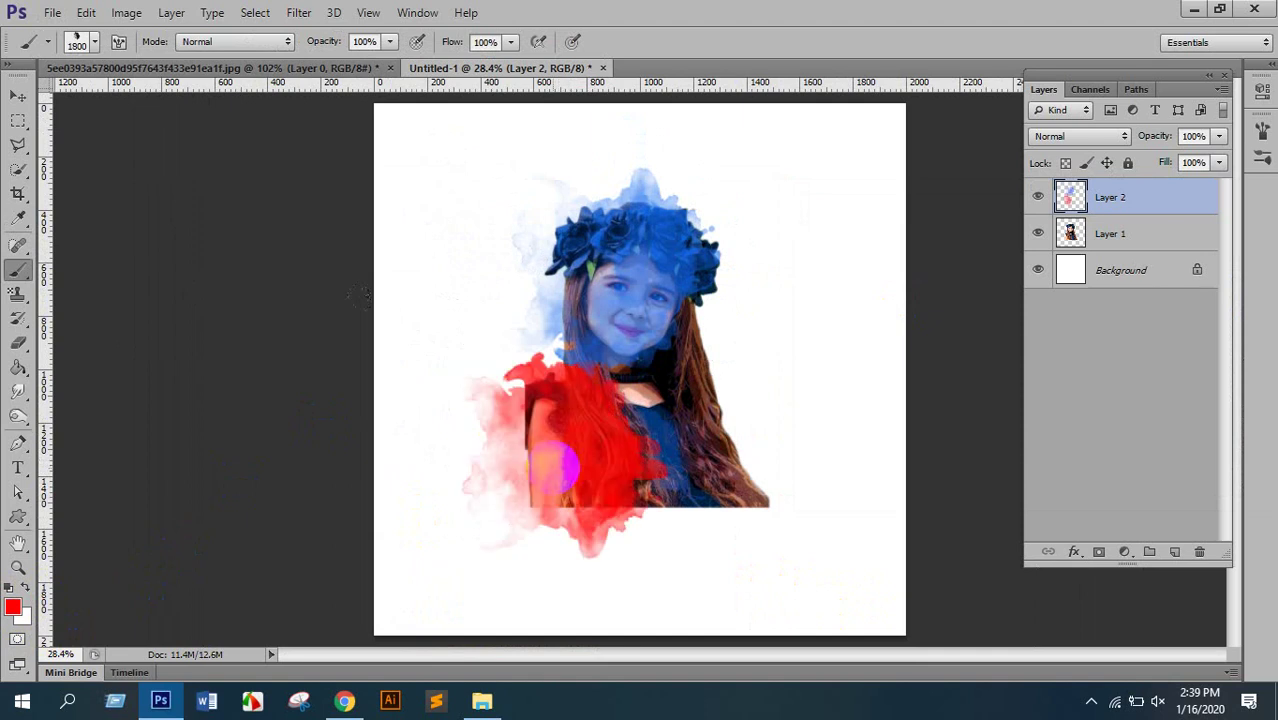
Set the foreground color to yellow fffc00.
{"action": "left_click", "coordinate": [13, 605]}
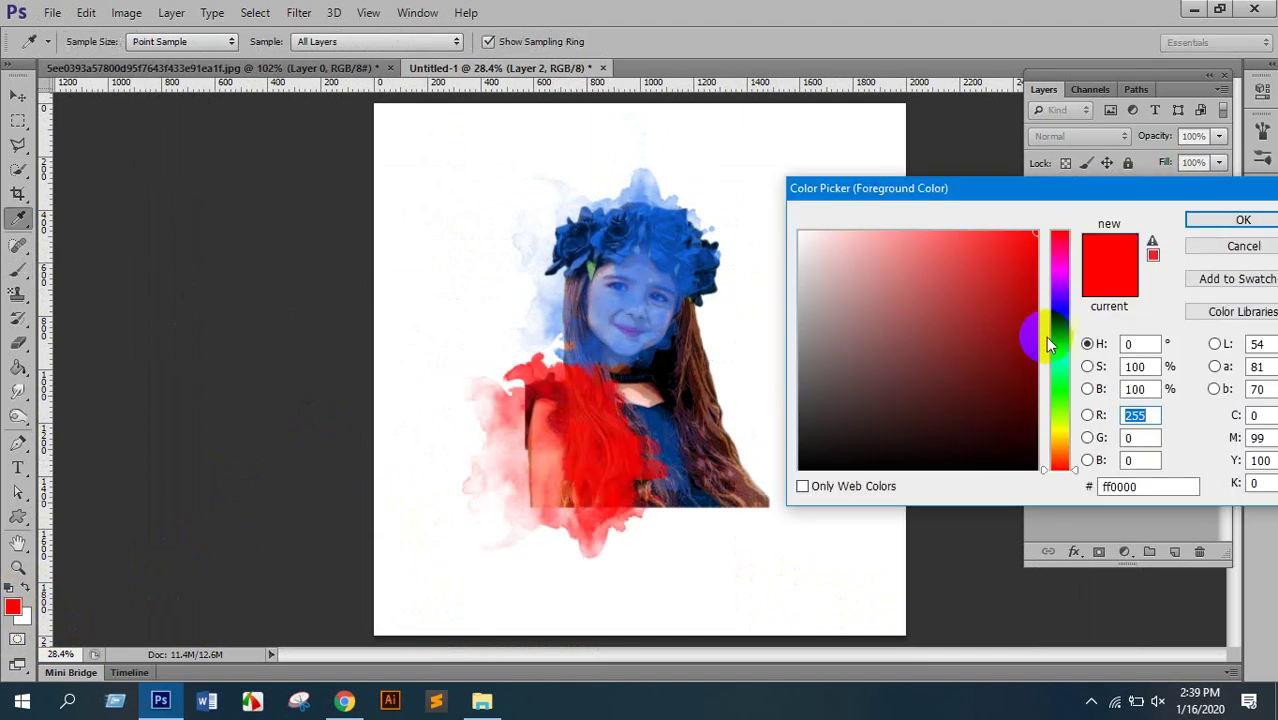
{"action": "mouse_move", "coordinate": [1060, 350]}
{"action": "left_mouse_down"}
{"action": "mouse_move", "coordinate": [1063, 447]}
{"action": "mouse_move", "coordinate": [1062, 433]}
{"action": "left_mouse_up"}
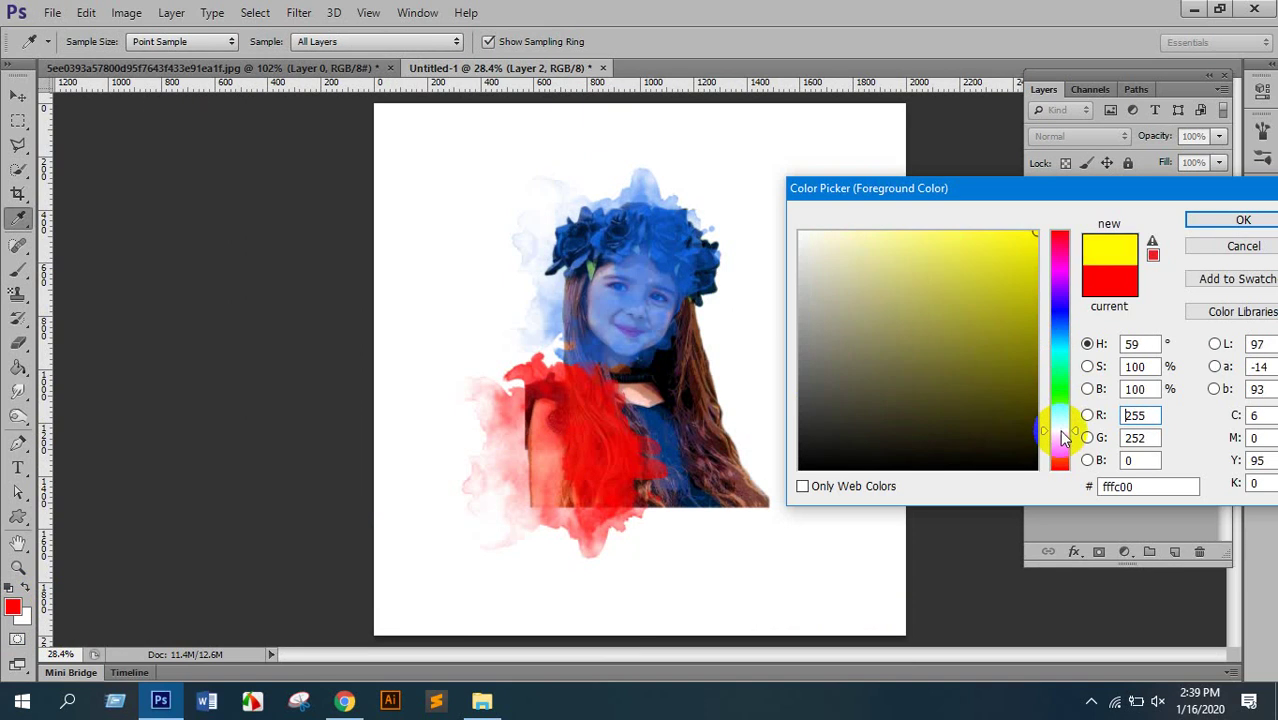
{"action": "left_click", "coordinate": [1225, 220]}
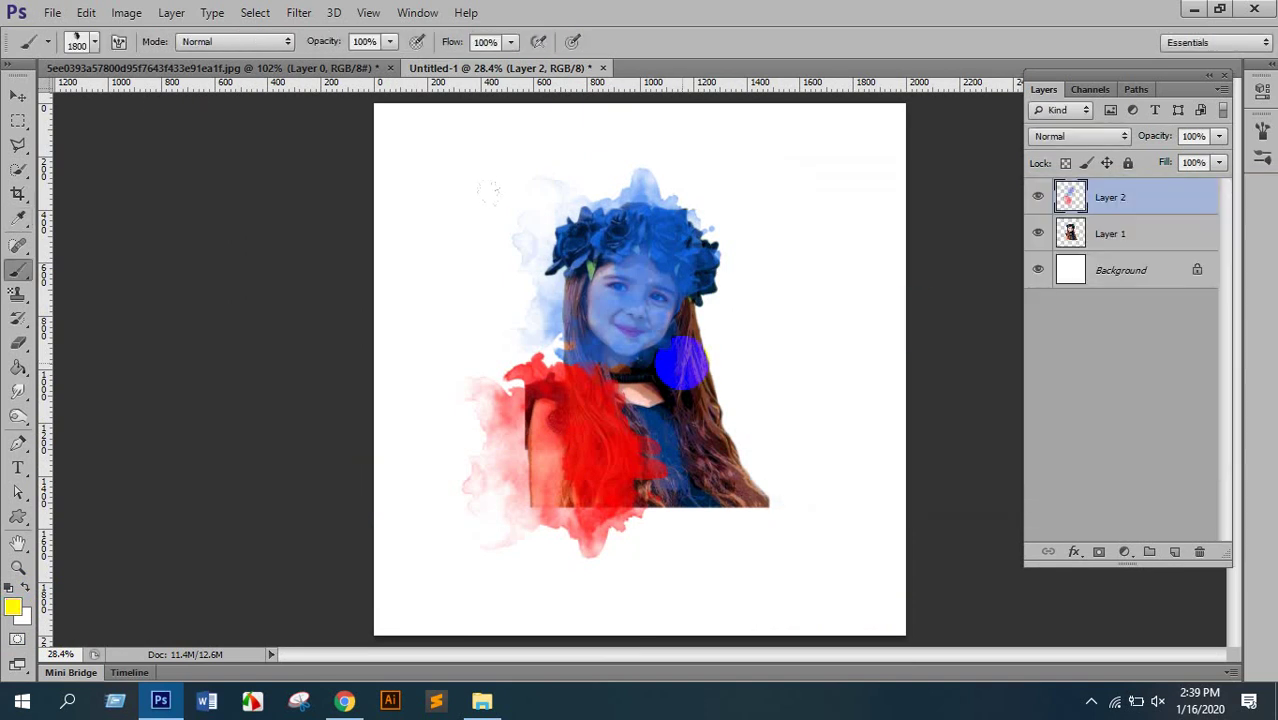
Reduce the brush to 800 px and paint yellow over the face, the hair beside it and the upper edge of the red stain.
{"action": "key", "text": "bracketleft"}
{"action": "key", "text": "bracketleft"}
{"action": "key", "text": "bracketleft"}
{"action": "key", "text": "bracketleft"}
{"action": "key", "text": "bracketleft"}
{"action": "key", "text": "bracketleft"}
{"action": "key", "text": "bracketleft"}
{"action": "key", "text": "bracketleft"}
{"action": "key", "text": "bracketleft"}
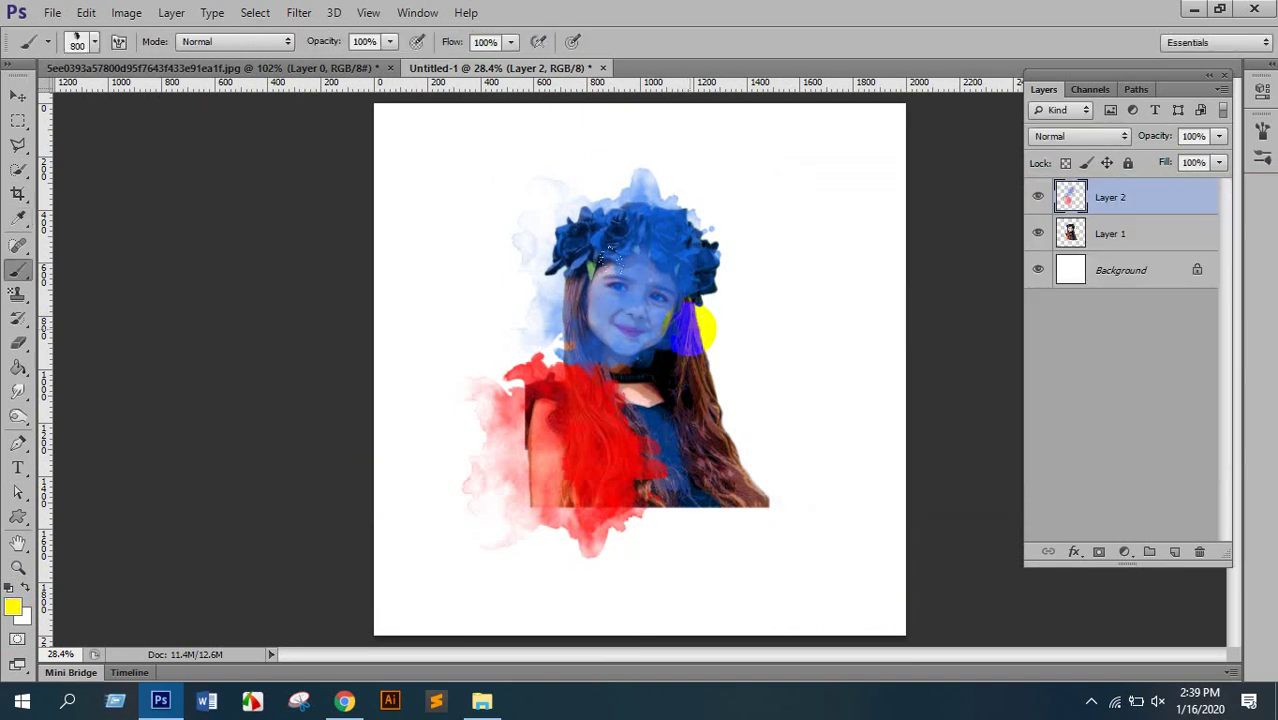
{"action": "left_click_drag", "start_coordinate": [683, 350], "coordinate": [604, 255]}
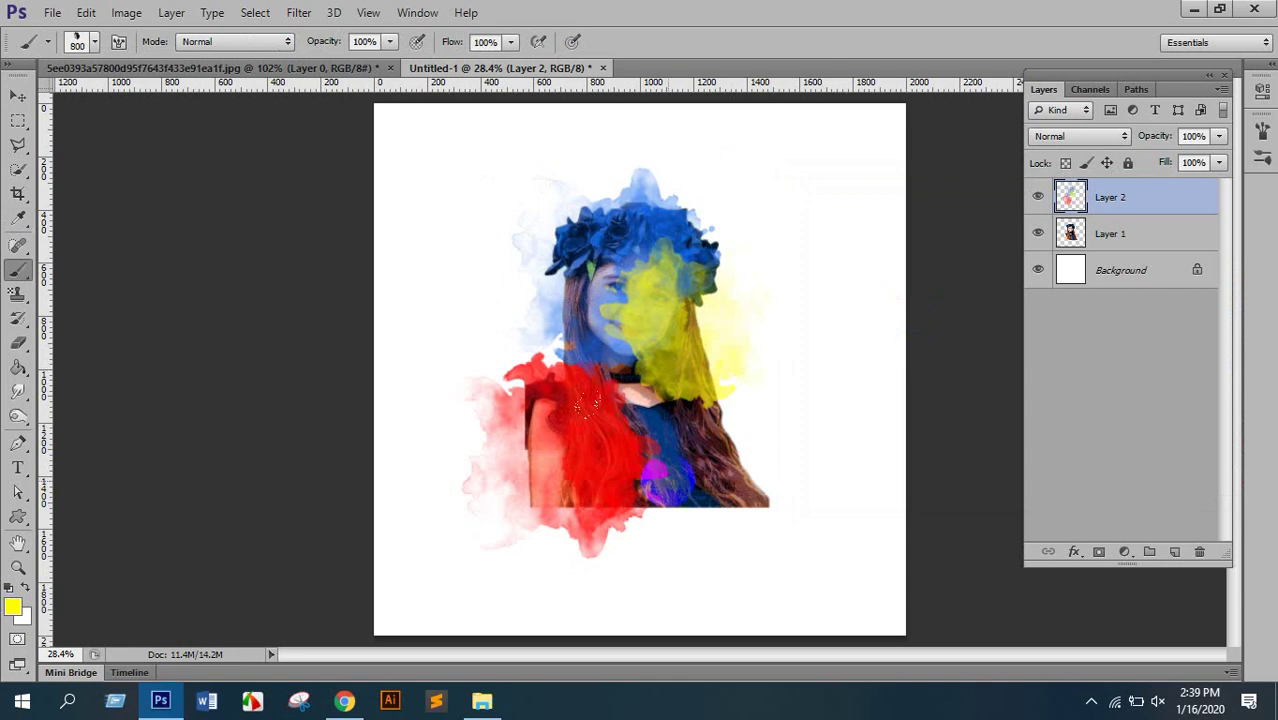
{"action": "left_click_drag", "start_coordinate": [605, 405], "coordinate": [600, 345]}
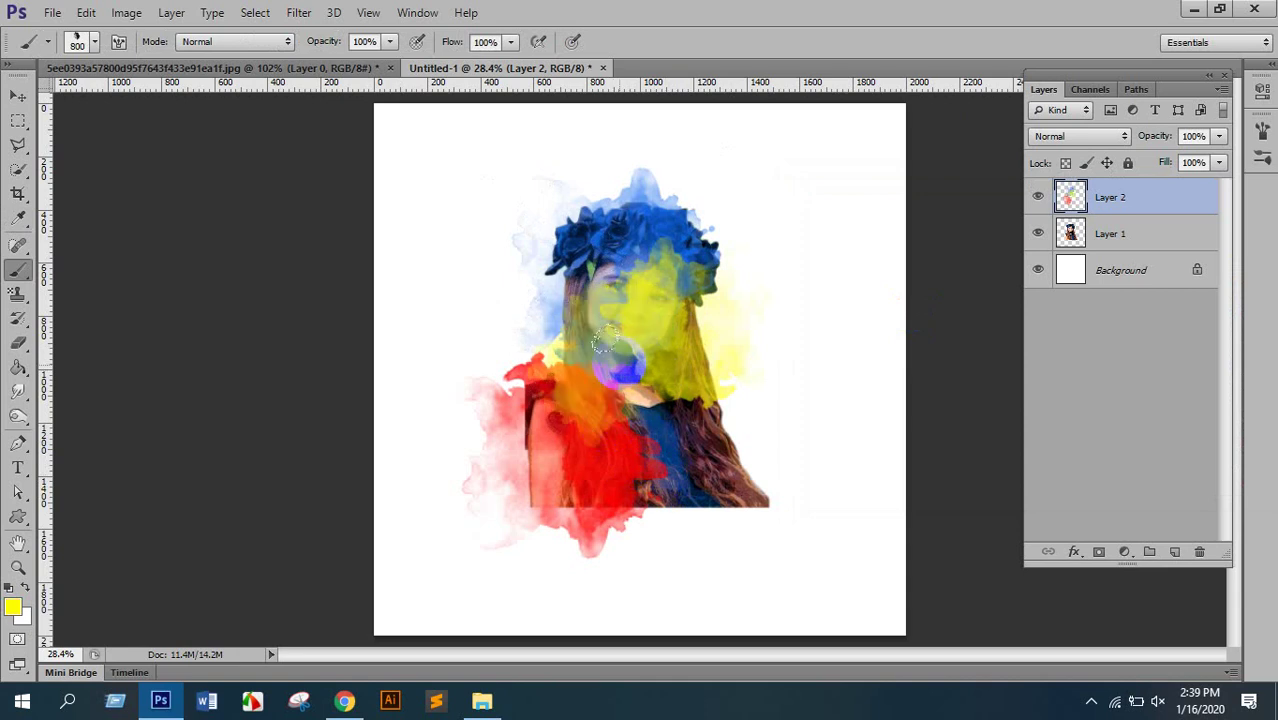
Set the foreground color to orange and paint over the dress and the long hair down to its ends.
{"action": "left_click", "coordinate": [10, 604]}
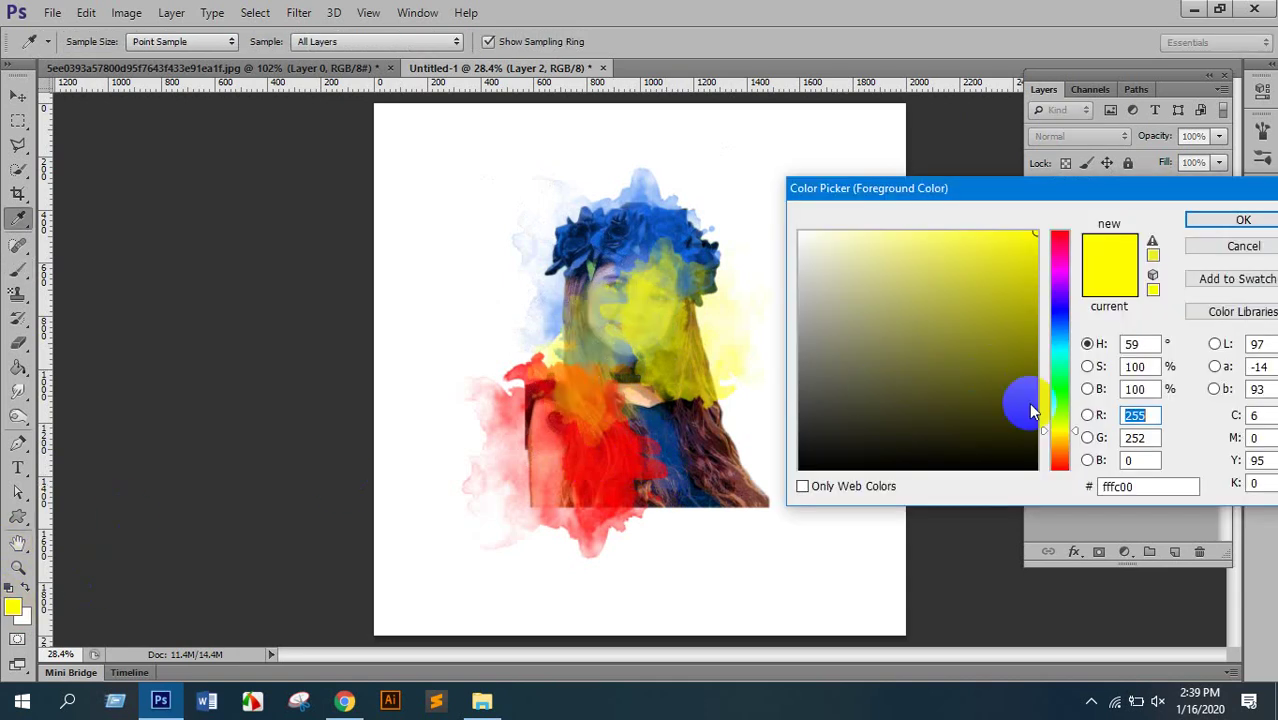
{"action": "left_click_drag", "start_coordinate": [1062, 342], "coordinate": [1062, 452]}
{"action": "left_click", "coordinate": [1243, 220]}
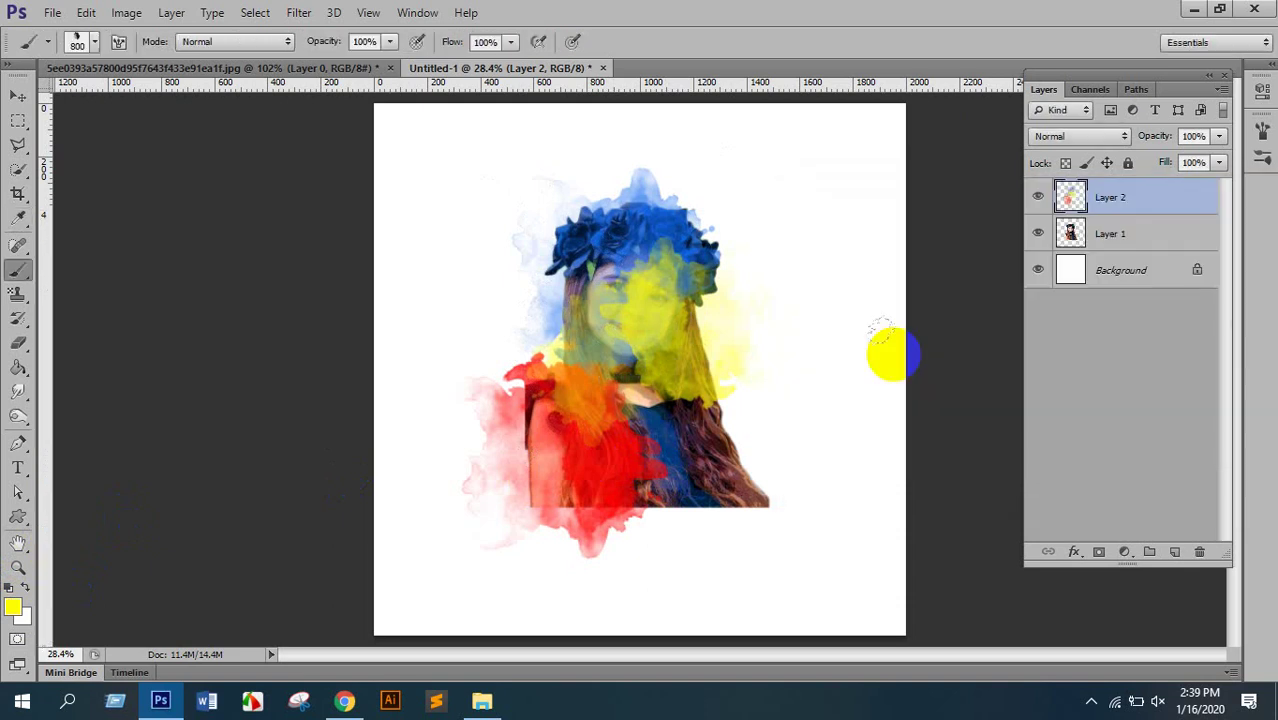
{"action": "left_click", "coordinate": [668, 438]}
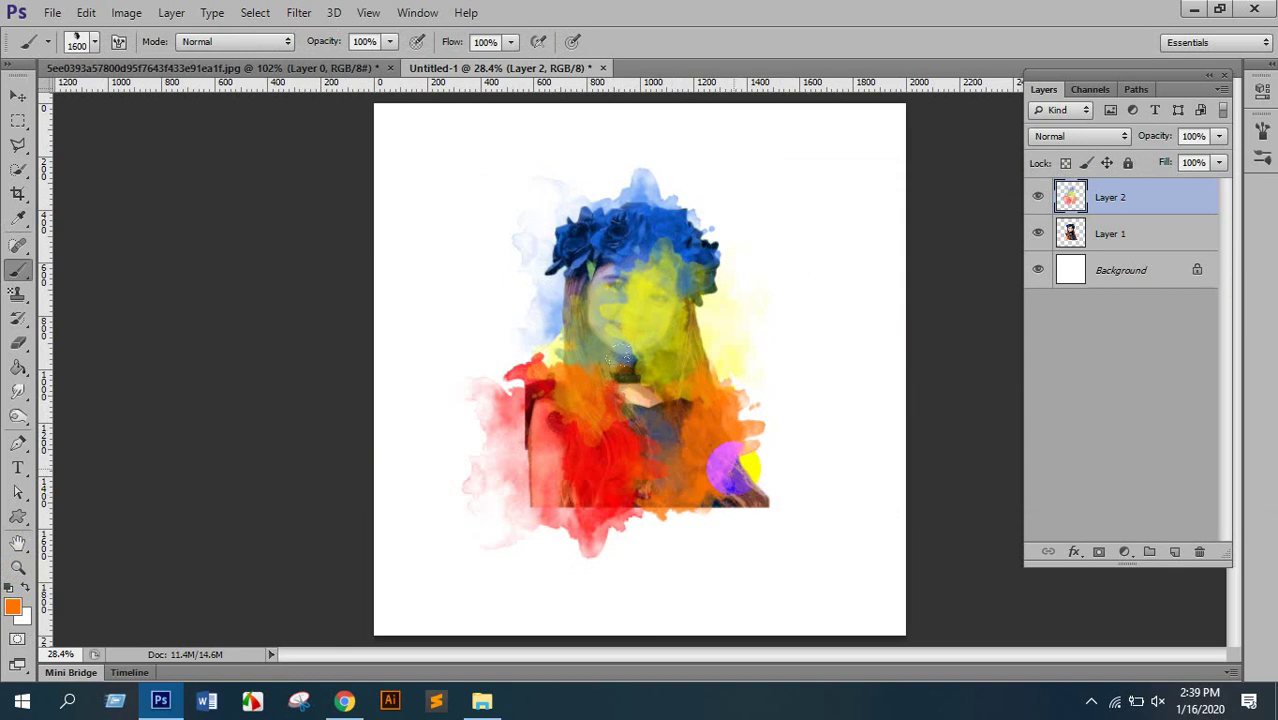
{"action": "left_click_drag", "start_coordinate": [712, 450], "coordinate": [768, 495]}
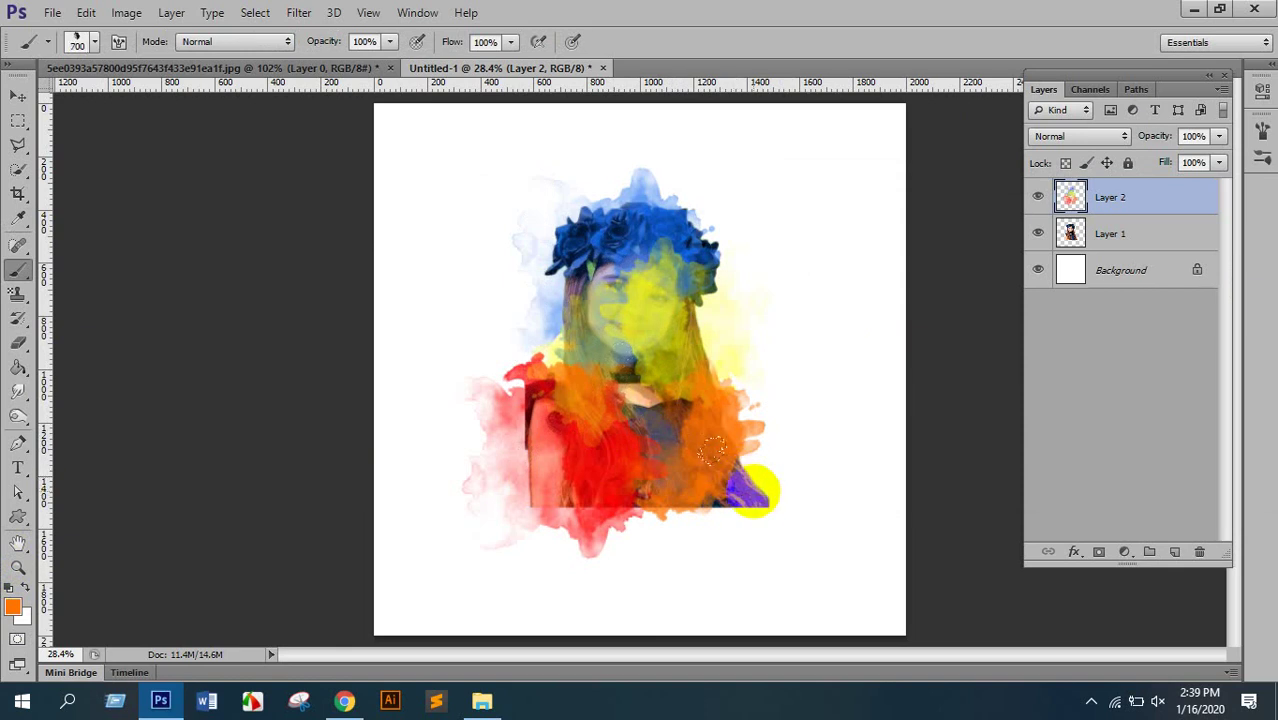
Set the foreground color to light blue 00baff and paint over the lower dress, the hair ends and the flower crown at 700 px.
{"action": "left_click", "coordinate": [13, 606]}
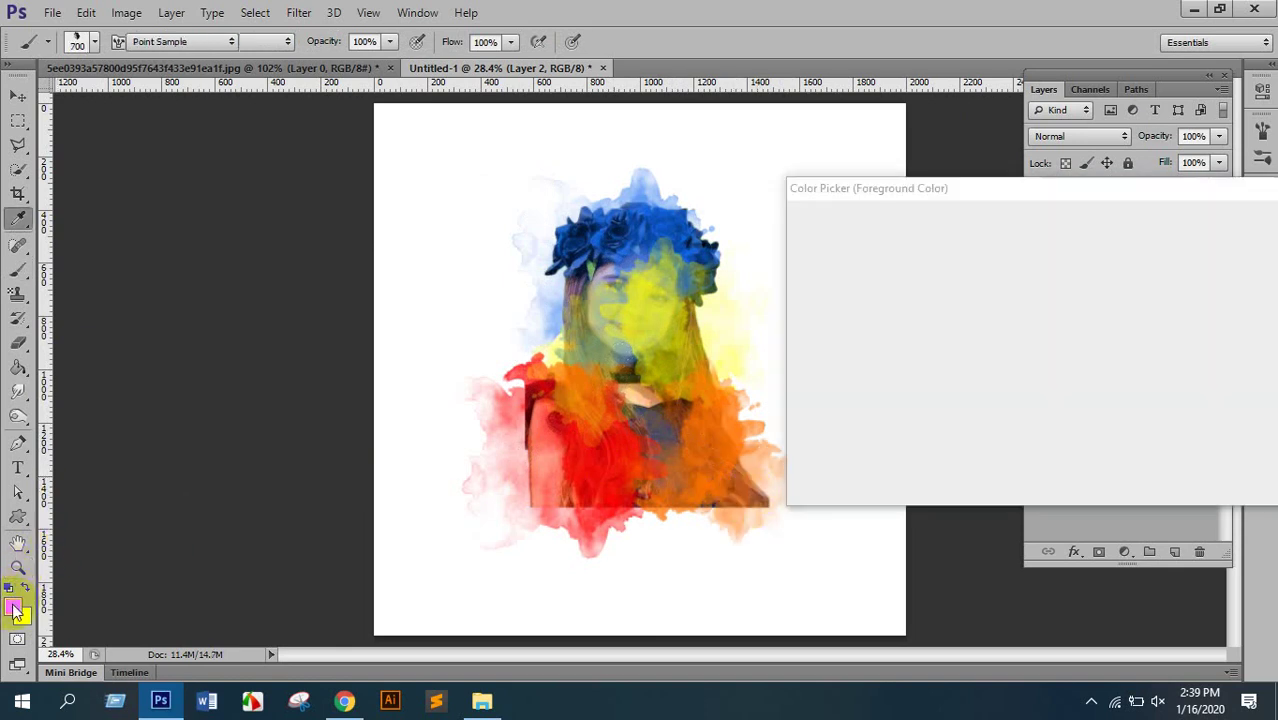
{"action": "left_click", "coordinate": [1059, 339]}
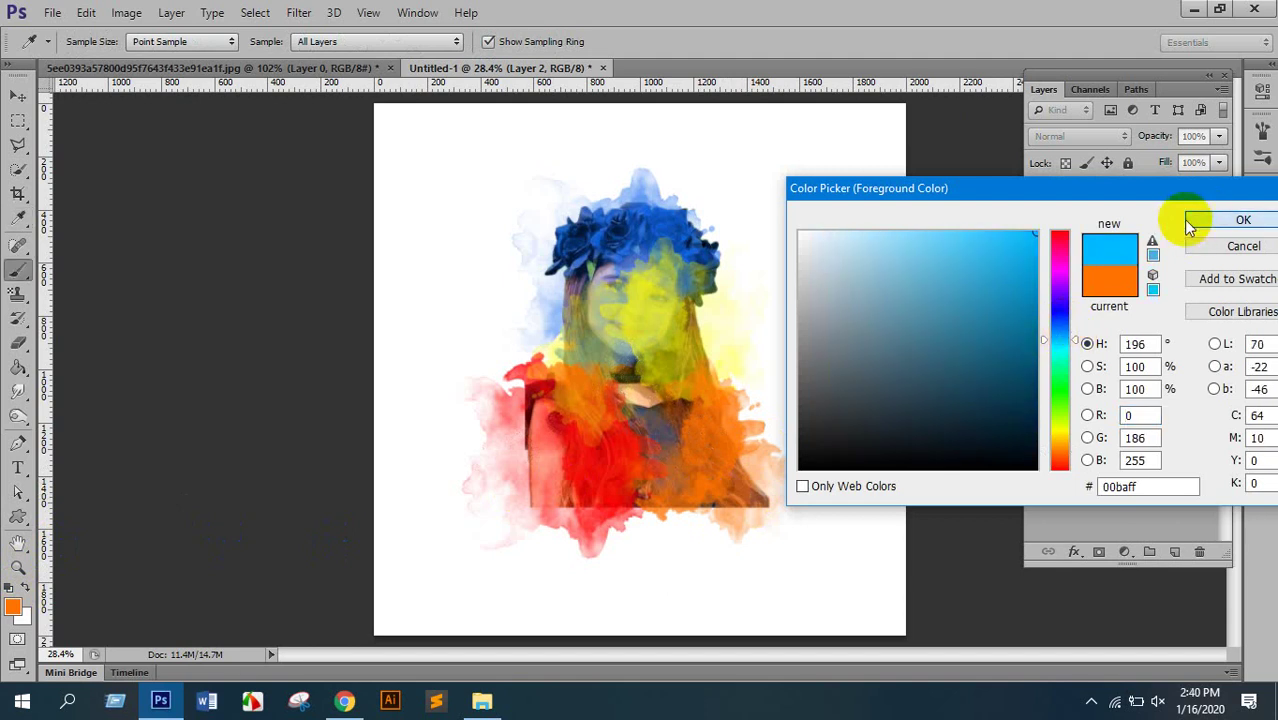
{"action": "left_click", "coordinate": [1188, 222]}
{"action": "left_click_drag", "start_coordinate": [676, 471], "coordinate": [655, 485]}
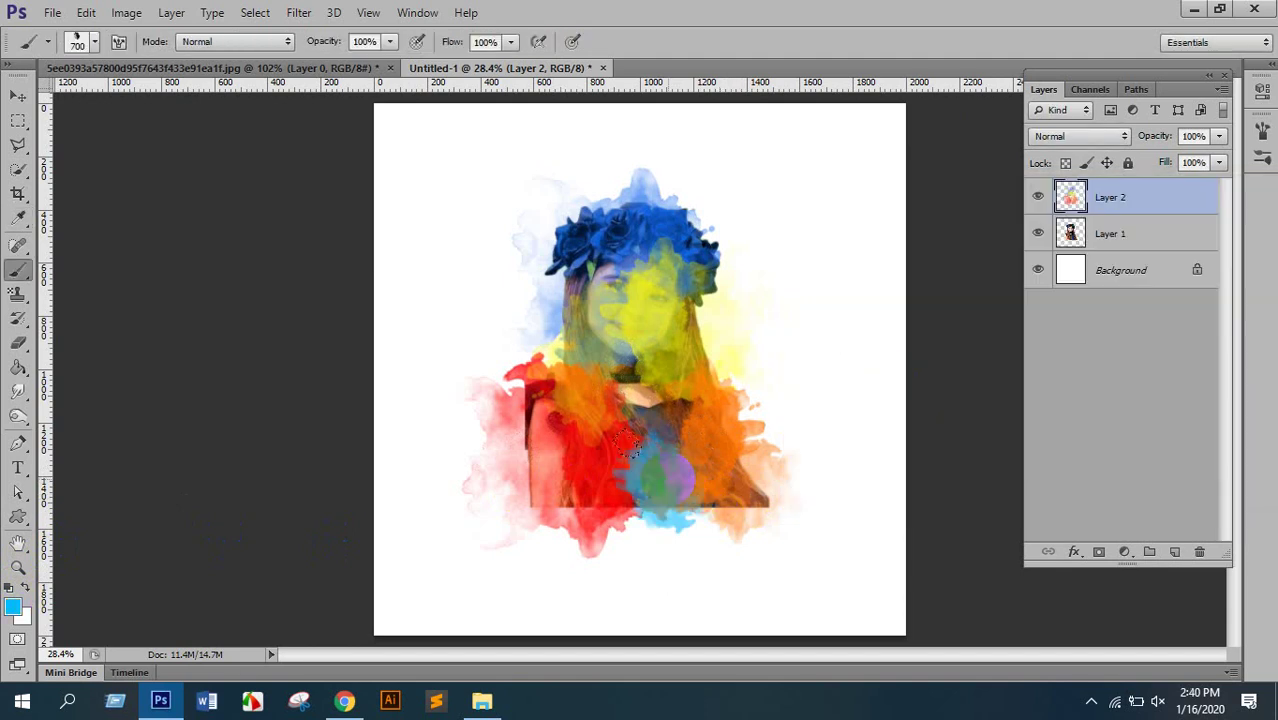
{"action": "left_click", "coordinate": [731, 478]}
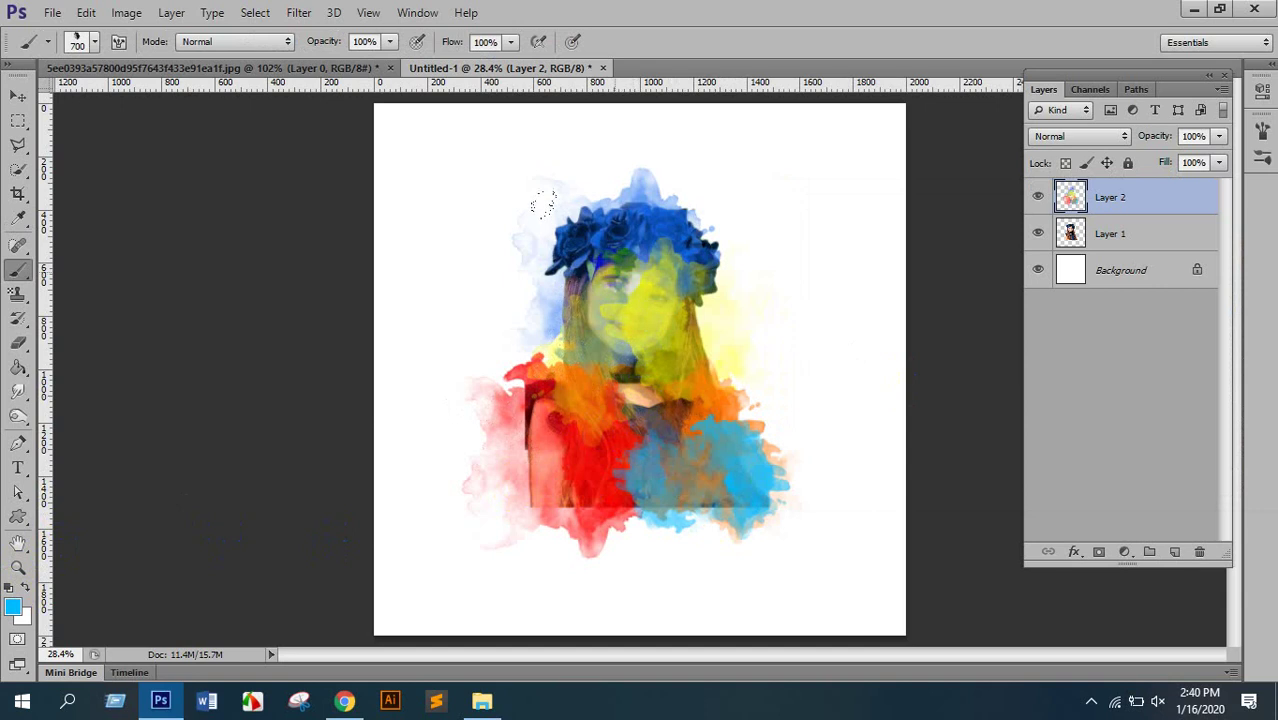
{"action": "left_click", "coordinate": [600, 262]}
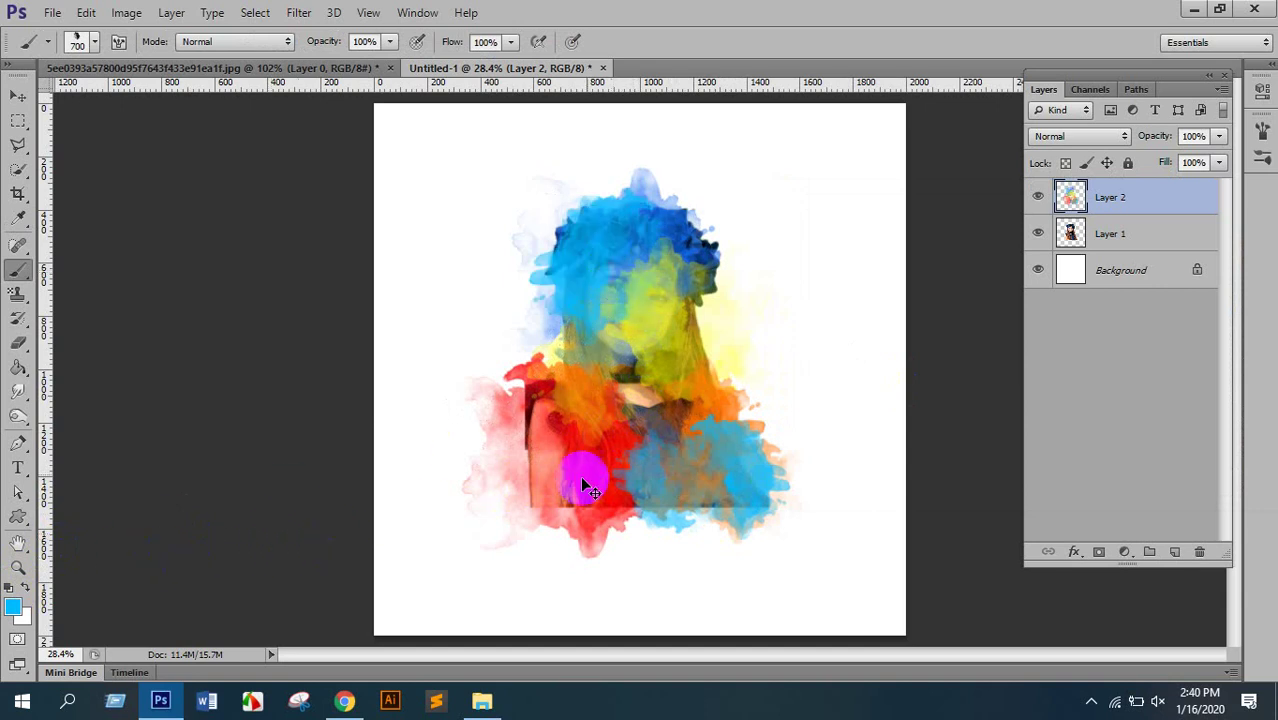
Set the foreground color to pinkish red and paint a 700 px stain over the flower crown and the hair and forehead beneath it.
{"action": "left_click", "coordinate": [12, 606]}
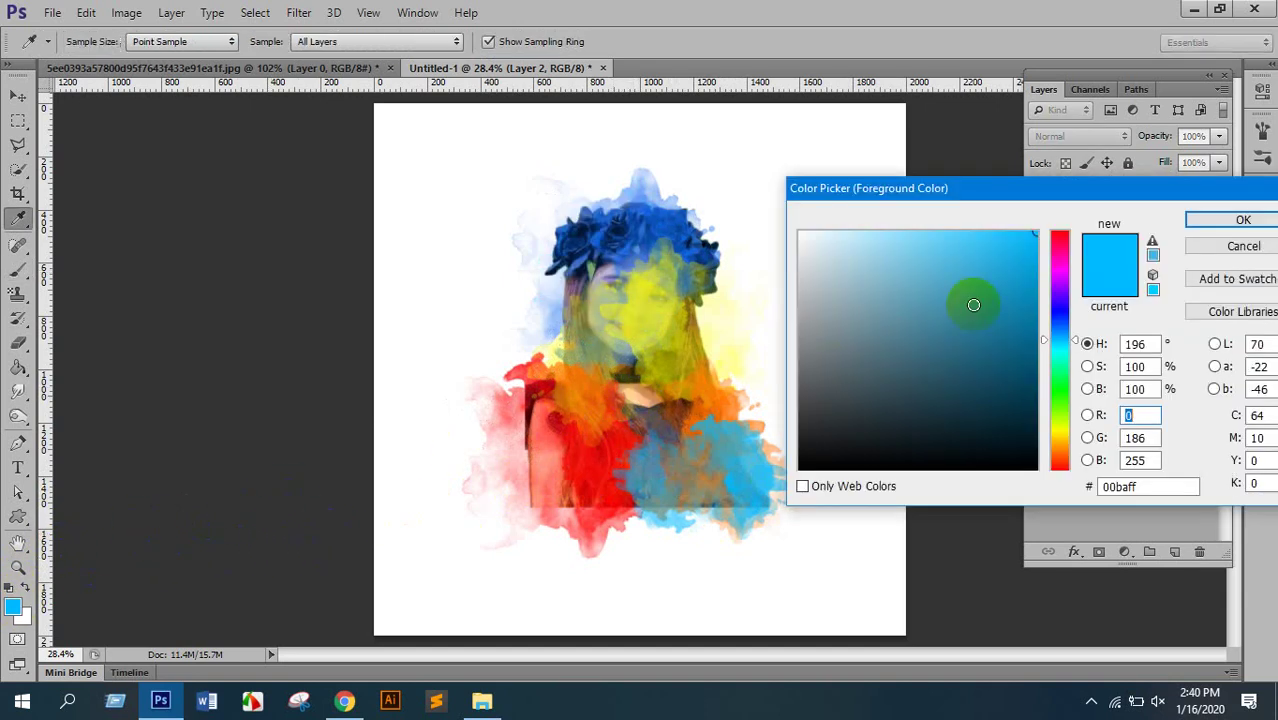
{"action": "left_click", "coordinate": [1060, 246]}
{"action": "left_click", "coordinate": [1240, 221]}
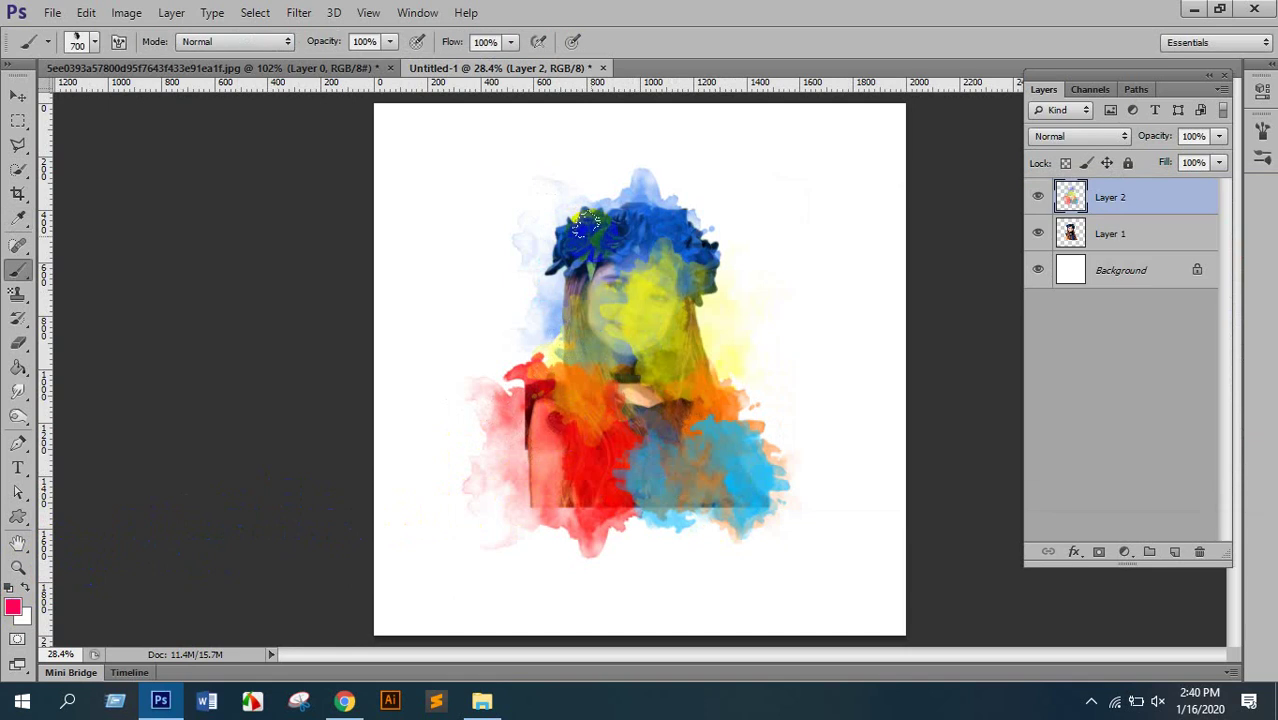
{"action": "left_click", "coordinate": [585, 228]}
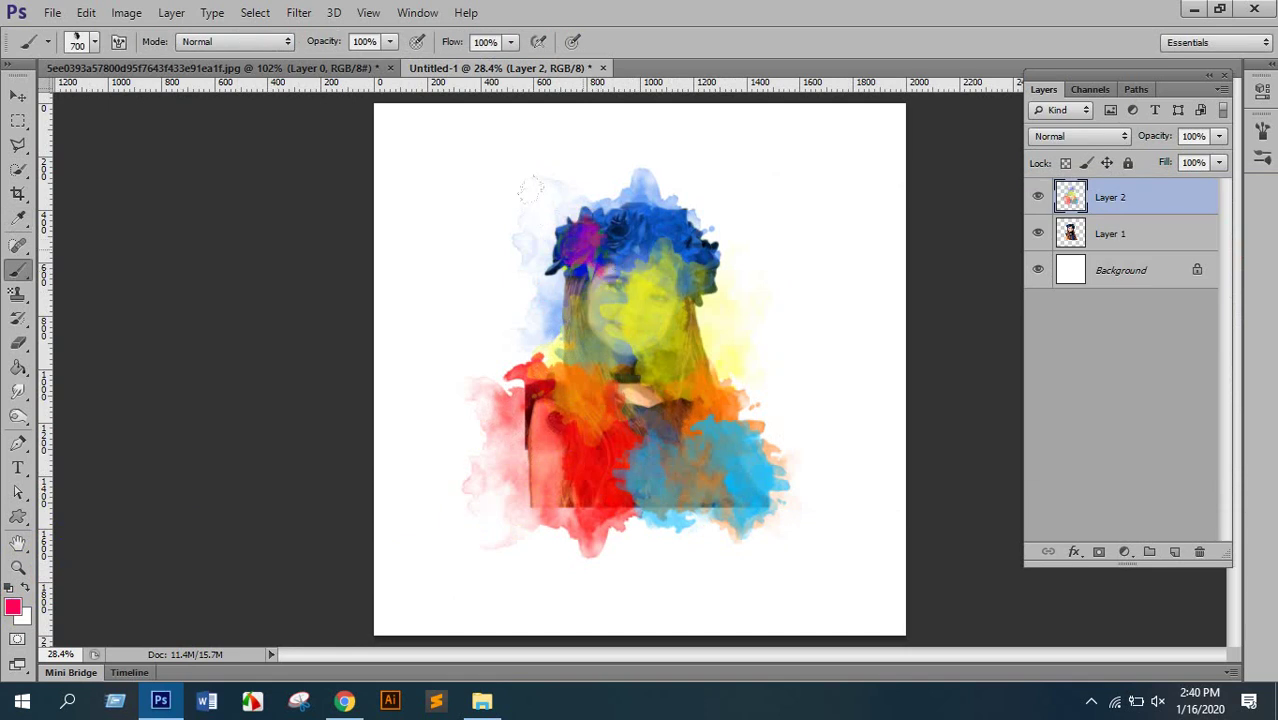
{"action": "left_click", "coordinate": [643, 375]}
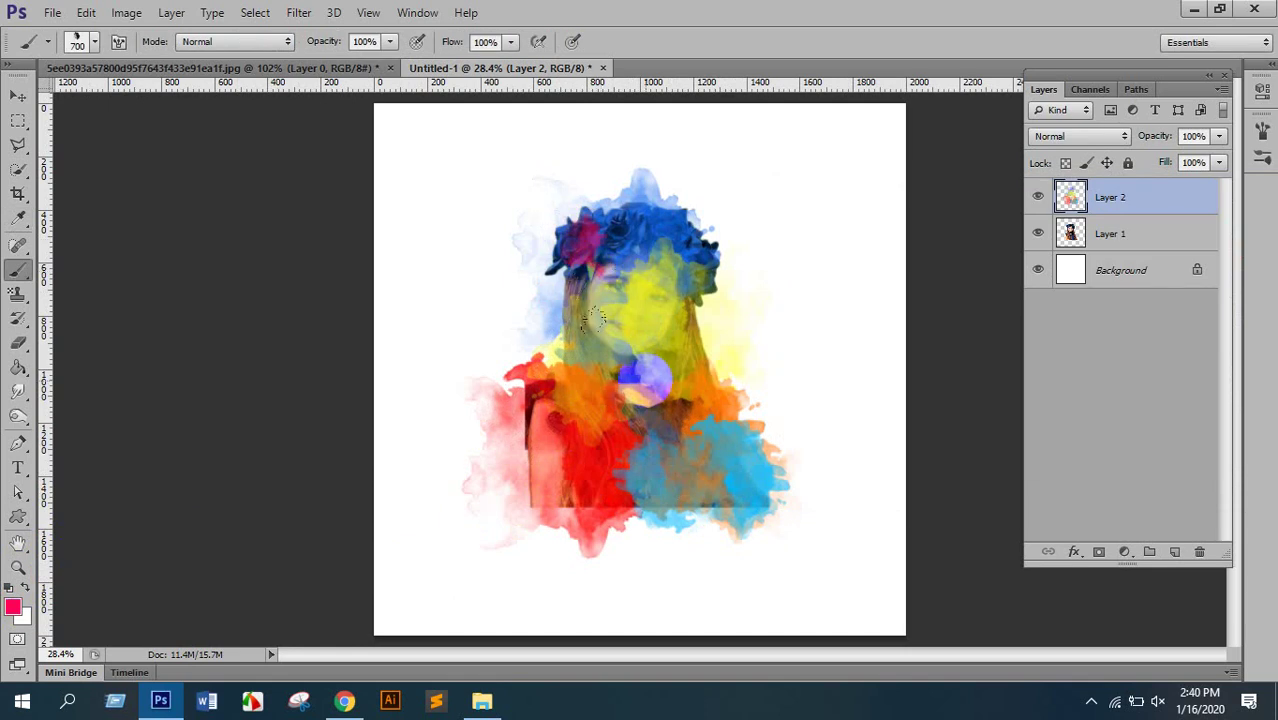
{"action": "key", "text": "ctrl+z"}
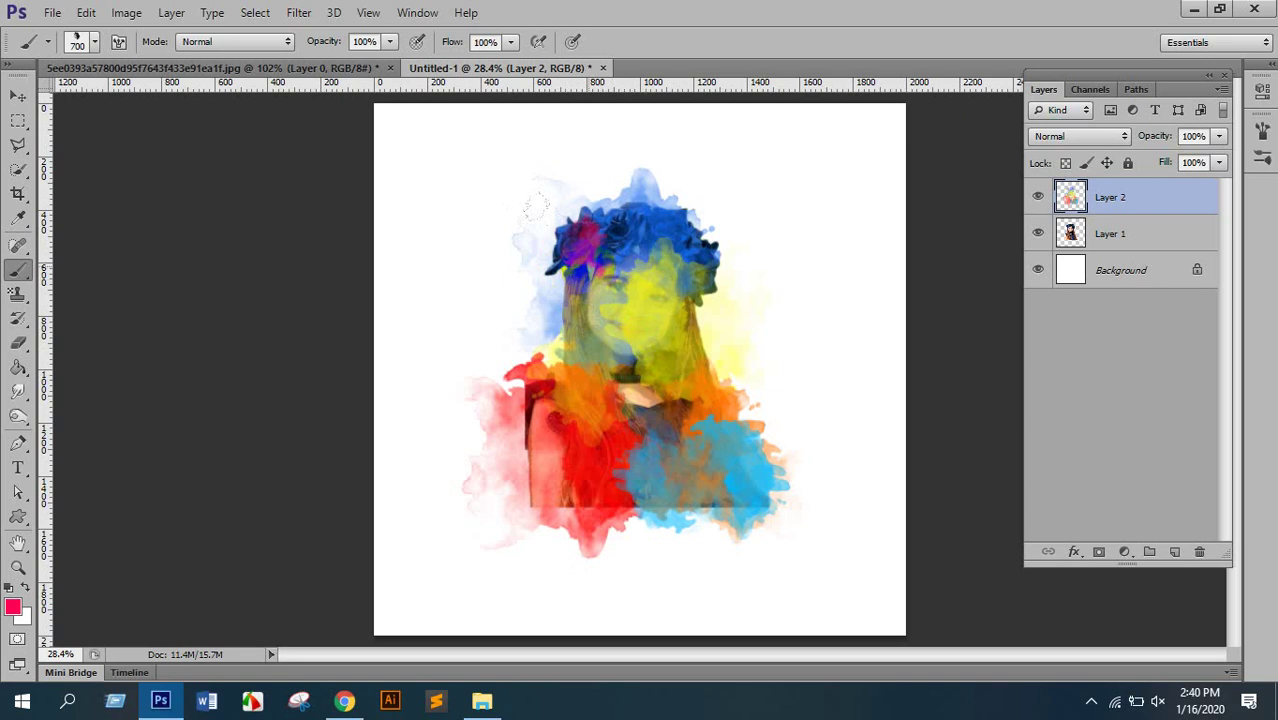
{"action": "left_click", "coordinate": [537, 205]}
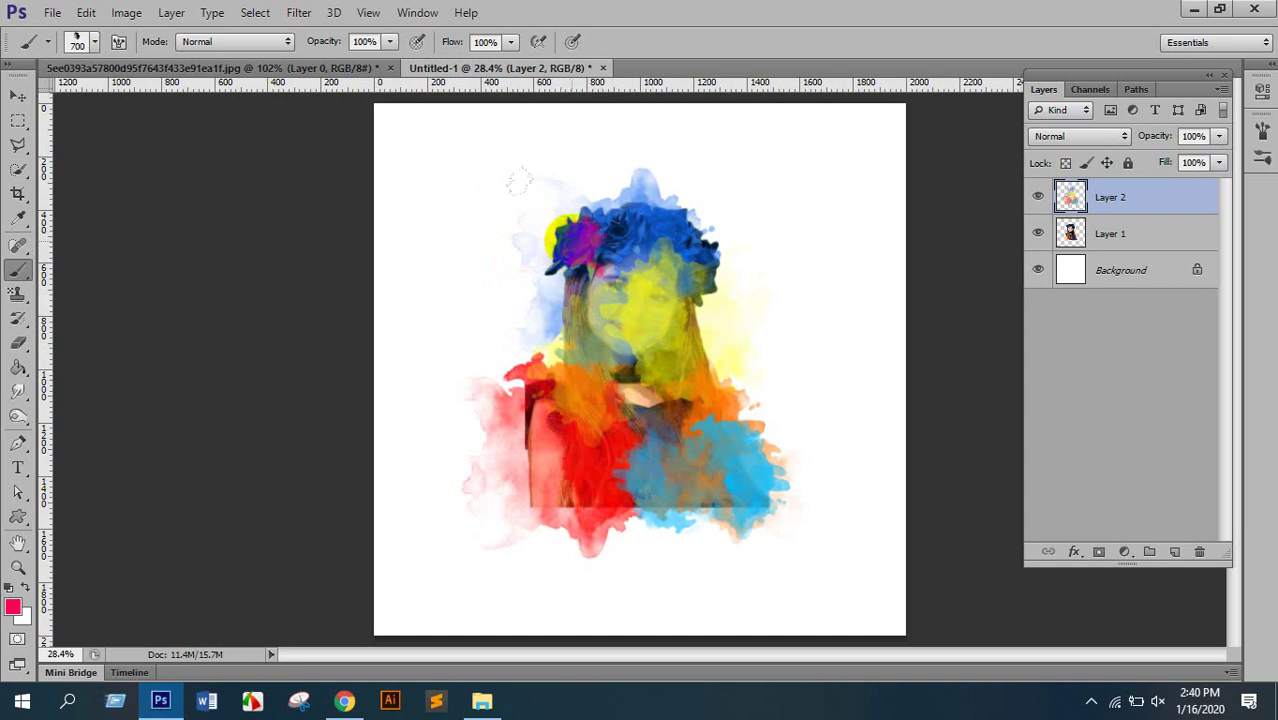
{"action": "left_click", "coordinate": [500, 186]}
{"action": "key", "text": "ctrl+z"}
{"action": "left_click", "coordinate": [517, 205]}
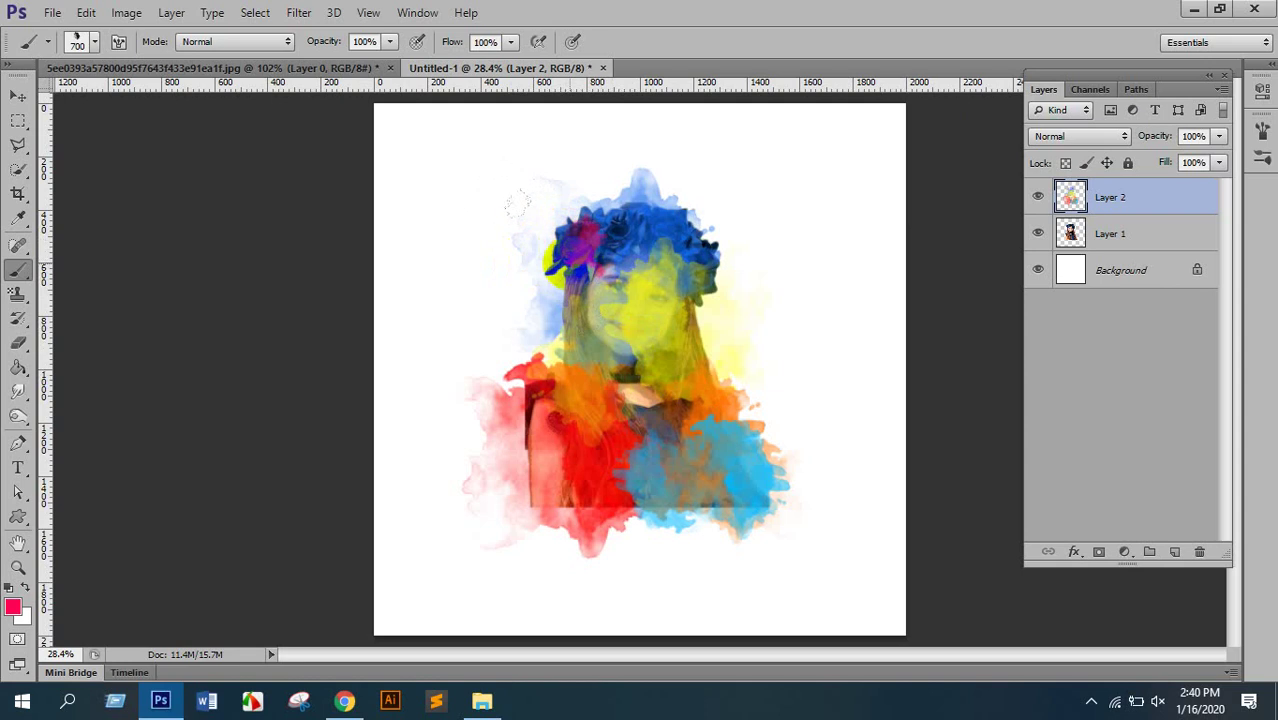
{"action": "left_click", "coordinate": [583, 253]}
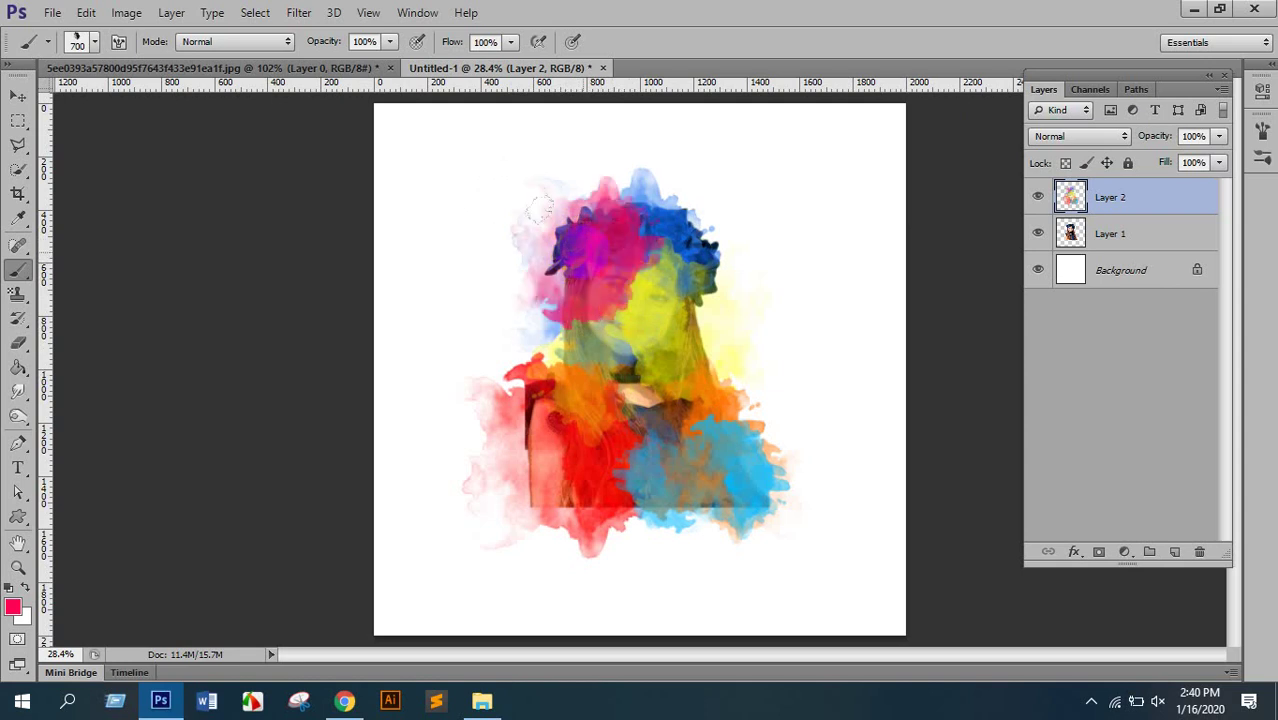
Paint pinkish red stains over the cheek and neighboring hair, the lower dress and the arm beside the red stain.
{"action": "left_click", "coordinate": [666, 336]}
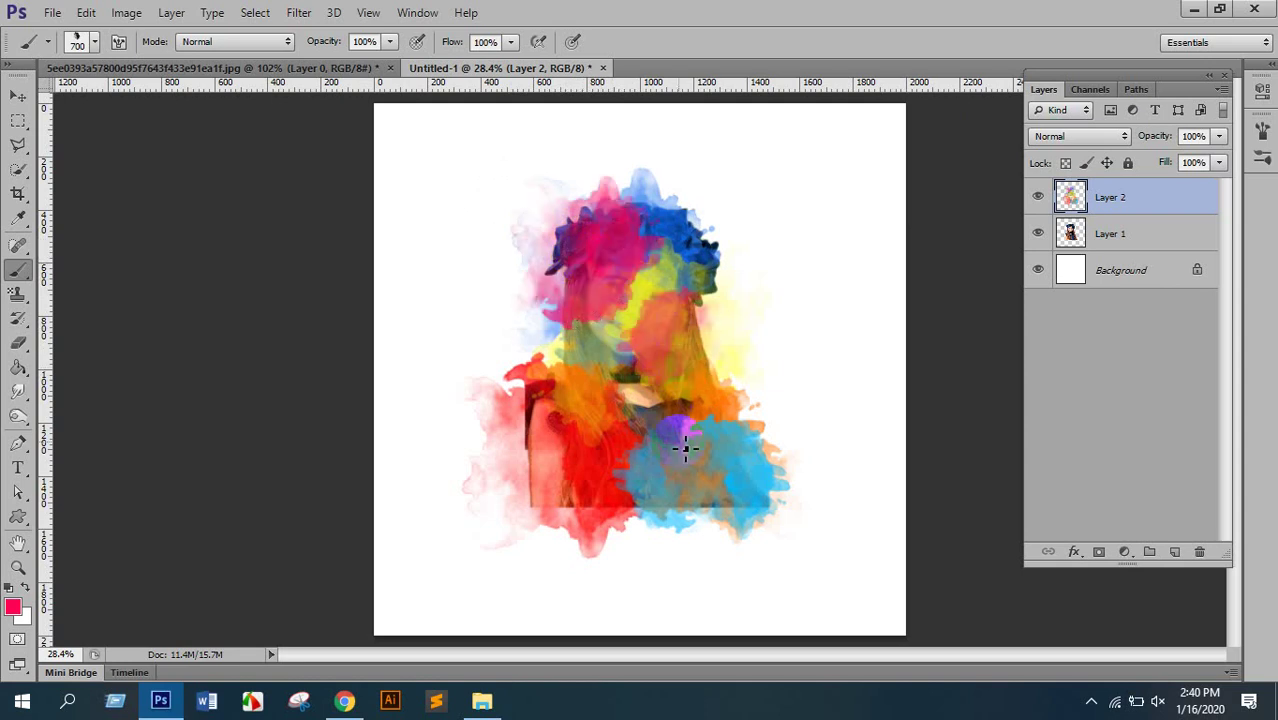
{"action": "left_click", "coordinate": [718, 496]}
{"action": "left_click", "coordinate": [660, 418]}
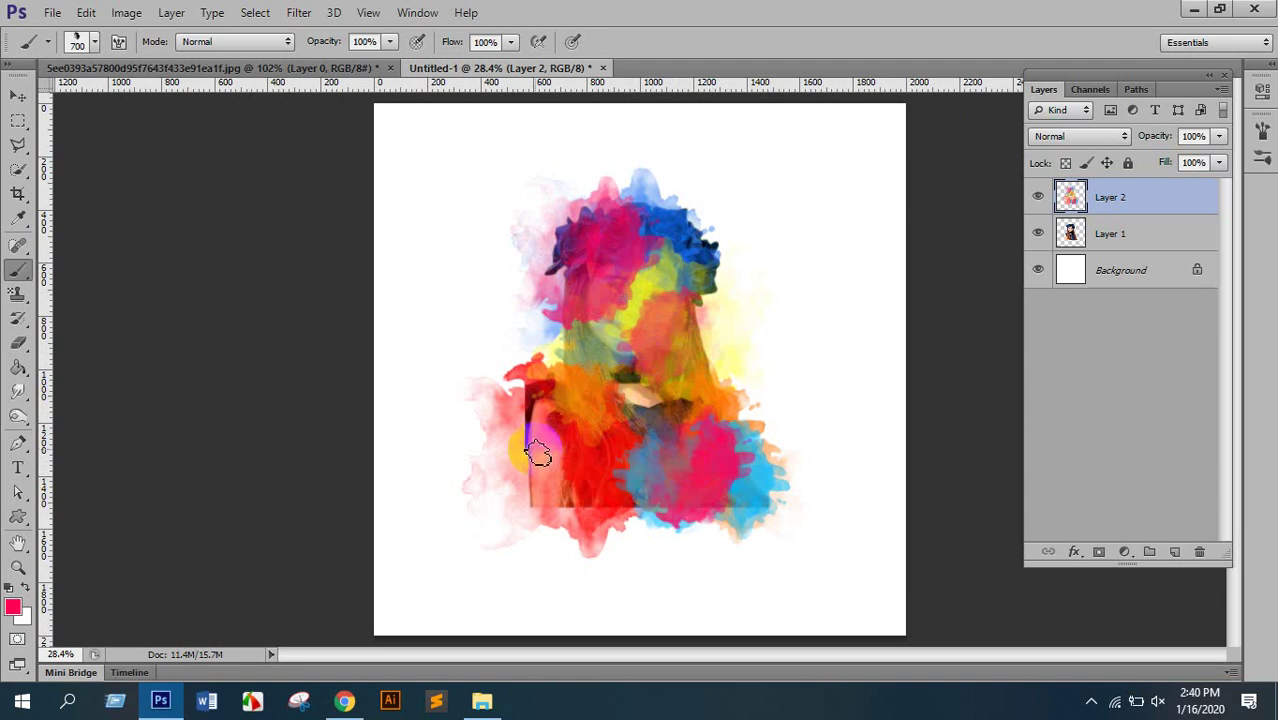
{"action": "left_click", "coordinate": [537, 410]}
{"action": "left_click", "coordinate": [625, 478]}
{"action": "left_click", "coordinate": [563, 460]}
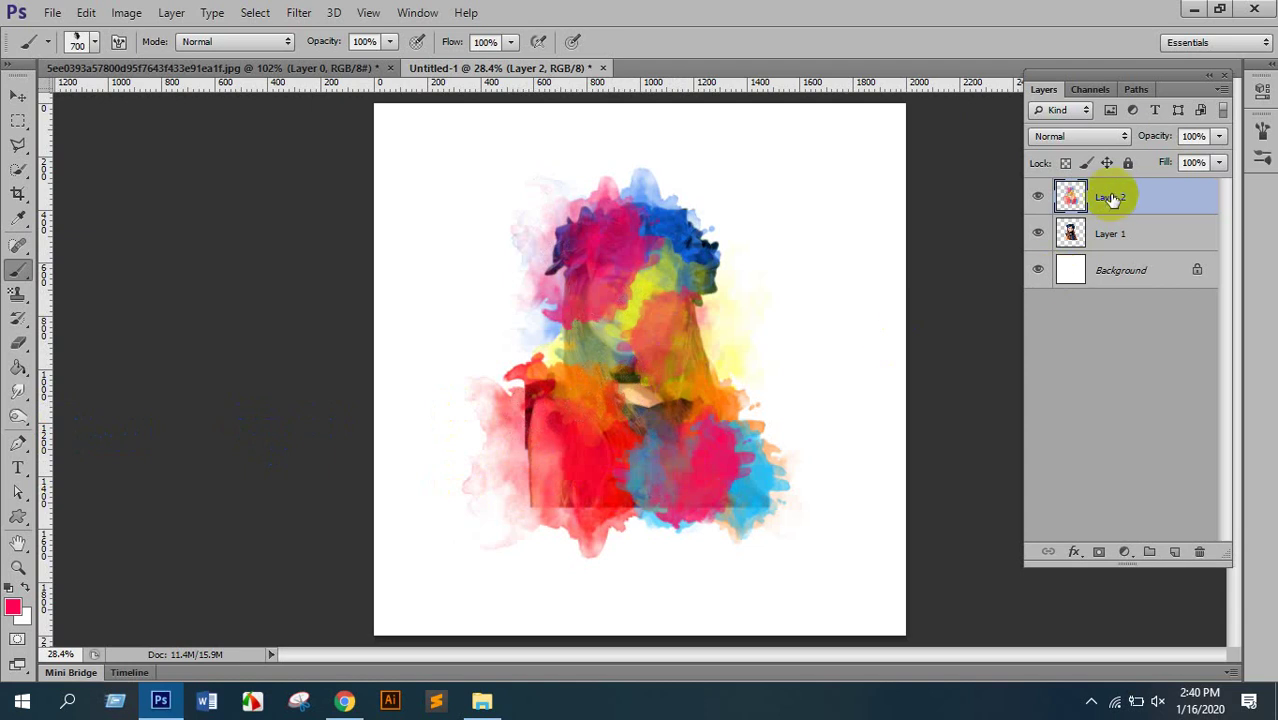
Move the watercolor stain layer, Layer 2, beneath the girl's Layer 1.
{"action": "left_click_drag", "start_coordinate": [1110, 195], "coordinate": [1107, 251]}
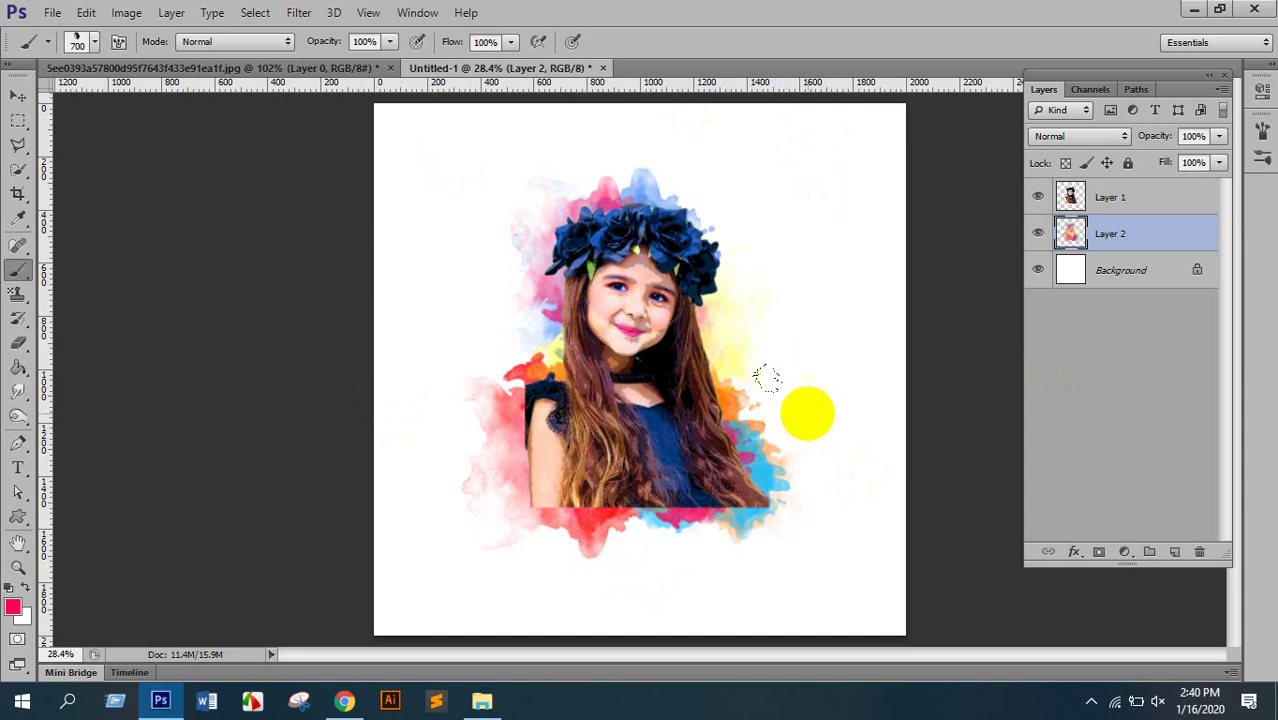
{"action": "left_click", "coordinate": [652, 378]}
{"action": "left_click_drag", "start_coordinate": [690, 355], "coordinate": [700, 290]}
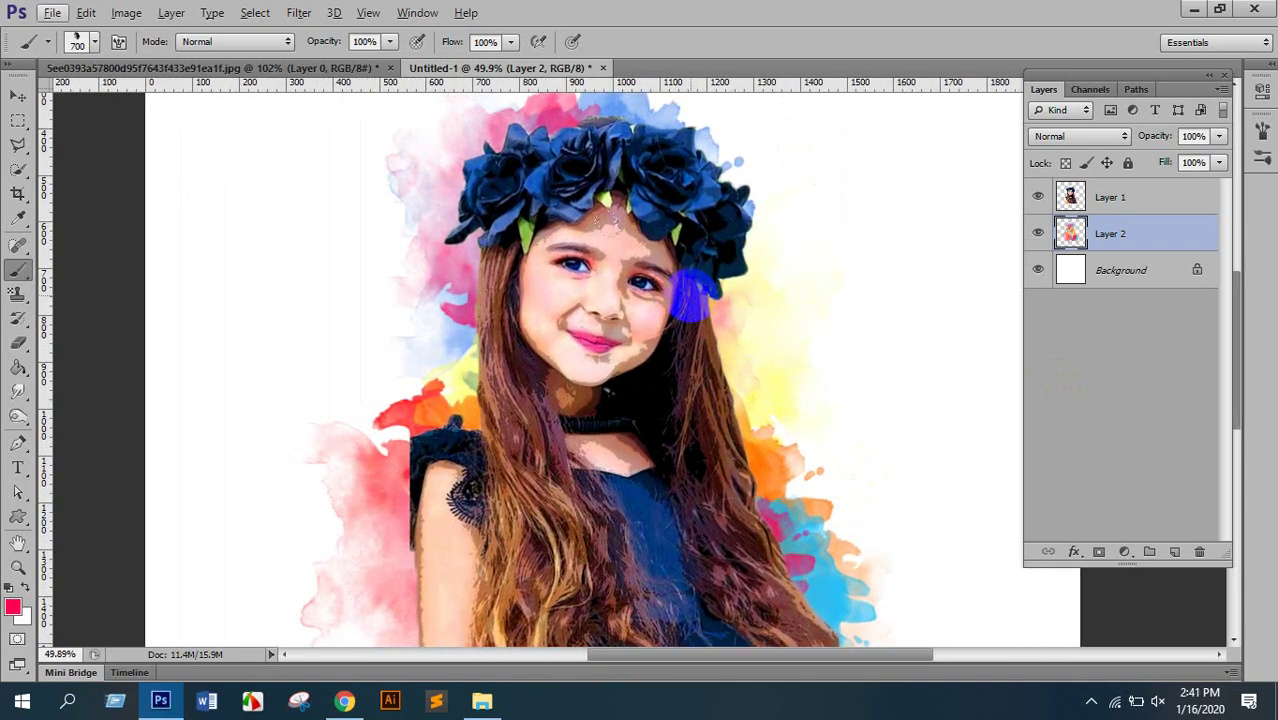
Add a white layer mask to Layer 1.
{"action": "scroll", "coordinate": [690, 298], "scroll_direction": "down", "scroll_amount": 3}
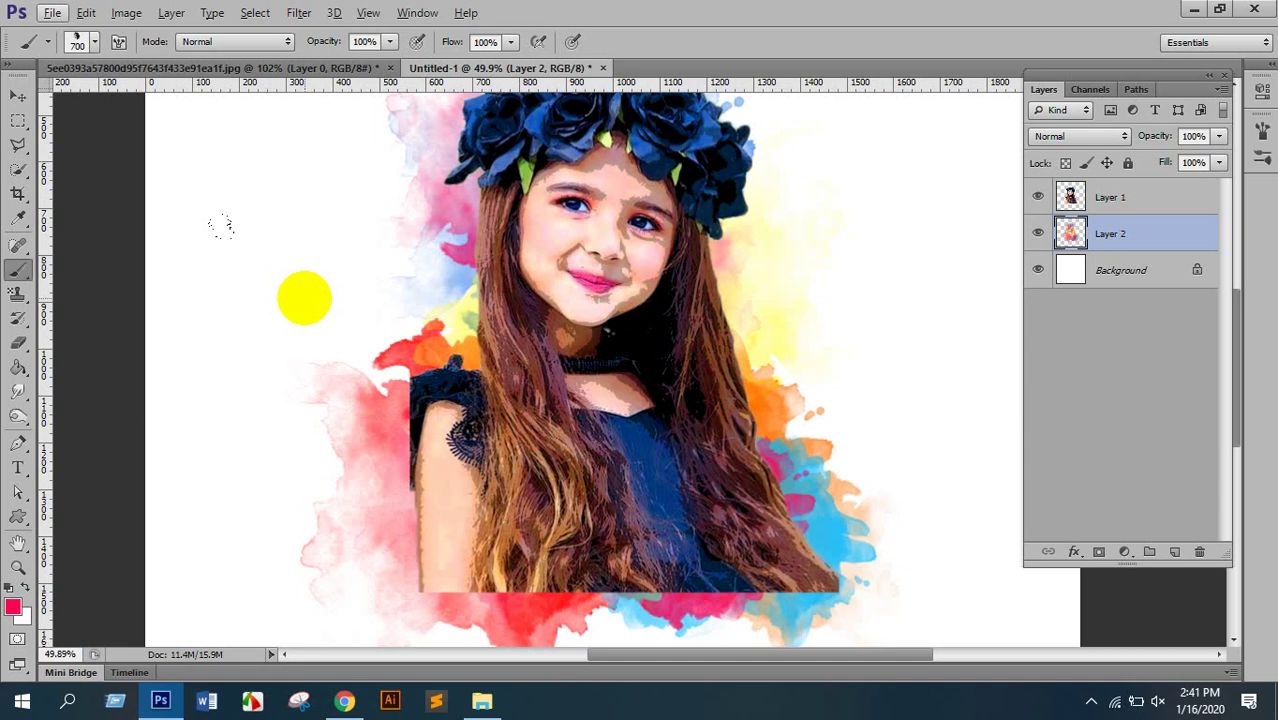
{"action": "scroll", "coordinate": [533, 319], "scroll_direction": "down", "scroll_amount": 2}
{"action": "scroll", "coordinate": [650, 250], "scroll_direction": "up", "scroll_amount": 3}
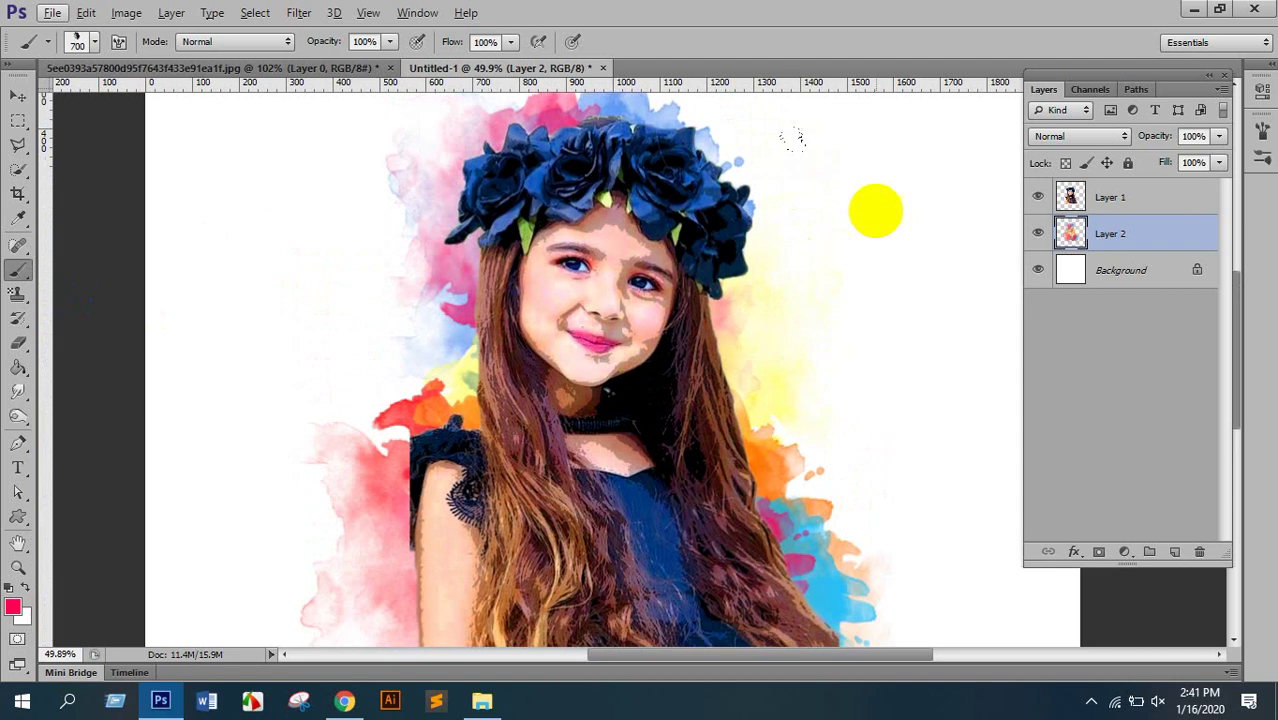
{"action": "scroll", "coordinate": [860, 212], "scroll_direction": "down", "scroll_amount": 1}
{"action": "scroll", "coordinate": [690, 270], "scroll_direction": "up", "scroll_amount": 2}
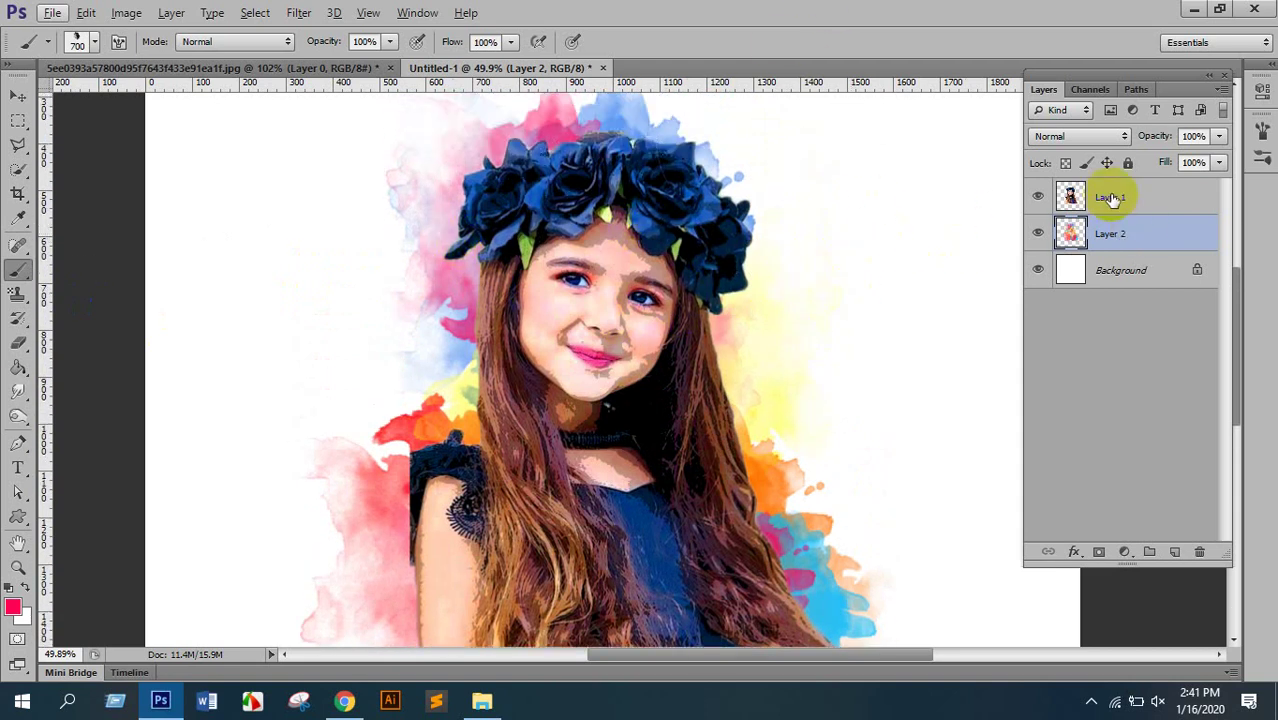
{"action": "left_click", "coordinate": [1110, 198]}
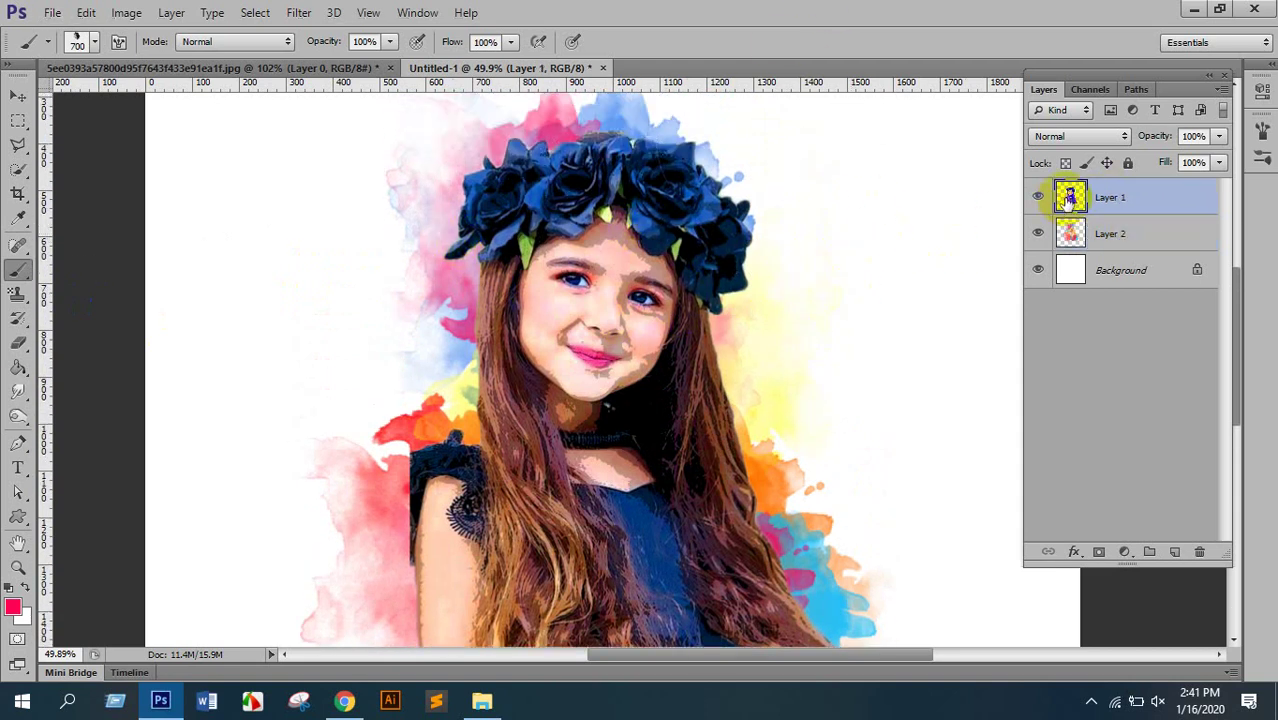
{"action": "left_click", "coordinate": [1099, 551]}
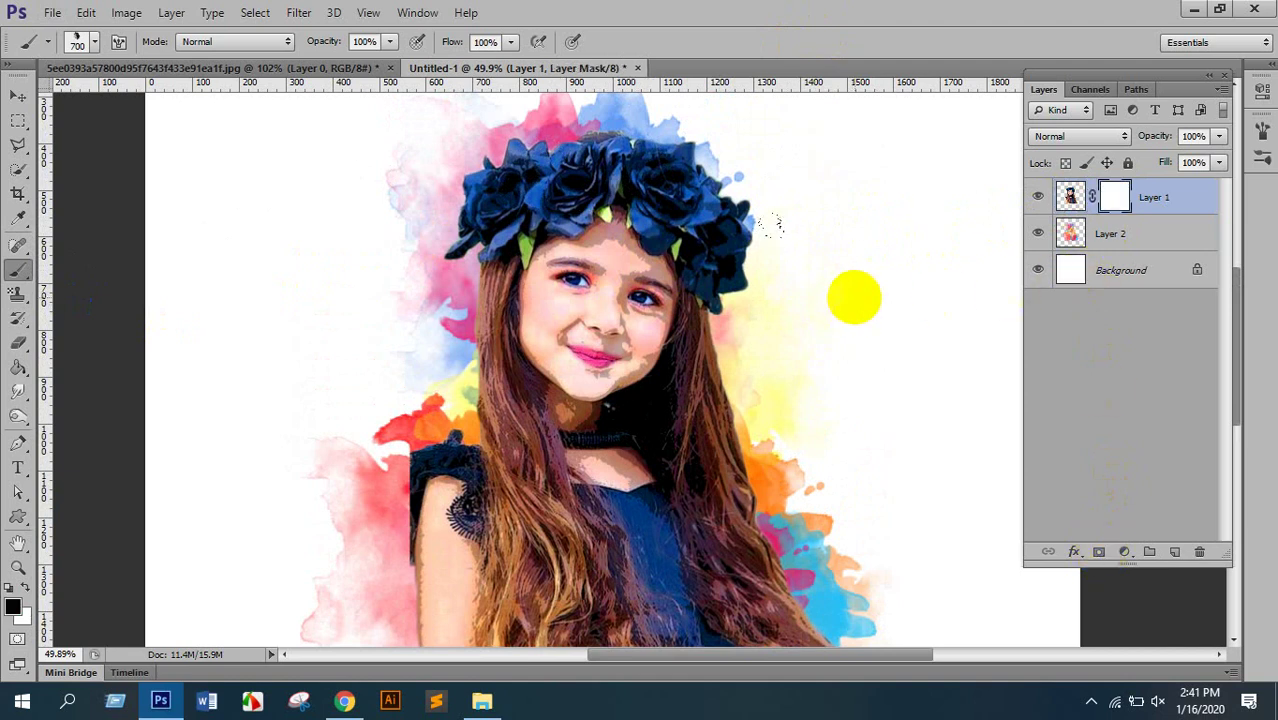
{"action": "scroll", "coordinate": [777, 225], "scroll_direction": "down", "scroll_amount": 3}
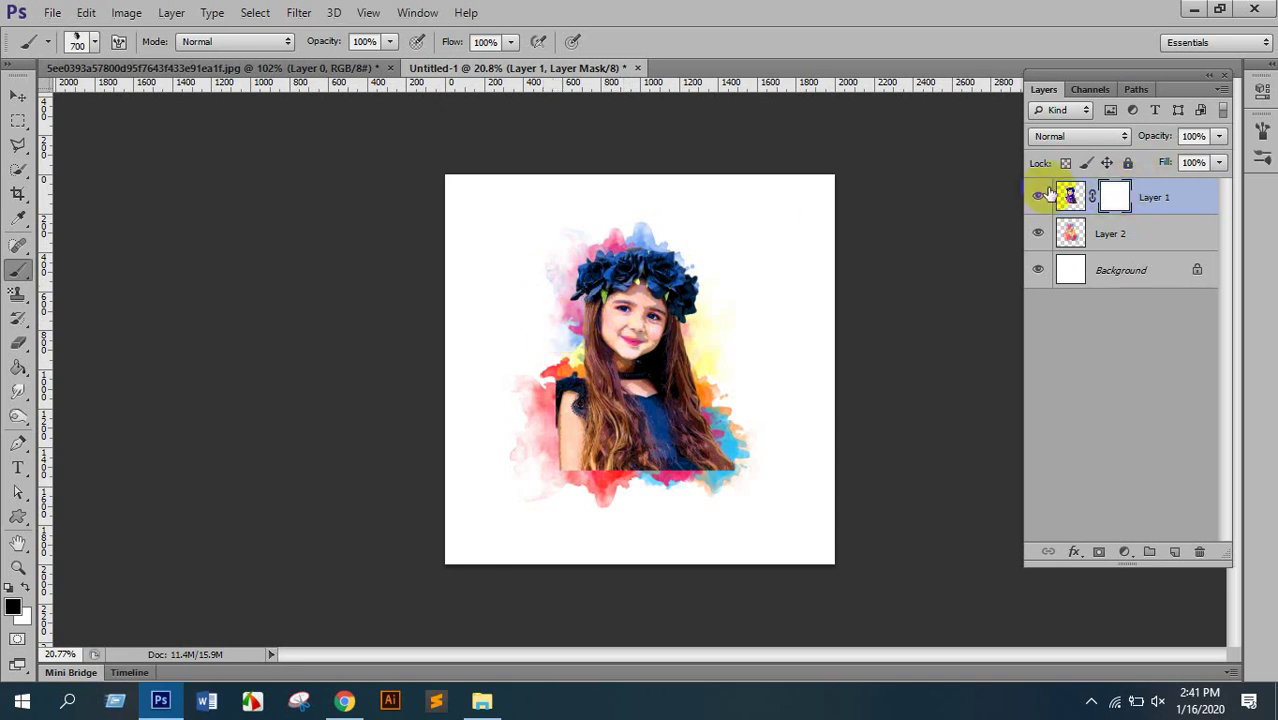
In the original photo document, add a layer mask from the girl's selection, then return to Untitled-1.
{"action": "left_click", "coordinate": [320, 67]}
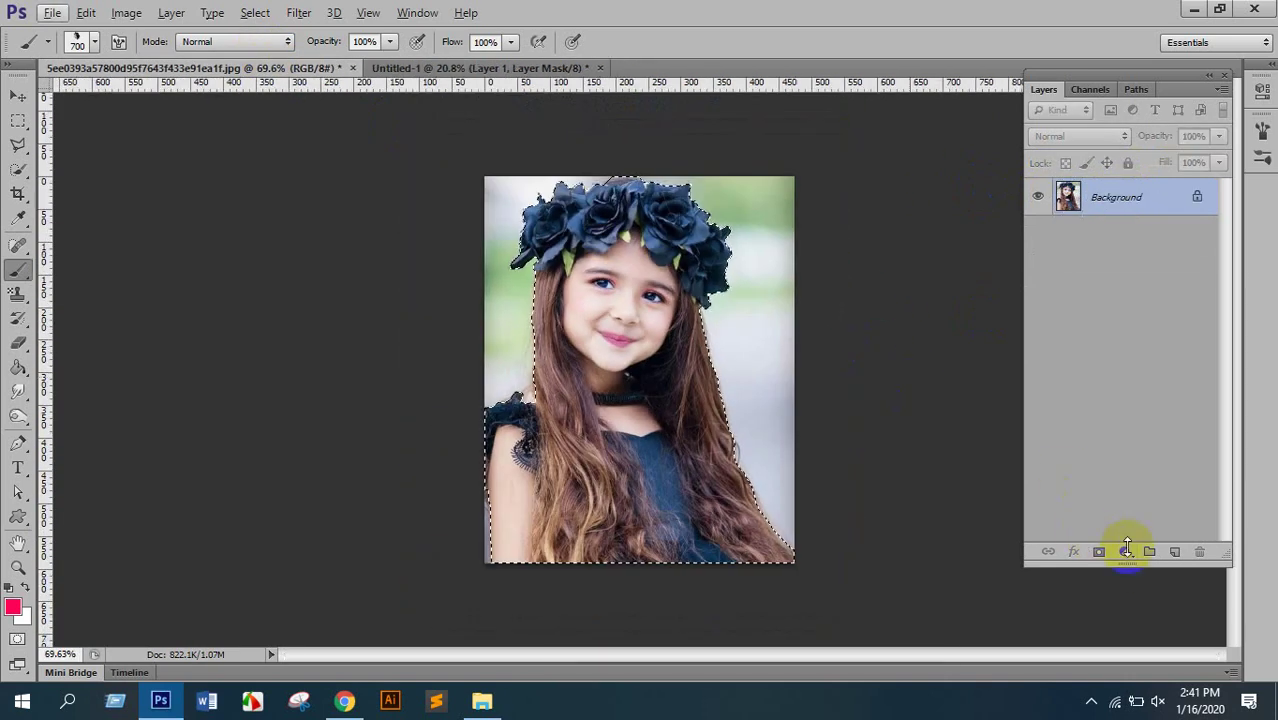
{"action": "left_click", "coordinate": [1099, 551]}
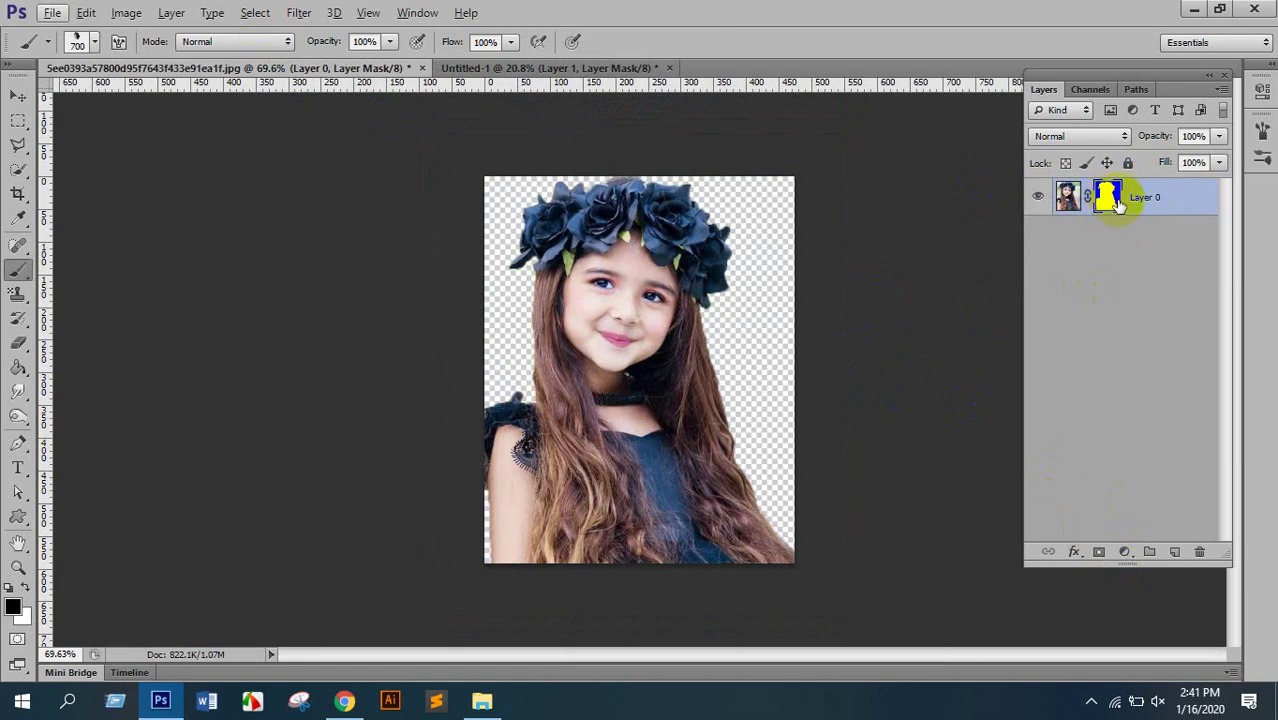
{"action": "left_click", "coordinate": [847, 194]}
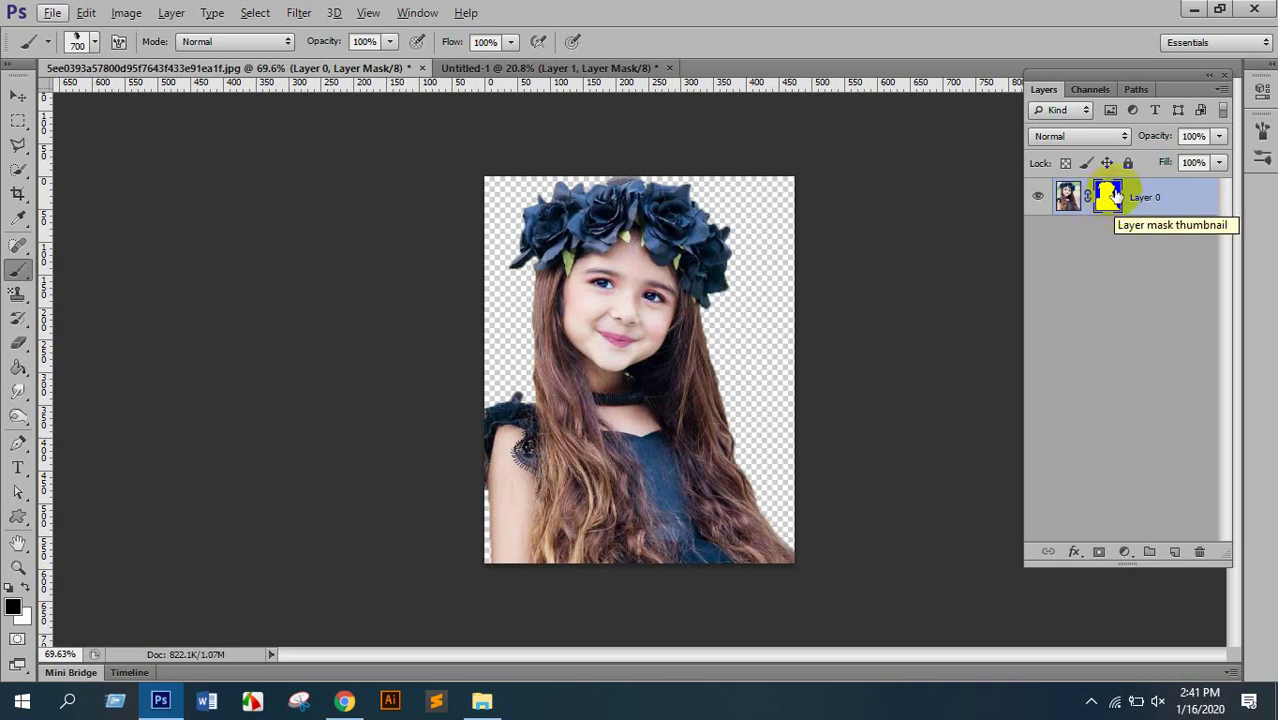
{"action": "left_click", "coordinate": [800, 222]}
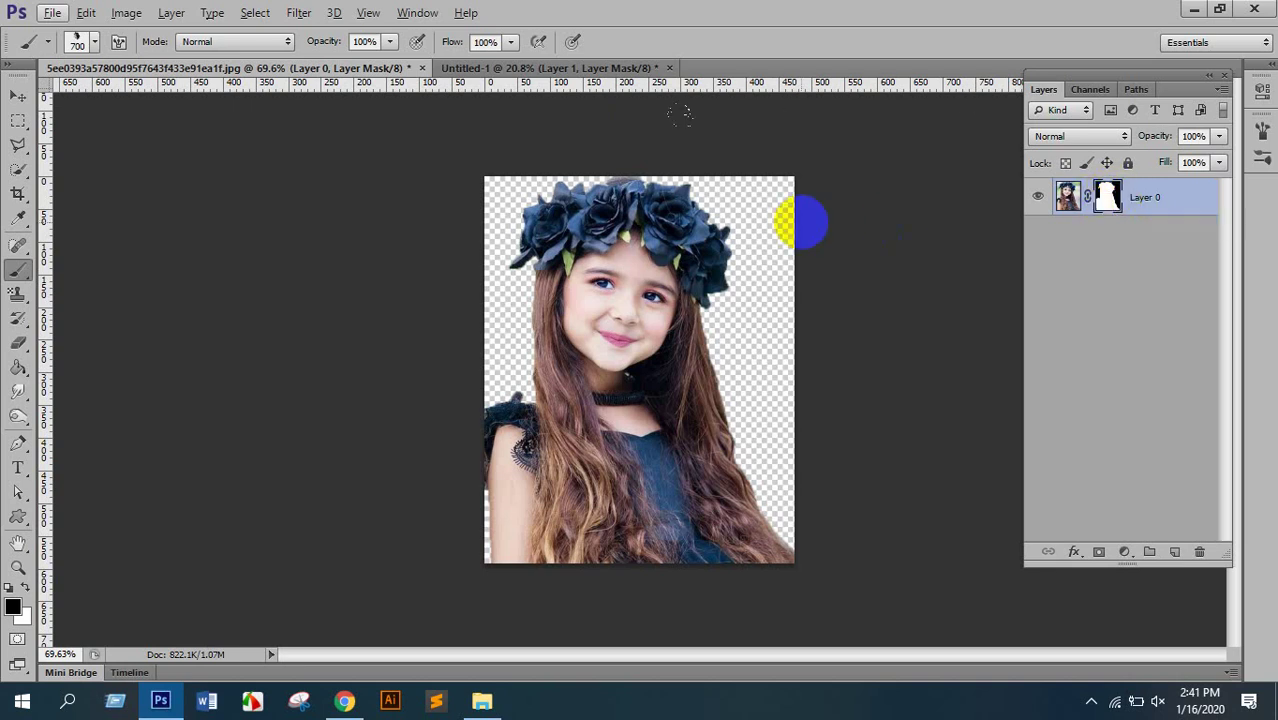
{"action": "left_click", "coordinate": [548, 67]}
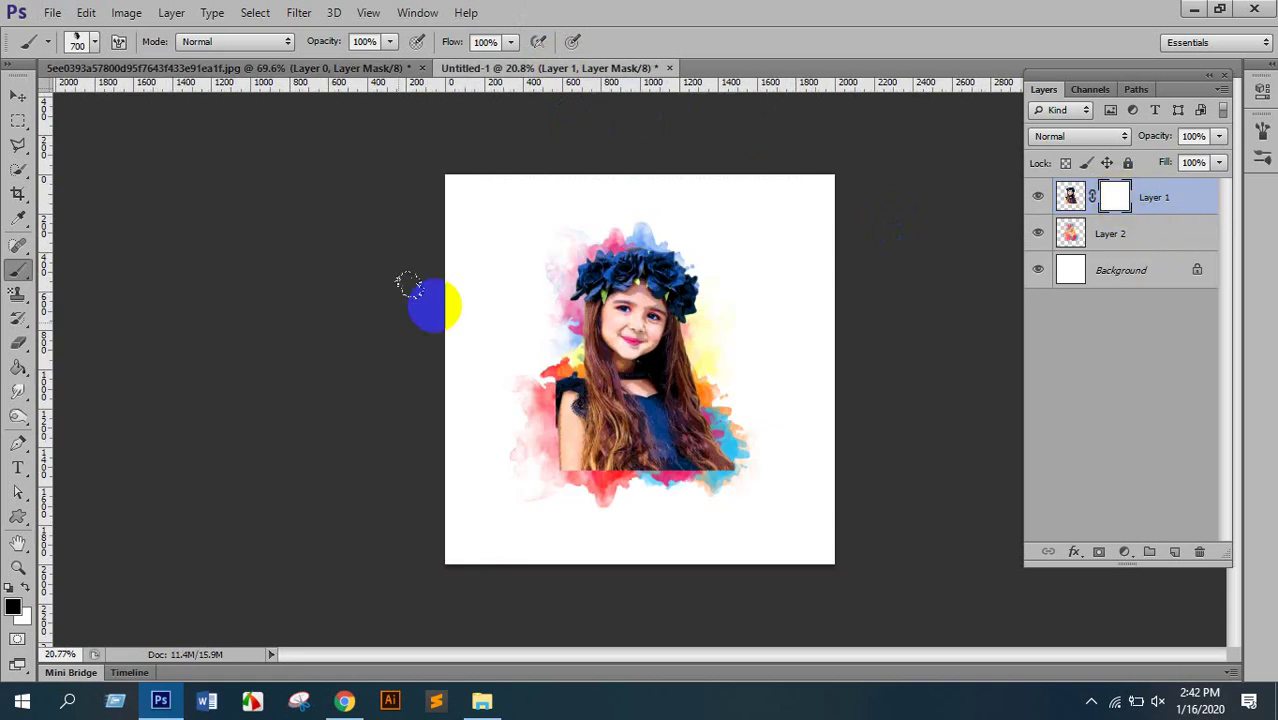
Paint black on Layer 1's mask with the 700 px watercolor brush to fade the portrait's lower edge, arm and shoulder into the stains.
{"action": "left_click", "coordinate": [12, 621]}
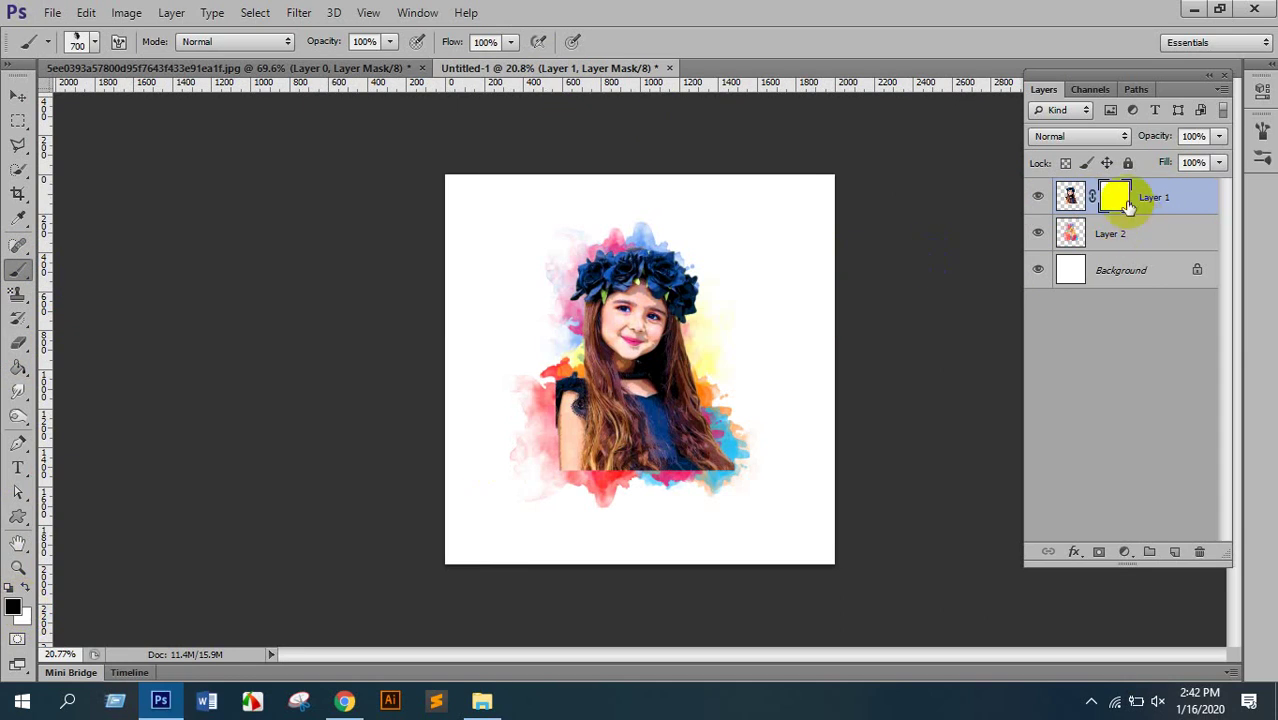
{"action": "scroll", "coordinate": [639, 512], "scroll_direction": "up", "scroll_amount": 1}
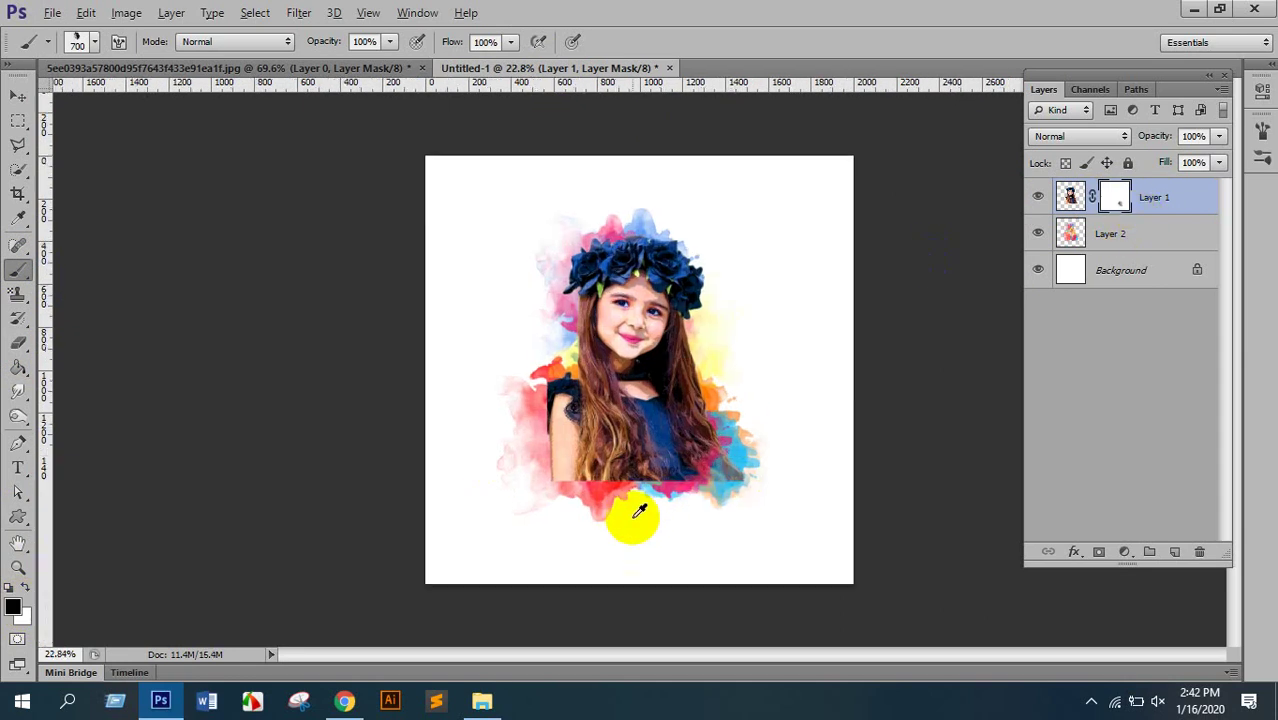
{"action": "scroll", "coordinate": [639, 512], "scroll_direction": "up", "scroll_amount": 3}
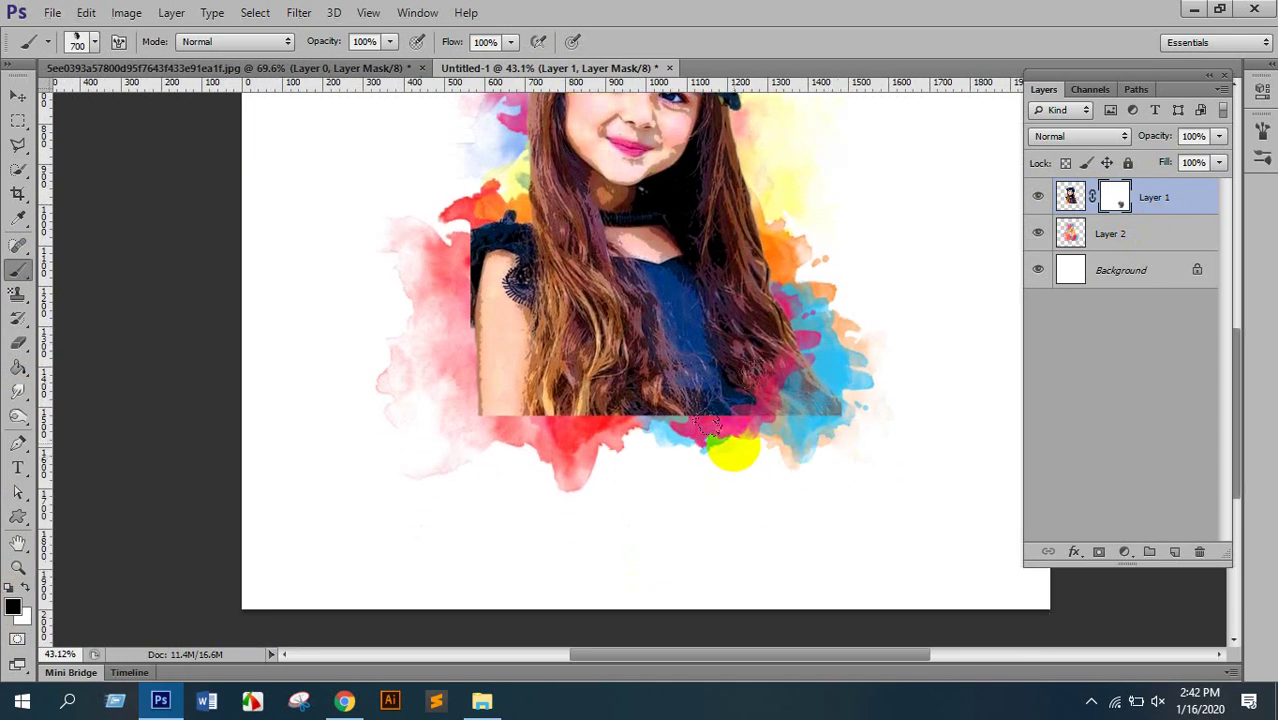
{"action": "mouse_move", "coordinate": [740, 455]}
{"action": "left_mouse_down"}
{"action": "mouse_move", "coordinate": [697, 470]}
{"action": "mouse_move", "coordinate": [623, 470]}
{"action": "mouse_move", "coordinate": [483, 376]}
{"action": "mouse_move", "coordinate": [468, 405]}
{"action": "mouse_move", "coordinate": [432, 405]}
{"action": "mouse_move", "coordinate": [464, 452]}
{"action": "mouse_move", "coordinate": [412, 380]}
{"action": "left_mouse_up"}
{"action": "scroll", "coordinate": [410, 340], "scroll_direction": "up", "scroll_amount": 2}
{"action": "mouse_move", "coordinate": [406, 308]}
{"action": "left_mouse_down"}
{"action": "mouse_move", "coordinate": [436, 270]}
{"action": "mouse_move", "coordinate": [401, 228]}
{"action": "mouse_move", "coordinate": [355, 220]}
{"action": "mouse_move", "coordinate": [341, 334]}
{"action": "mouse_move", "coordinate": [378, 432]}
{"action": "mouse_move", "coordinate": [483, 485]}
{"action": "mouse_move", "coordinate": [513, 535]}
{"action": "mouse_move", "coordinate": [414, 441]}
{"action": "mouse_move", "coordinate": [513, 483]}
{"action": "mouse_move", "coordinate": [557, 538]}
{"action": "mouse_move", "coordinate": [586, 530]}
{"action": "left_mouse_up"}
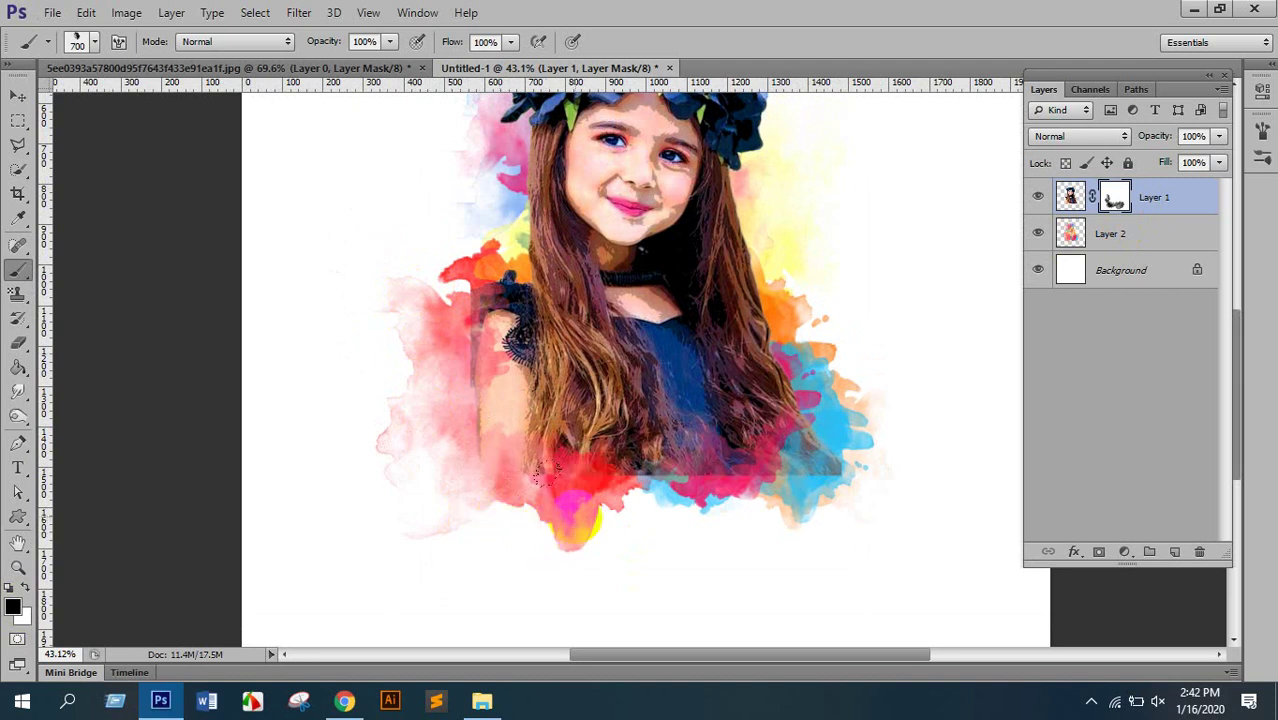
{"action": "mouse_move", "coordinate": [546, 472]}
{"action": "left_mouse_down"}
{"action": "mouse_move", "coordinate": [605, 514]}
{"action": "mouse_move", "coordinate": [812, 522]}
{"action": "mouse_move", "coordinate": [822, 559]}
{"action": "left_mouse_up"}
Paint black on Layer 1's mask along the outer hair on both sides and the edges of the flower crown.
{"action": "scroll", "coordinate": [822, 559], "scroll_direction": "up", "scroll_amount": 2}
{"action": "left_click_drag", "start_coordinate": [790, 412], "coordinate": [765, 322]}
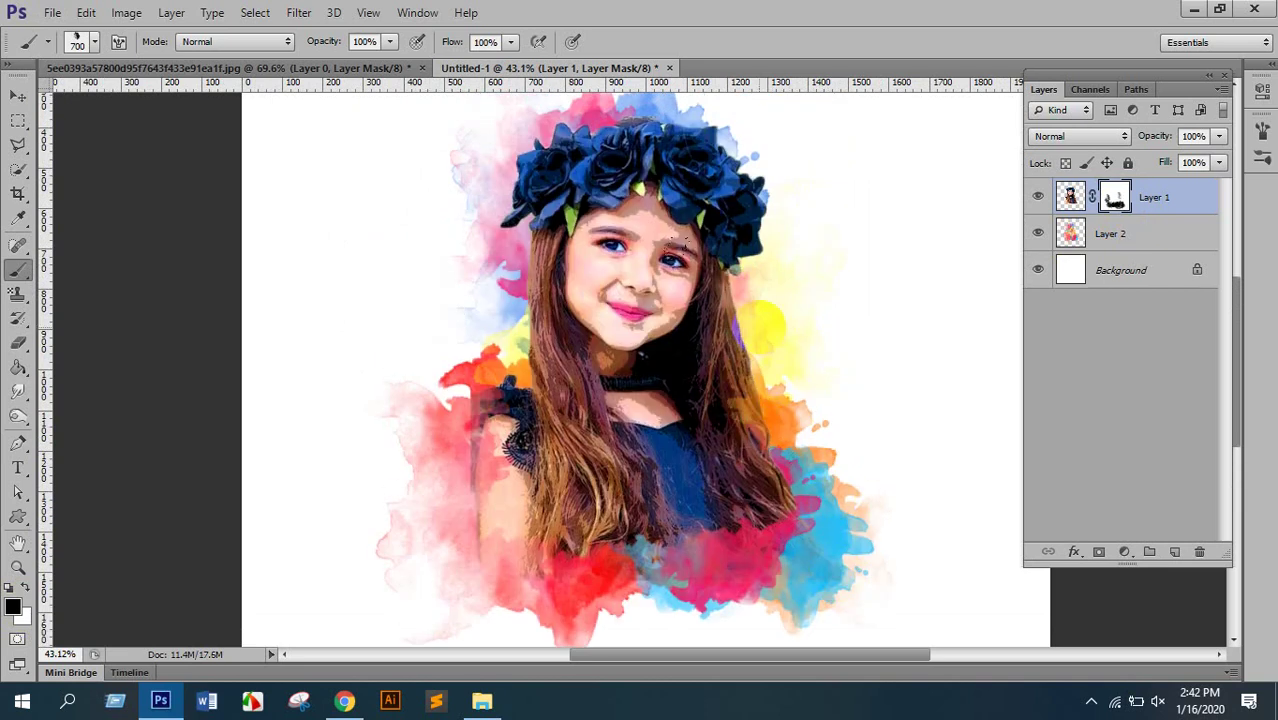
{"action": "scroll", "coordinate": [765, 322], "scroll_direction": "up", "scroll_amount": 2}
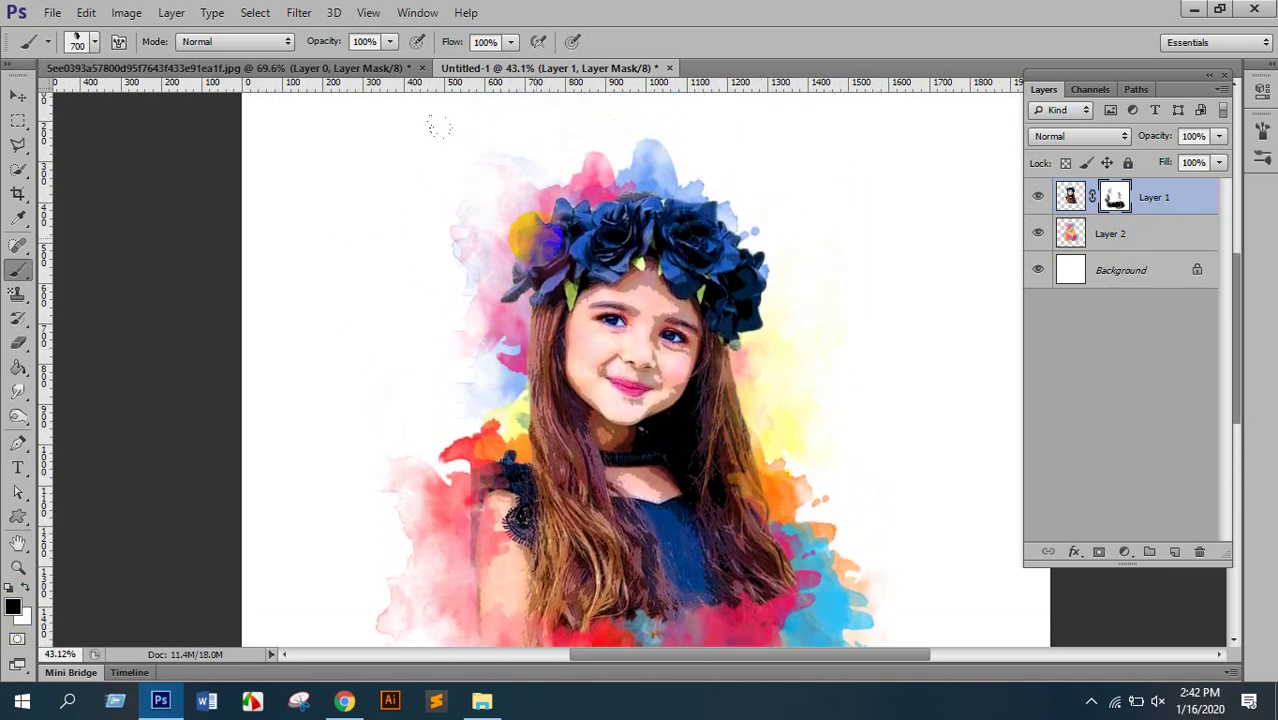
{"action": "scroll", "coordinate": [779, 314], "scroll_direction": "down", "scroll_amount": 1}
{"action": "left_click_drag", "start_coordinate": [779, 314], "coordinate": [827, 362]}
{"action": "left_click", "coordinate": [540, 345]}
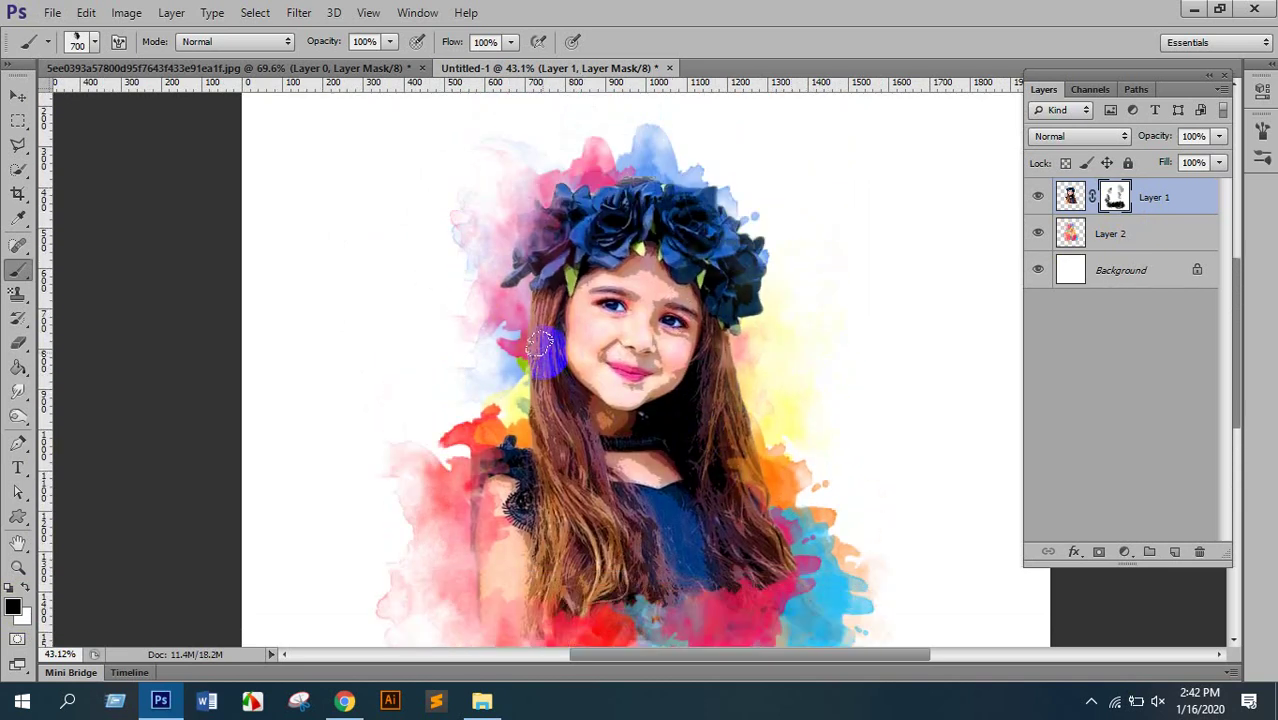
{"action": "left_click", "coordinate": [471, 328]}
{"action": "left_click", "coordinate": [528, 485]}
{"action": "left_click", "coordinate": [769, 485]}
{"action": "left_click", "coordinate": [840, 572]}
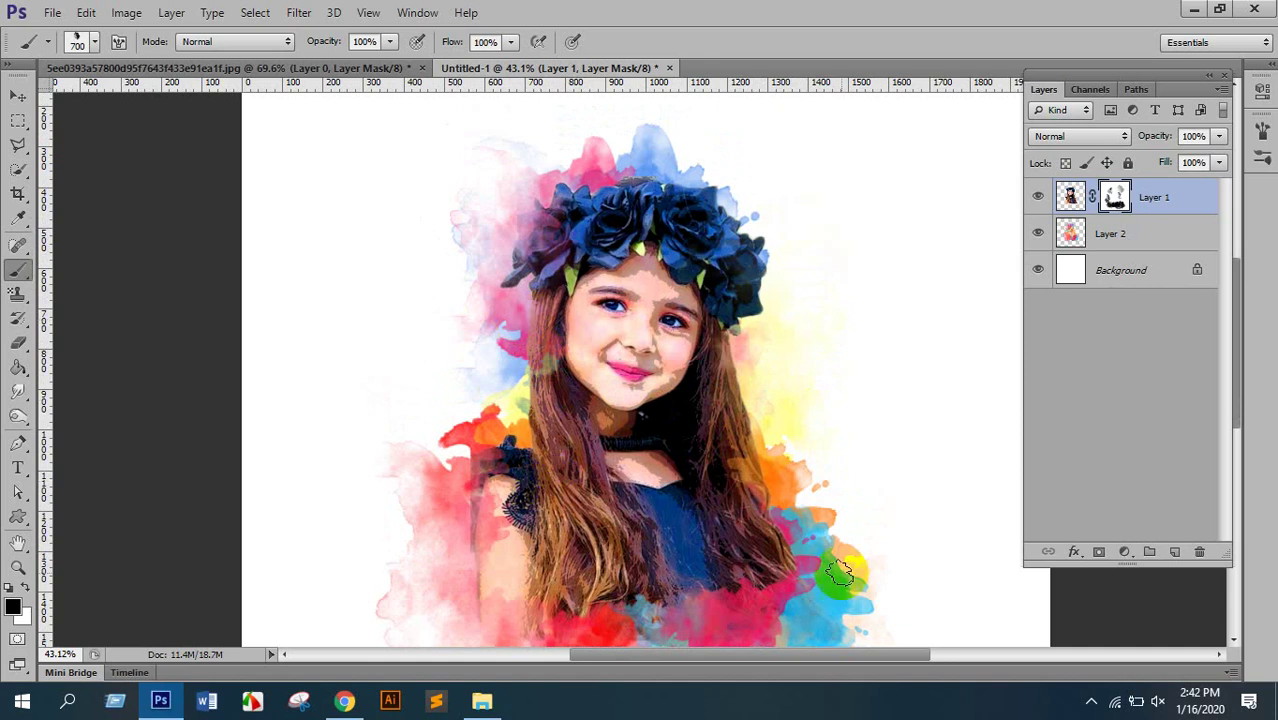
Touch up Layer 1's mask over the lower dress and switch to the layer's image thumbnail.
{"action": "scroll", "coordinate": [840, 572], "scroll_direction": "down", "scroll_amount": 3}
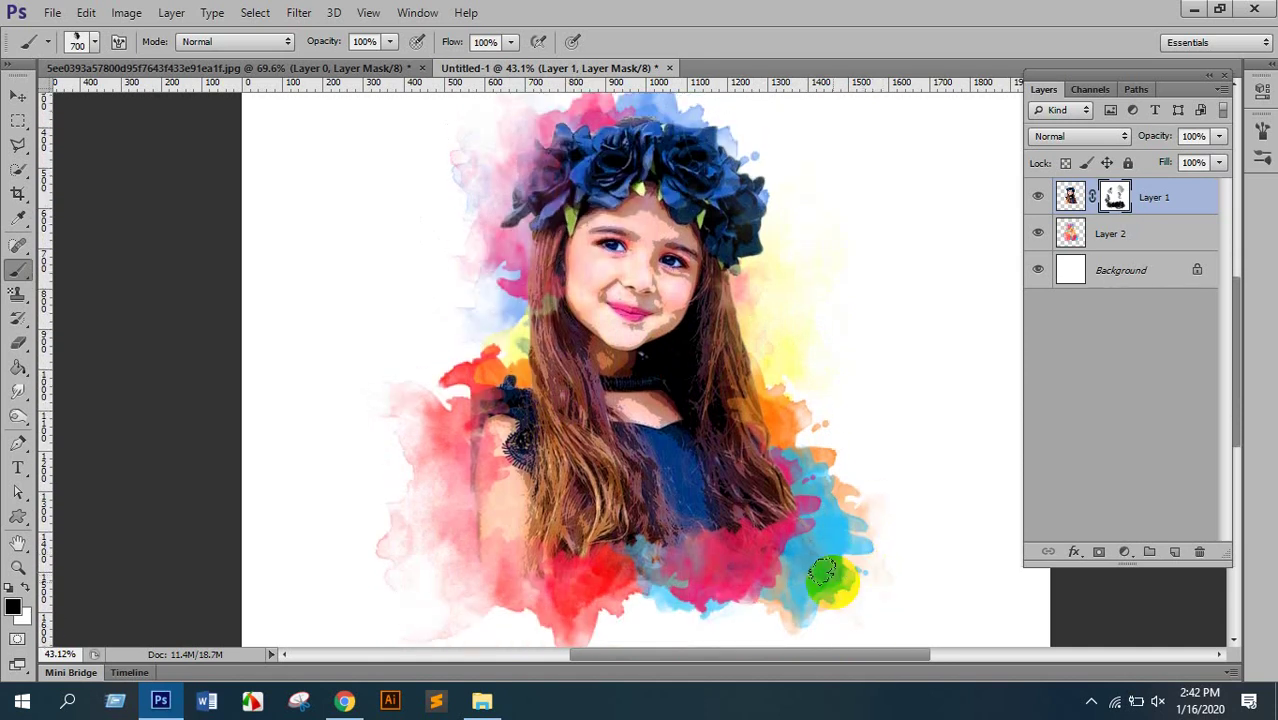
{"action": "left_click", "coordinate": [680, 535]}
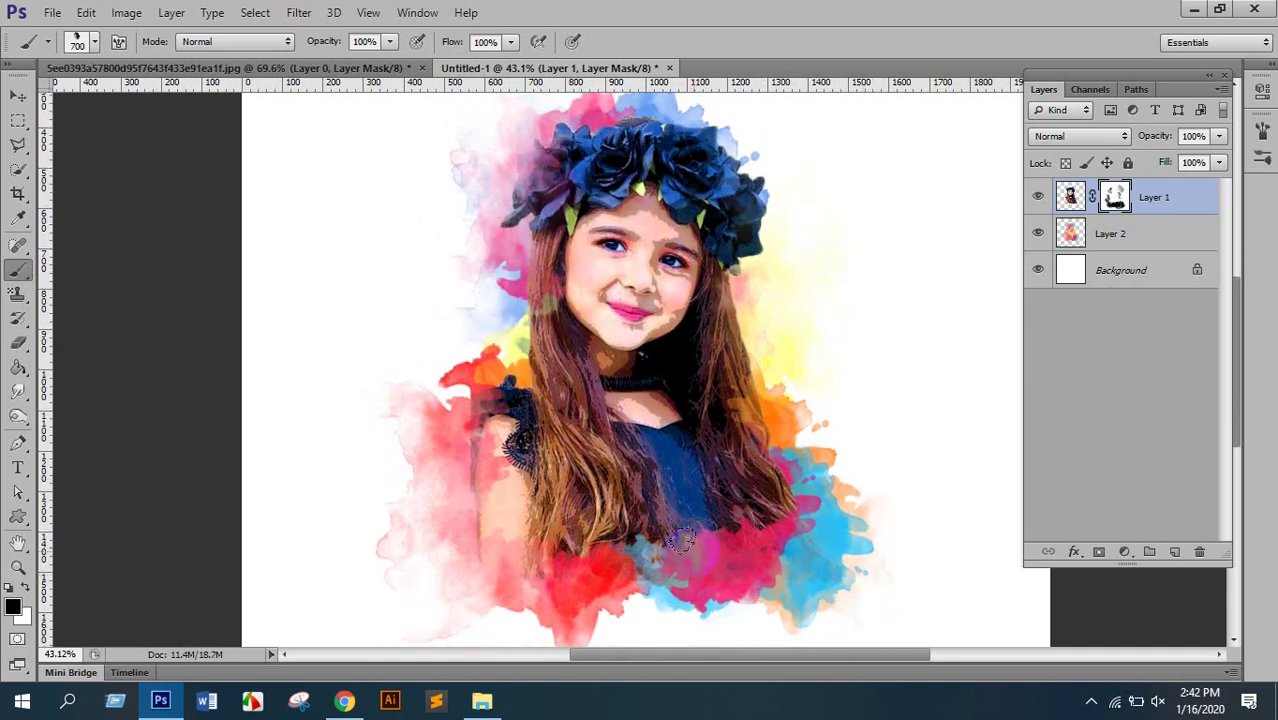
{"action": "left_click", "coordinate": [668, 469]}
{"action": "left_click", "coordinate": [1070, 197]}
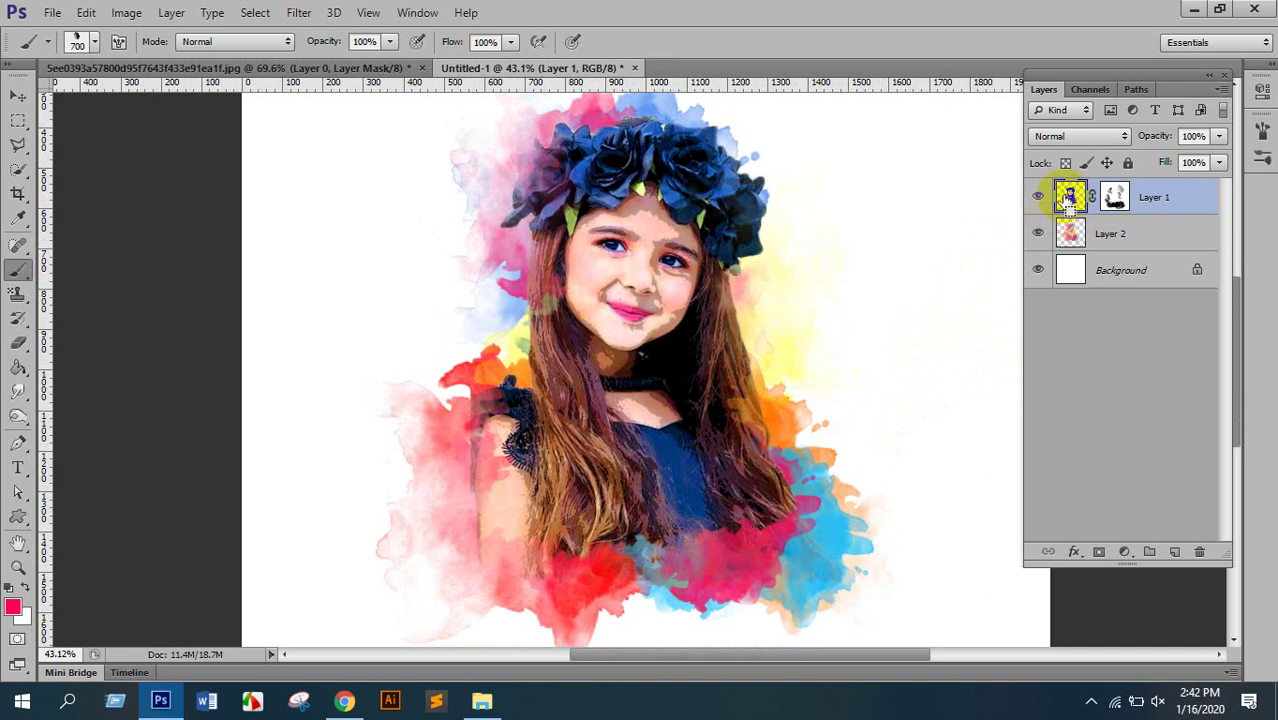
Enlarge Layer 1's portrait proportionally to about 108.7% around its center and shift it slightly to the left over the stains.
{"action": "key", "text": "ctrl+t"}
{"action": "scroll", "coordinate": [799, 571], "scroll_direction": "down", "scroll_amount": 1}
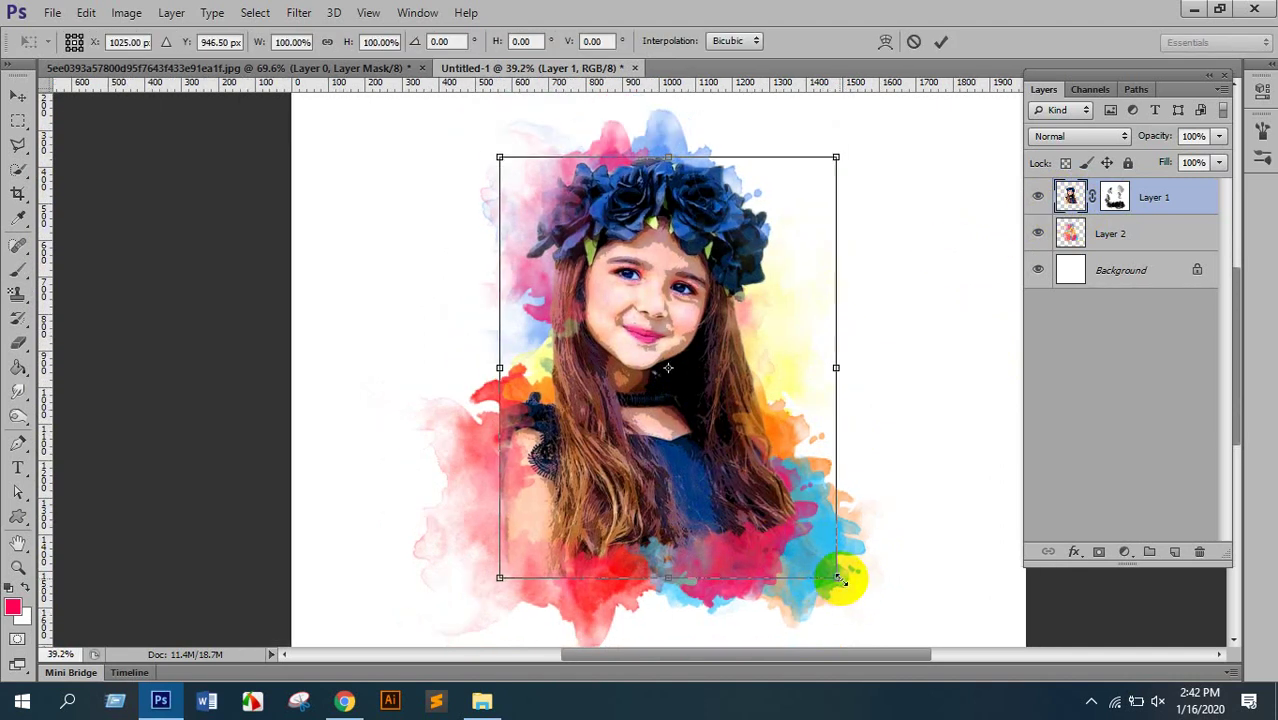
{"action": "mouse_move", "coordinate": [838, 578]}
{"action": "left_mouse_down"}
{"action": "mouse_move", "coordinate": [862, 590]}
{"action": "mouse_move", "coordinate": [852, 596]}
{"action": "left_mouse_up"}
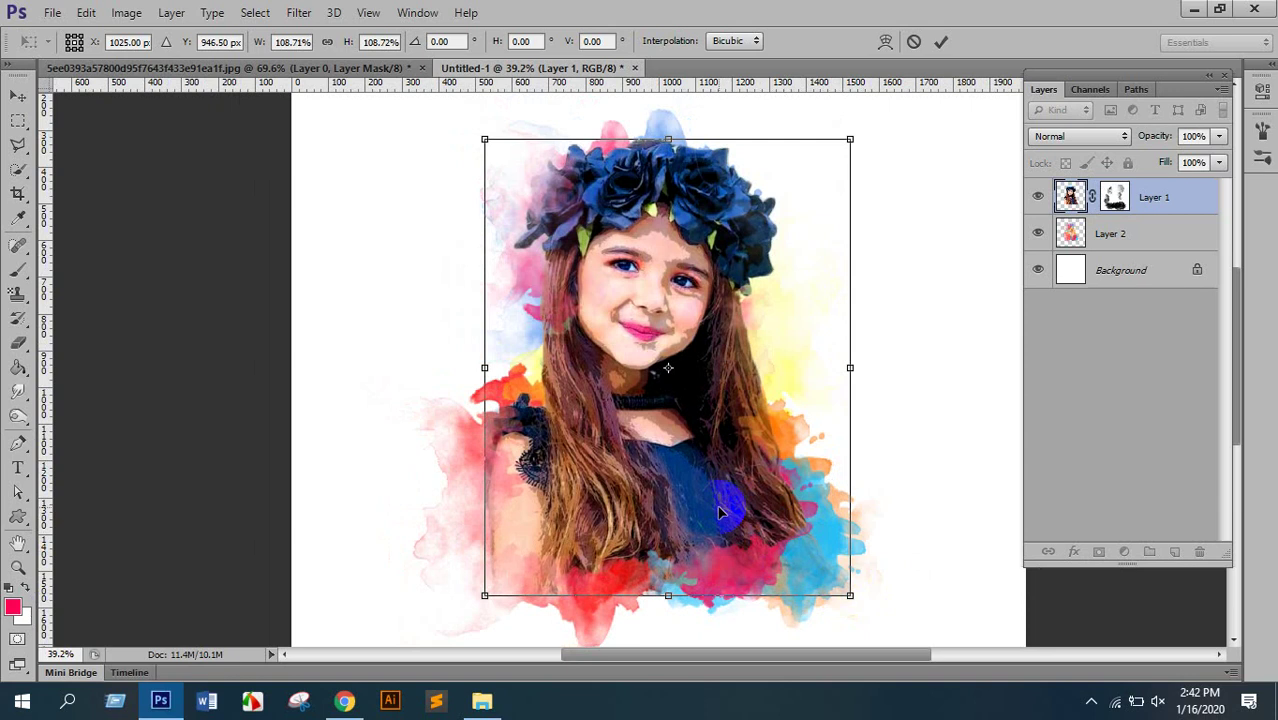
{"action": "left_click_drag", "start_coordinate": [718, 512], "coordinate": [713, 513]}
{"action": "key", "text": "Return"}
{"action": "key", "text": "b"}
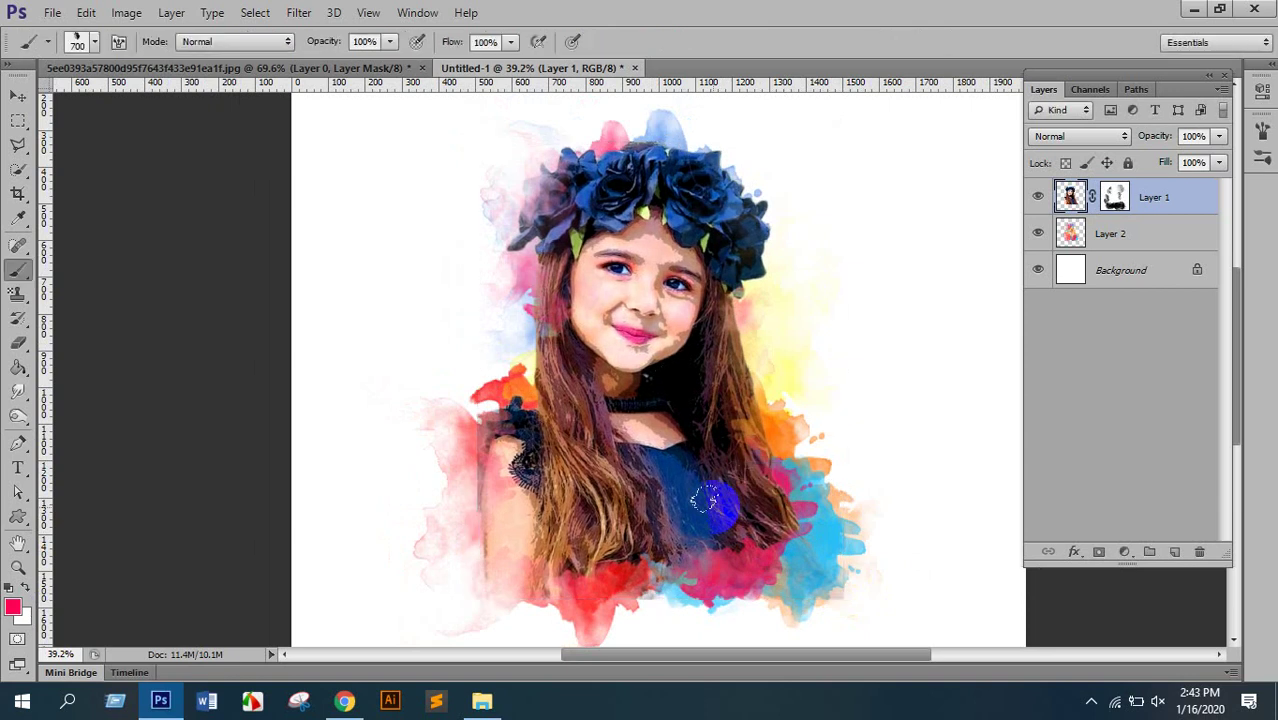
{"action": "scroll", "coordinate": [703, 364], "scroll_direction": "down", "scroll_amount": 3}
{"action": "scroll", "coordinate": [680, 355], "scroll_direction": "down", "scroll_amount": 1}
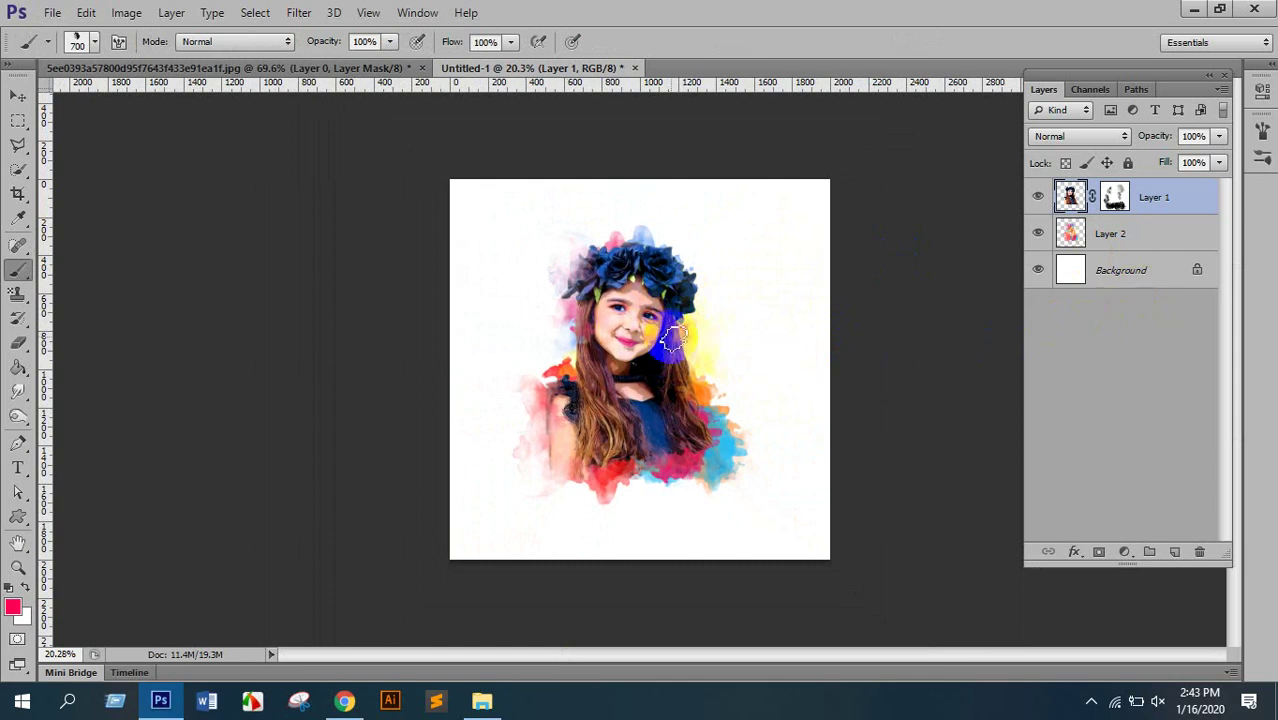
Group Layer 1 and Layer 2 together above the Background and leave the group collapsed.
{"action": "left_click", "coordinate": [18, 95]}
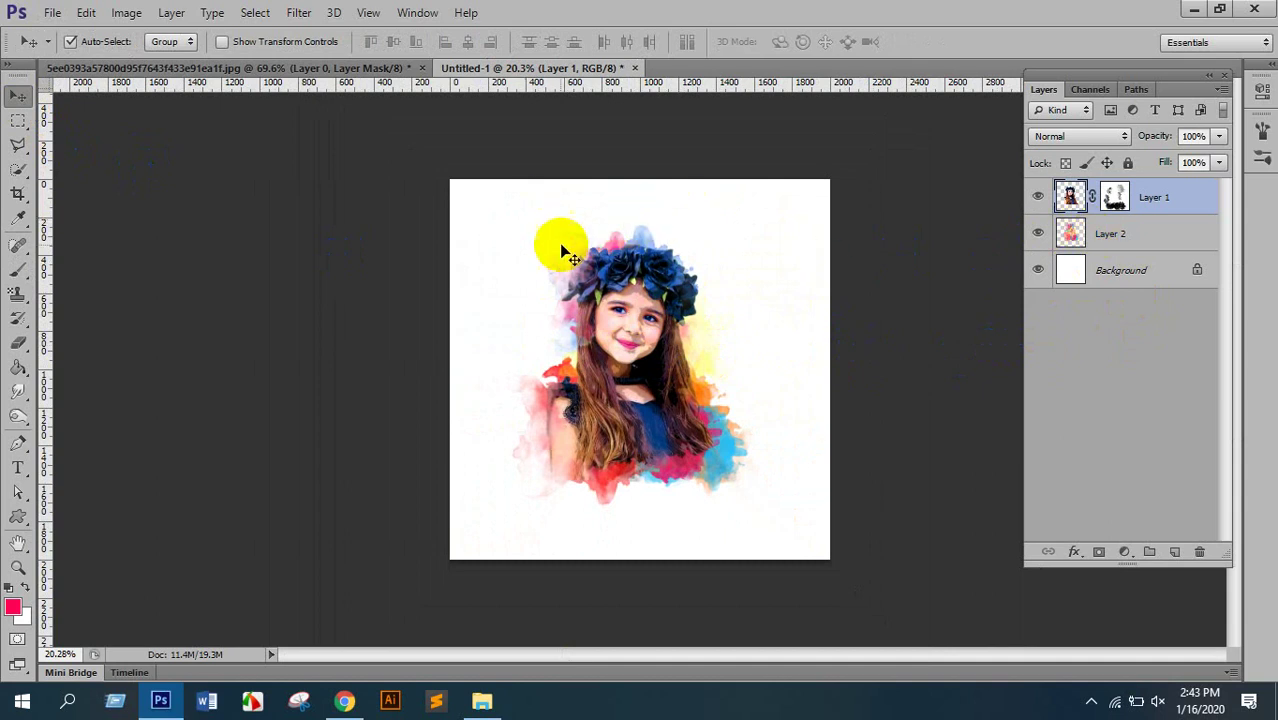
{"action": "scroll", "coordinate": [620, 280], "scroll_direction": "up", "scroll_amount": 2}
{"action": "scroll", "coordinate": [667, 225], "scroll_direction": "down", "scroll_amount": 1}
{"action": "scroll", "coordinate": [675, 256], "scroll_direction": "up", "scroll_amount": 3}
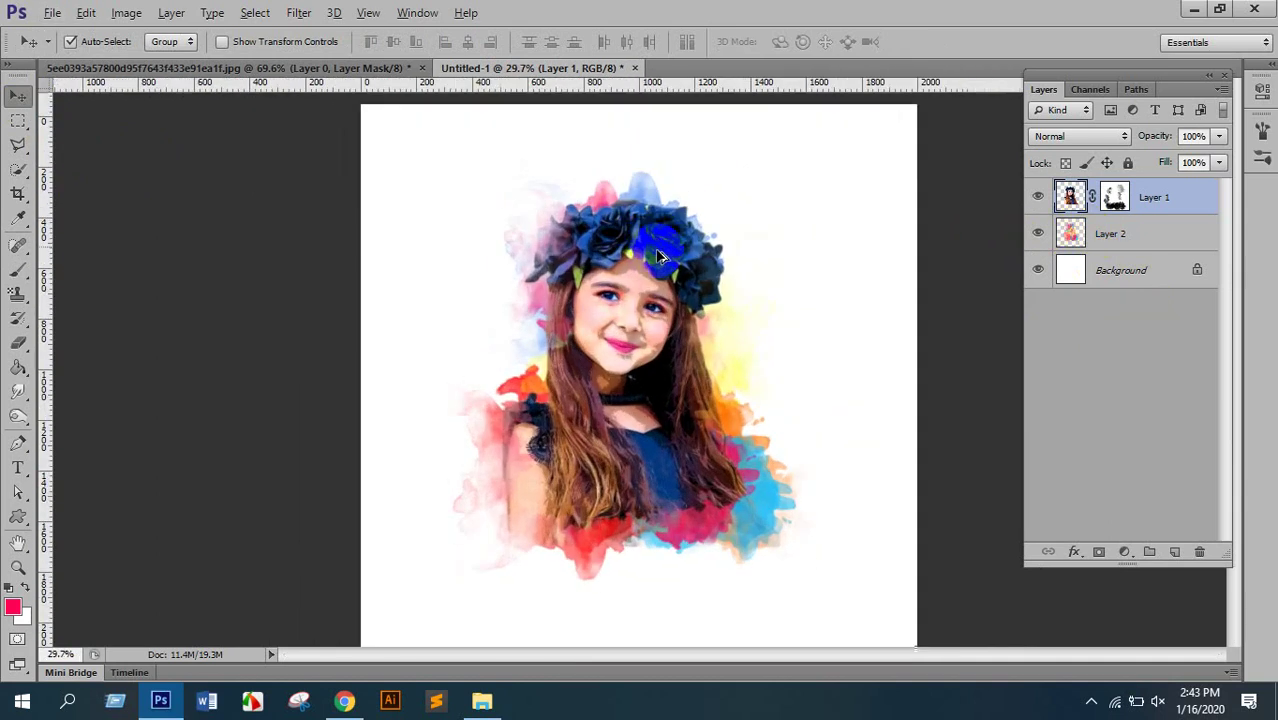
{"action": "scroll", "coordinate": [670, 258], "scroll_direction": "down", "scroll_amount": 3}
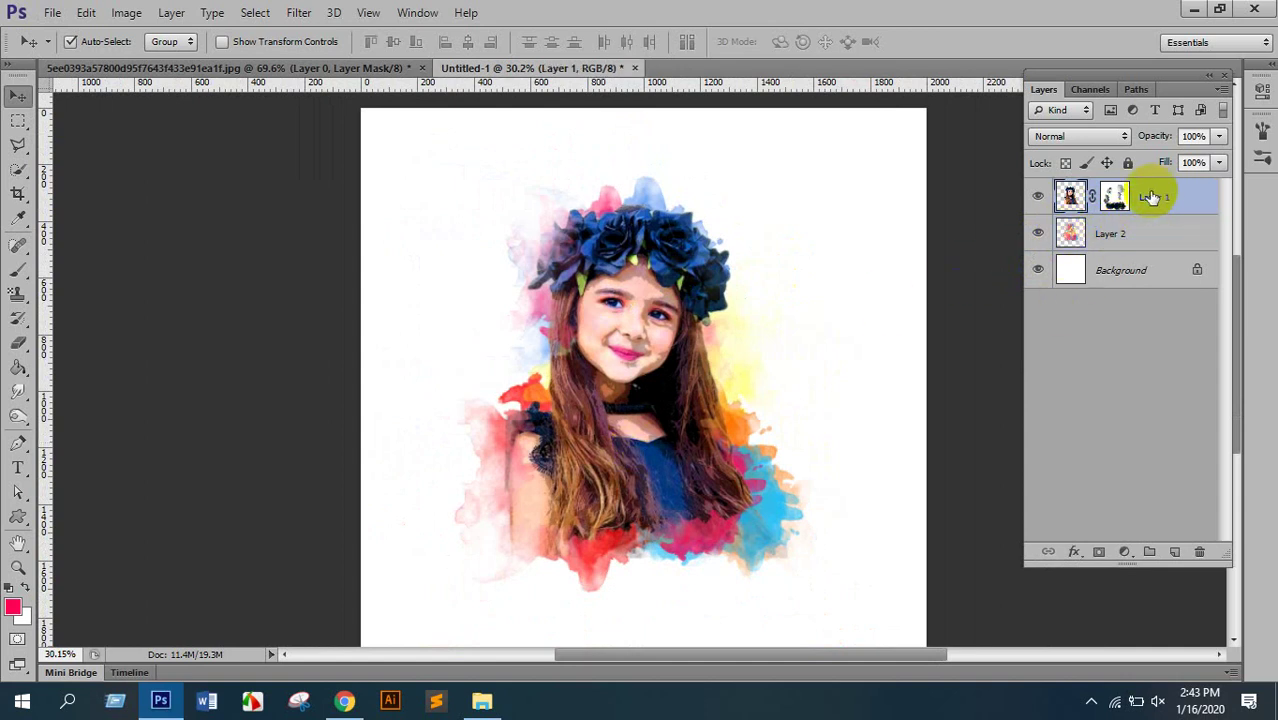
{"action": "left_click", "coordinate": [1137, 238], "text": "ctrl"}
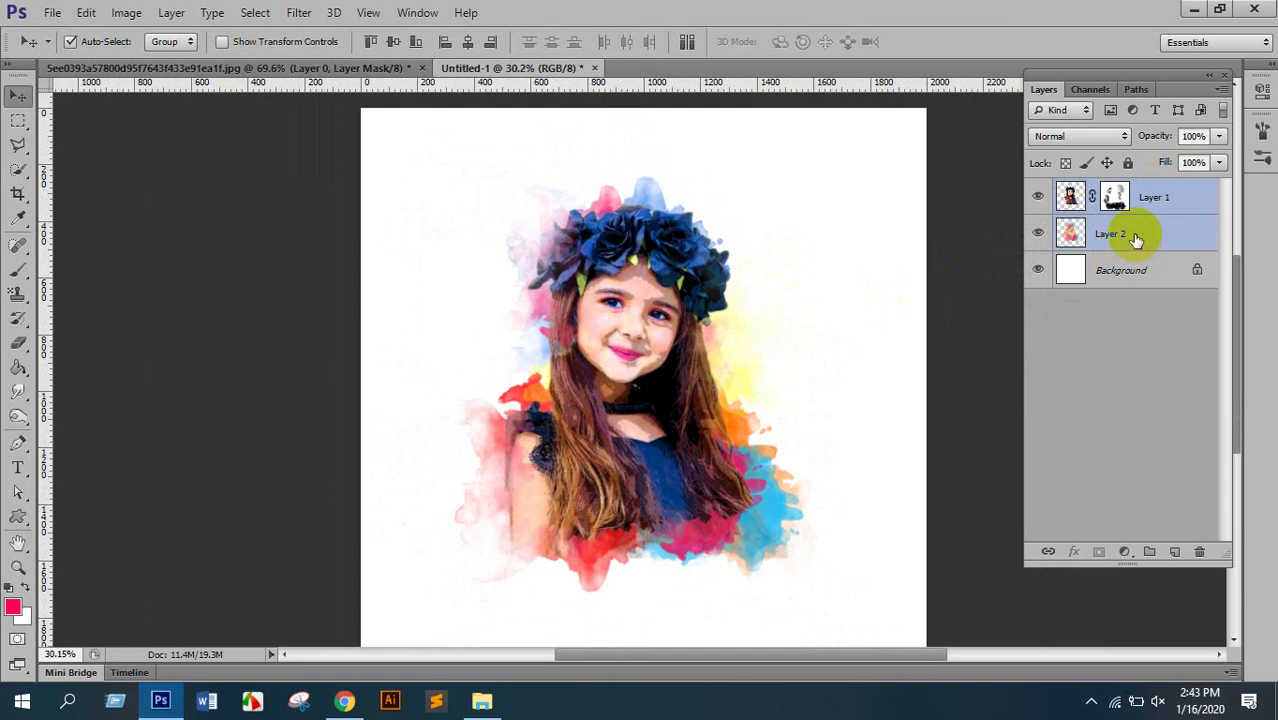
{"action": "key", "text": "ctrl+g"}
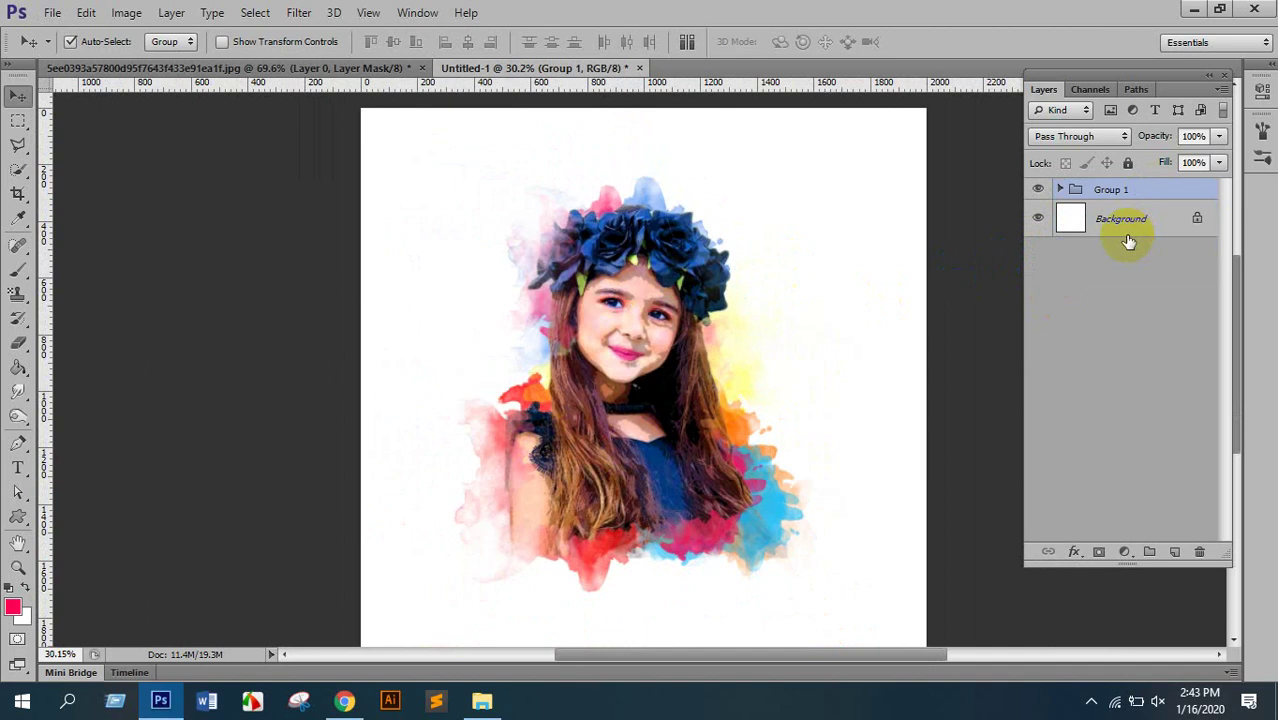
{"action": "left_click", "coordinate": [1060, 190]}
{"action": "left_click", "coordinate": [1060, 190]}
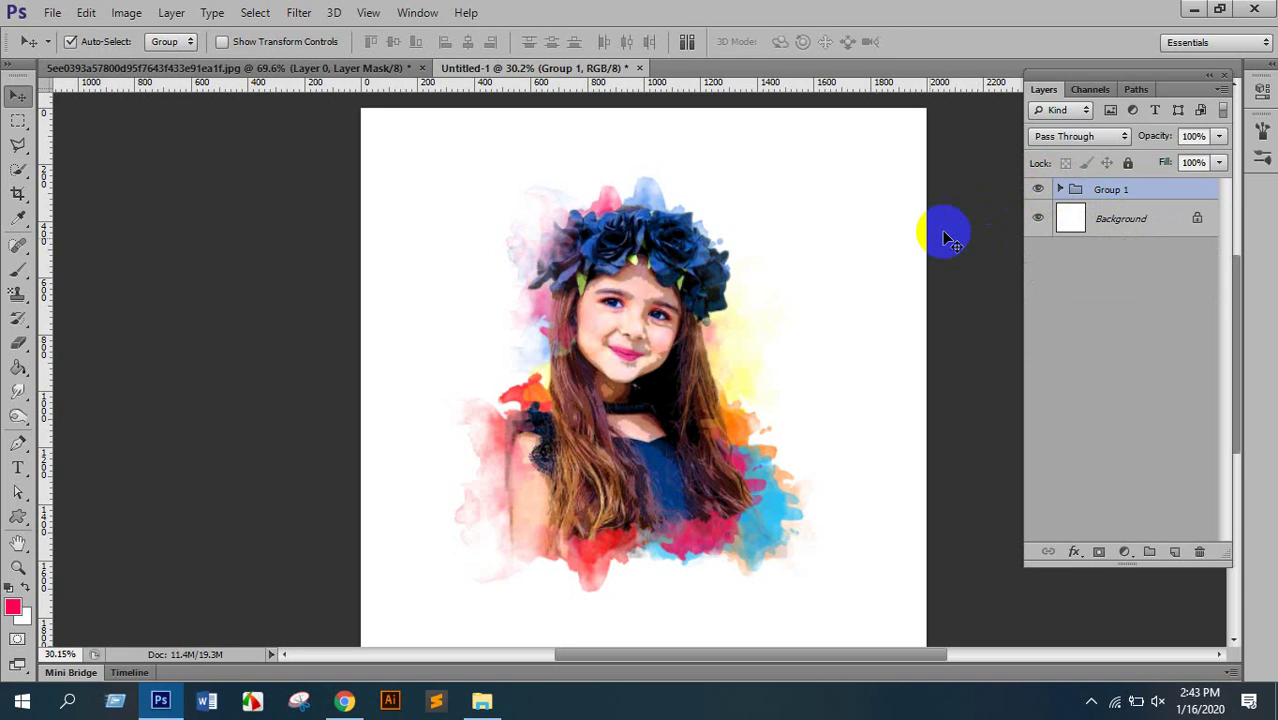
Create a new empty layer above Group 1.
{"action": "left_click", "coordinate": [1174, 553]}
{"action": "scroll", "coordinate": [690, 455], "scroll_direction": "down", "scroll_amount": 2}
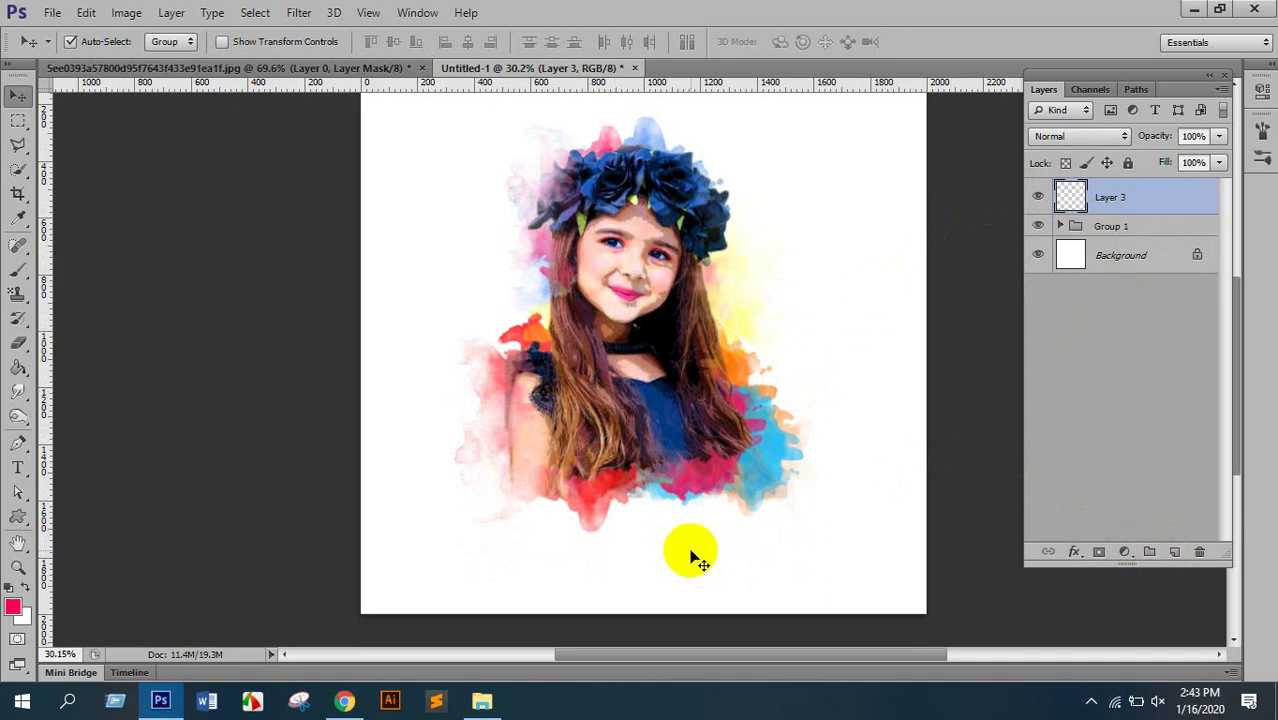
{"action": "scroll", "coordinate": [655, 410], "scroll_direction": "up", "scroll_amount": 1}
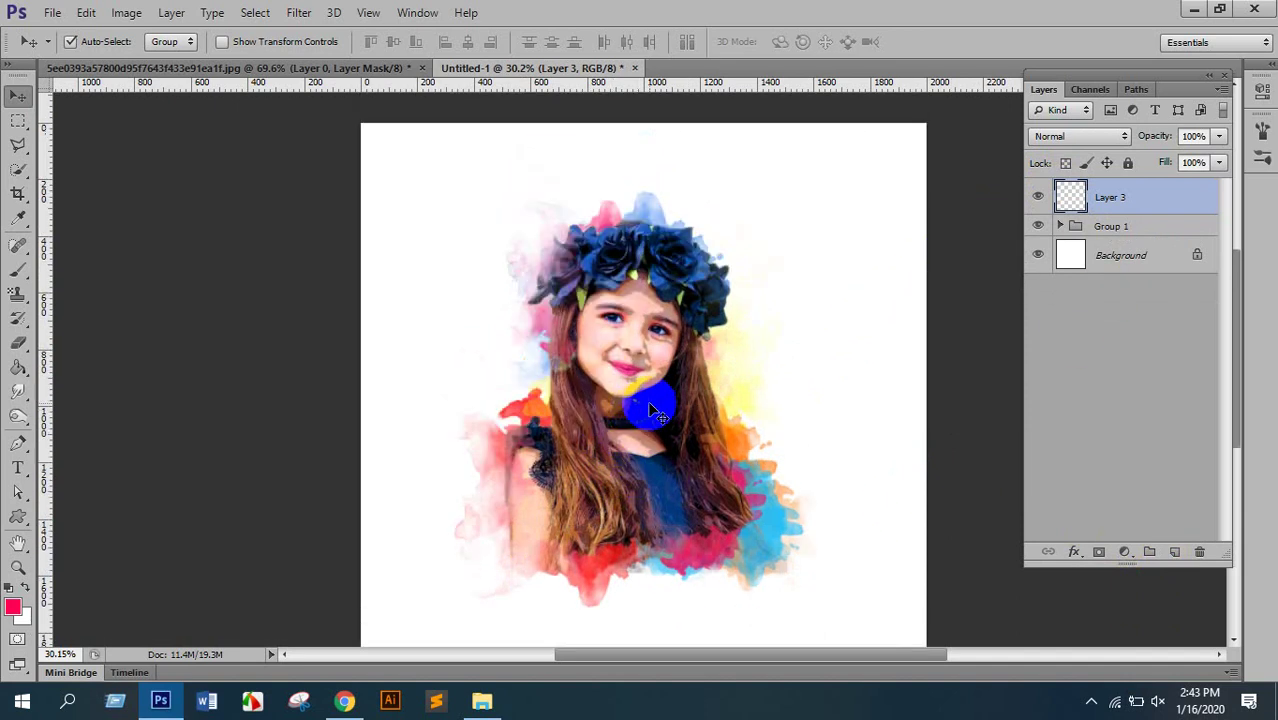
Scale Group 1 proportionally to about 88% and move it slightly up and to the right on the canvas.
{"action": "left_click", "coordinate": [1105, 226]}
{"action": "key", "text": "ctrl+t"}
{"action": "left_click_drag", "start_coordinate": [821, 183], "coordinate": [798, 209]}
{"action": "left_click_drag", "start_coordinate": [734, 404], "coordinate": [750, 376]}
{"action": "scroll", "coordinate": [756, 378], "scroll_direction": "down", "scroll_amount": 3}
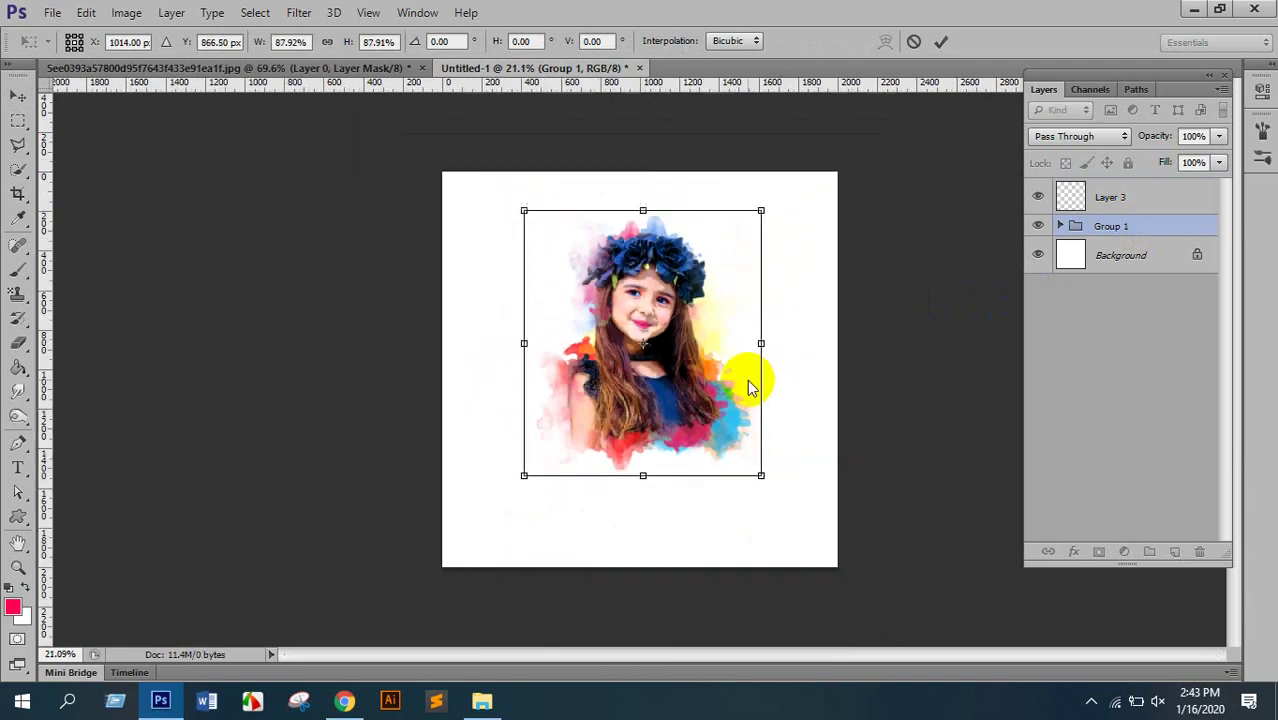
{"action": "double_click", "coordinate": [691, 356]}
{"action": "scroll", "coordinate": [695, 362], "scroll_direction": "up", "scroll_amount": 3}
On Layer 3, choose the 1200 px paint-drip brush preset and enlarge it to 2600 px.
{"action": "left_click", "coordinate": [1080, 200]}
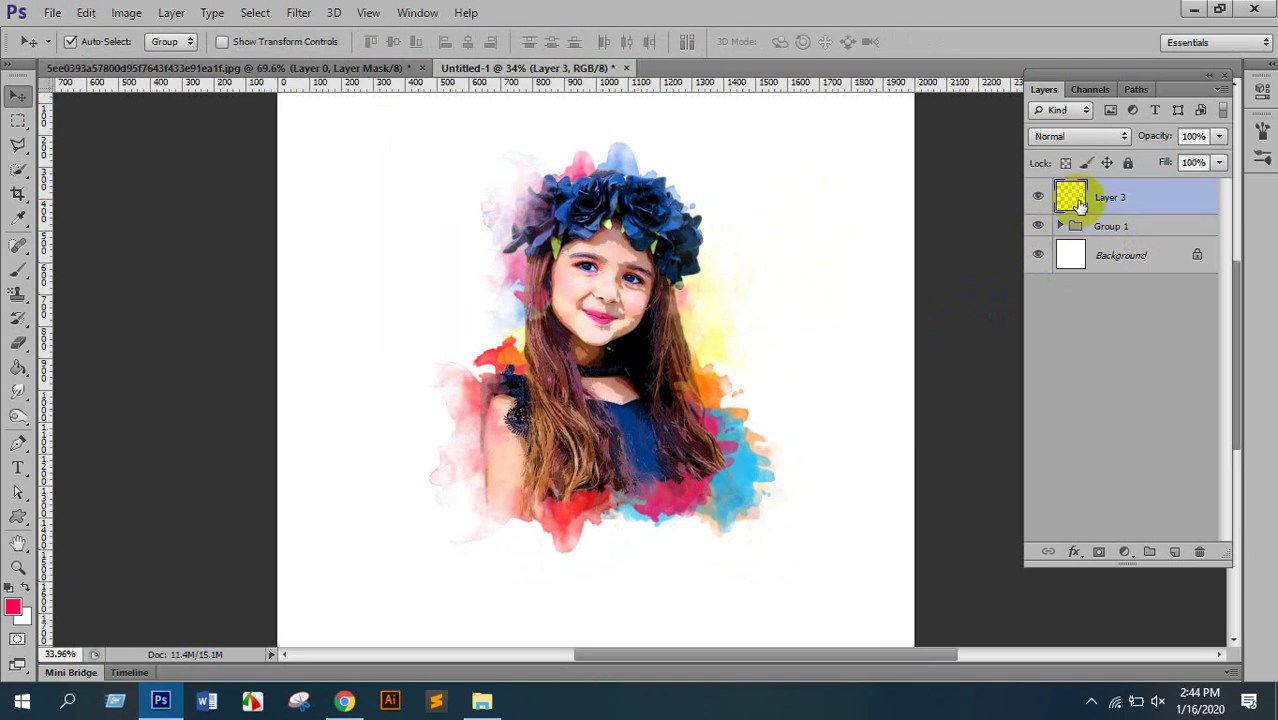
{"action": "left_click", "coordinate": [18, 270]}
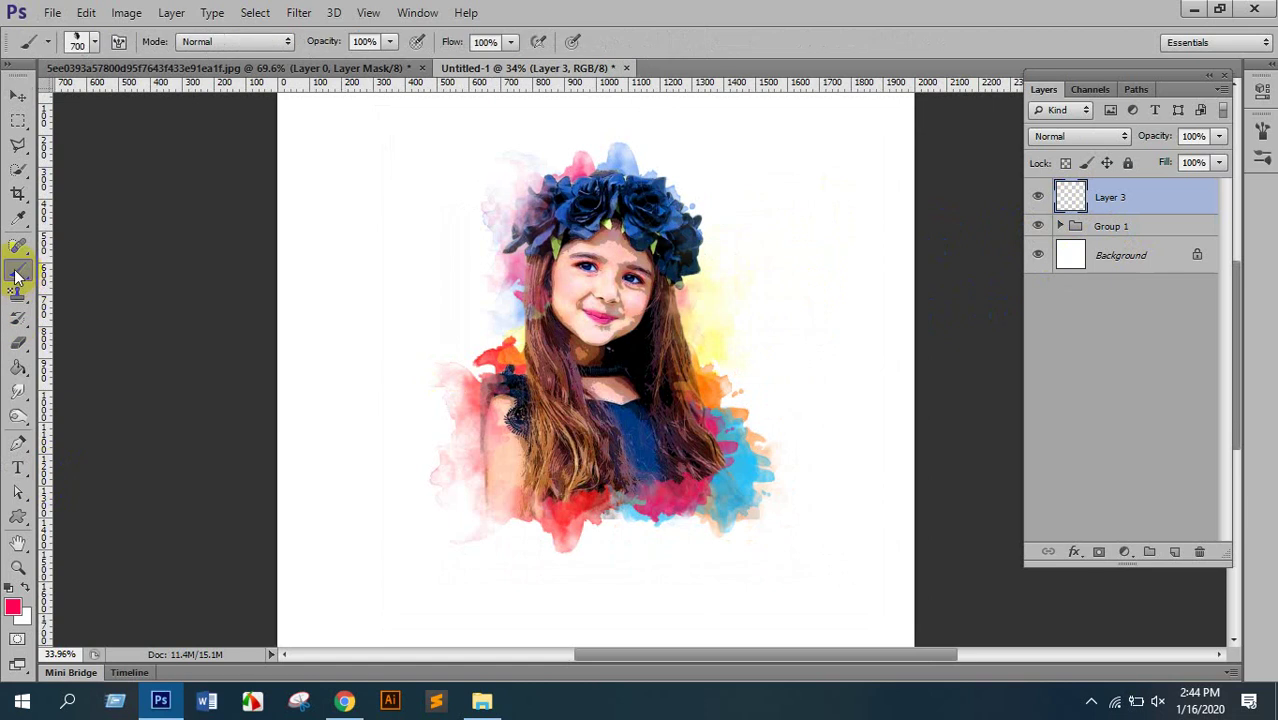
{"action": "left_click", "coordinate": [78, 42]}
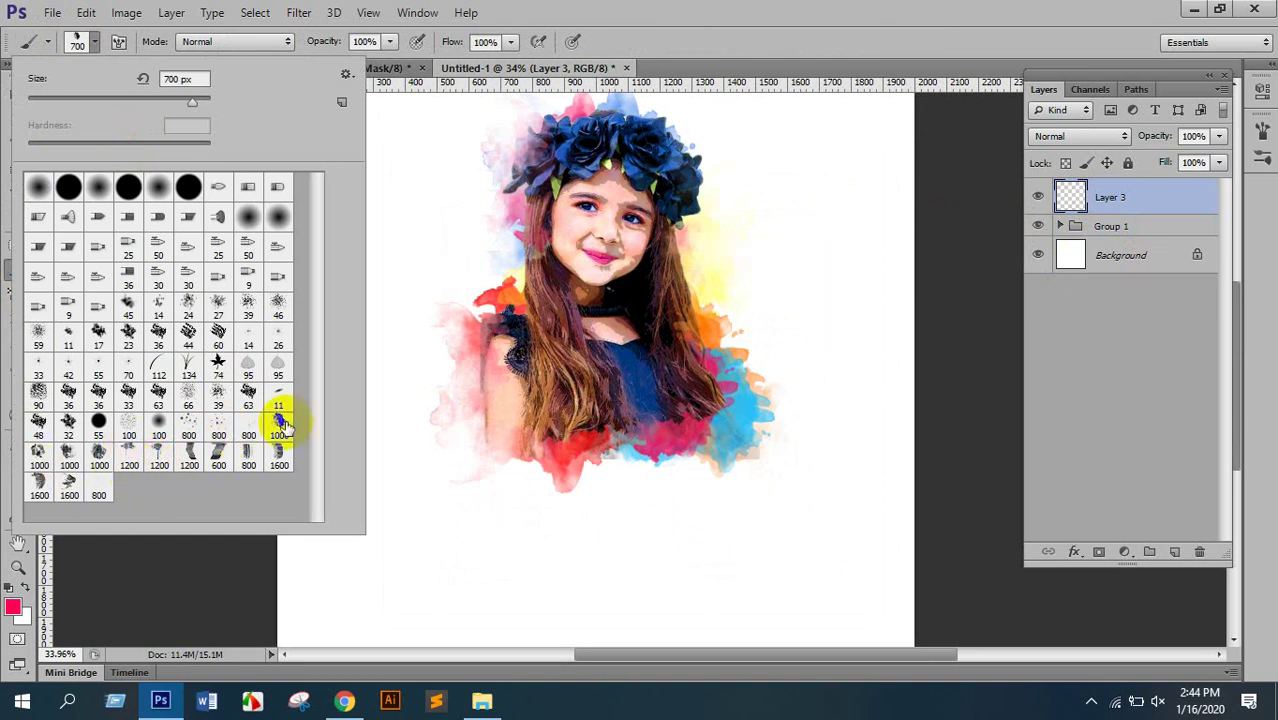
{"action": "double_click", "coordinate": [159, 459]}
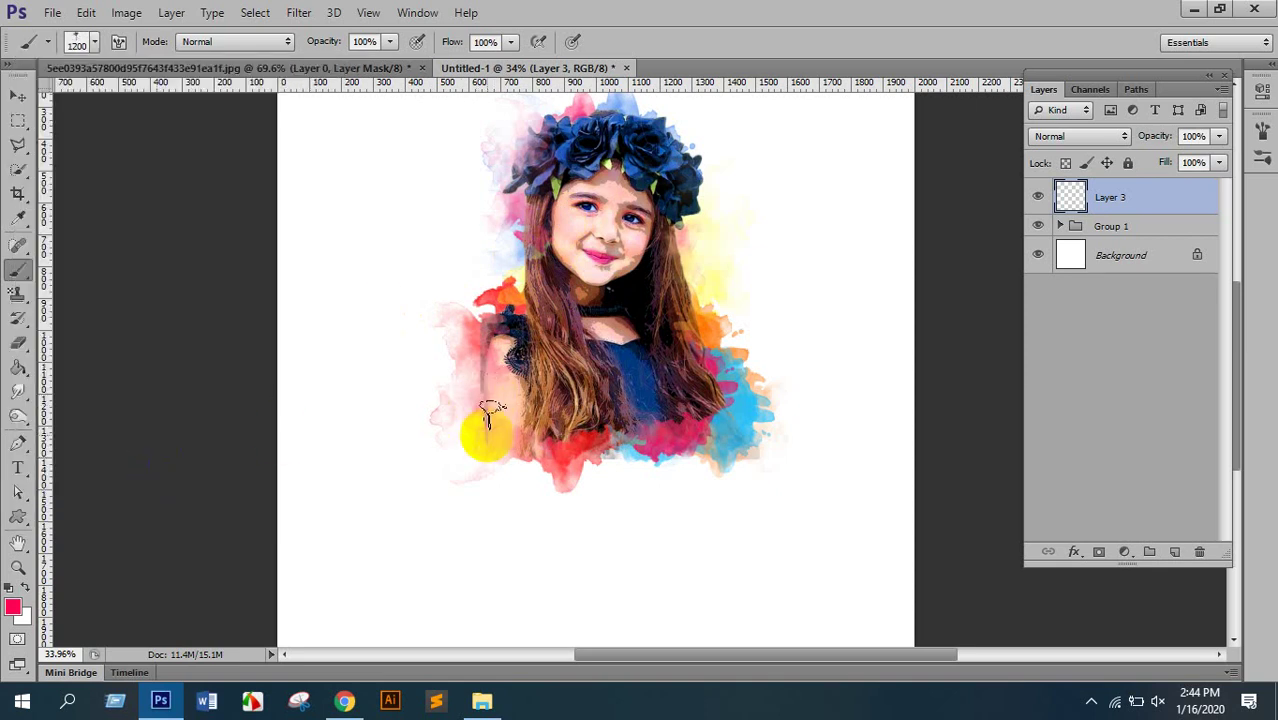
{"action": "key", "text": "bracketright"}
{"action": "key", "text": "bracketright"}
{"action": "key", "text": "bracketright"}
{"action": "key", "text": "bracketright"}
{"action": "key", "text": "bracketright"}
{"action": "key", "text": "bracketright"}
{"action": "key", "text": "bracketright"}
{"action": "key", "text": "bracketright"}
{"action": "key", "text": "bracketright"}
{"action": "key", "text": "bracketright"}
{"action": "key", "text": "bracketright"}
{"action": "key", "text": "bracketright"}
{"action": "key", "text": "bracketright"}
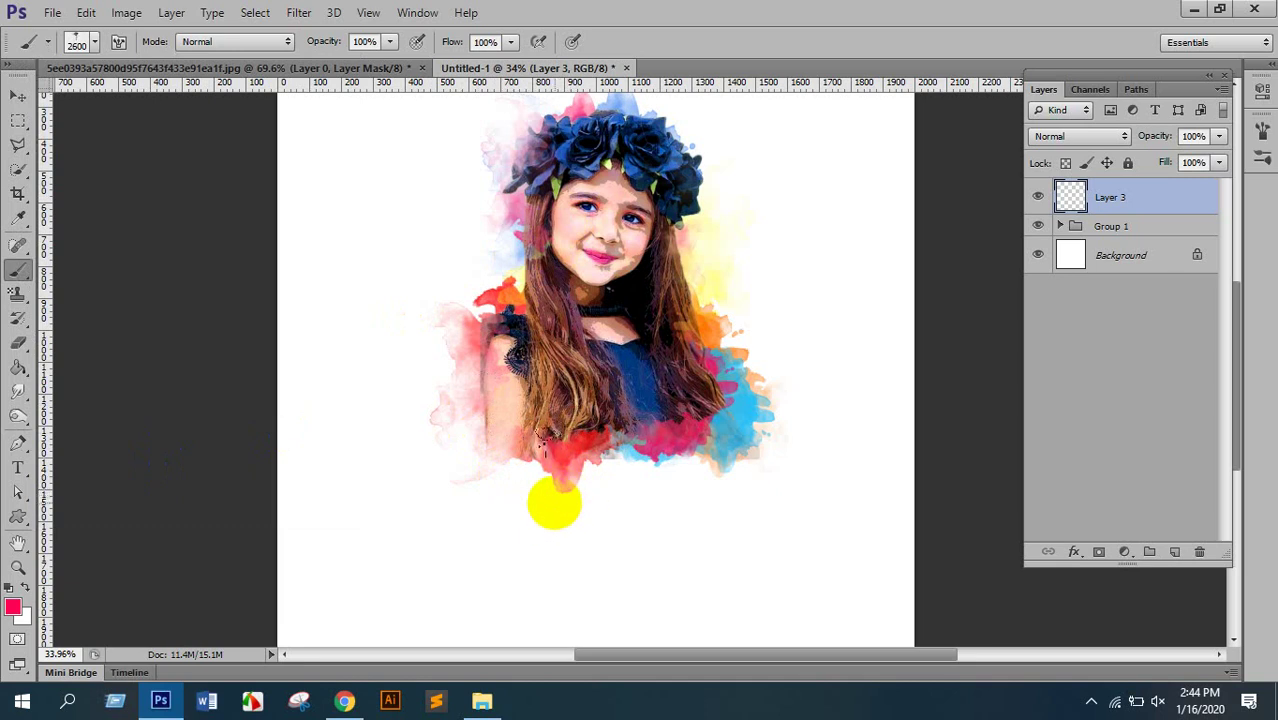
Set the foreground color to ff0000 and paint red drips below the red stain.
{"action": "left_click", "coordinate": [12, 606]}
{"action": "left_click", "coordinate": [1057, 240]}
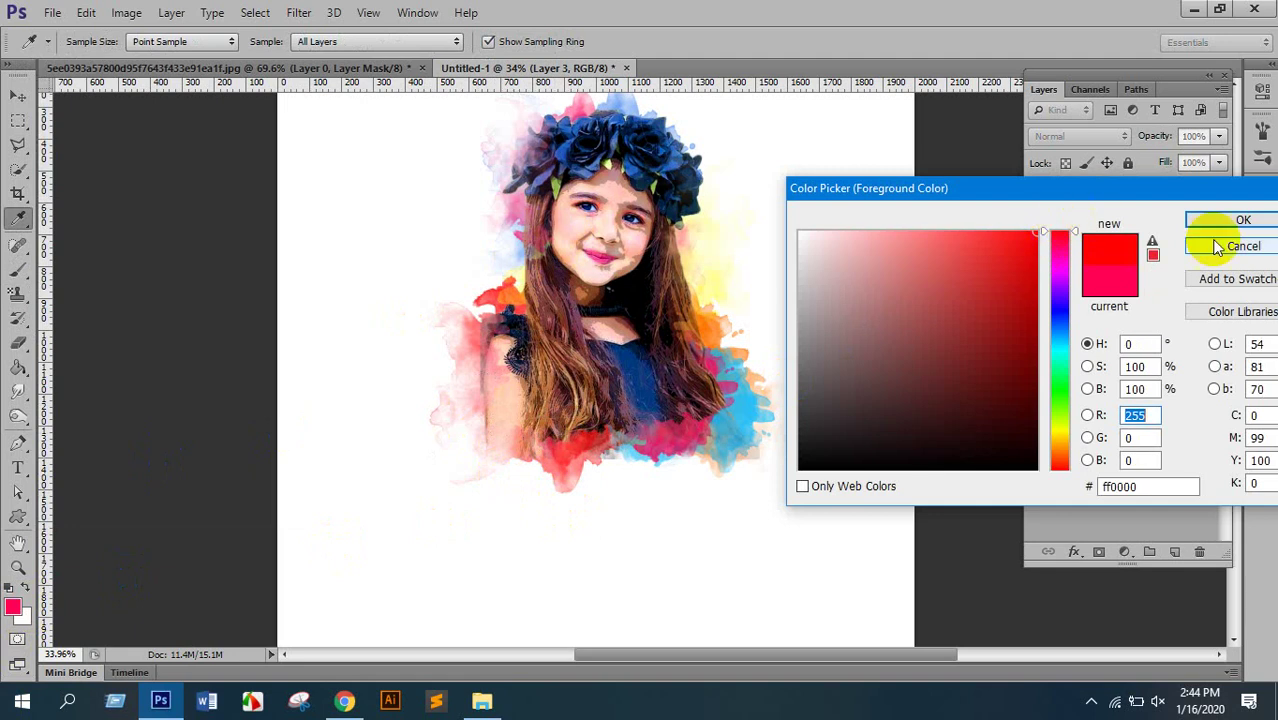
{"action": "left_click", "coordinate": [1240, 219]}
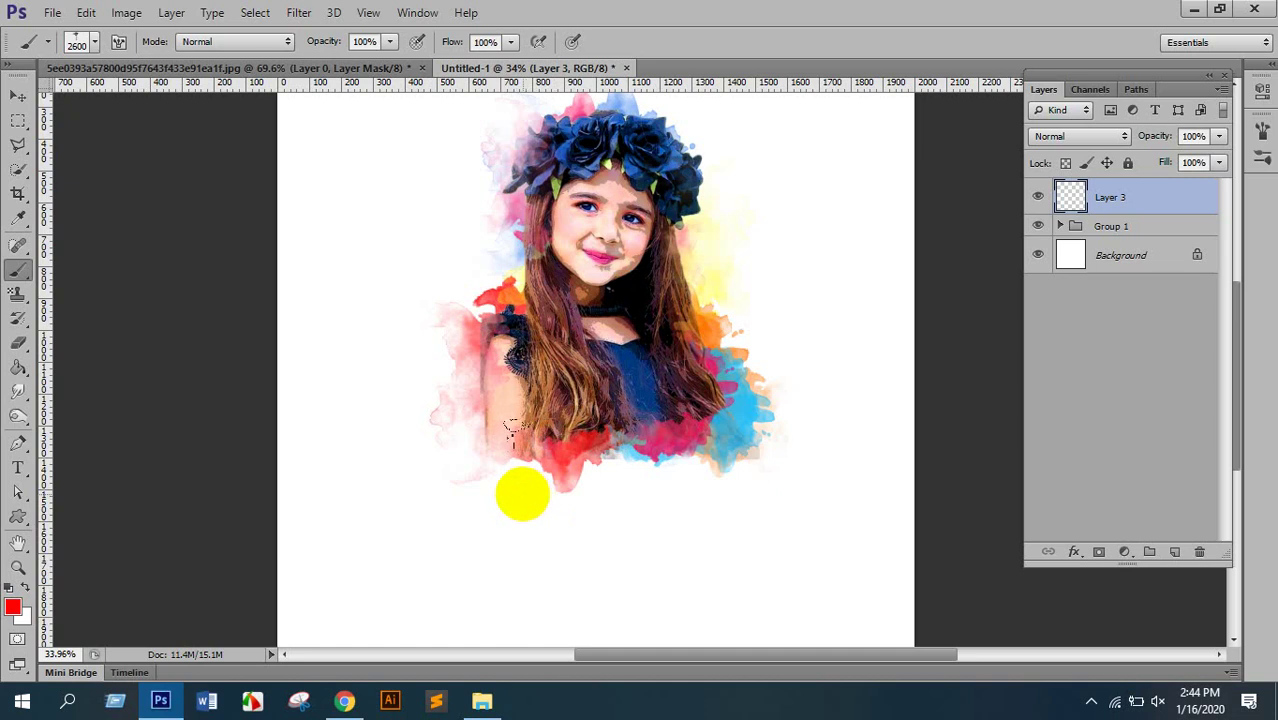
{"action": "left_click_drag", "start_coordinate": [532, 492], "coordinate": [535, 570]}
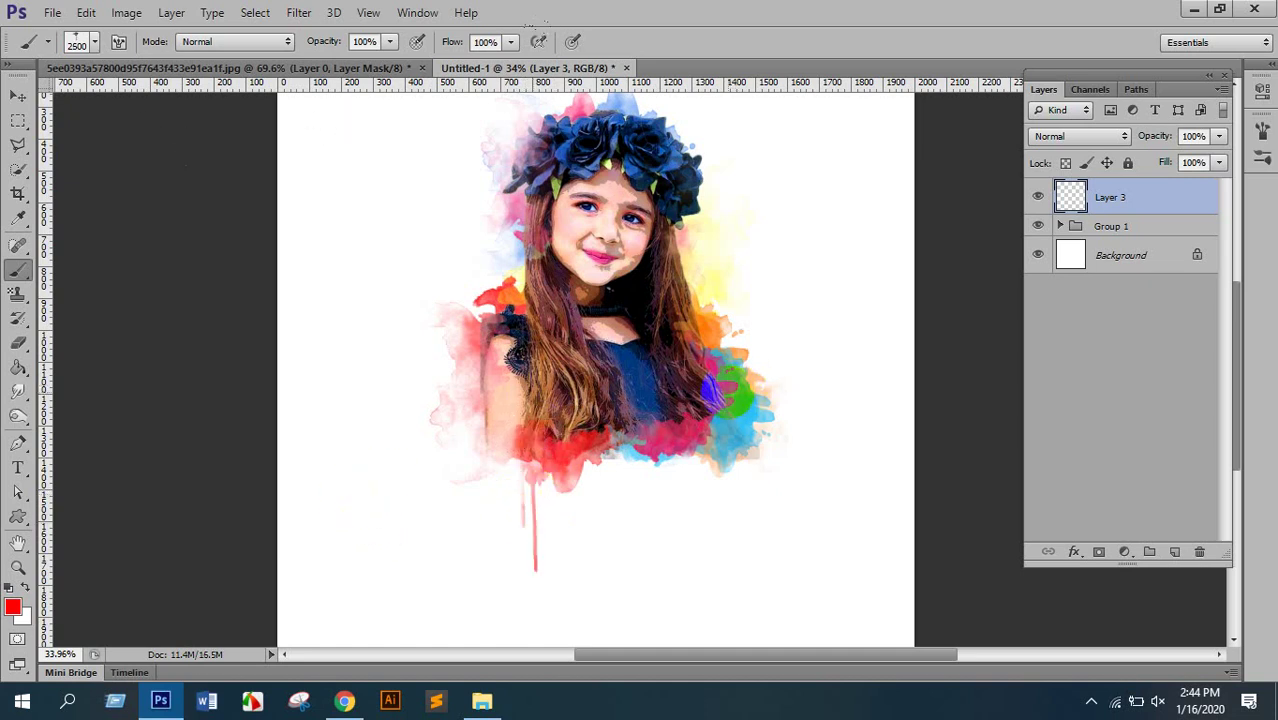
Reduce the drip brush to 400 px and paint drips in pink ff00a2 below the magenta stain.
{"action": "key", "text": "bracketleft"}
{"action": "key", "text": "bracketleft"}
{"action": "key", "text": "bracketleft"}
{"action": "key", "text": "bracketleft"}
{"action": "key", "text": "bracketleft"}
{"action": "key", "text": "bracketleft"}
{"action": "key", "text": "bracketleft"}
{"action": "key", "text": "bracketleft"}
{"action": "key", "text": "bracketleft"}
{"action": "key", "text": "bracketleft"}
{"action": "key", "text": "bracketleft"}
{"action": "key", "text": "bracketleft"}
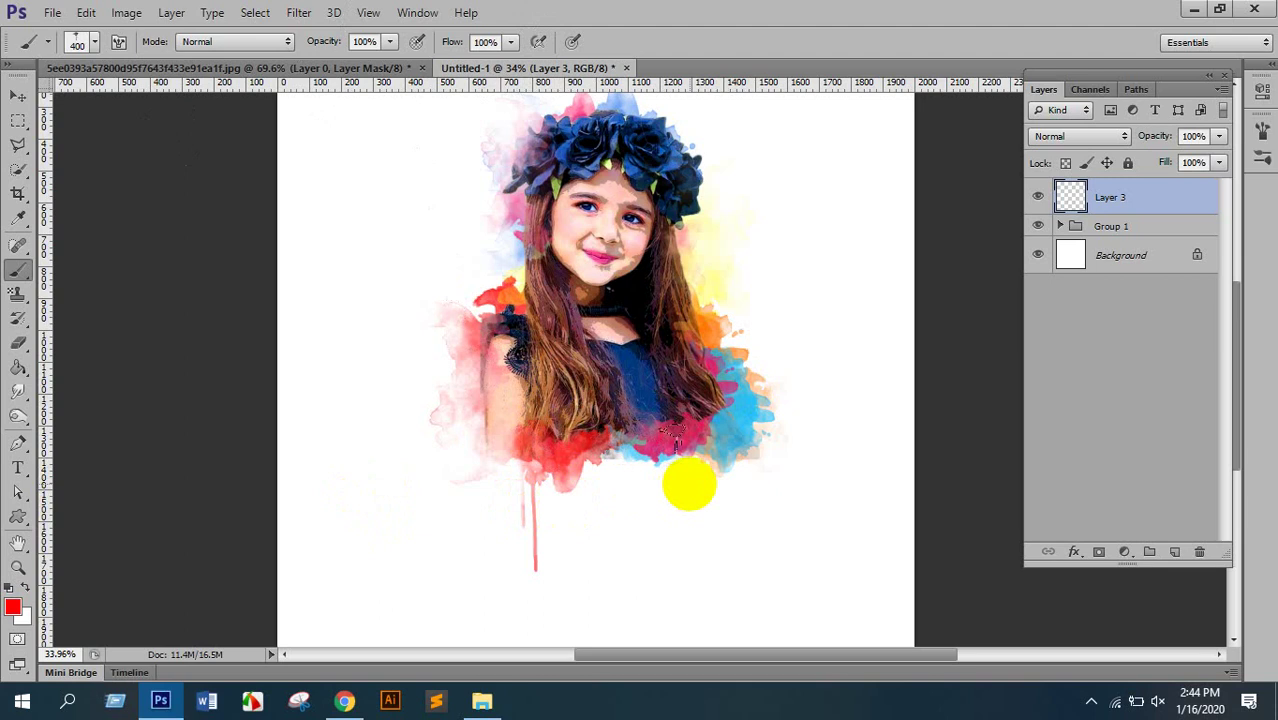
{"action": "left_click", "coordinate": [12, 607]}
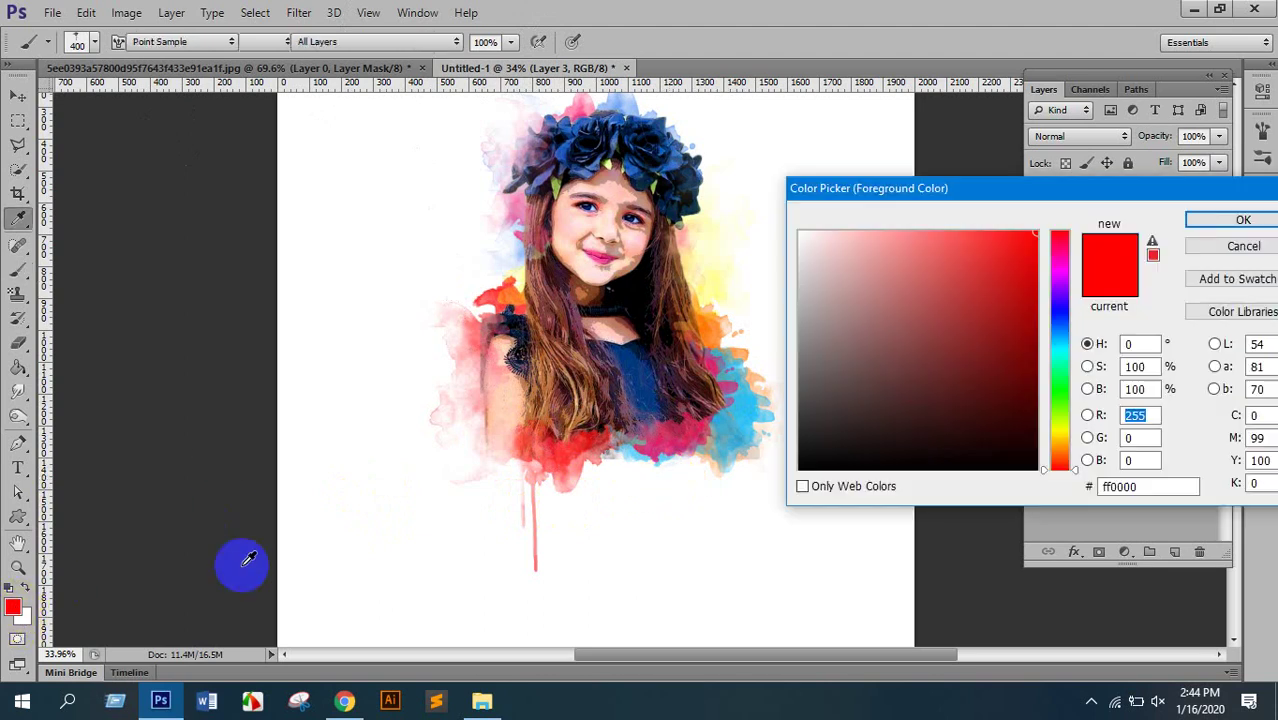
{"action": "left_click_drag", "start_coordinate": [1060, 330], "coordinate": [1054, 256]}
{"action": "left_click", "coordinate": [1212, 220]}
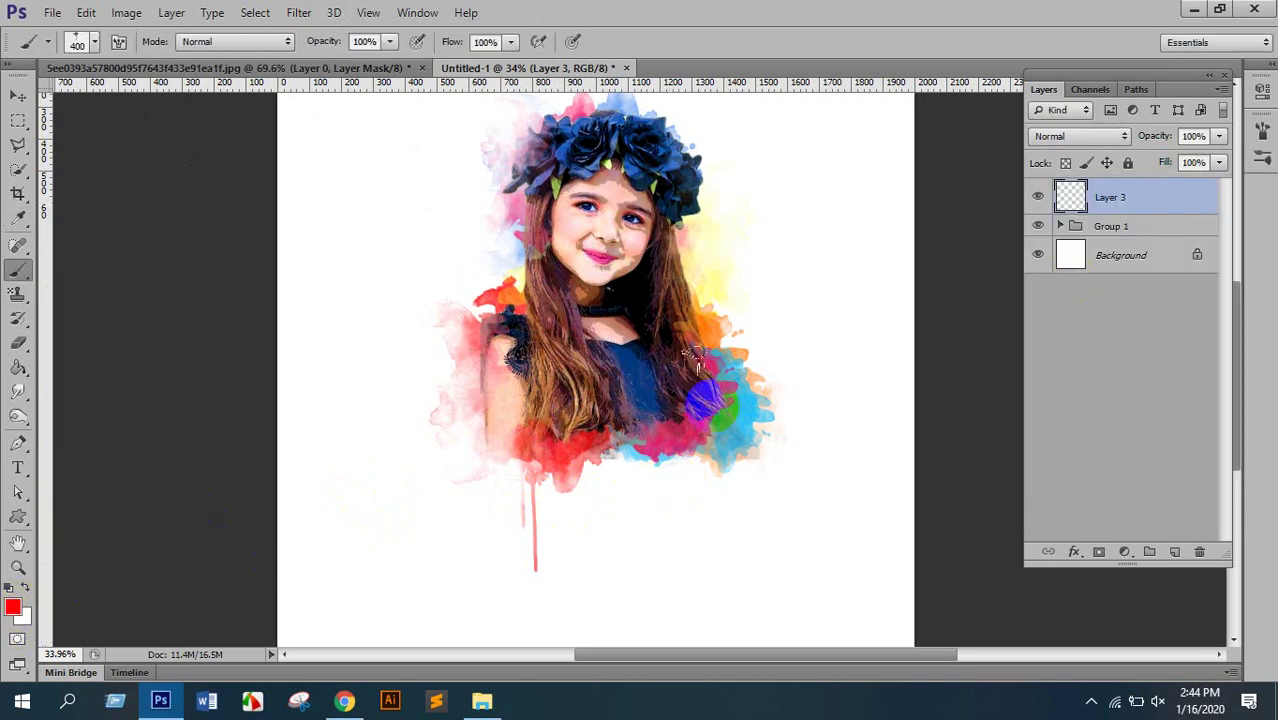
{"action": "left_click_drag", "start_coordinate": [680, 470], "coordinate": [674, 482]}
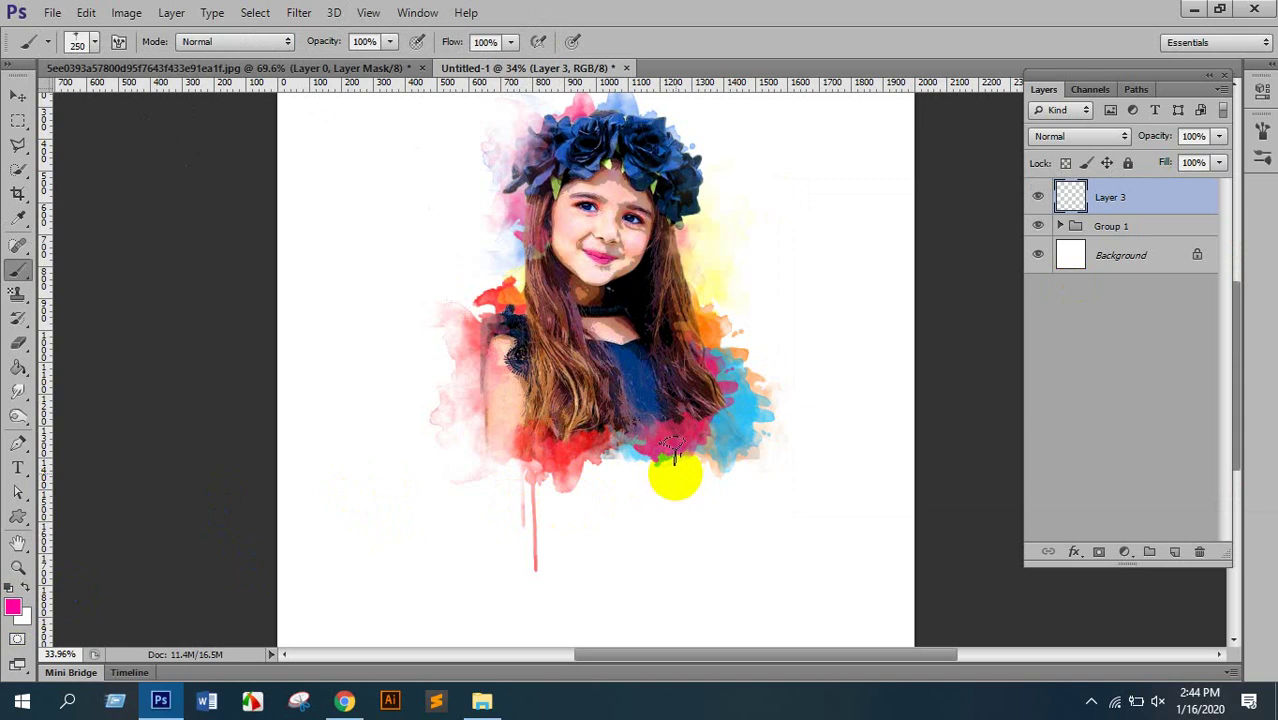
{"action": "left_click_drag", "start_coordinate": [668, 460], "coordinate": [666, 535]}
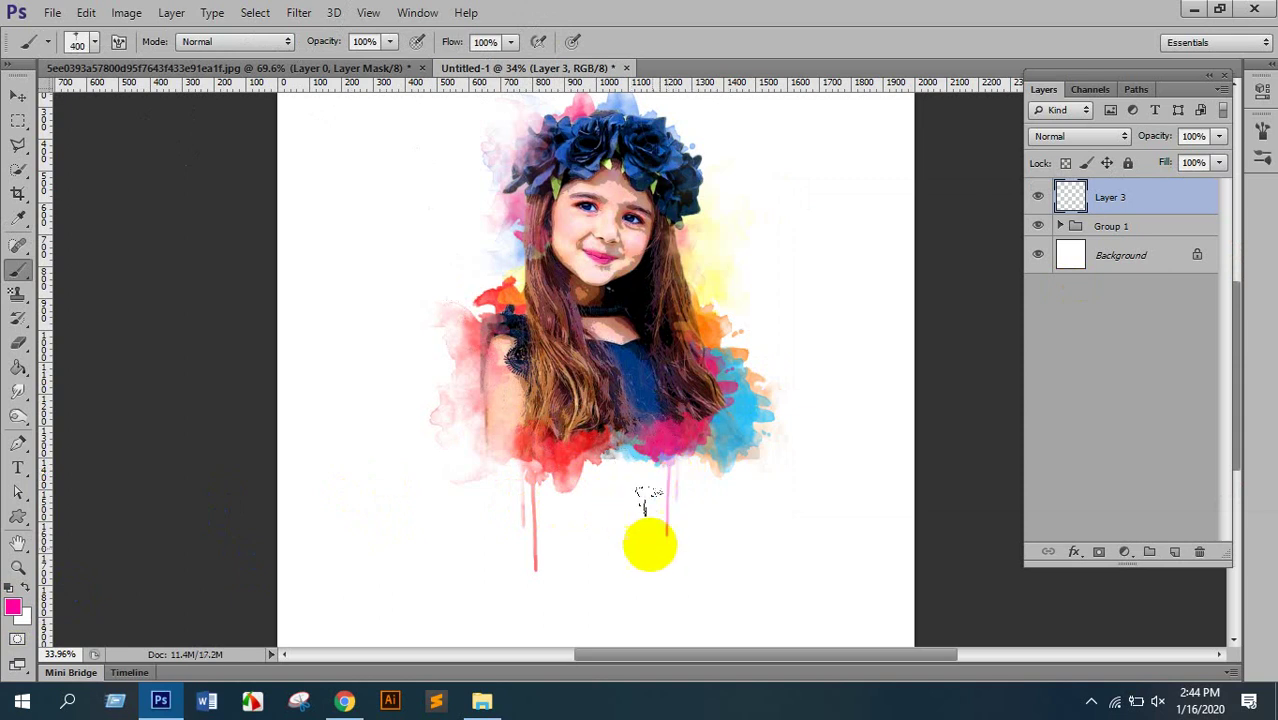
Sample light blue from the blue stain as foreground color and paint drips below it with the 700 px brush.
{"action": "left_click", "coordinate": [11, 603]}
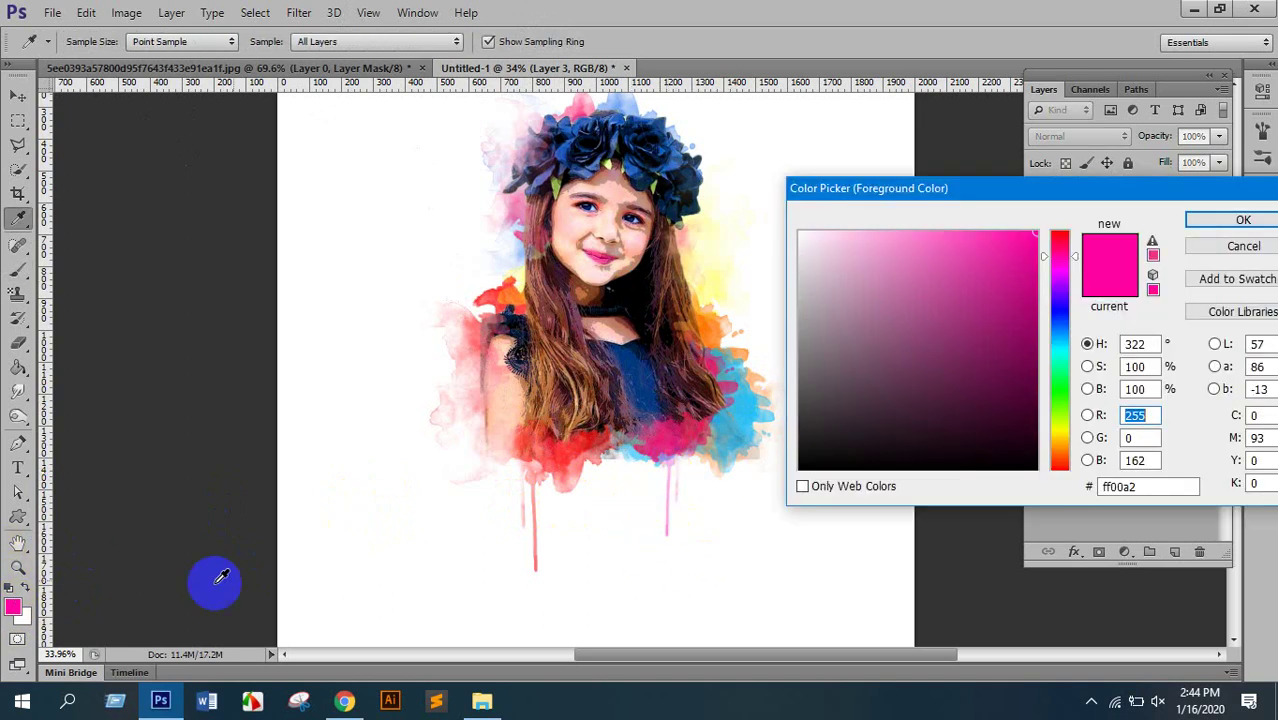
{"action": "left_click", "coordinate": [1059, 344]}
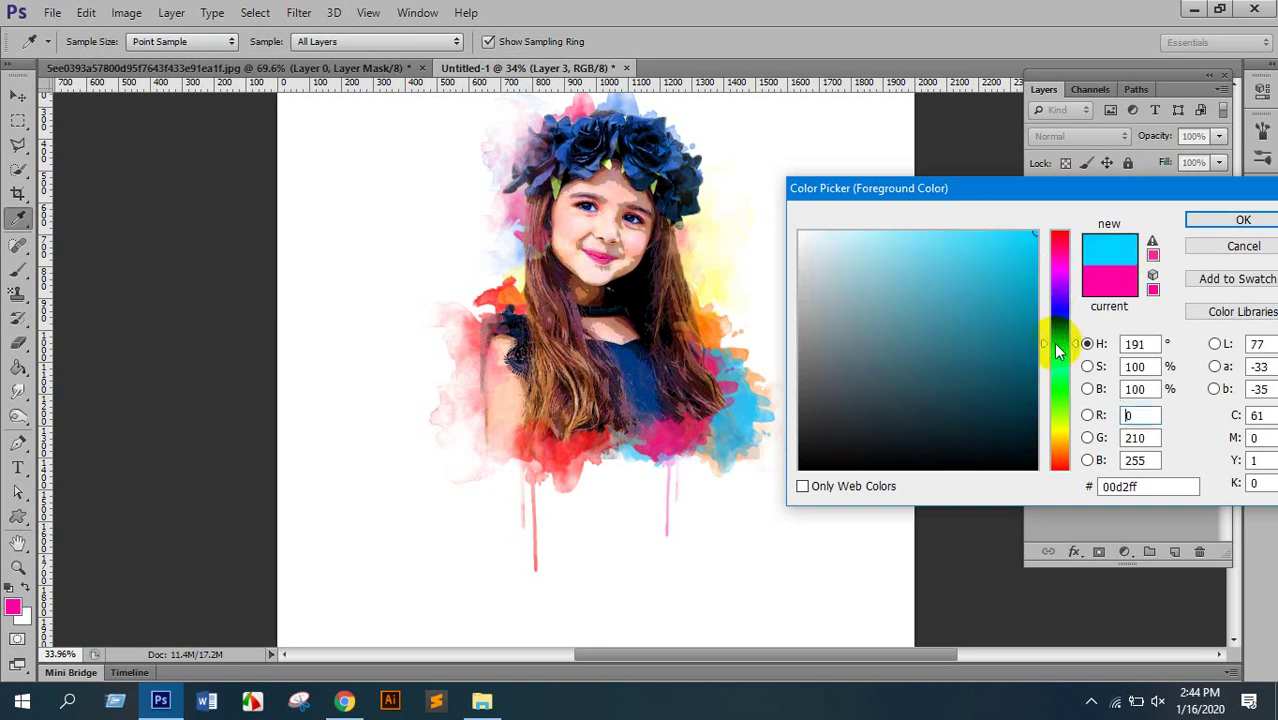
{"action": "left_click_drag", "start_coordinate": [733, 425], "coordinate": [744, 405]}
{"action": "left_click", "coordinate": [1239, 221]}
{"action": "key", "text": "b"}
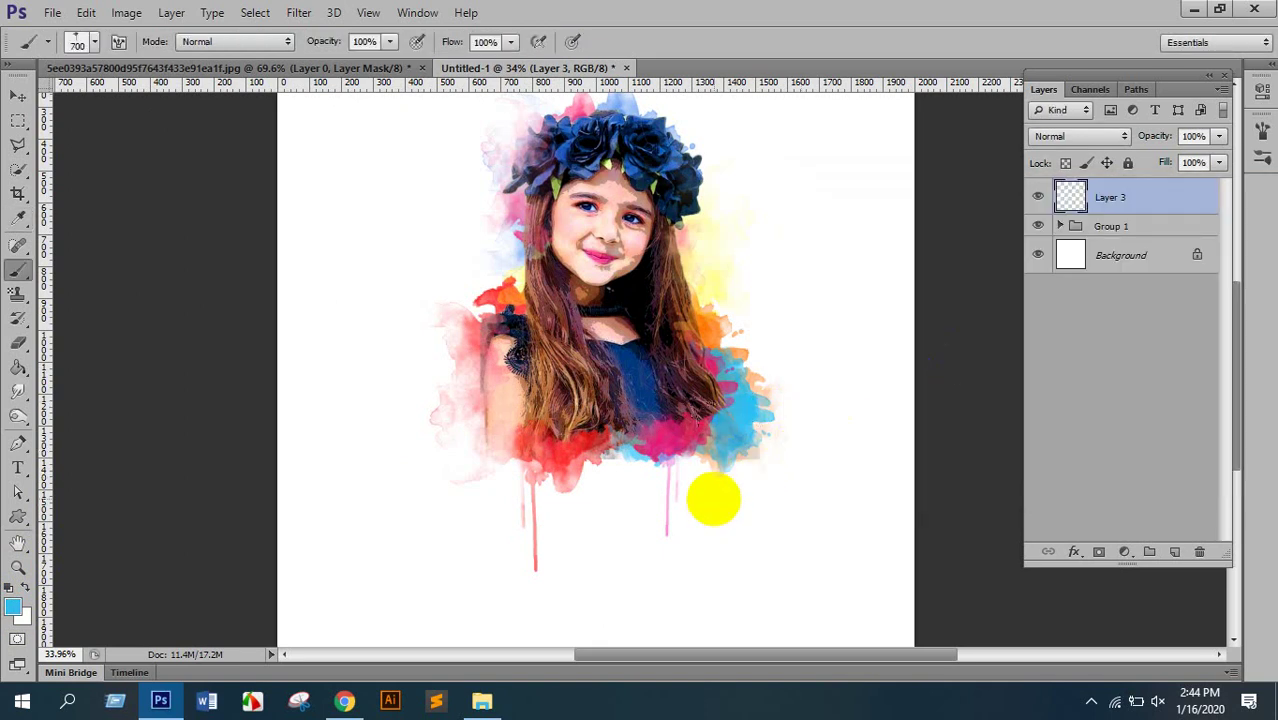
{"action": "left_click_drag", "start_coordinate": [713, 498], "coordinate": [716, 605]}
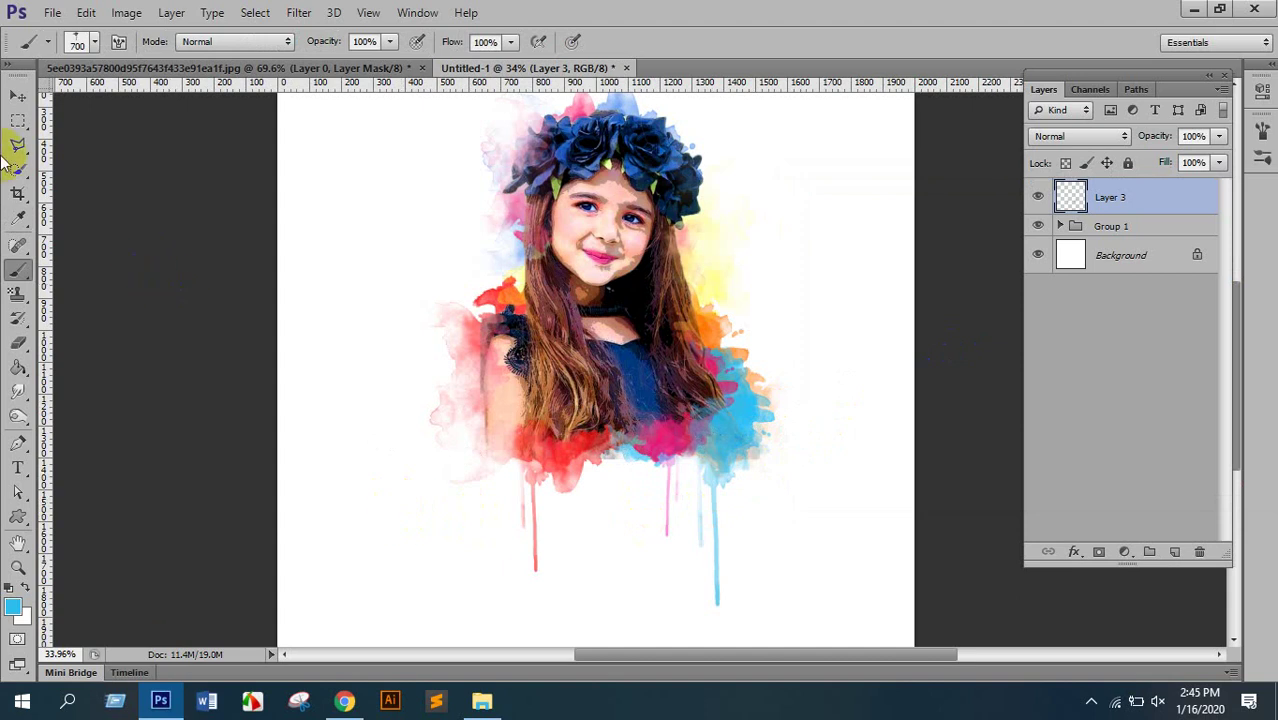
Switch to the Move tool and review the portrait with its drips on the whole canvas.
{"action": "left_click", "coordinate": [18, 97]}
{"action": "scroll", "coordinate": [556, 252], "scroll_direction": "down", "scroll_amount": 2}
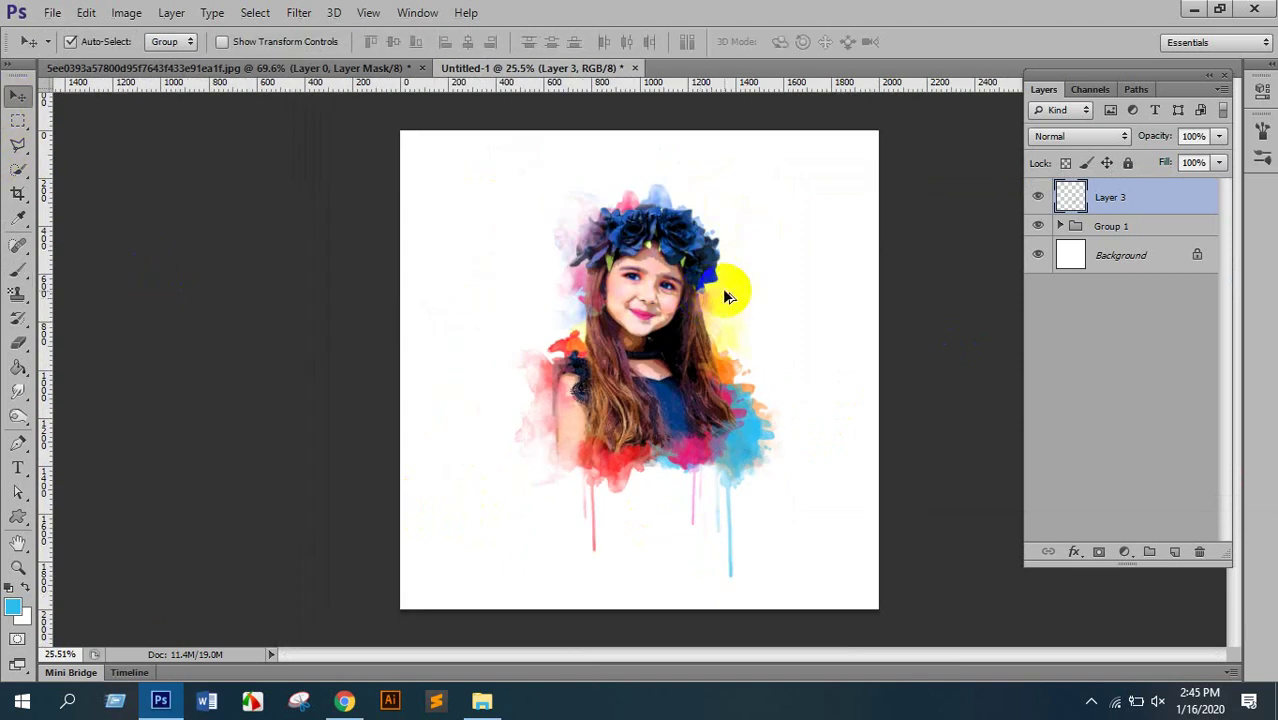
{"action": "scroll", "coordinate": [757, 291], "scroll_direction": "up", "scroll_amount": 1}
{"action": "scroll", "coordinate": [700, 310], "scroll_direction": "up", "scroll_amount": 1}
{"action": "scroll", "coordinate": [697, 312], "scroll_direction": "down", "scroll_amount": 1}
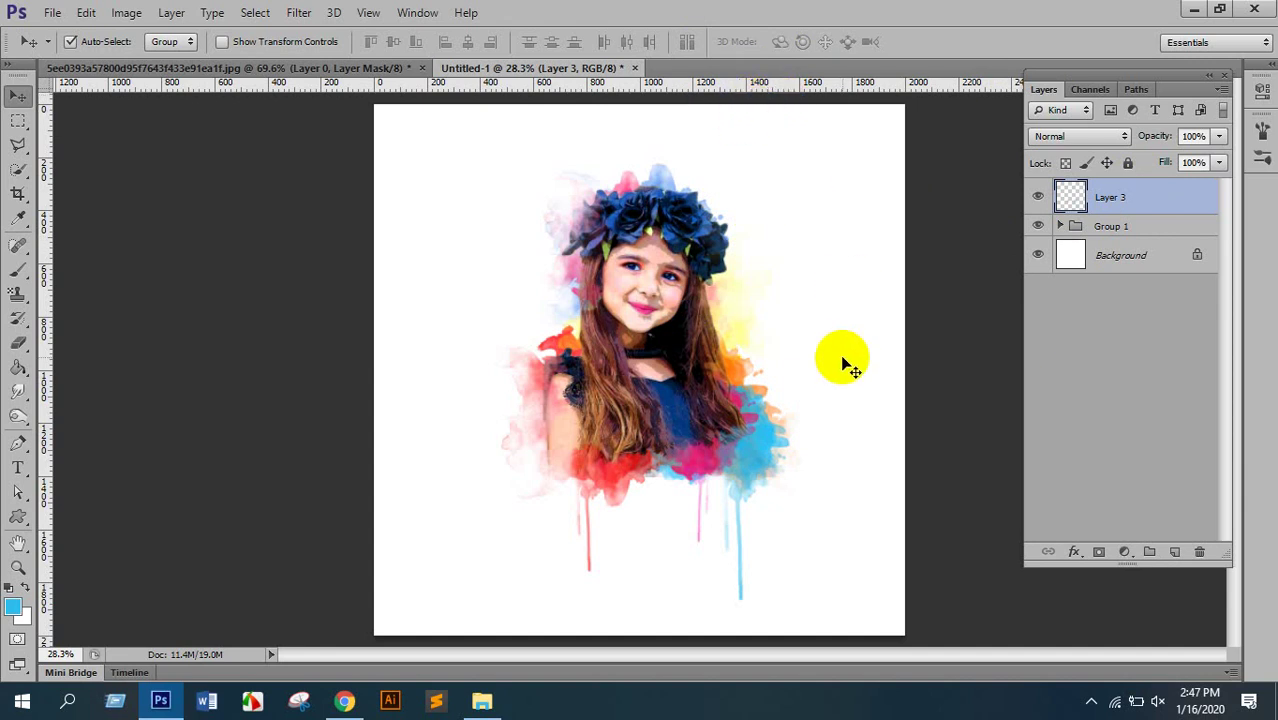
{"action": "scroll", "coordinate": [750, 355], "scroll_direction": "down", "scroll_amount": 1}
{"action": "scroll", "coordinate": [750, 355], "scroll_direction": "down", "scroll_amount": 1}
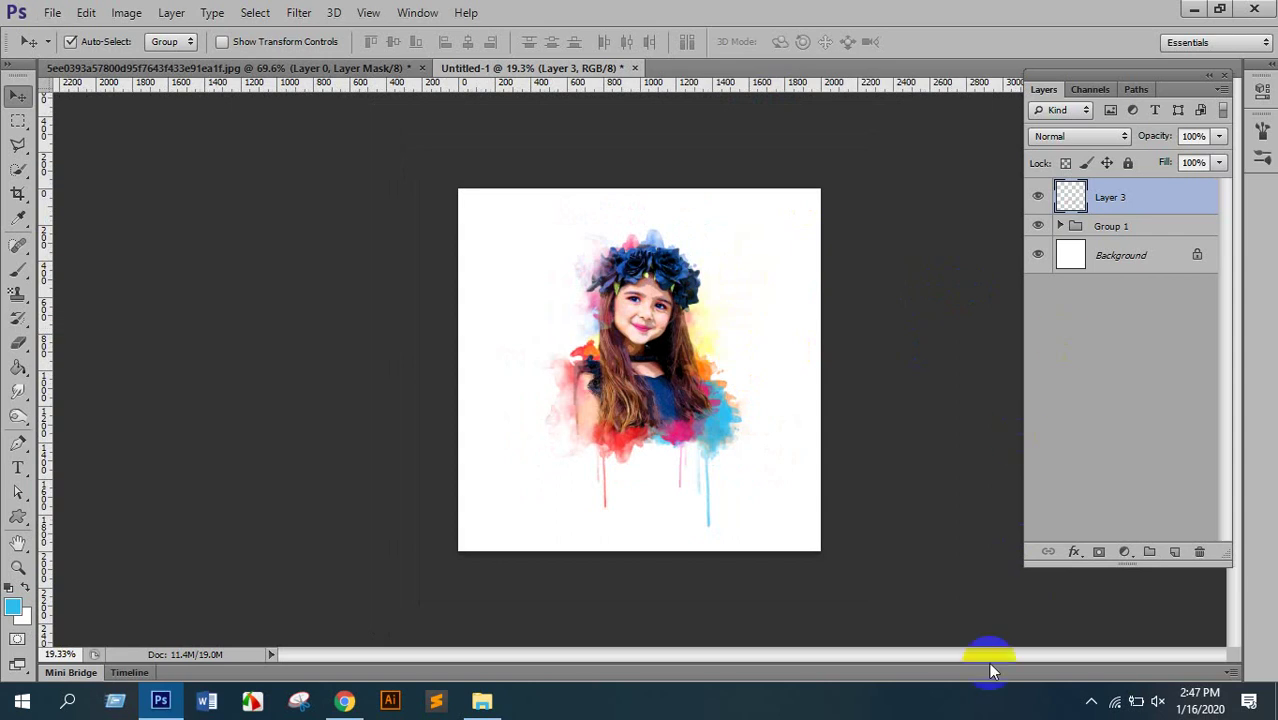